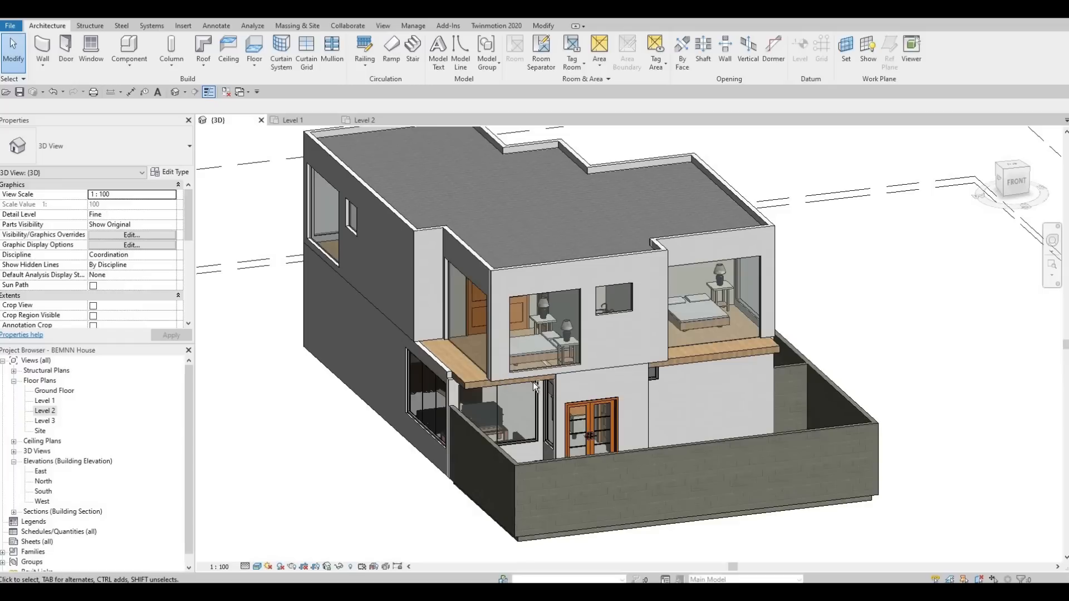
Add a horizontal curtain grid line across the upper-floor bedroom's curtain wall
{"action": "middle_click_drag", "start_coordinate": [626, 386], "coordinate": [311, 278], "text": "shift"}
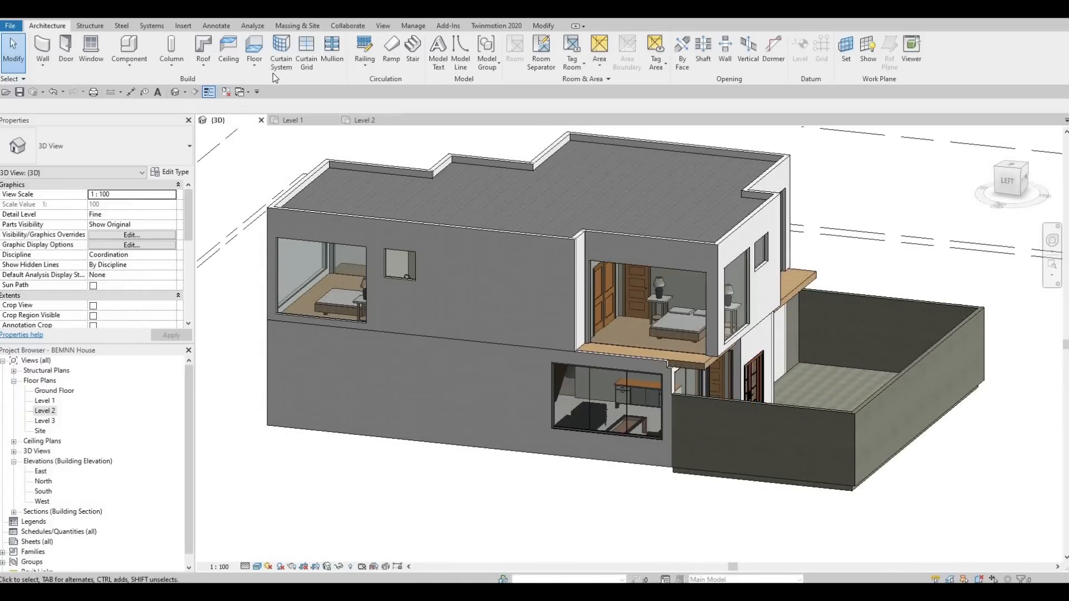
{"action": "left_click", "coordinate": [305, 54]}
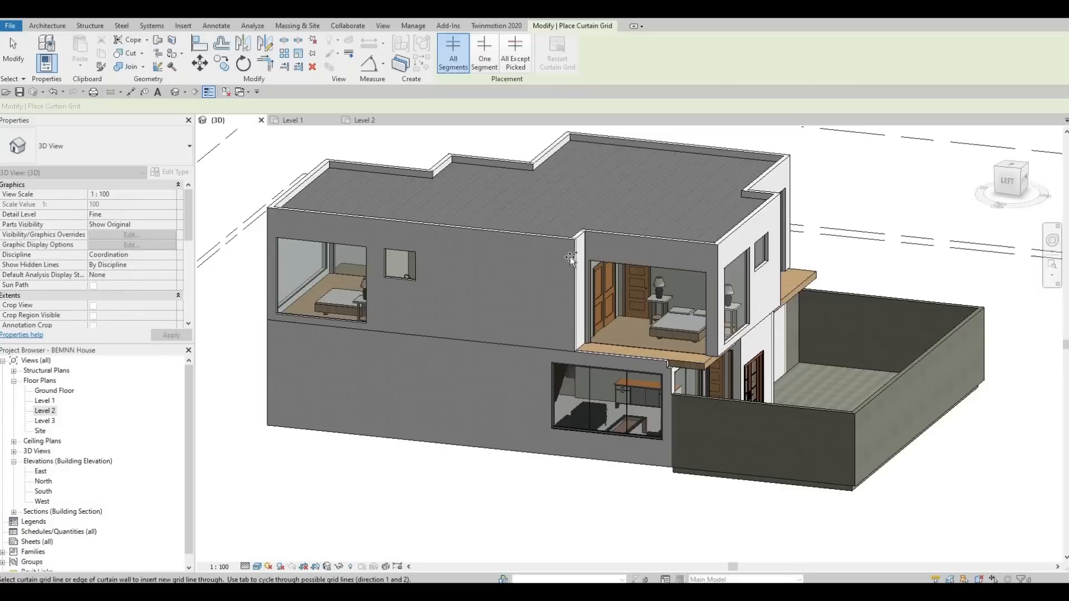
{"action": "scroll", "coordinate": [619, 256], "scroll_direction": "up", "scroll_amount": 3}
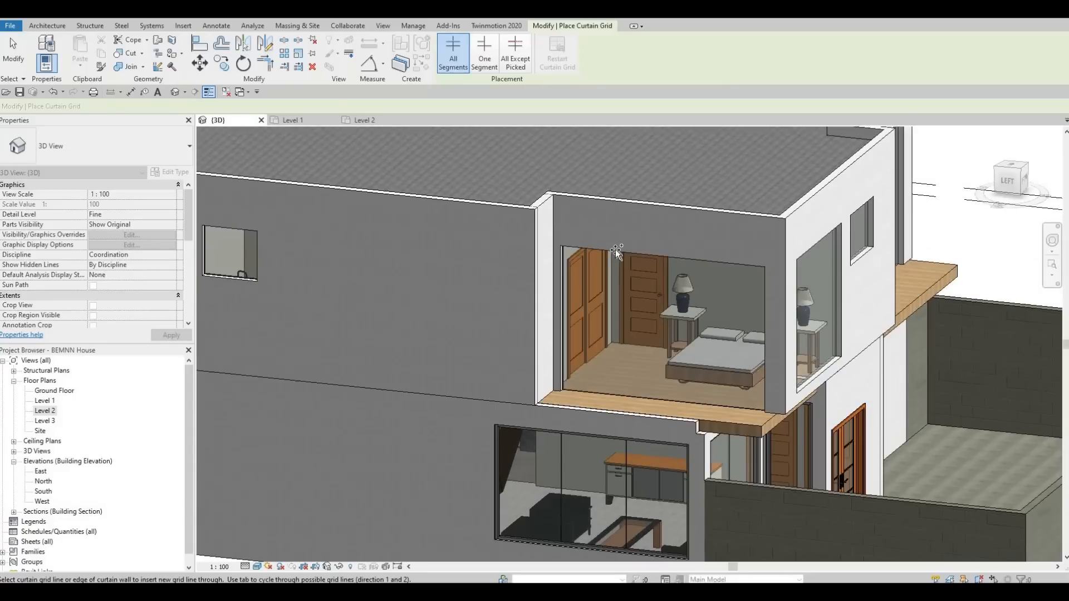
{"action": "left_click", "coordinate": [559, 280]}
{"action": "key", "text": "Escape"}
{"action": "key", "text": "Escape"}
{"action": "scroll", "coordinate": [630, 278], "scroll_direction": "up", "scroll_amount": 2}
{"action": "key", "text": "Escape"}
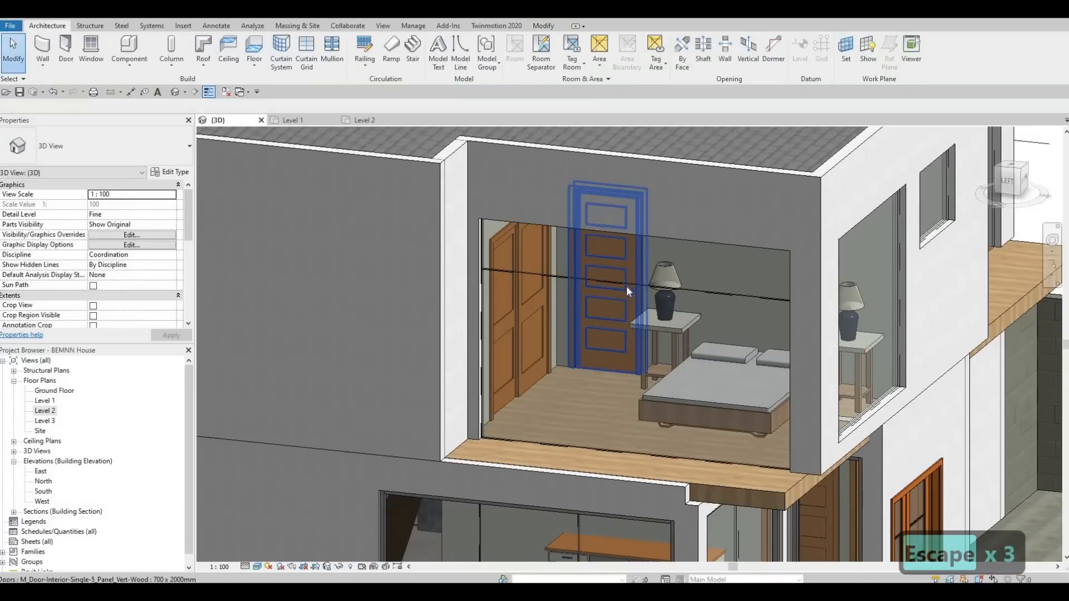
Select the new horizontal grid line and set its temporary dimension to 500 mm
{"action": "left_click", "coordinate": [631, 266]}
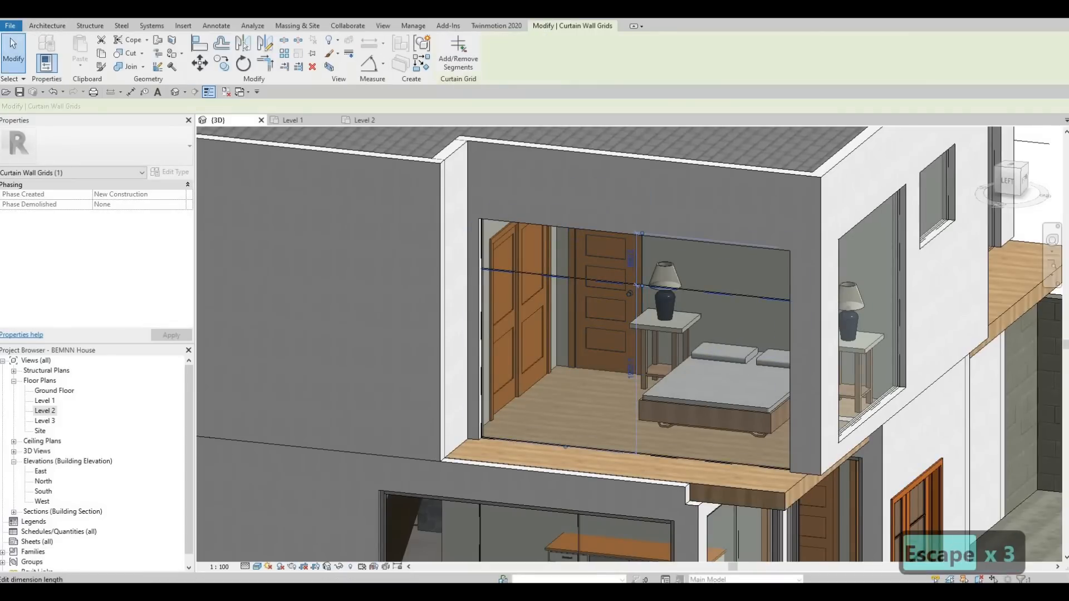
{"action": "left_click", "coordinate": [633, 262]}
{"action": "type", "text": "500"}
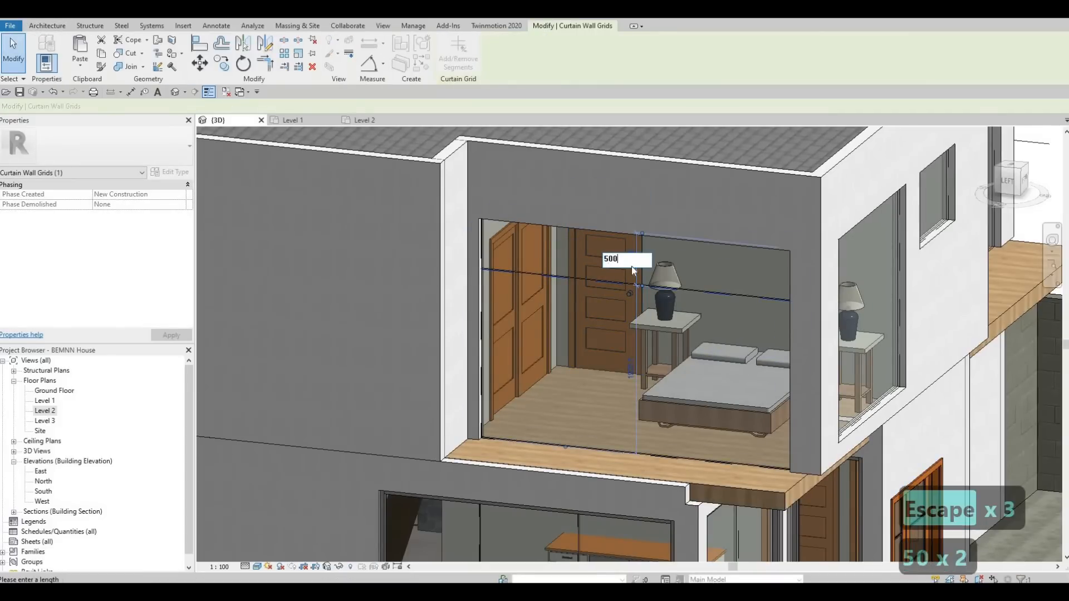
{"action": "key", "text": "Return"}
{"action": "key", "text": "Escape"}
{"action": "key", "text": "Escape"}
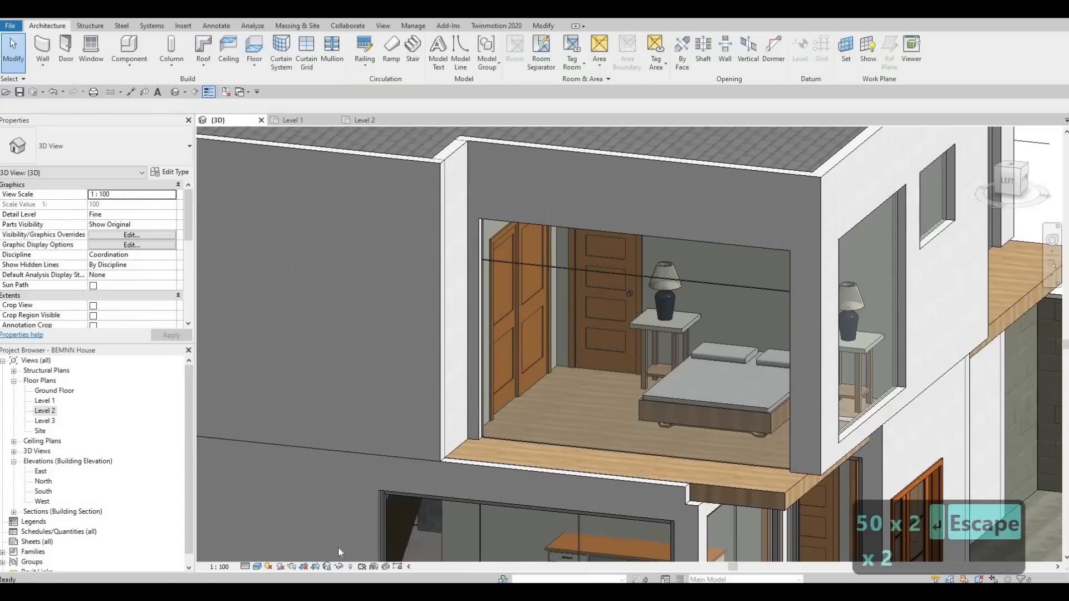
Switch the 3D view's visual style to Hidden Line
{"action": "left_click", "coordinate": [257, 566]}
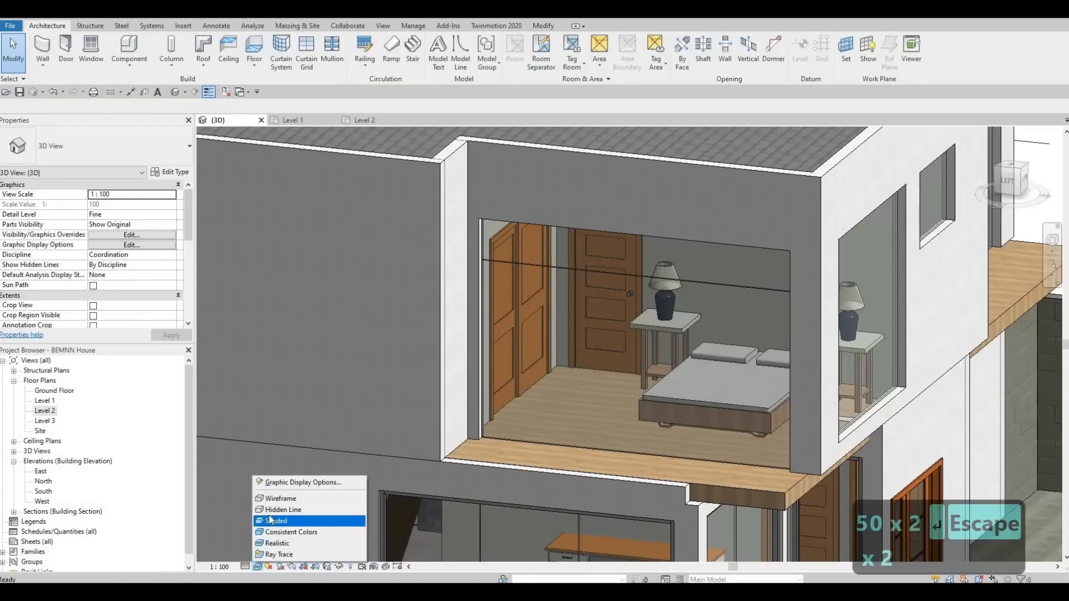
{"action": "left_click", "coordinate": [284, 510]}
{"action": "key", "text": "Escape"}
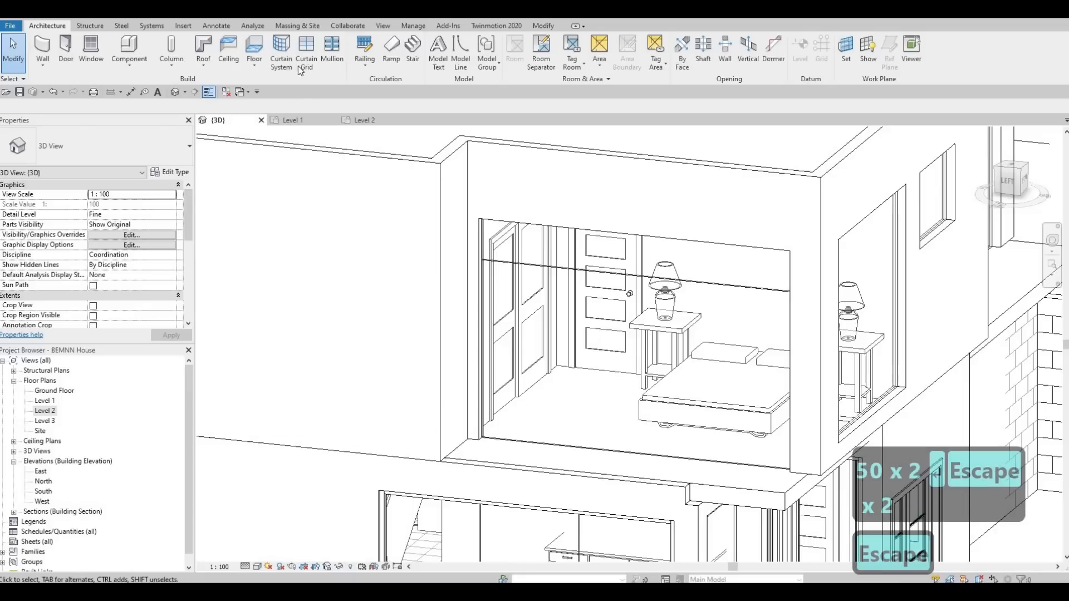
{"action": "key", "text": "Escape"}
Add three vertical curtain grid lines to the bedroom's curtain wall
{"action": "left_click", "coordinate": [306, 56]}
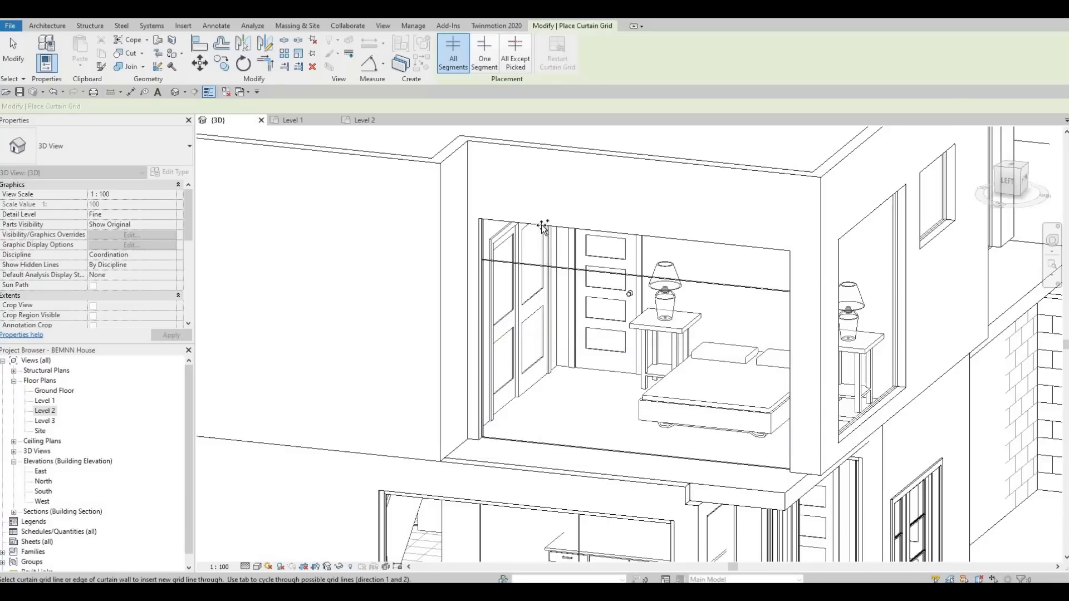
{"action": "left_click", "coordinate": [543, 225]}
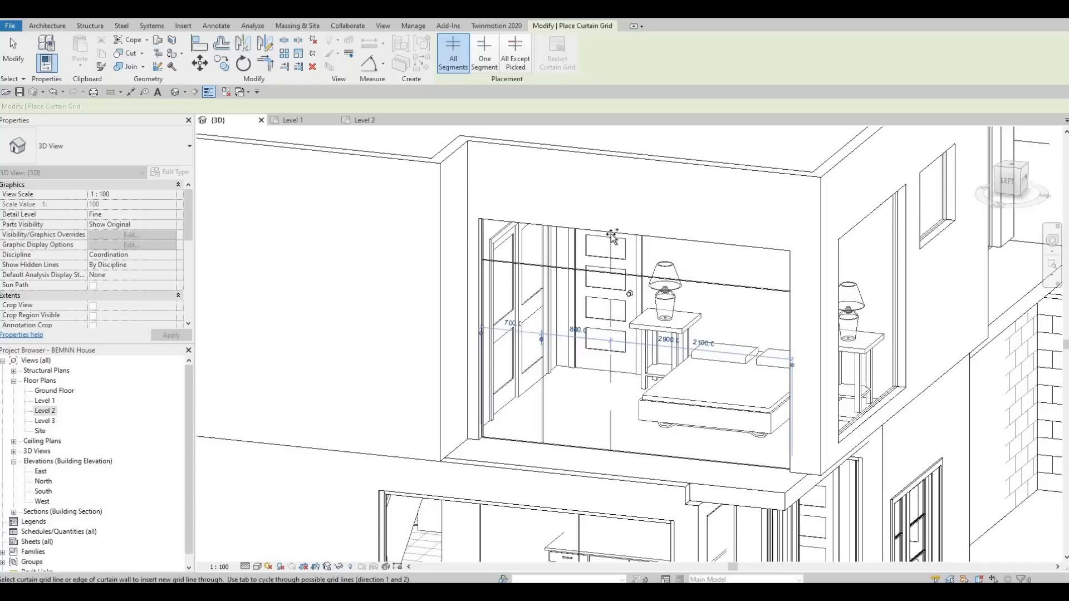
{"action": "left_click", "coordinate": [710, 243]}
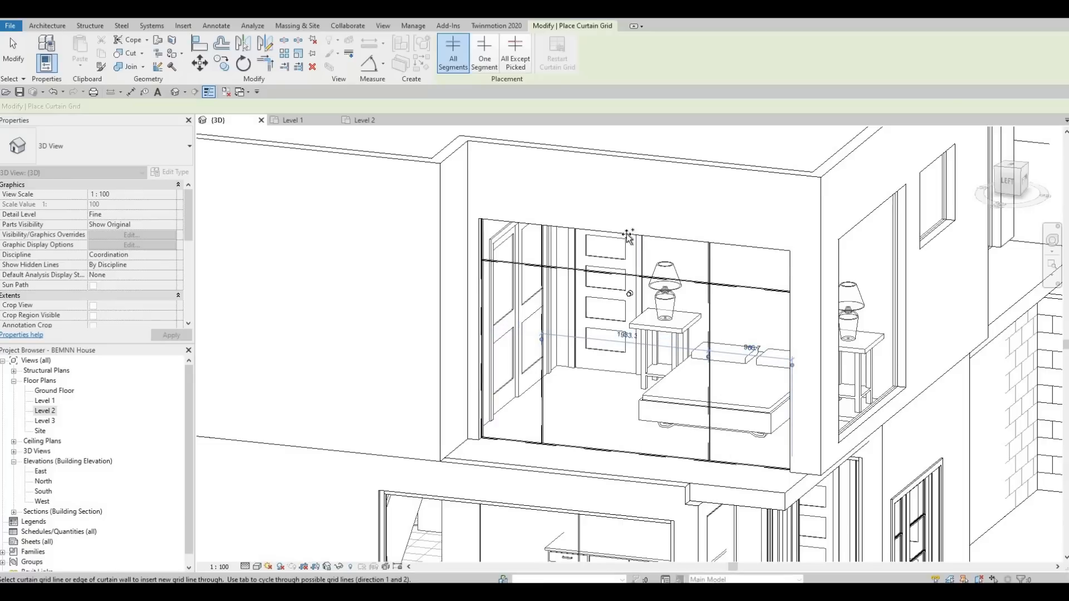
{"action": "left_click", "coordinate": [626, 234]}
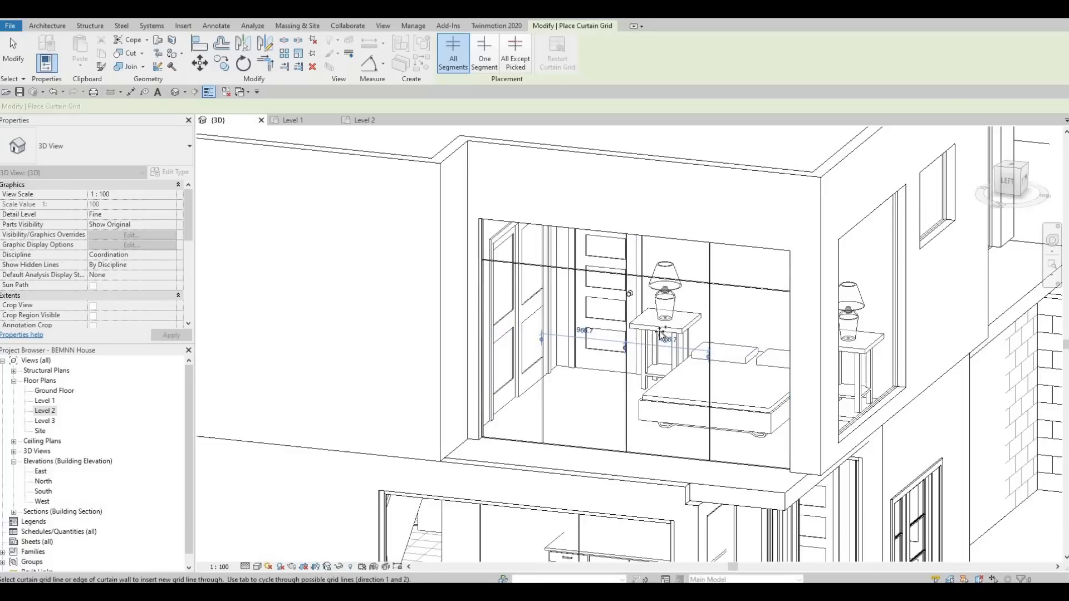
{"action": "scroll", "coordinate": [656, 360], "scroll_direction": "down", "scroll_amount": 3}
{"action": "middle_click_drag", "start_coordinate": [650, 413], "coordinate": [597, 416], "text": "shift"}
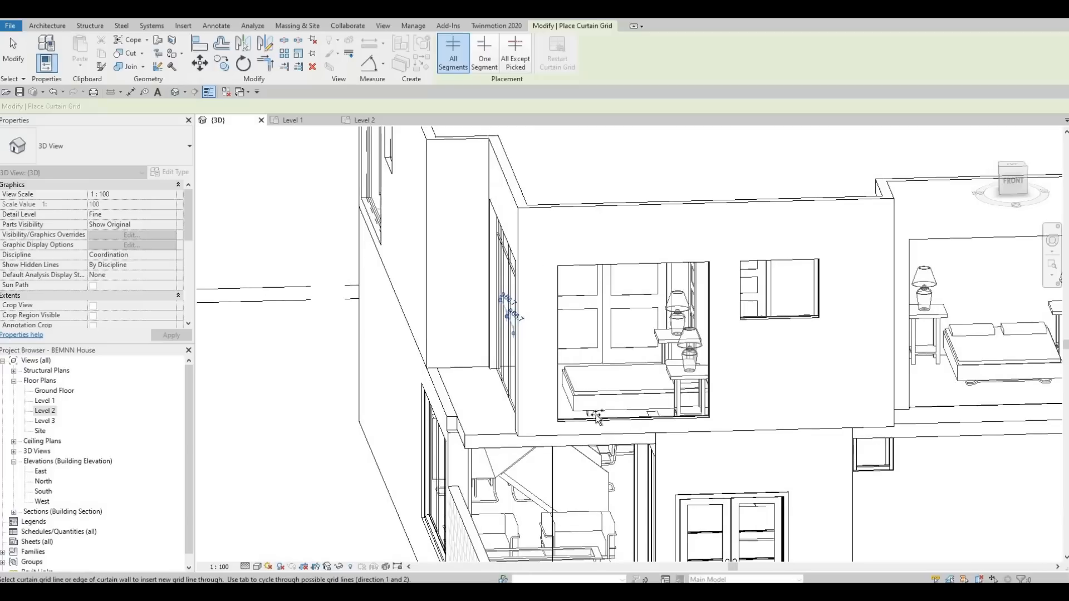
{"action": "middle_click_drag", "start_coordinate": [696, 411], "coordinate": [580, 391], "text": "shift"}
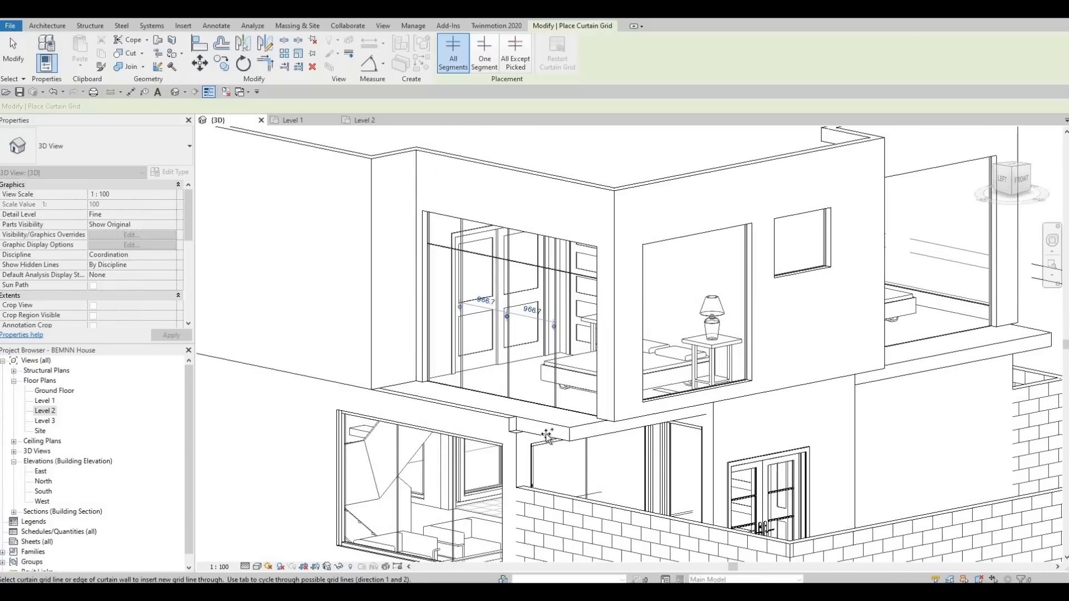
{"action": "middle_click_drag", "start_coordinate": [548, 436], "coordinate": [502, 380], "text": "shift"}
{"action": "scroll", "coordinate": [503, 381], "scroll_direction": "down", "scroll_amount": 1}
{"action": "scroll", "coordinate": [503, 380], "scroll_direction": "down", "scroll_amount": 2}
{"action": "scroll", "coordinate": [483, 331], "scroll_direction": "up", "scroll_amount": 3}
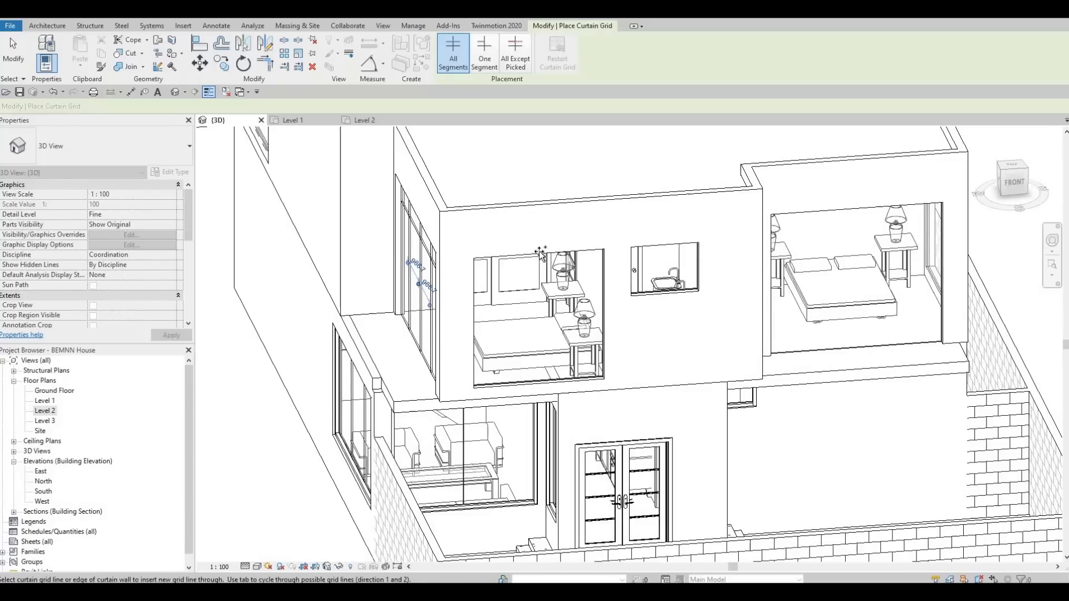
{"action": "middle_click_drag", "start_coordinate": [520, 377], "coordinate": [523, 358], "text": "shift"}
{"action": "key", "text": "Escape"}
{"action": "key", "text": "Escape"}
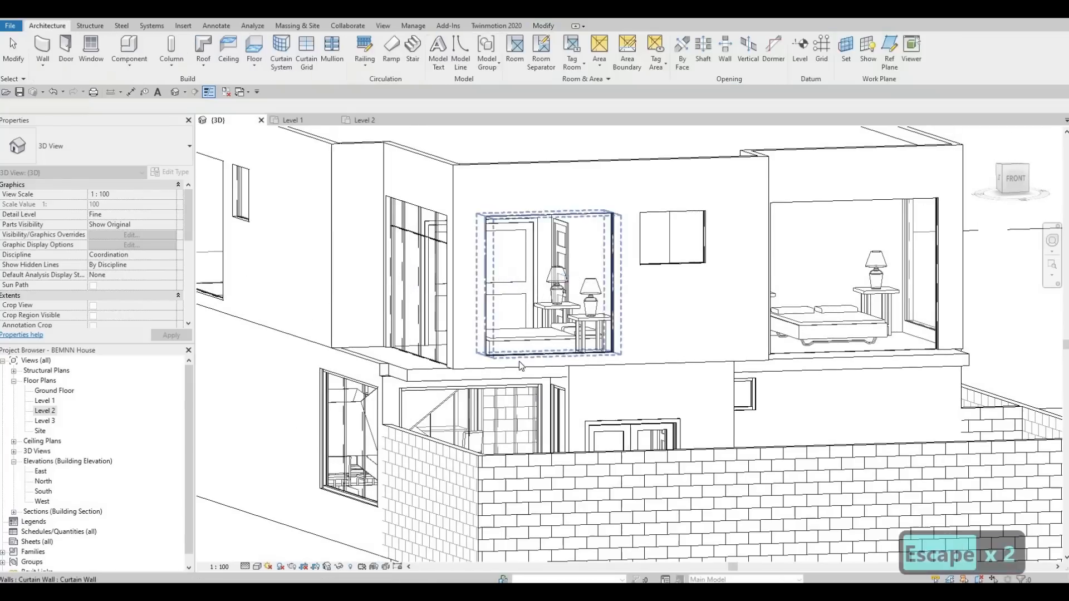
Select the smaller curtain wall on the front bedroom and set its Base Offset to 650
{"action": "scroll", "coordinate": [519, 362], "scroll_direction": "up", "scroll_amount": 2}
{"action": "left_click", "coordinate": [563, 341]}
{"action": "left_click_drag", "start_coordinate": [563, 342], "coordinate": [567, 351]}
{"action": "middle_click_drag", "start_coordinate": [567, 351], "coordinate": [562, 323], "text": "shift"}
{"action": "mouse_move", "coordinate": [562, 320]}
{"action": "left_mouse_down"}
{"action": "mouse_move", "coordinate": [555, 325]}
{"action": "mouse_move", "coordinate": [561, 299]}
{"action": "left_mouse_up"}
{"action": "key", "text": "Escape"}
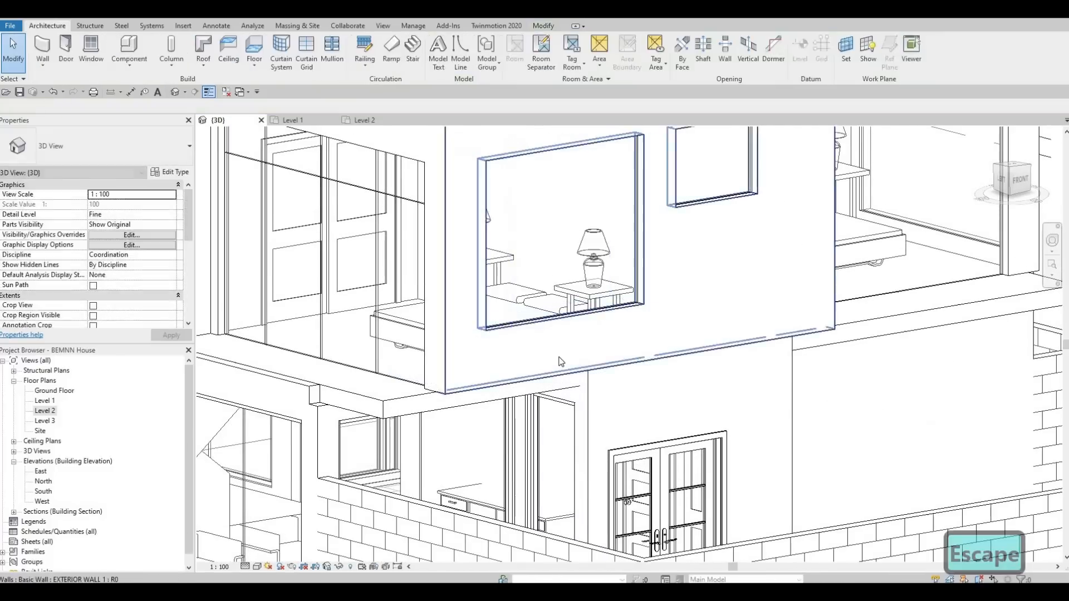
{"action": "middle_click_drag", "start_coordinate": [561, 299], "coordinate": [559, 361], "text": "shift"}
{"action": "key", "text": "a"}
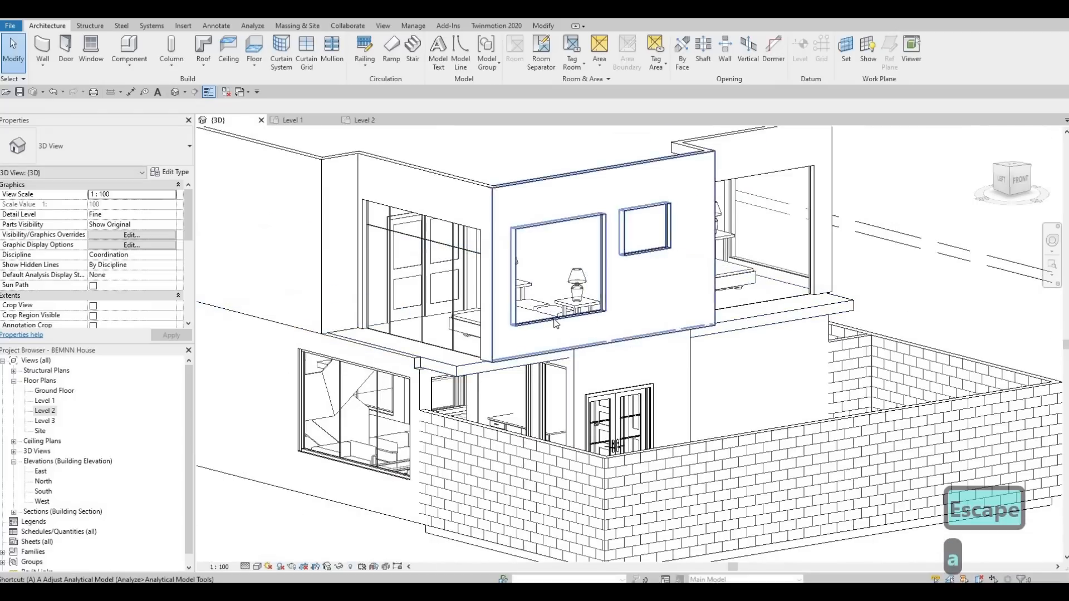
{"action": "key", "text": "Escape"}
{"action": "left_click", "coordinate": [550, 330]}
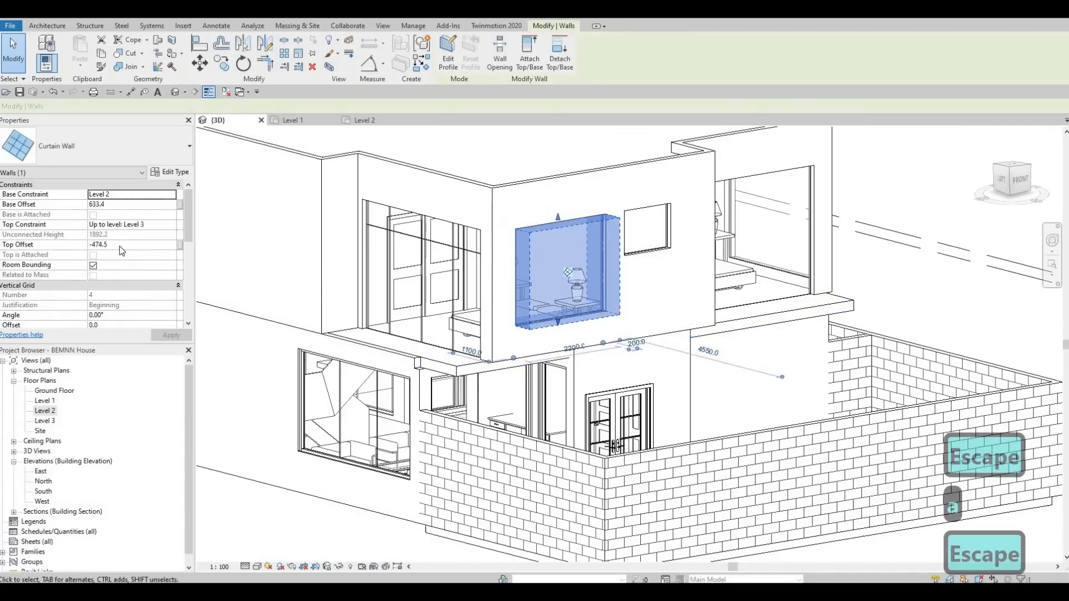
{"action": "left_click", "coordinate": [121, 245]}
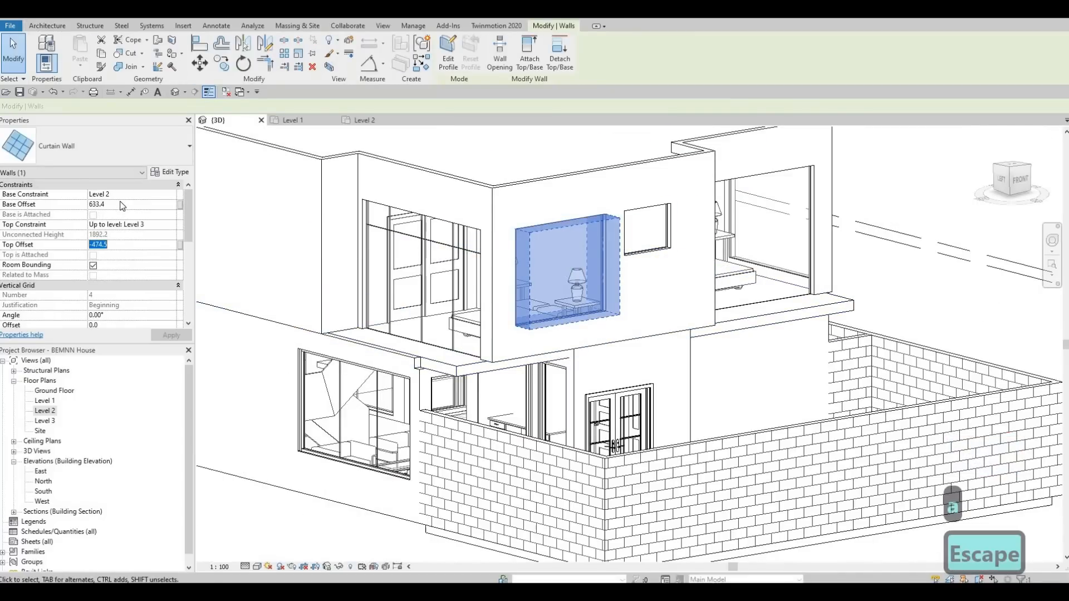
{"action": "left_click", "coordinate": [120, 205]}
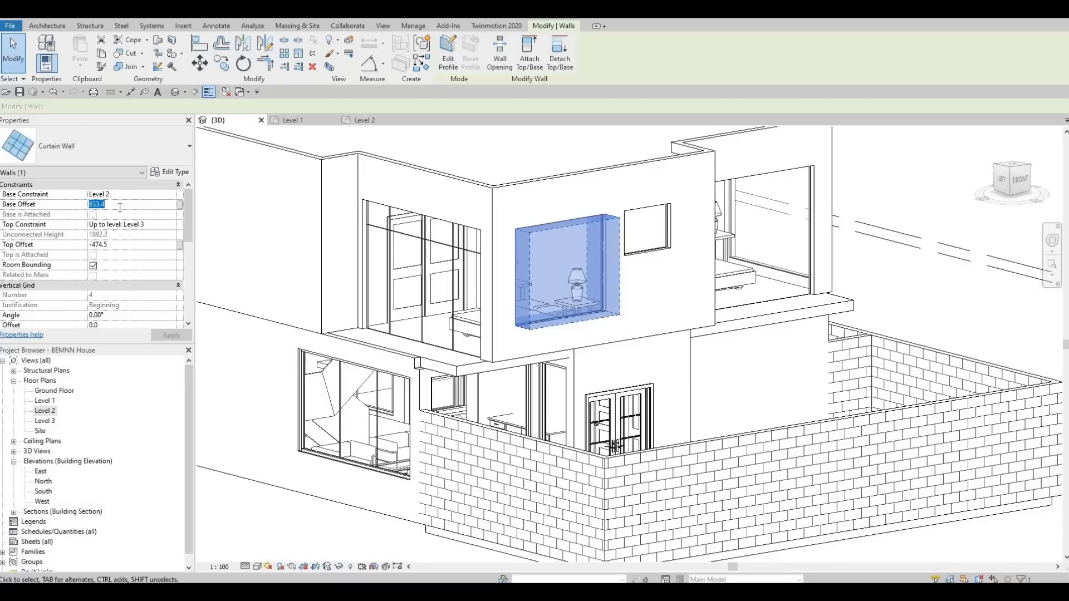
{"action": "type", "text": "650"}
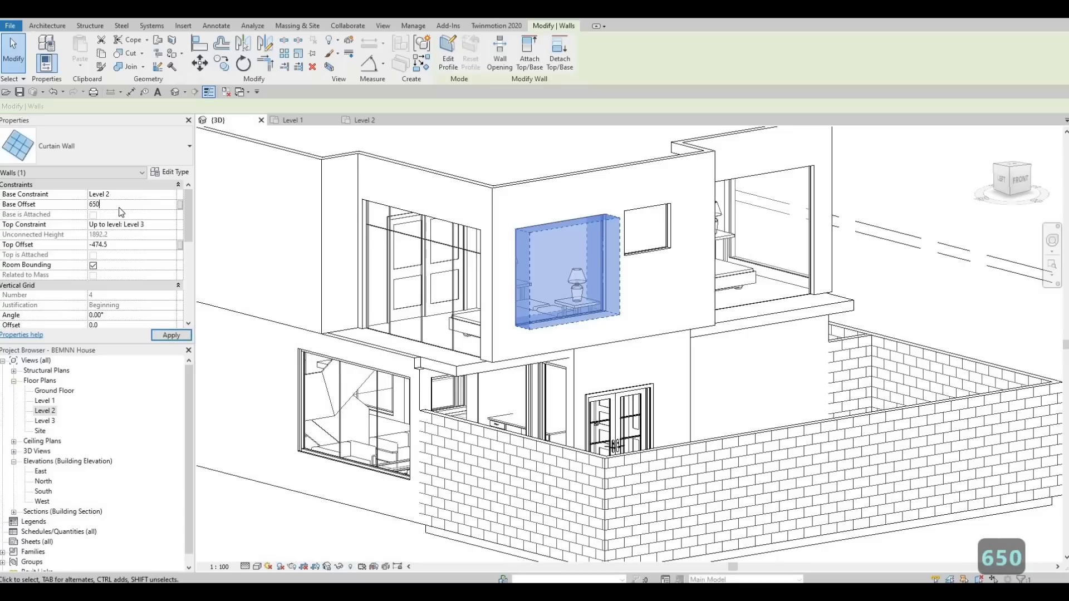
{"action": "key", "text": "Return"}
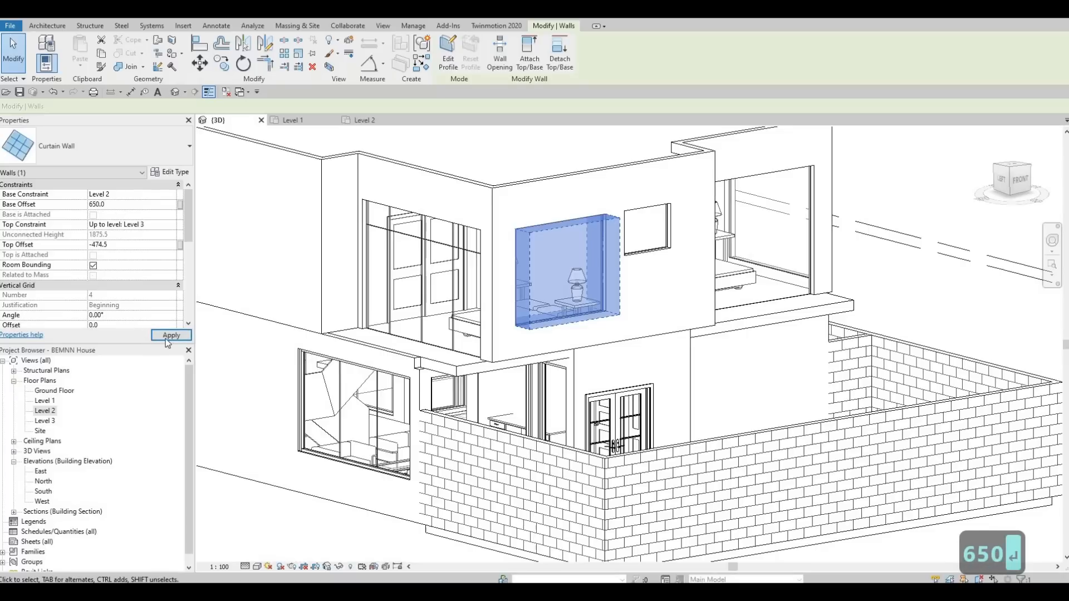
{"action": "key", "text": "Escape"}
{"action": "key", "text": "Escape"}
{"action": "key", "text": "Escape"}
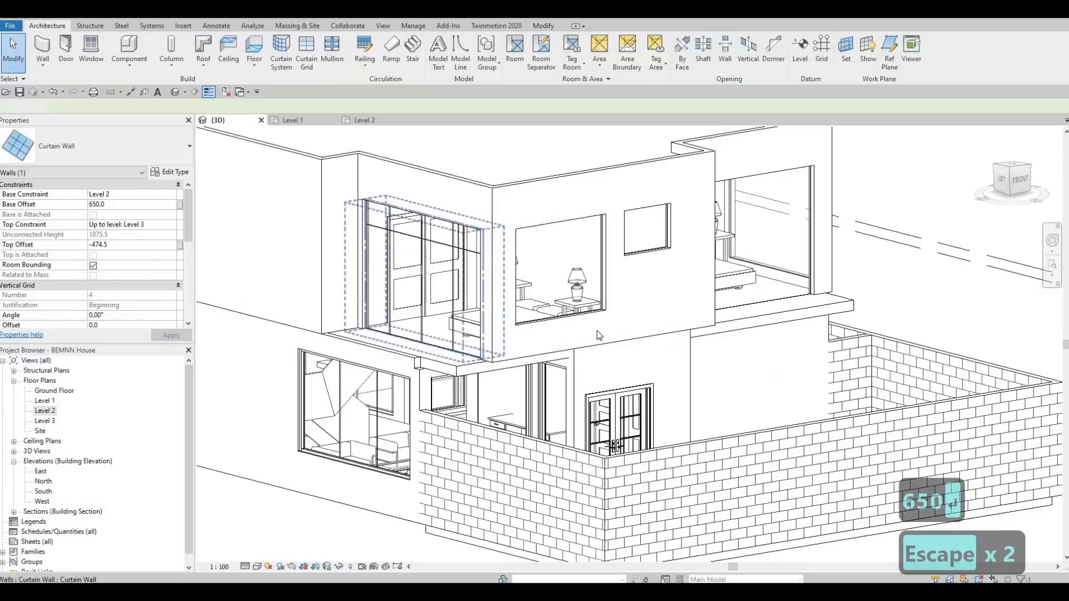
Use Align to line up another curtain wall's bottom edge with the edited curtain wall's base
{"action": "key", "text": "a"}
{"action": "key", "text": "l"}
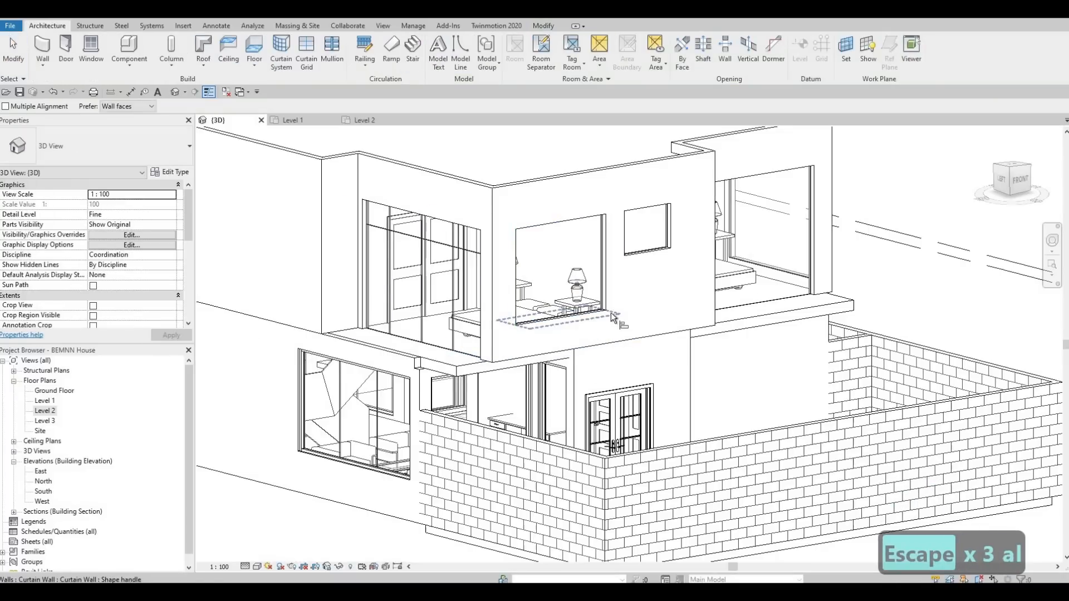
{"action": "middle_click_drag", "start_coordinate": [626, 329], "coordinate": [549, 333], "text": "shift"}
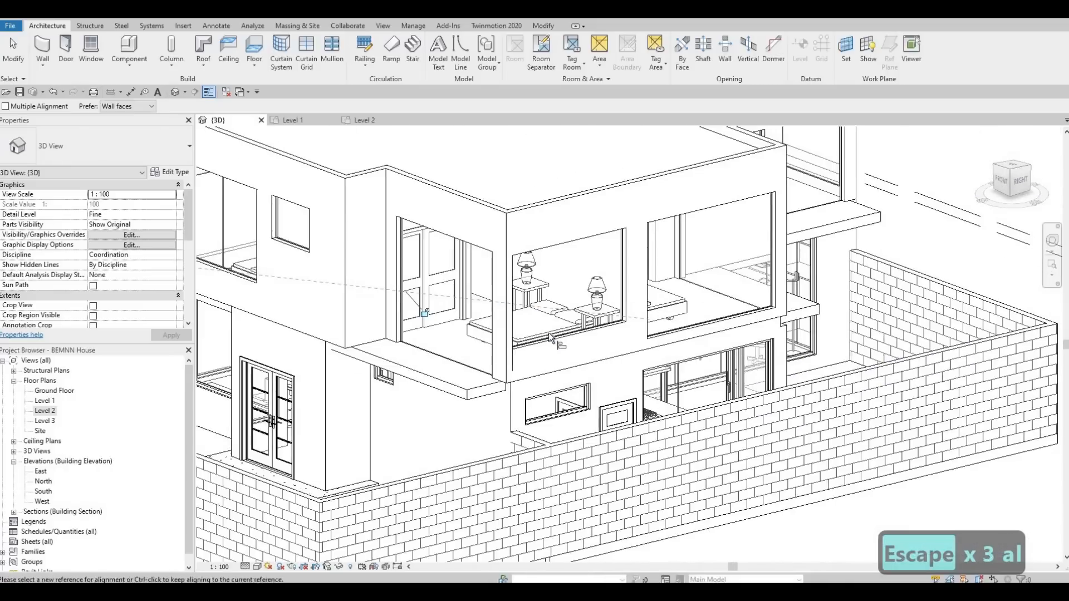
{"action": "left_click", "coordinate": [549, 333]}
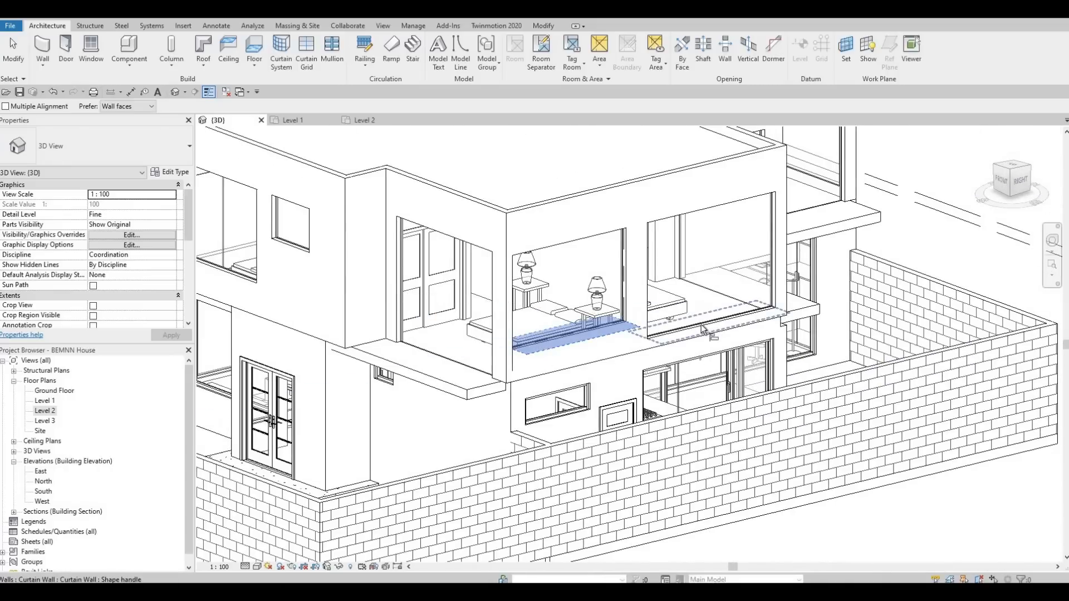
{"action": "left_click", "coordinate": [707, 325]}
{"action": "middle_click_drag", "start_coordinate": [706, 325], "coordinate": [664, 333], "text": "shift"}
{"action": "left_click", "coordinate": [657, 325]}
{"action": "scroll", "coordinate": [971, 374], "scroll_direction": "down", "scroll_amount": 2}
{"action": "middle_click_drag", "start_coordinate": [971, 374], "coordinate": [616, 313]}
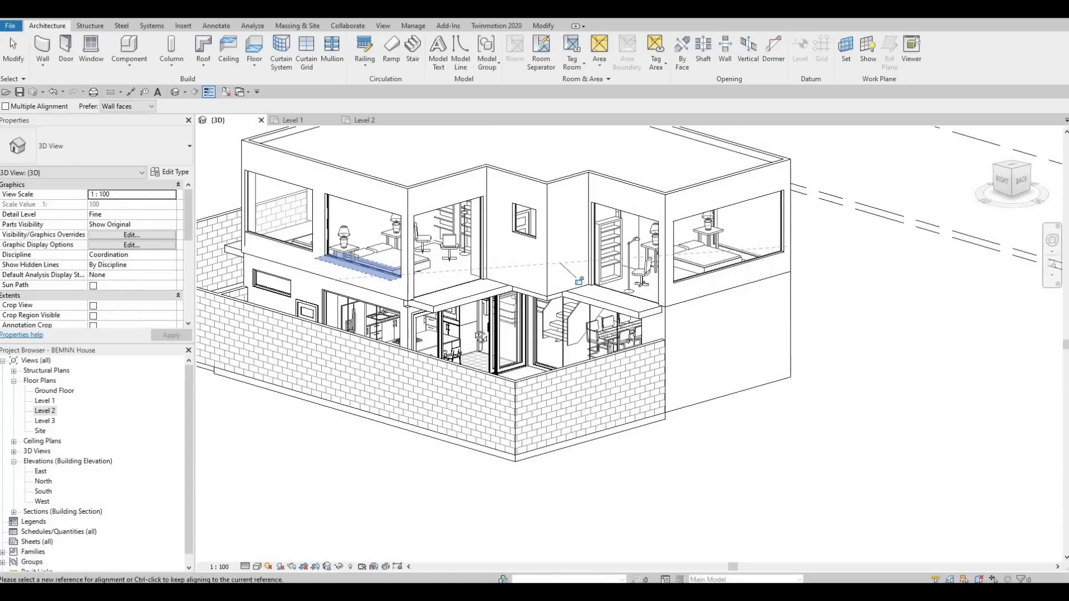
{"action": "middle_click_drag", "start_coordinate": [738, 290], "coordinate": [506, 335], "text": "shift"}
{"action": "left_click", "coordinate": [503, 331]}
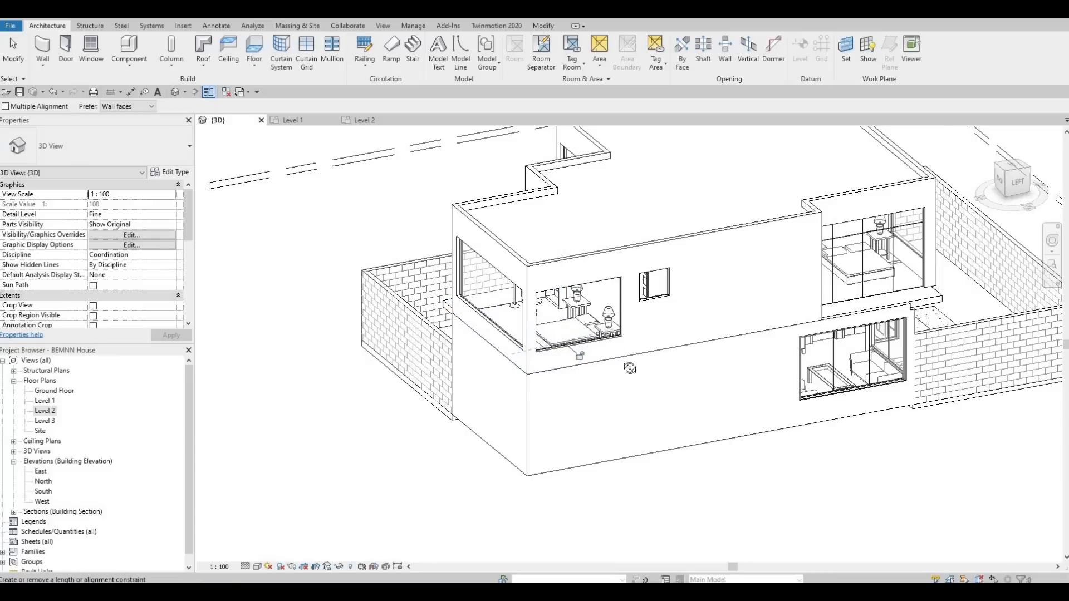
{"action": "key", "text": "Escape"}
{"action": "key", "text": "Escape"}
Add a vertical curtain grid line to the small front bedroom's curtain wall
{"action": "middle_click_drag", "start_coordinate": [633, 344], "coordinate": [278, 171], "text": "shift"}
{"action": "key", "text": "Escape"}
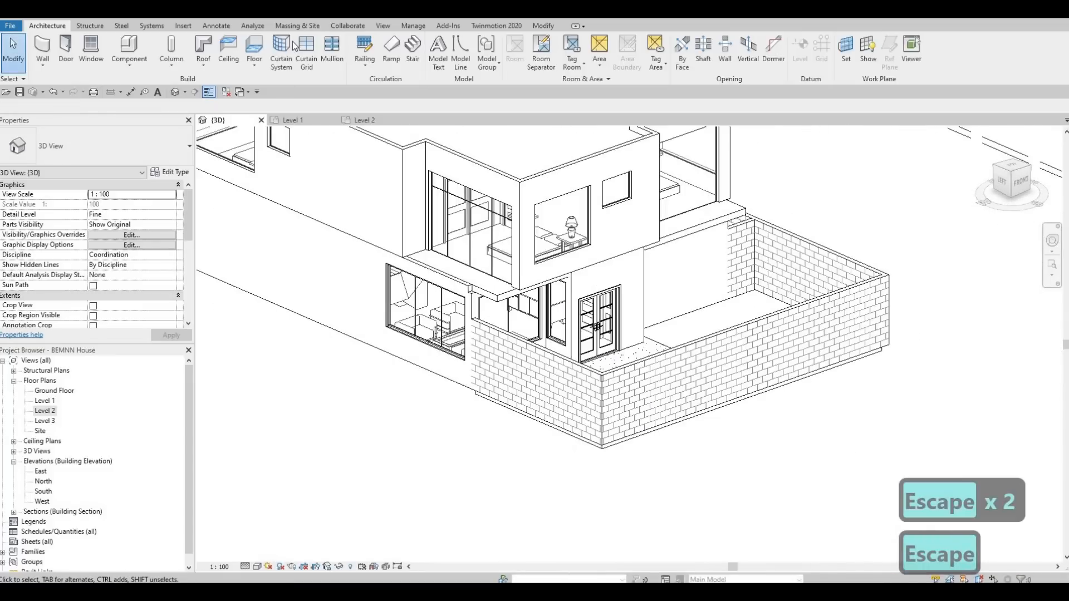
{"action": "scroll", "coordinate": [567, 179], "scroll_direction": "up", "scroll_amount": 2}
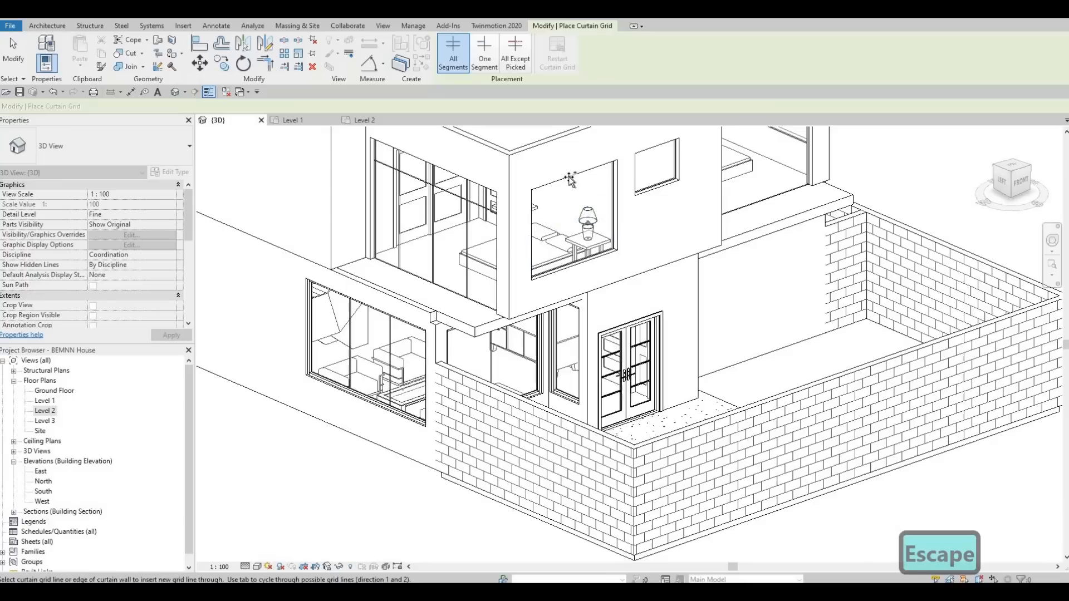
{"action": "left_click", "coordinate": [572, 181]}
Add vertical and horizontal curtain grid lines to the rear bedroom's curtain wall
{"action": "middle_click_drag", "start_coordinate": [685, 297], "coordinate": [427, 291], "text": "shift"}
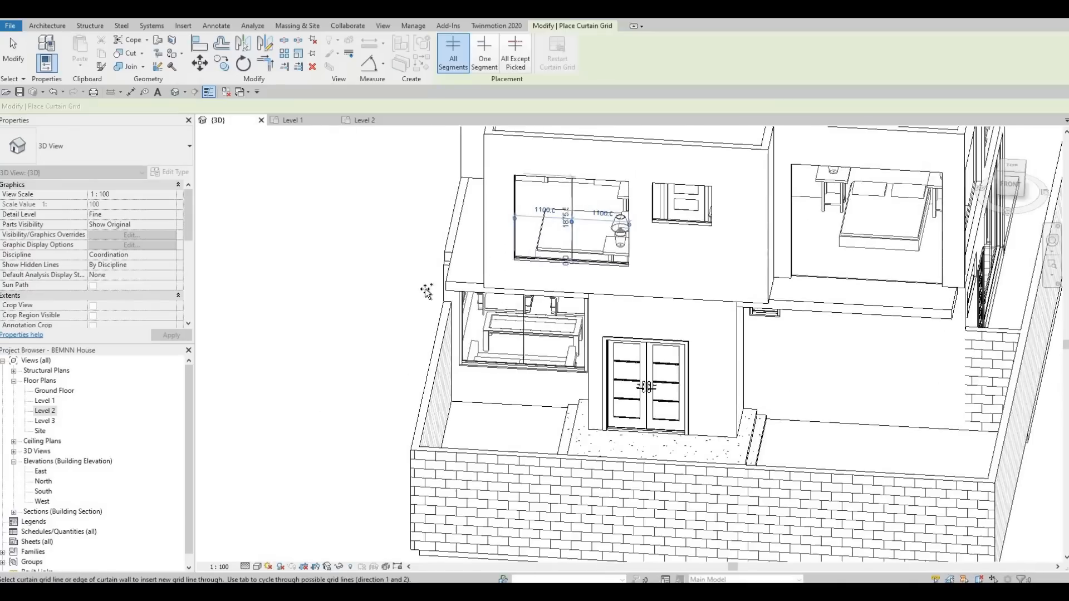
{"action": "middle_click_drag", "start_coordinate": [728, 280], "coordinate": [528, 174]}
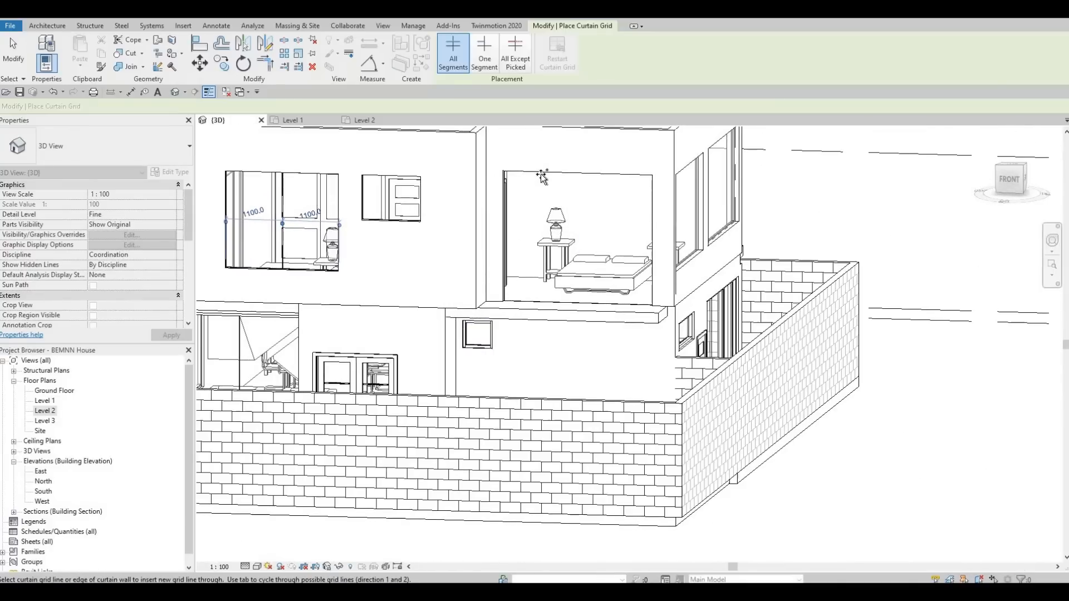
{"action": "left_click", "coordinate": [543, 176]}
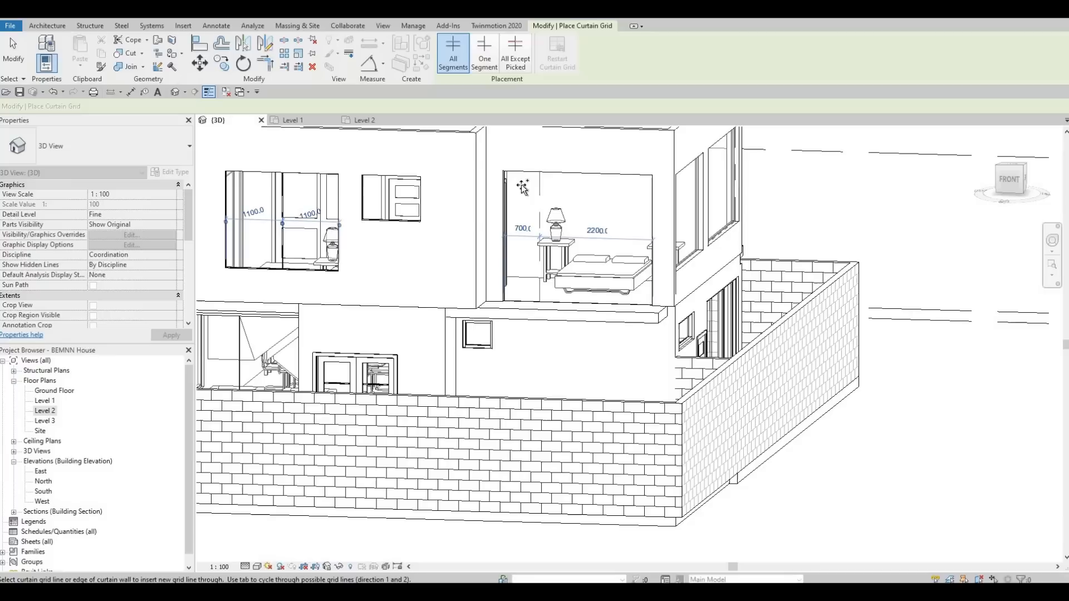
{"action": "left_click", "coordinate": [503, 198]}
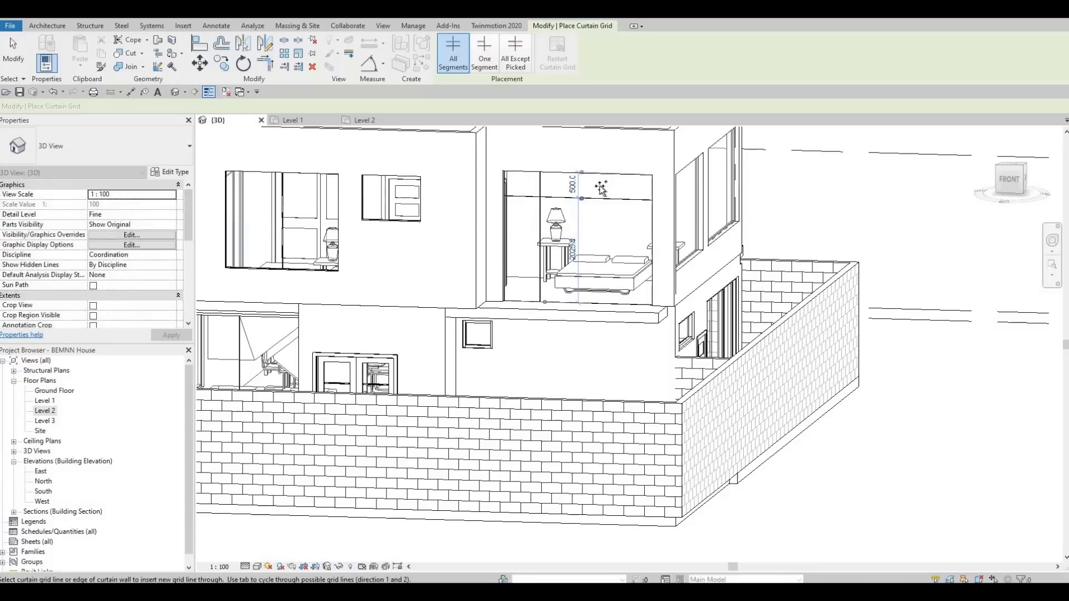
{"action": "left_click", "coordinate": [596, 178]}
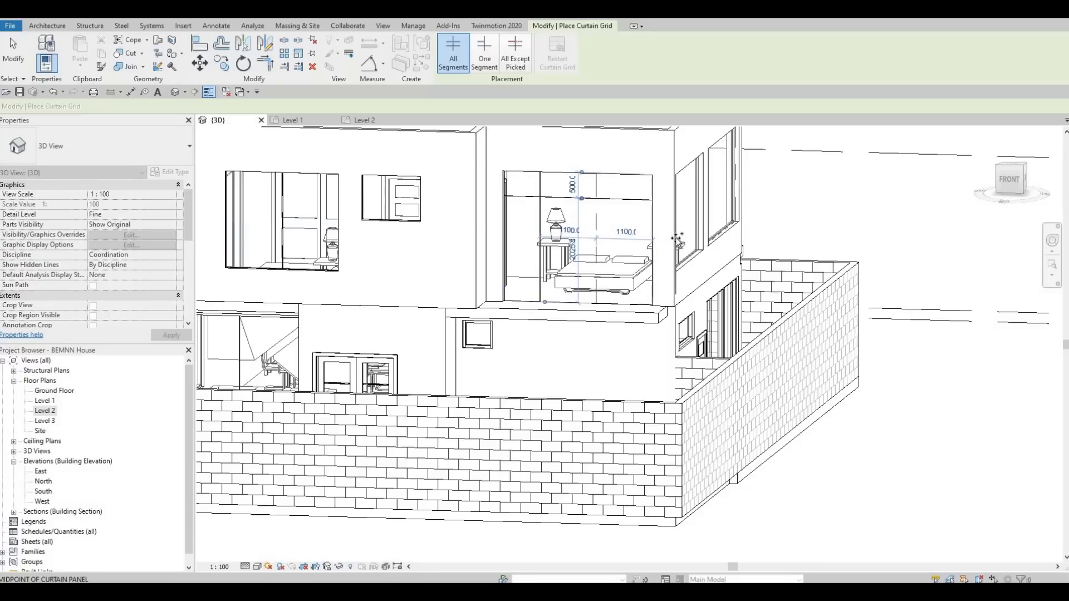
Add two vertical curtain grid lines to the neighbouring room's curtain wall
{"action": "middle_click_drag", "start_coordinate": [672, 247], "coordinate": [695, 196], "text": "shift"}
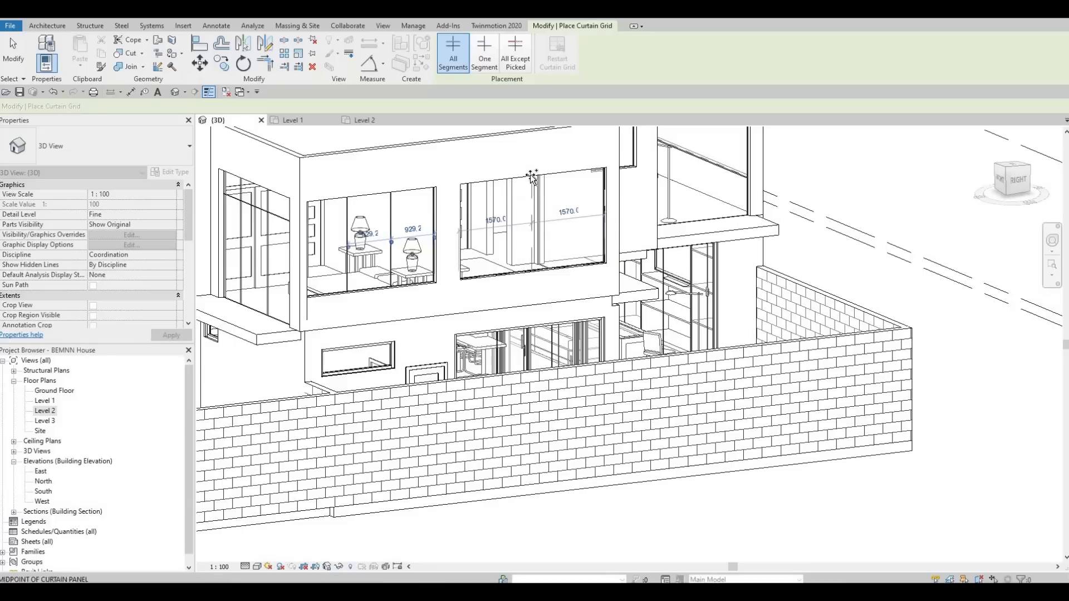
{"action": "middle_click_drag", "start_coordinate": [494, 249], "coordinate": [539, 196], "text": "shift"}
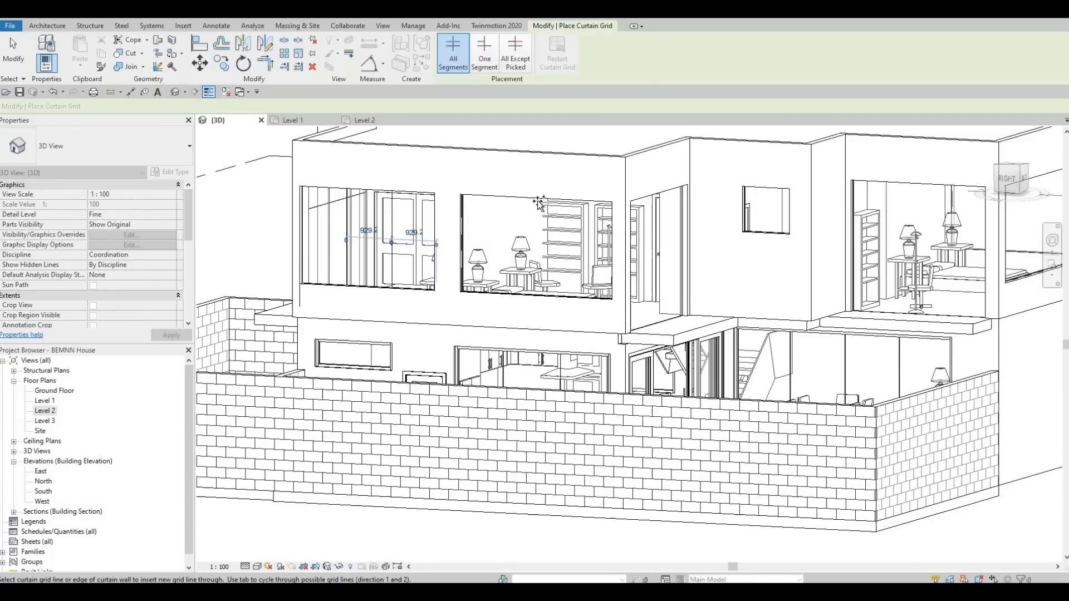
{"action": "left_click", "coordinate": [540, 201]}
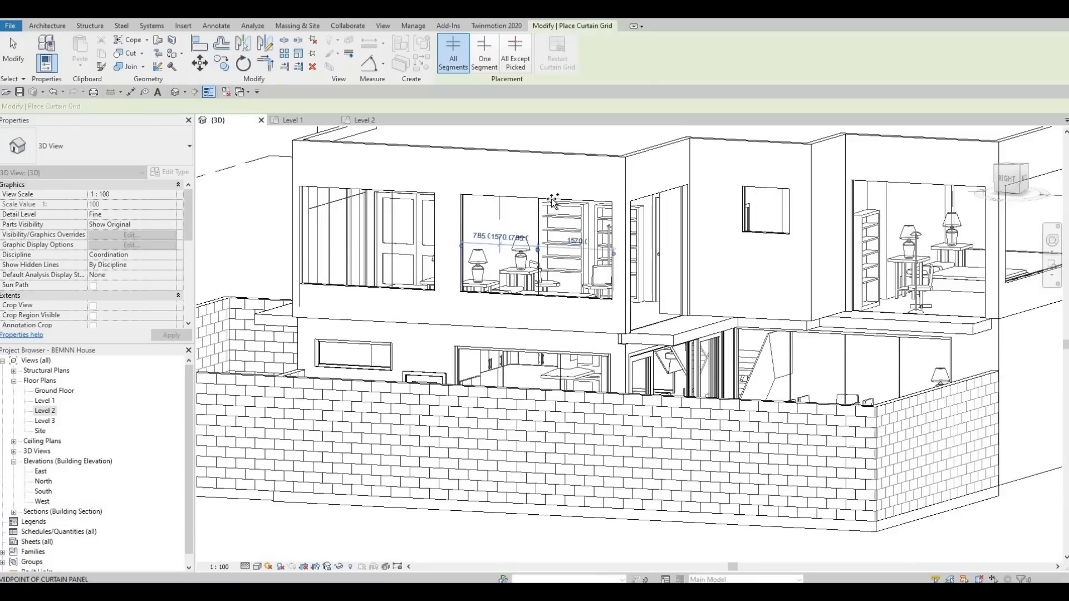
{"action": "left_click", "coordinate": [501, 202]}
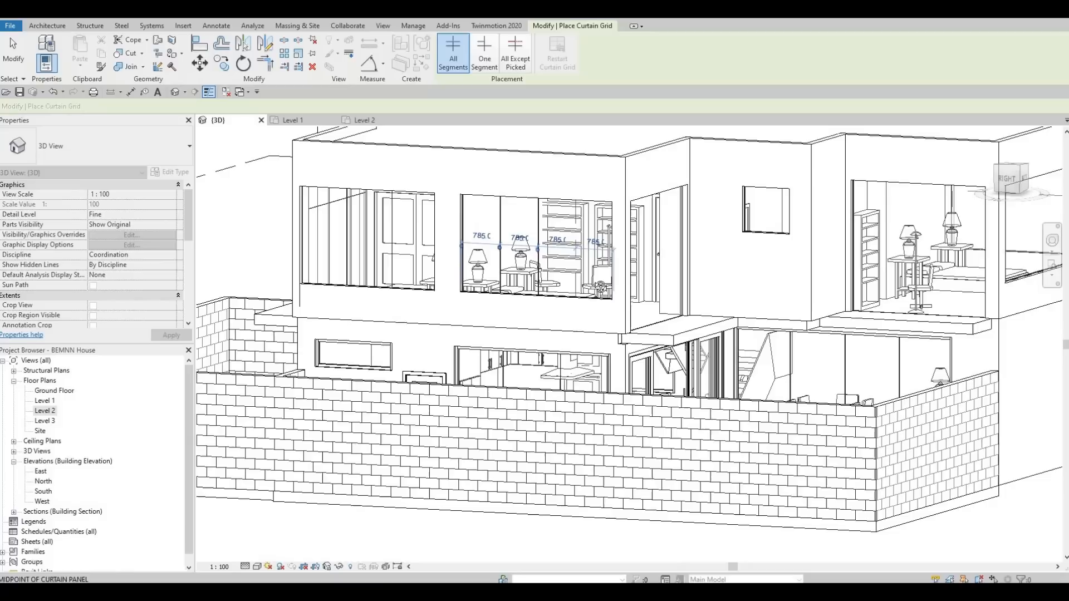
Add horizontal curtain grid lines to the study's curtain wall and exit the curtain grid command
{"action": "middle_click_drag", "start_coordinate": [563, 251], "coordinate": [620, 231], "text": "shift"}
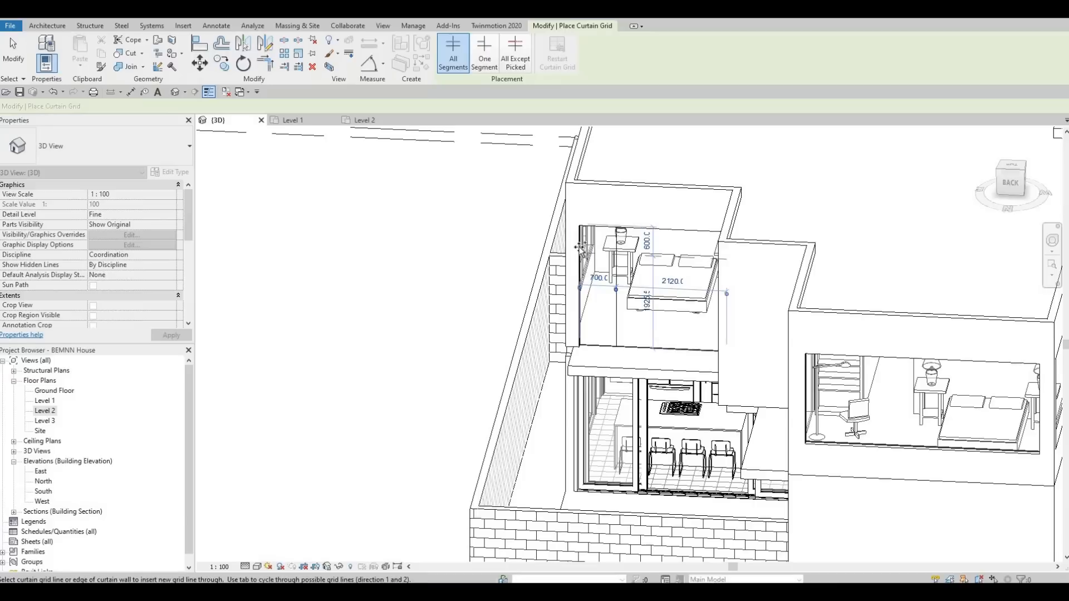
{"action": "middle_click_drag", "start_coordinate": [677, 301], "coordinate": [673, 230], "text": "shift"}
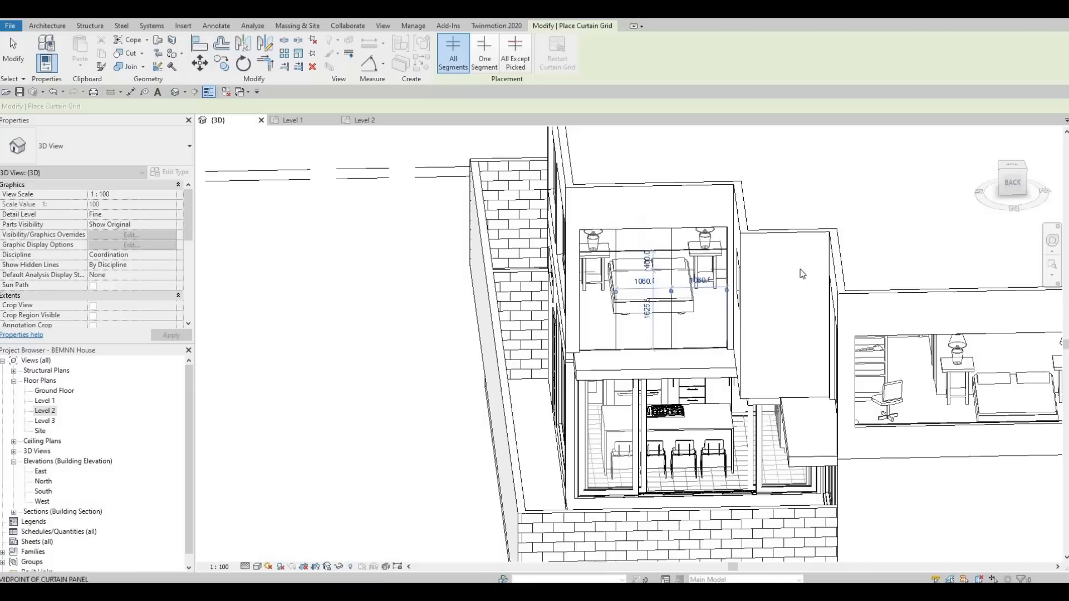
{"action": "middle_click_drag", "start_coordinate": [696, 327], "coordinate": [452, 289], "text": "shift"}
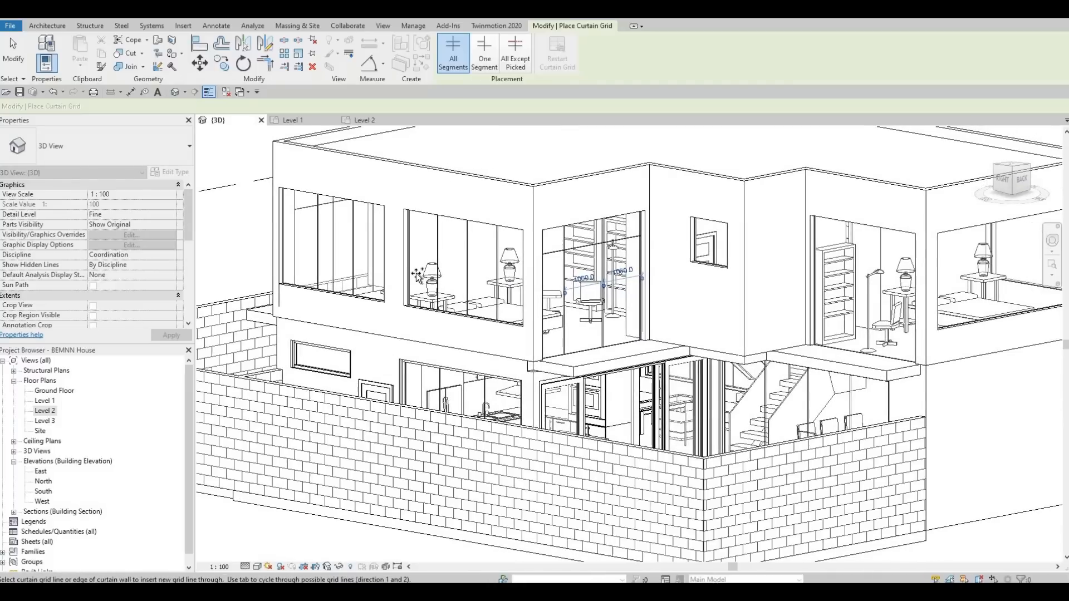
{"action": "mouse_move", "coordinate": [798, 346]}
{"action": "middle_mouse_down"}
{"action": "mouse_move", "coordinate": [436, 297]}
{"action": "mouse_move", "coordinate": [457, 268]}
{"action": "mouse_move", "coordinate": [419, 234]}
{"action": "mouse_move", "coordinate": [410, 201]}
{"action": "middle_mouse_up"}
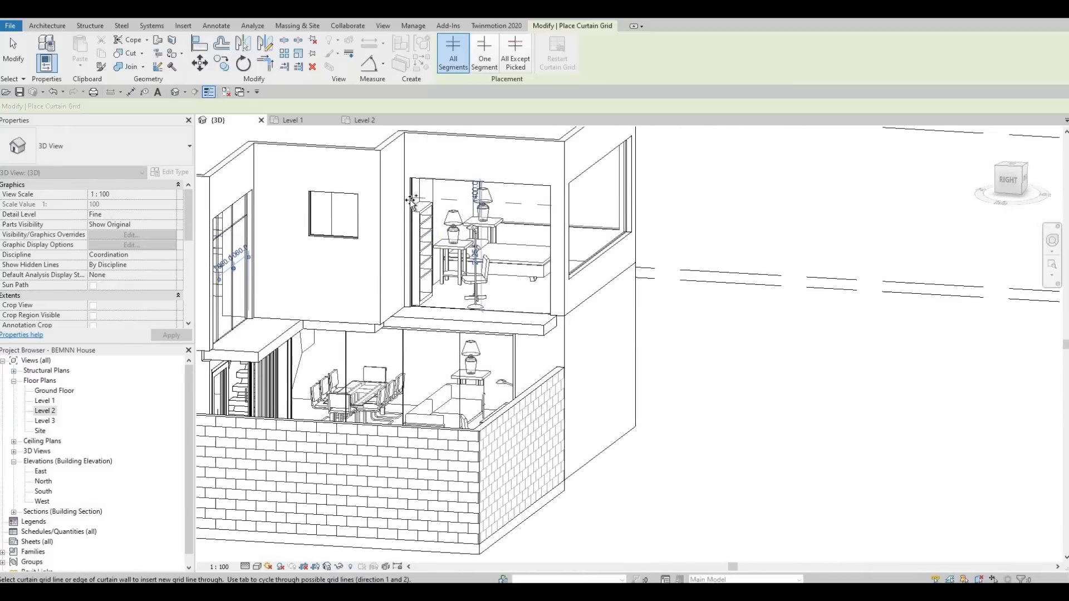
{"action": "scroll", "coordinate": [410, 200], "scroll_direction": "up", "scroll_amount": 3}
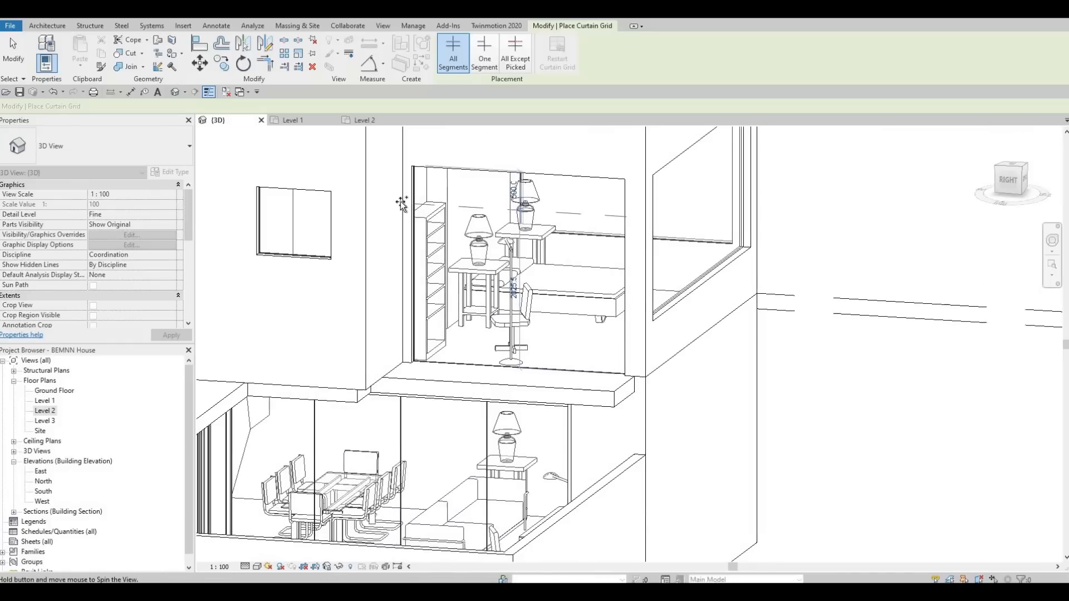
{"action": "left_click", "coordinate": [436, 209]}
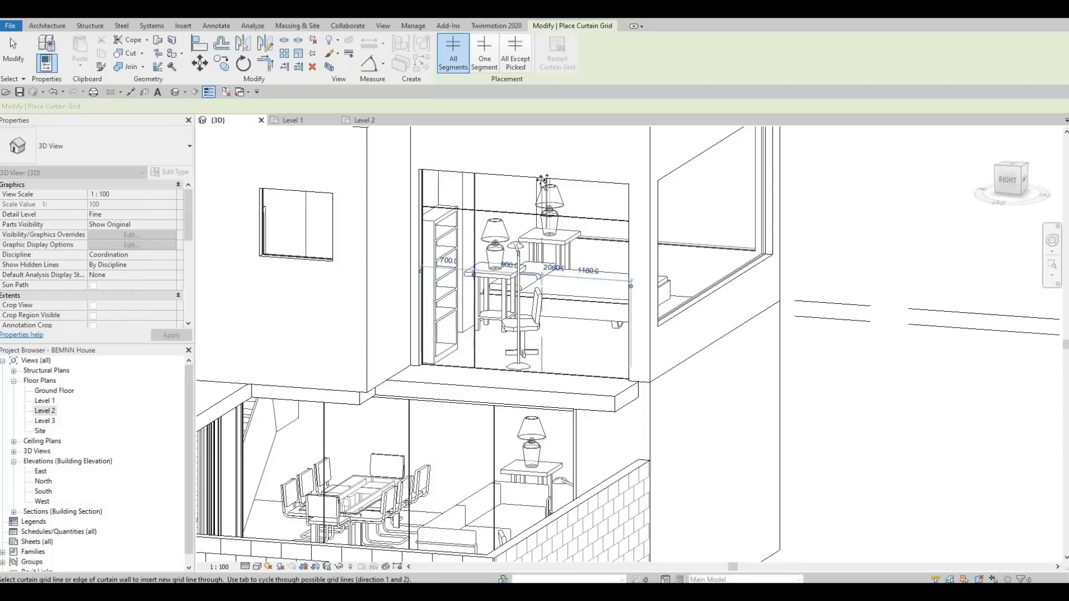
{"action": "mouse_move", "coordinate": [552, 318]}
{"action": "middle_mouse_down", "text": "shift"}
{"action": "mouse_move", "coordinate": [534, 267]}
{"action": "mouse_move", "coordinate": [543, 305]}
{"action": "middle_mouse_up", "text": "shift"}
{"action": "left_click", "coordinate": [533, 265]}
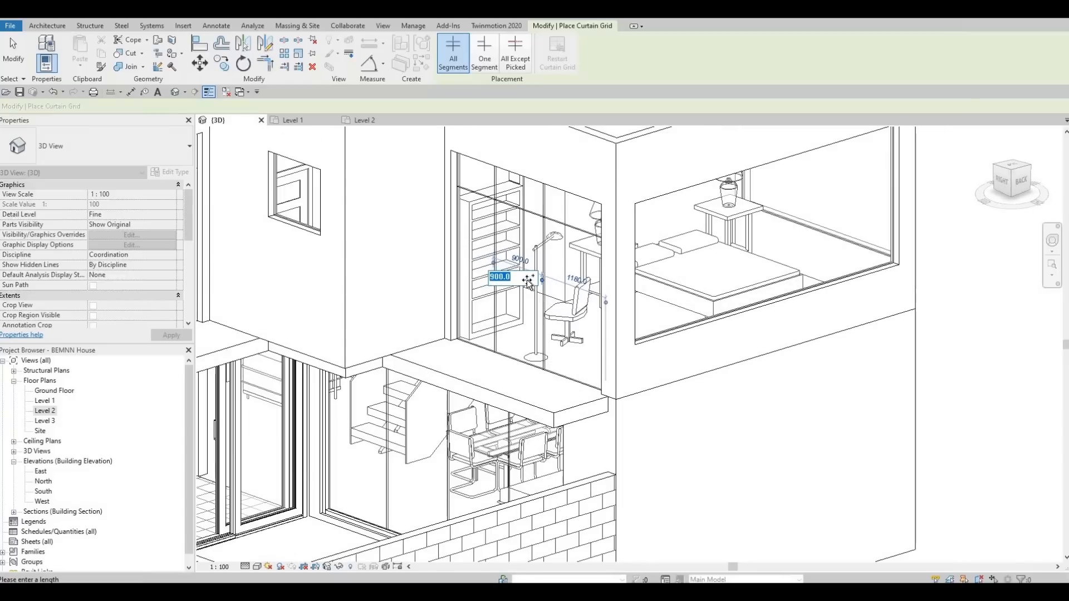
{"action": "key", "text": "Escape"}
{"action": "key", "text": "Escape"}
{"action": "key", "text": "Escape"}
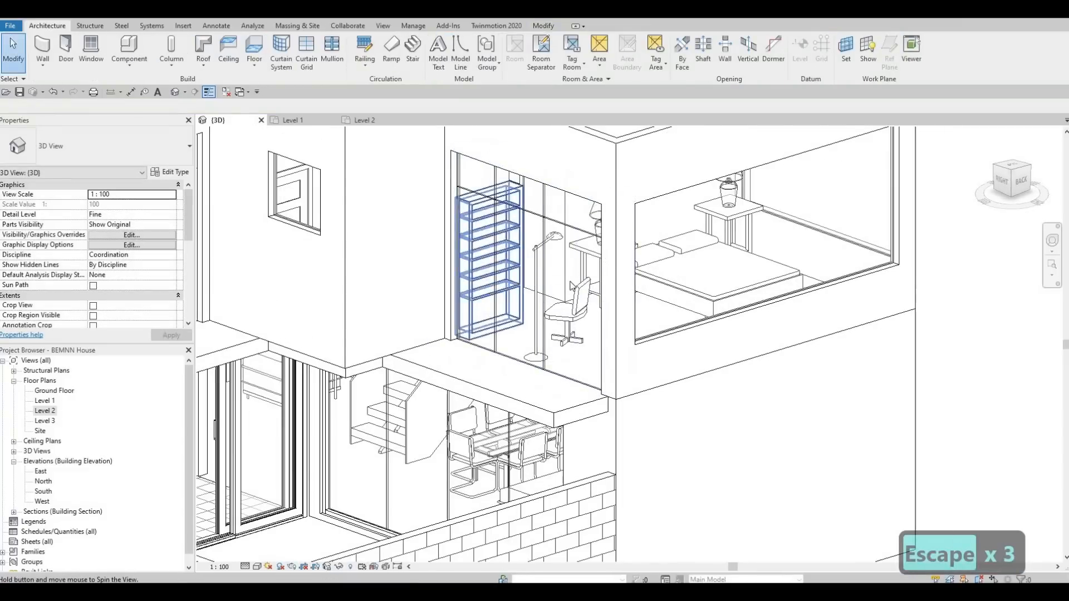
Delete unwanted curtain grid lines from the study's curtain wall
{"action": "middle_click_drag", "start_coordinate": [667, 259], "coordinate": [546, 294], "text": "shift"}
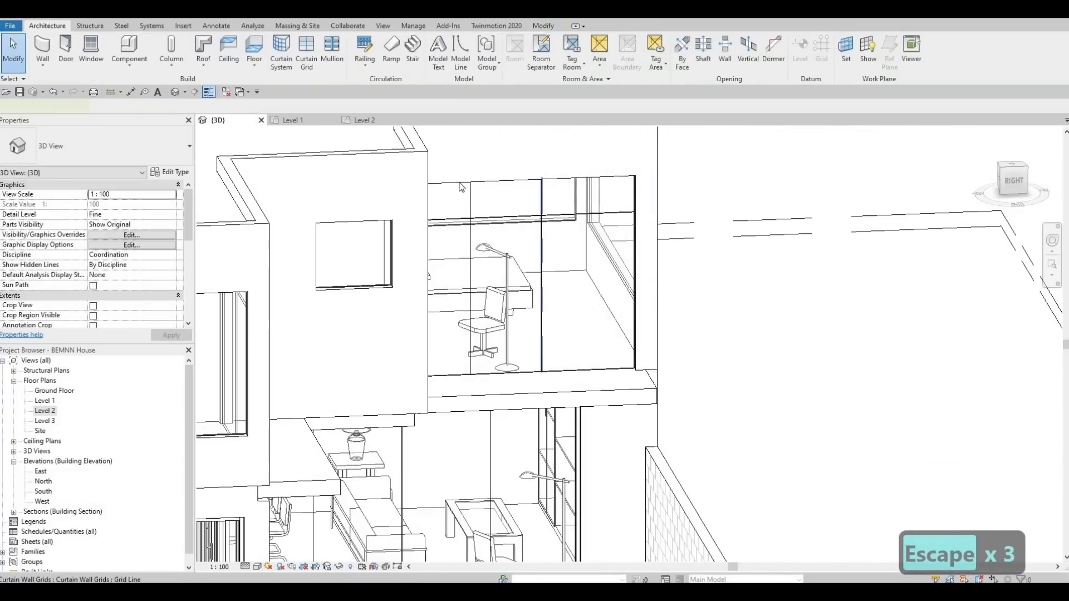
{"action": "left_click", "coordinate": [541, 295]}
{"action": "key", "text": "Delete"}
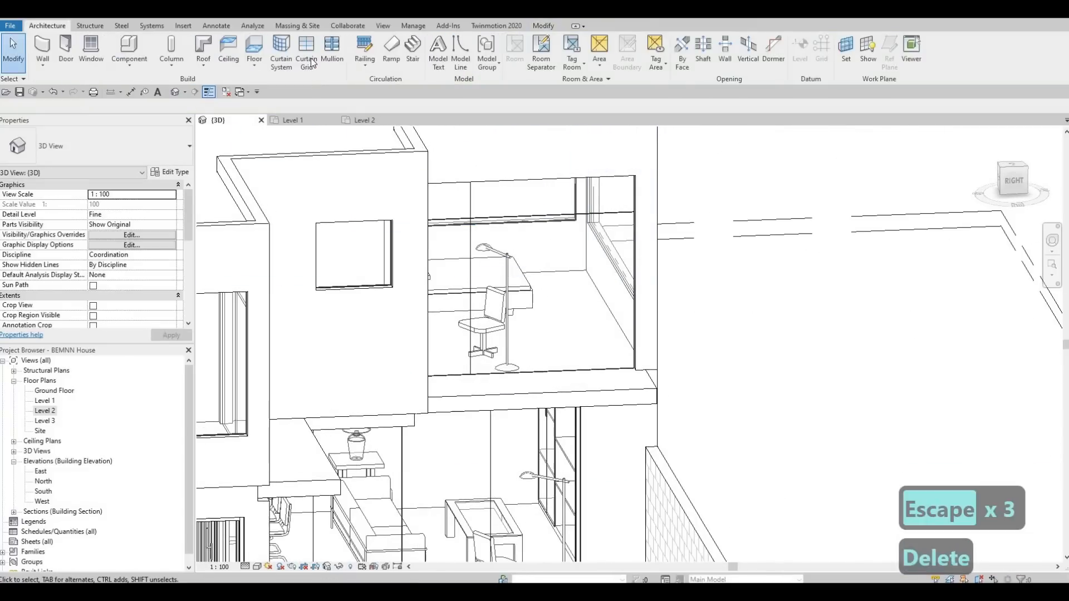
{"action": "left_click", "coordinate": [544, 186]}
{"action": "key", "text": "Delete"}
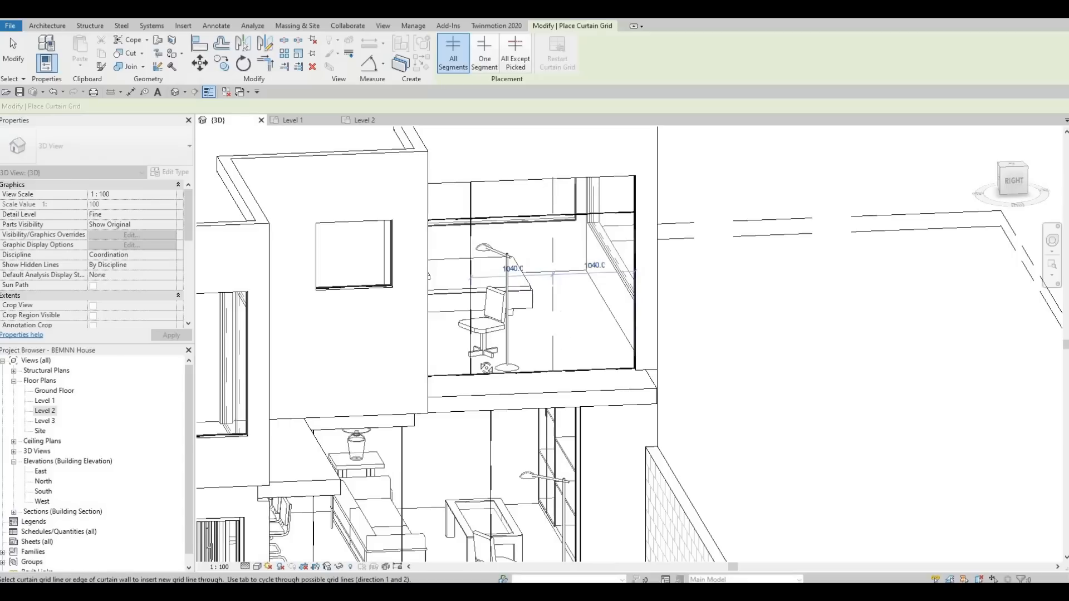
Add a vertical curtain grid line splitting the end bedroom's curtain wall in half
{"action": "middle_click_drag", "start_coordinate": [565, 349], "coordinate": [365, 240], "text": "shift"}
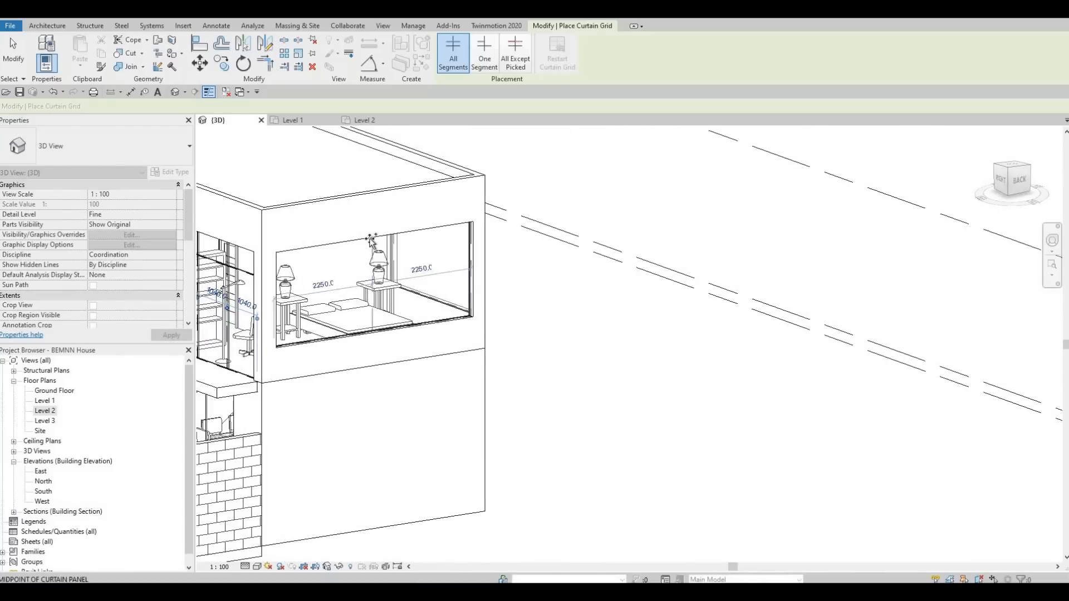
{"action": "left_click", "coordinate": [332, 247]}
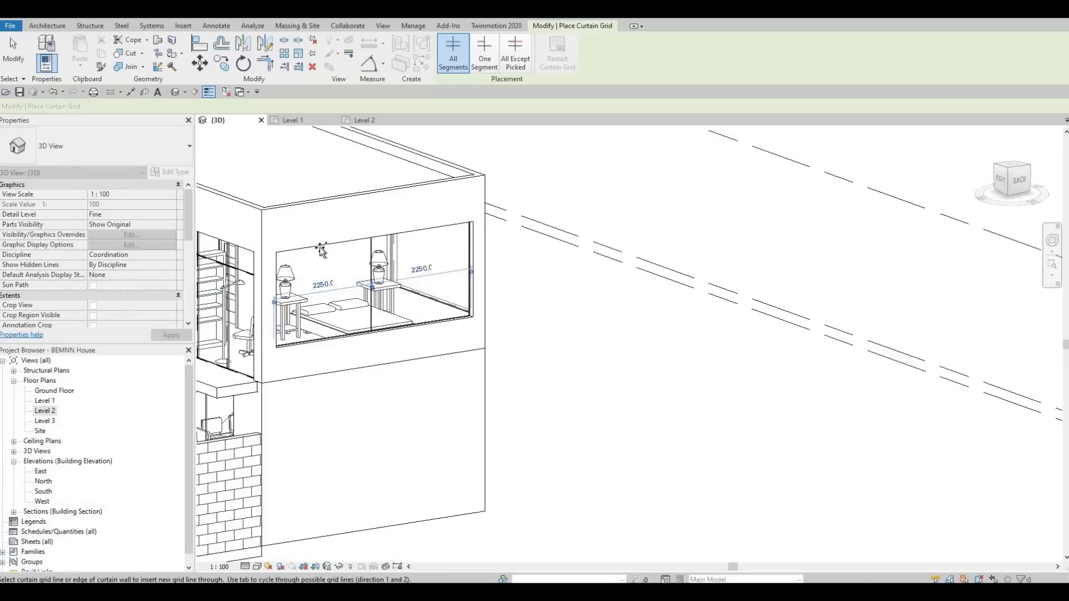
{"action": "left_click", "coordinate": [322, 251]}
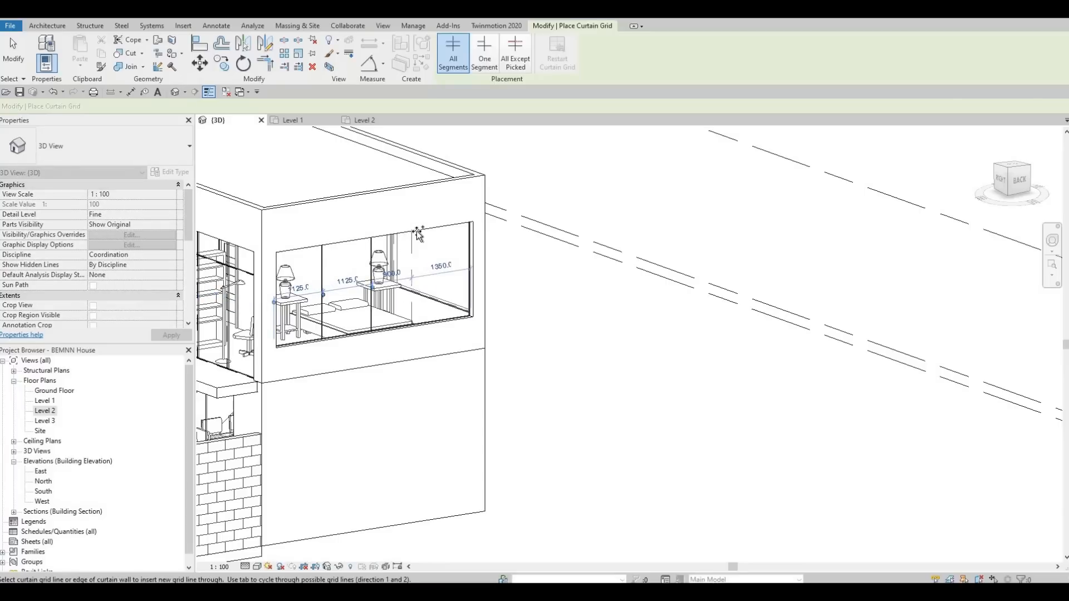
Add a vertical curtain grid line to the side bedroom's curtain wall and finish placing grids
{"action": "middle_click_drag", "start_coordinate": [334, 267], "coordinate": [348, 238], "text": "shift"}
{"action": "middle_click_drag", "start_coordinate": [529, 238], "coordinate": [351, 244]}
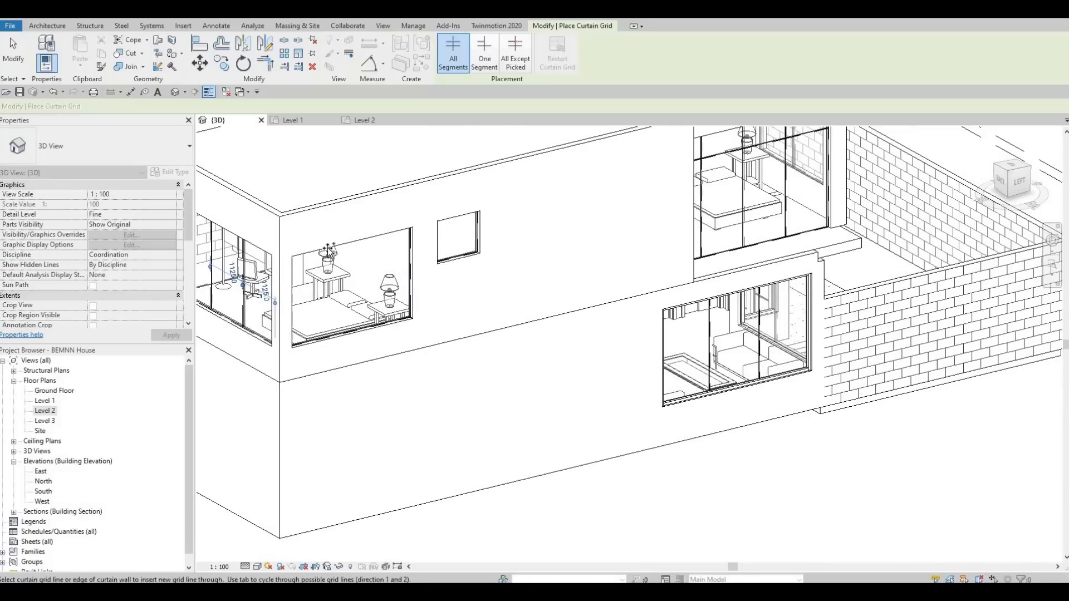
{"action": "left_click", "coordinate": [373, 241]}
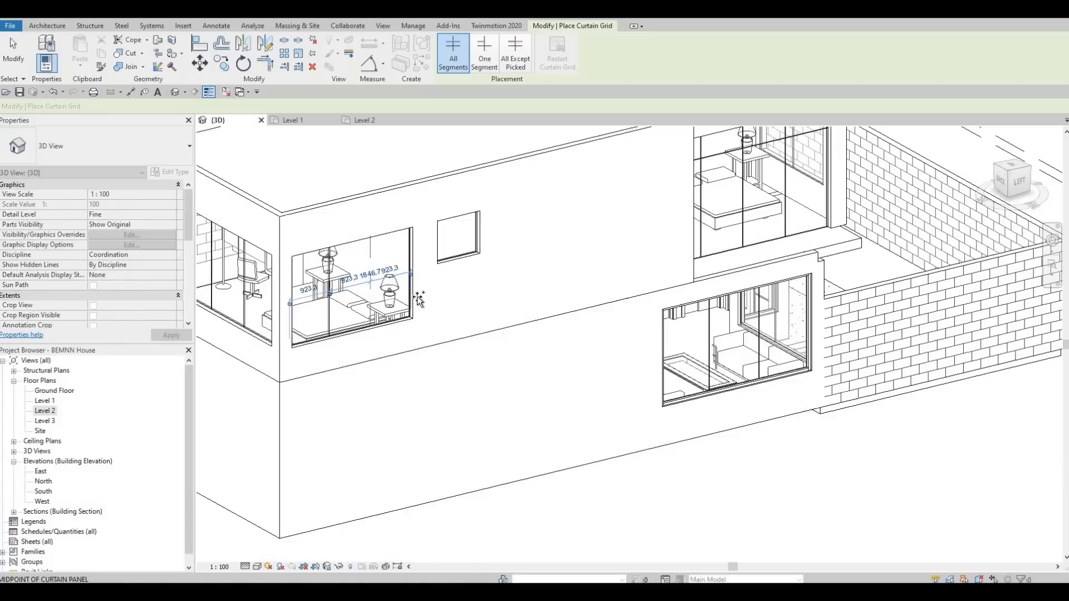
{"action": "middle_click_drag", "start_coordinate": [472, 351], "coordinate": [305, 405], "text": "shift"}
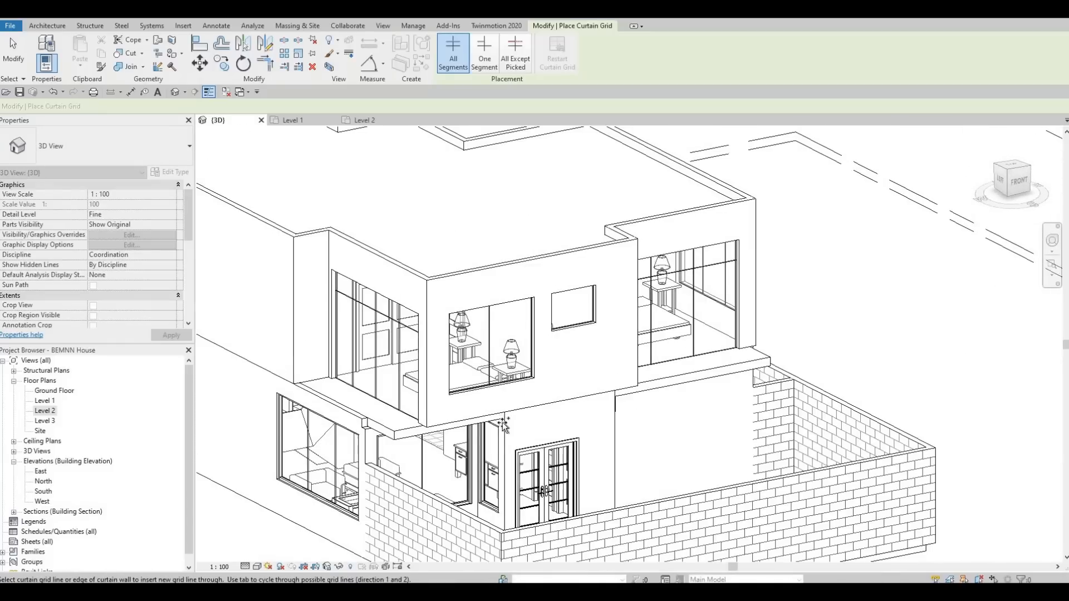
{"action": "middle_click_drag", "start_coordinate": [558, 393], "coordinate": [601, 382], "text": "shift"}
{"action": "key", "text": "Escape"}
{"action": "key", "text": "Escape"}
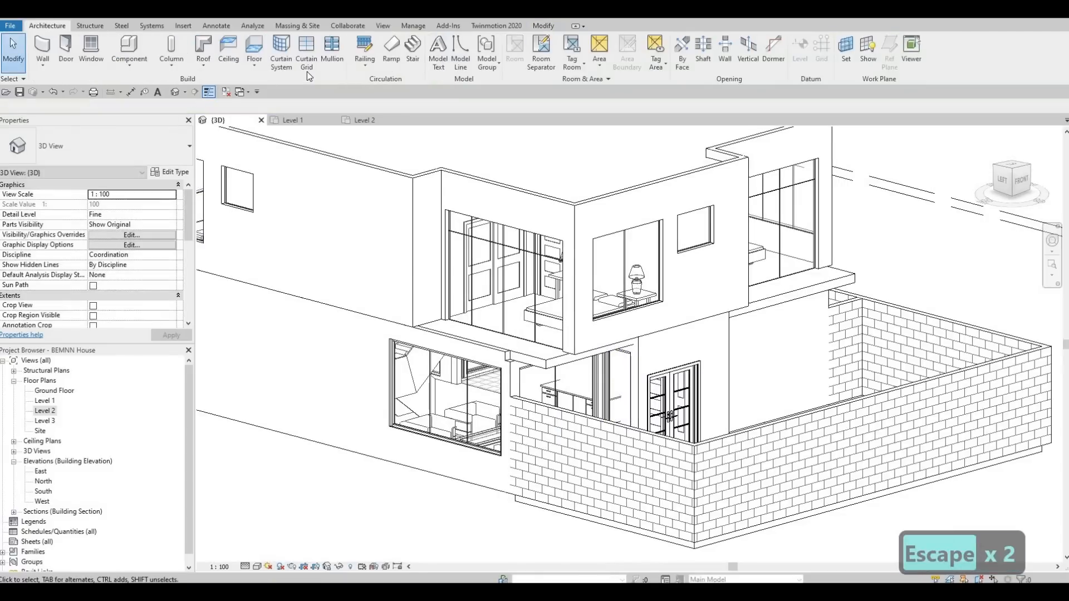
Start the Mullion tool and place 50mm x 65mm rectangular mullions on the grid lines of the curtain wall with the door and bed
{"action": "left_click", "coordinate": [330, 49]}
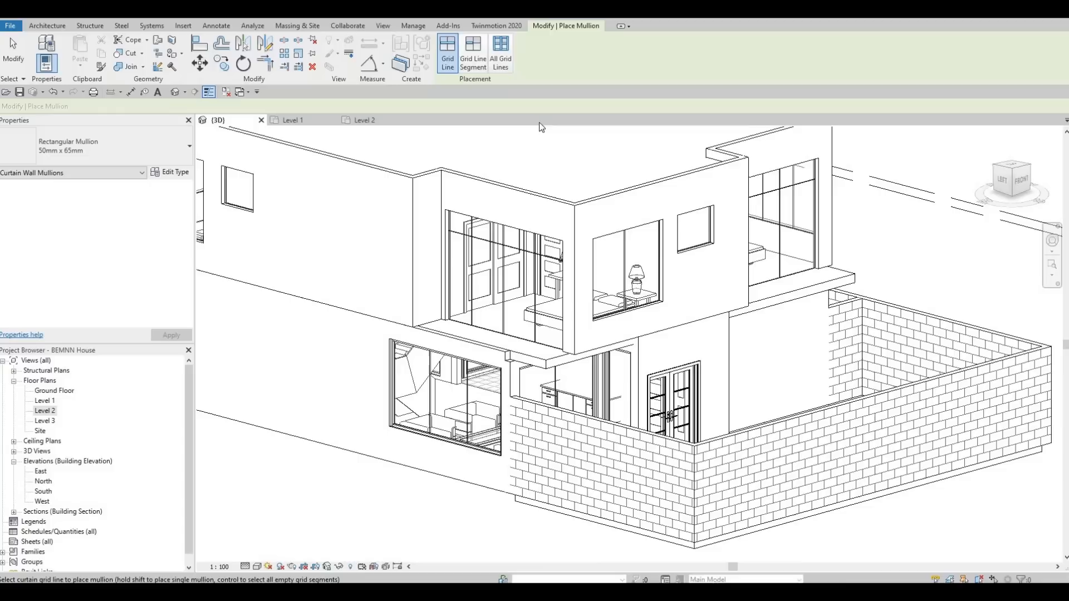
{"action": "left_click", "coordinate": [497, 57]}
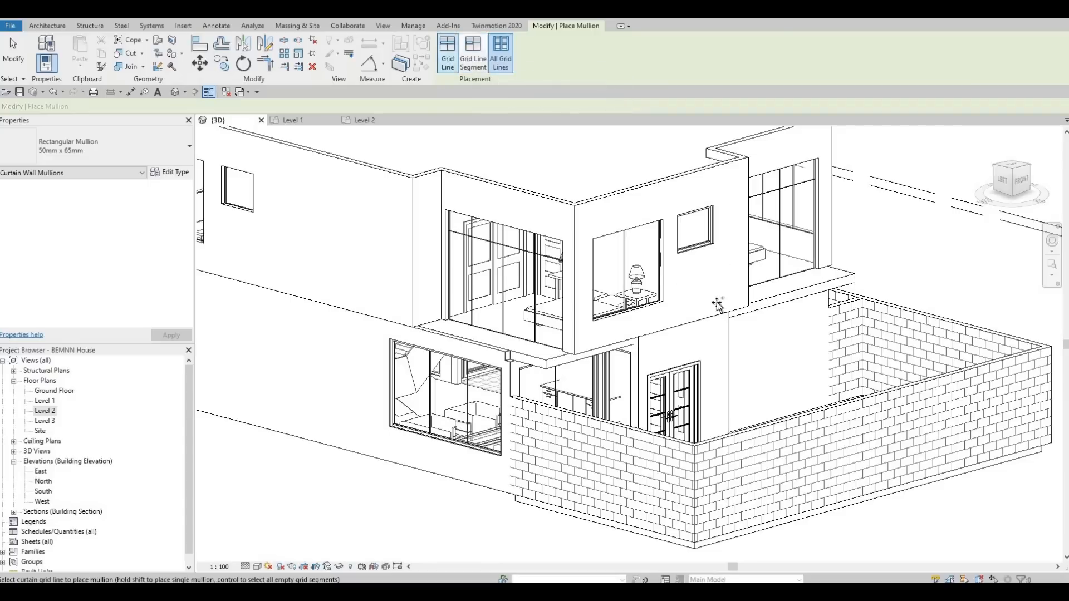
{"action": "scroll", "coordinate": [719, 304], "scroll_direction": "up", "scroll_amount": 2}
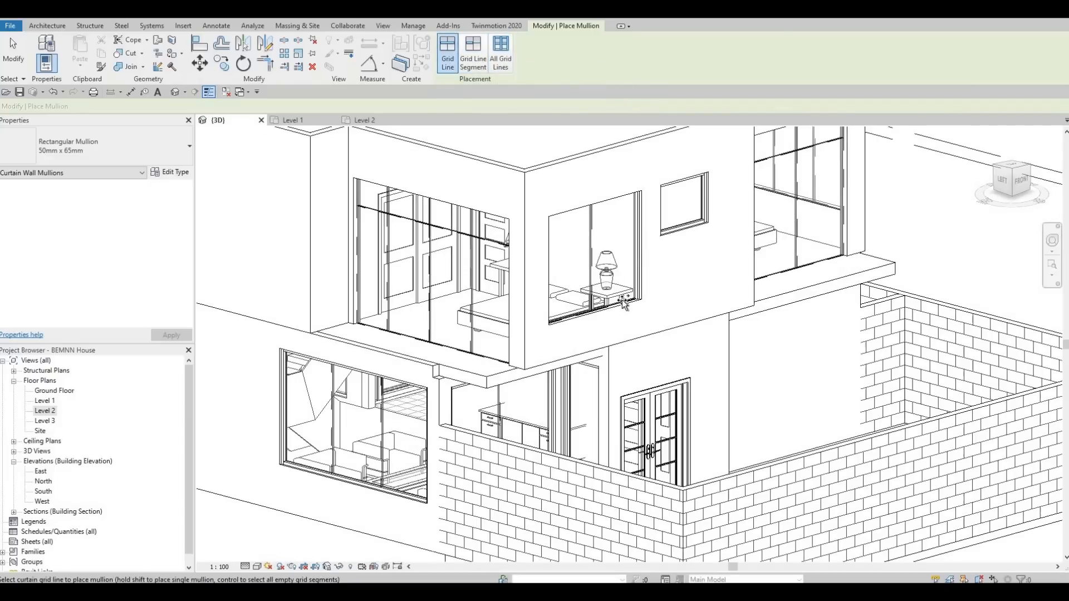
{"action": "middle_click_drag", "start_coordinate": [716, 362], "coordinate": [489, 355], "text": "shift"}
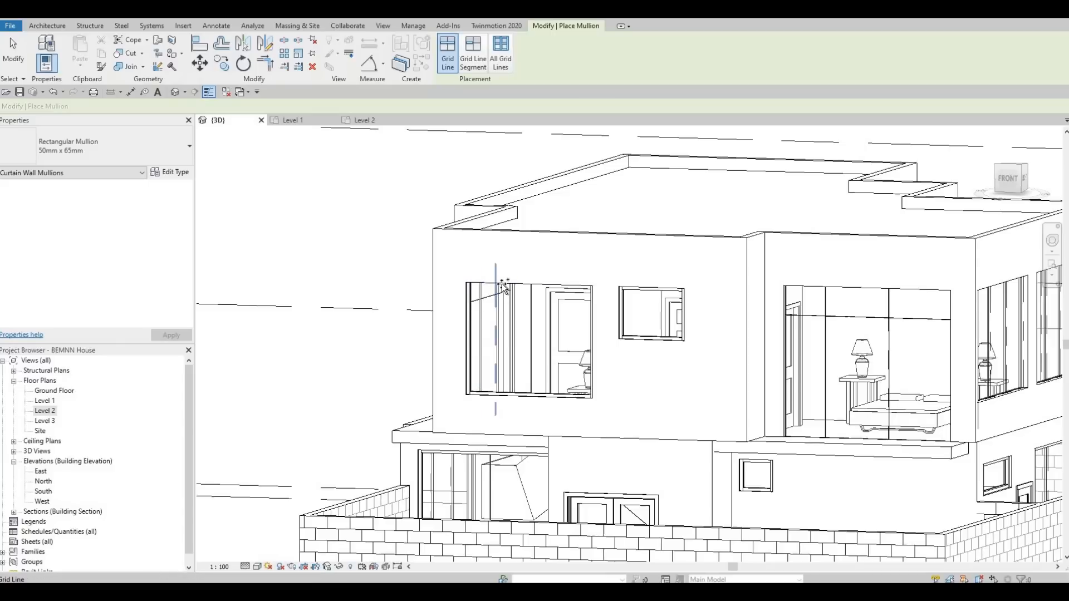
{"action": "middle_click_drag", "start_coordinate": [523, 423], "coordinate": [796, 432], "text": "shift"}
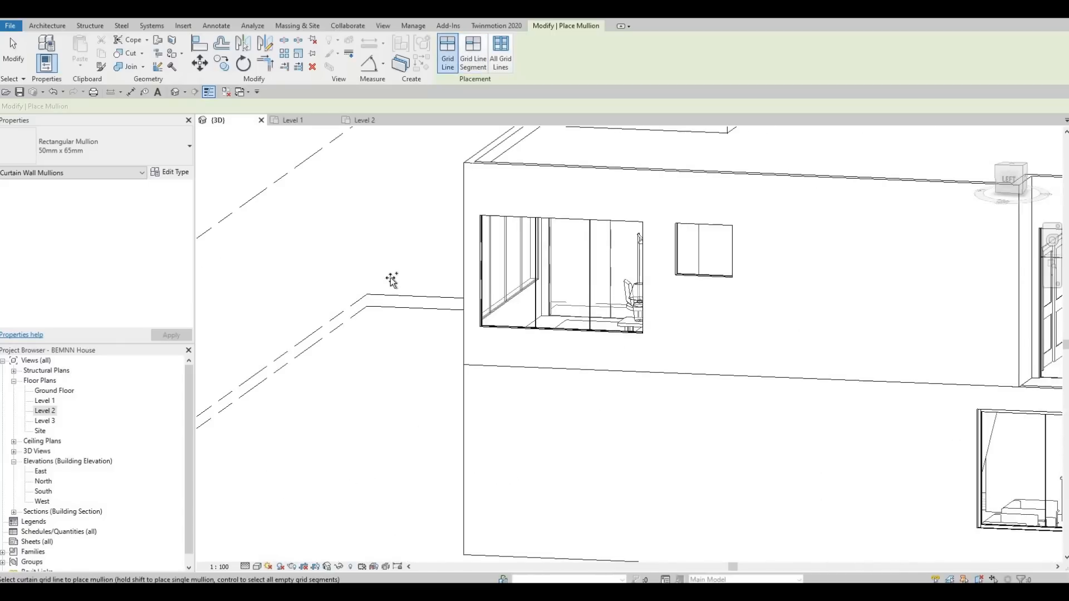
{"action": "middle_click_drag", "start_coordinate": [975, 415], "coordinate": [590, 370]}
{"action": "middle_click_drag", "start_coordinate": [539, 345], "coordinate": [487, 367]}
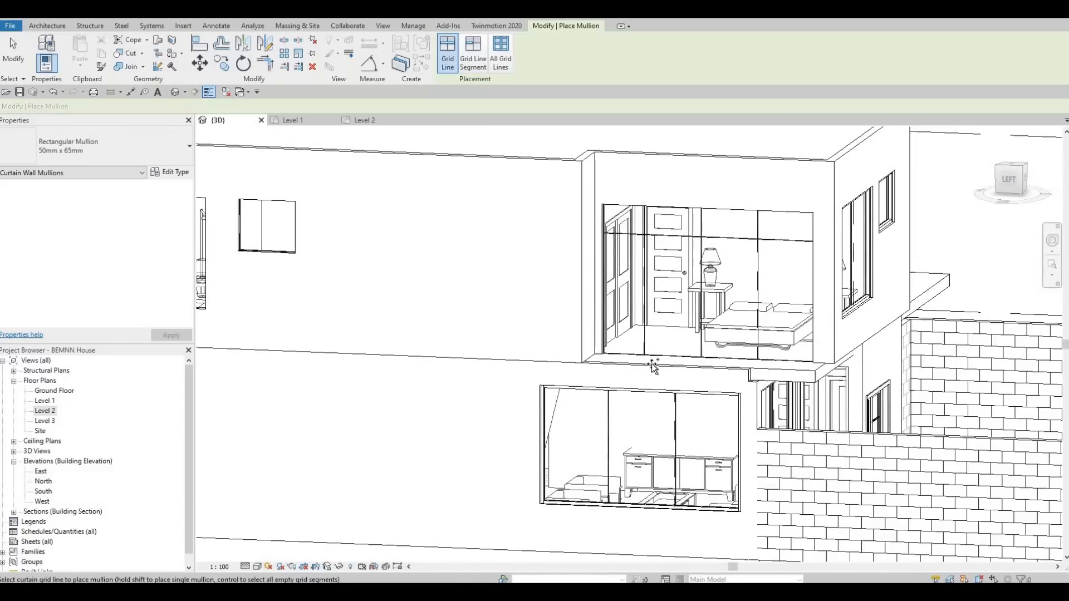
{"action": "left_click", "coordinate": [610, 222]}
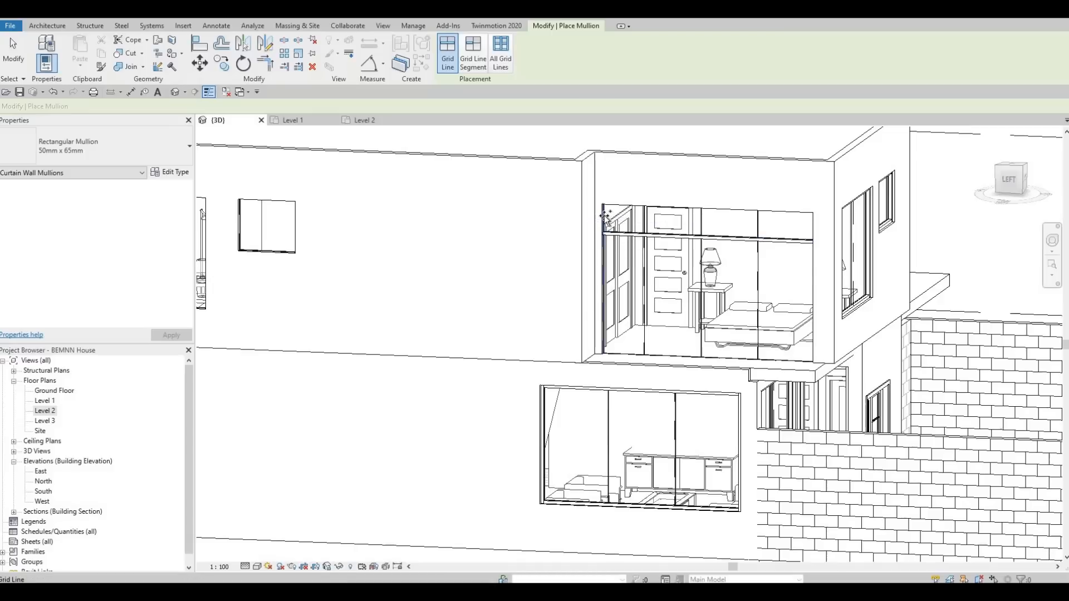
{"action": "left_click", "coordinate": [621, 210]}
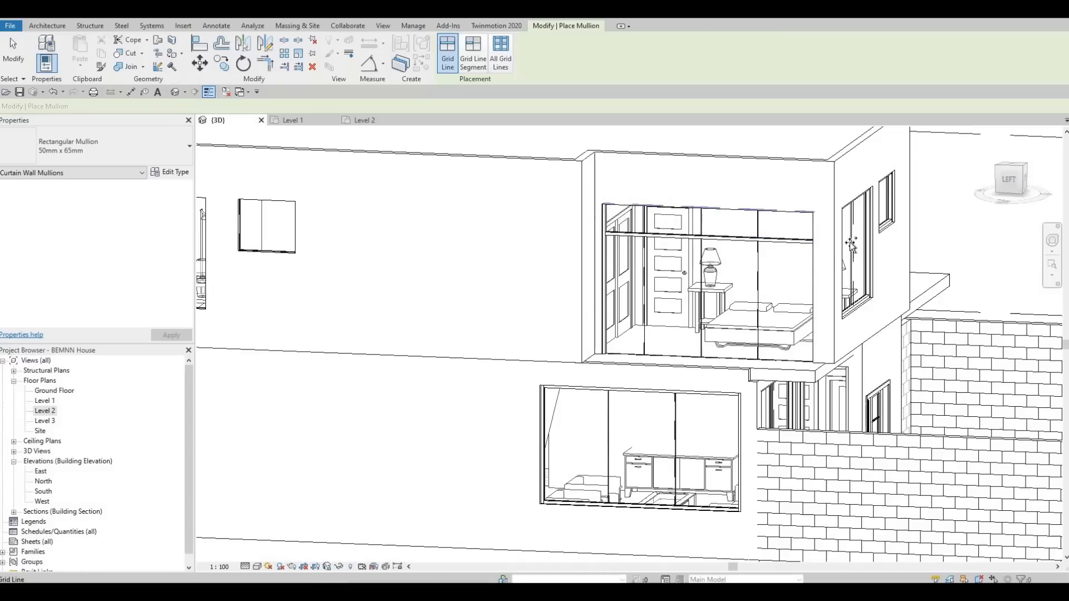
{"action": "left_click", "coordinate": [813, 262]}
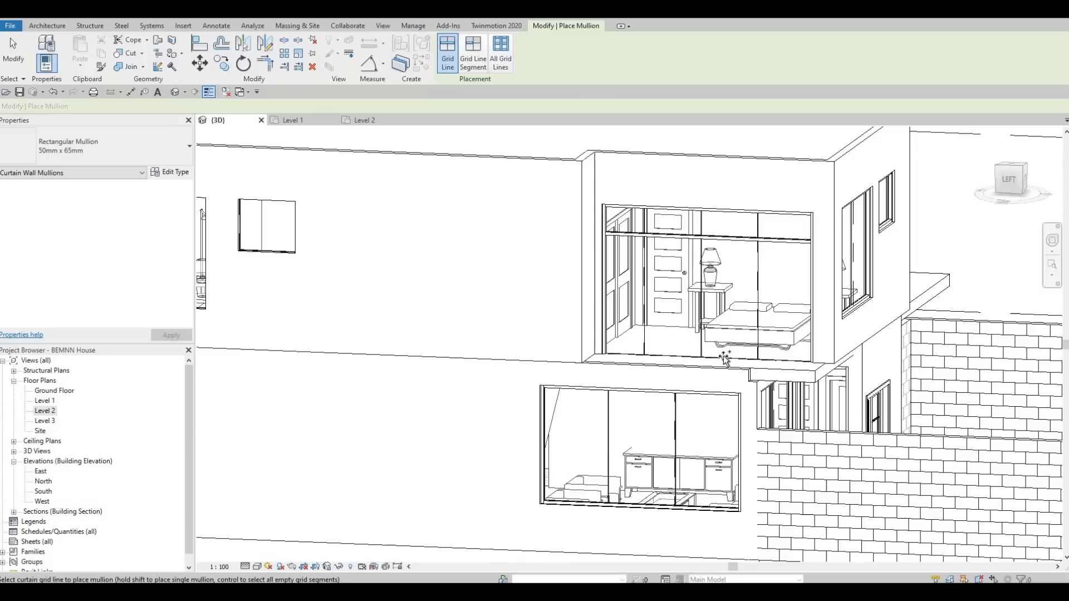
{"action": "left_click", "coordinate": [699, 367]}
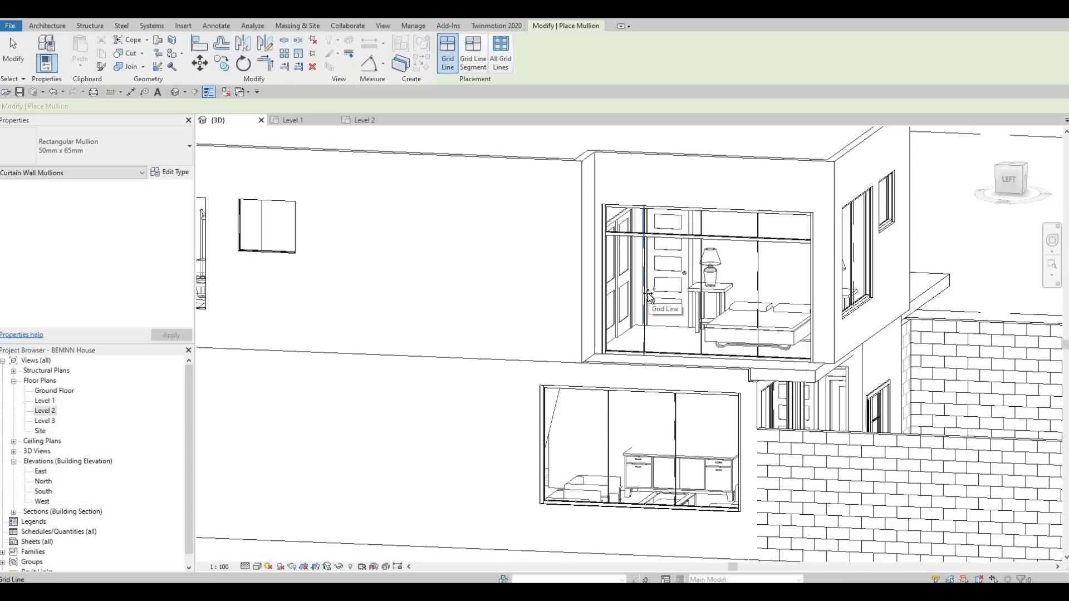
{"action": "left_click", "coordinate": [634, 345]}
Place a mullion on a single grid line segment of the same curtain wall
{"action": "middle_click_drag", "start_coordinate": [569, 428], "coordinate": [587, 357], "text": "shift"}
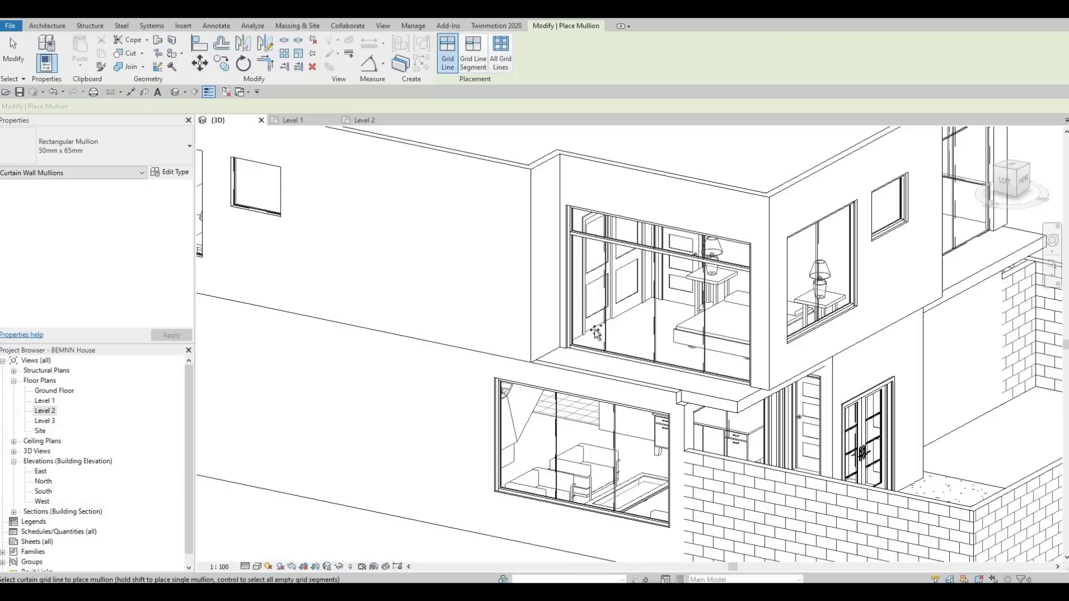
{"action": "left_click", "coordinate": [467, 55]}
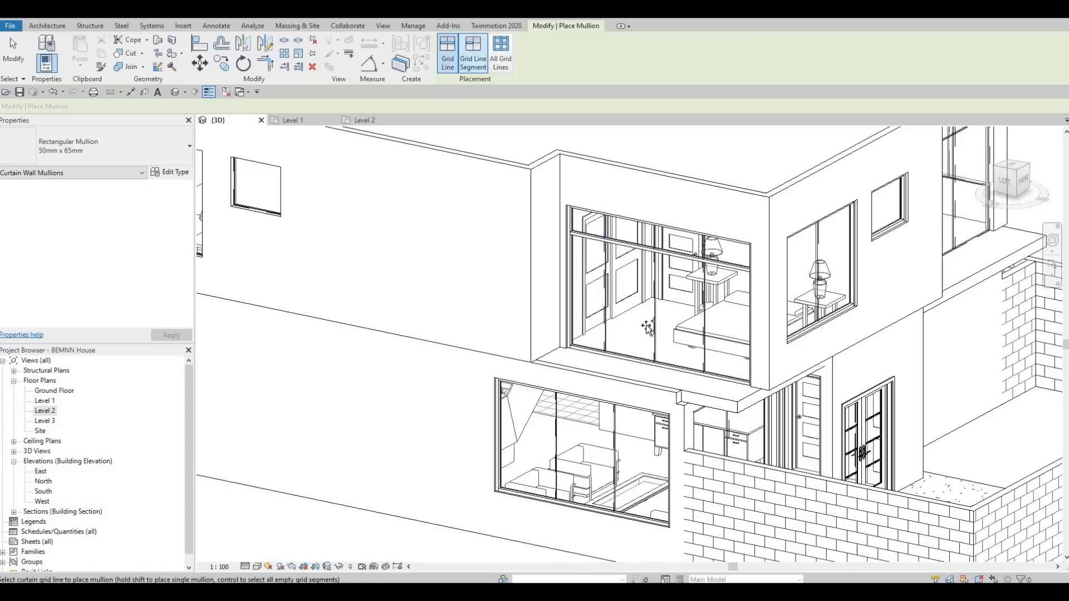
{"action": "left_click", "coordinate": [604, 308]}
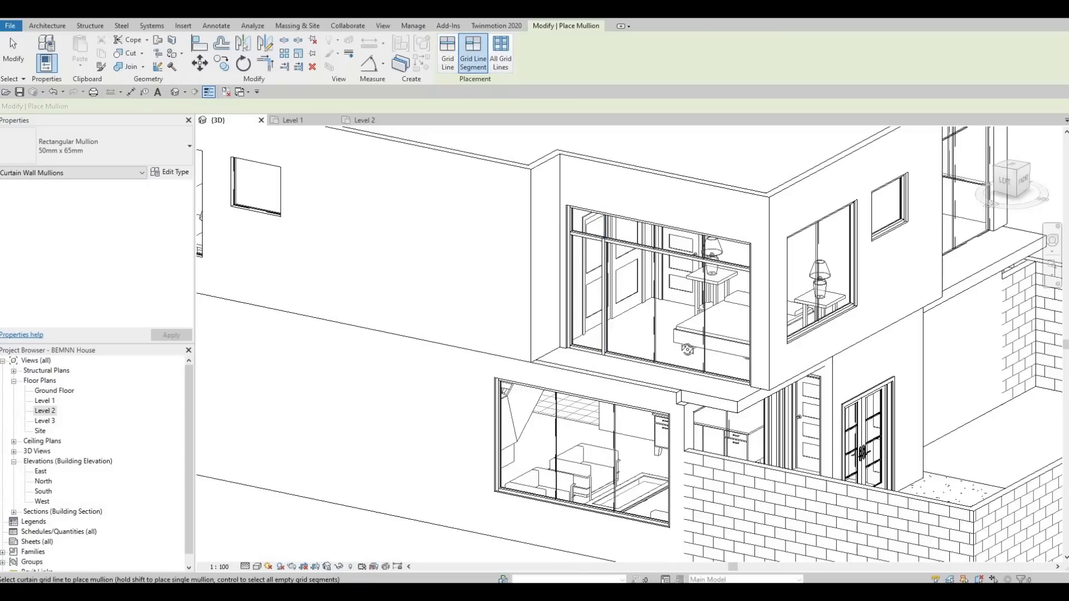
Orbit and zoom around the house to examine the remaining upper-floor curtain walls
{"action": "middle_click_drag", "start_coordinate": [684, 344], "coordinate": [655, 301], "text": "shift"}
{"action": "middle_click_drag", "start_coordinate": [631, 367], "coordinate": [635, 283], "text": "shift"}
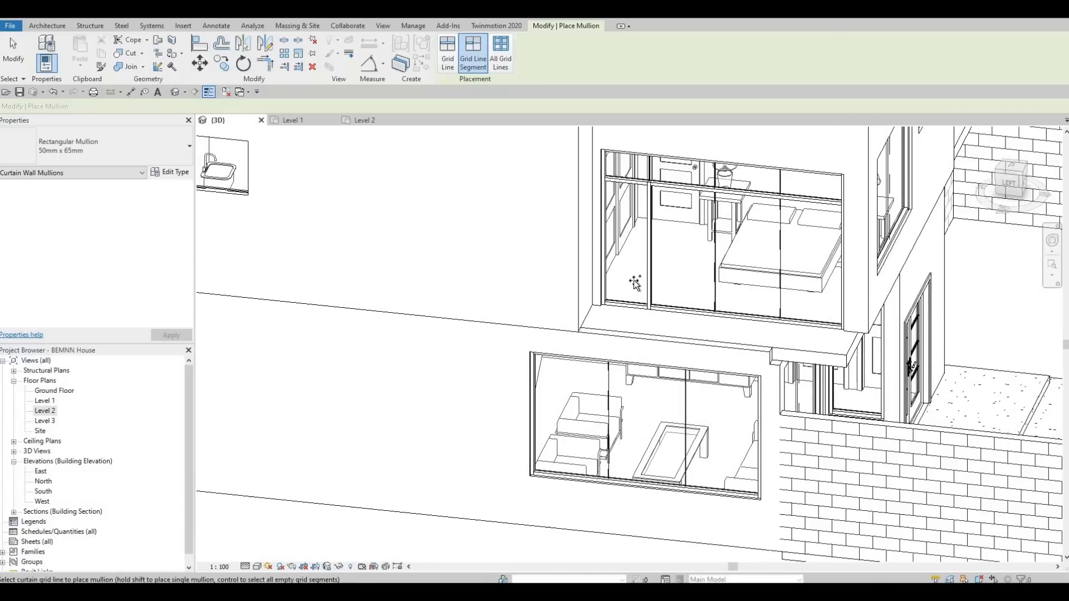
{"action": "scroll", "coordinate": [616, 289], "scroll_direction": "down", "scroll_amount": 3}
{"action": "middle_click_drag", "start_coordinate": [532, 270], "coordinate": [470, 248], "text": "shift"}
{"action": "scroll", "coordinate": [657, 337], "scroll_direction": "up", "scroll_amount": 1}
{"action": "left_click", "coordinate": [448, 55]}
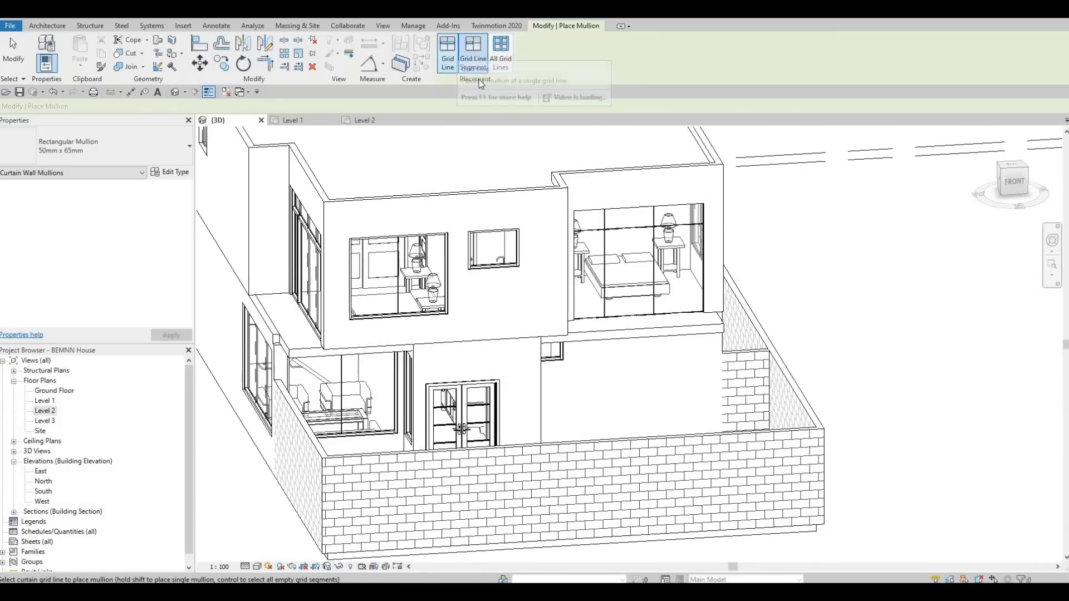
{"action": "middle_click_drag", "start_coordinate": [635, 379], "coordinate": [807, 362], "text": "shift"}
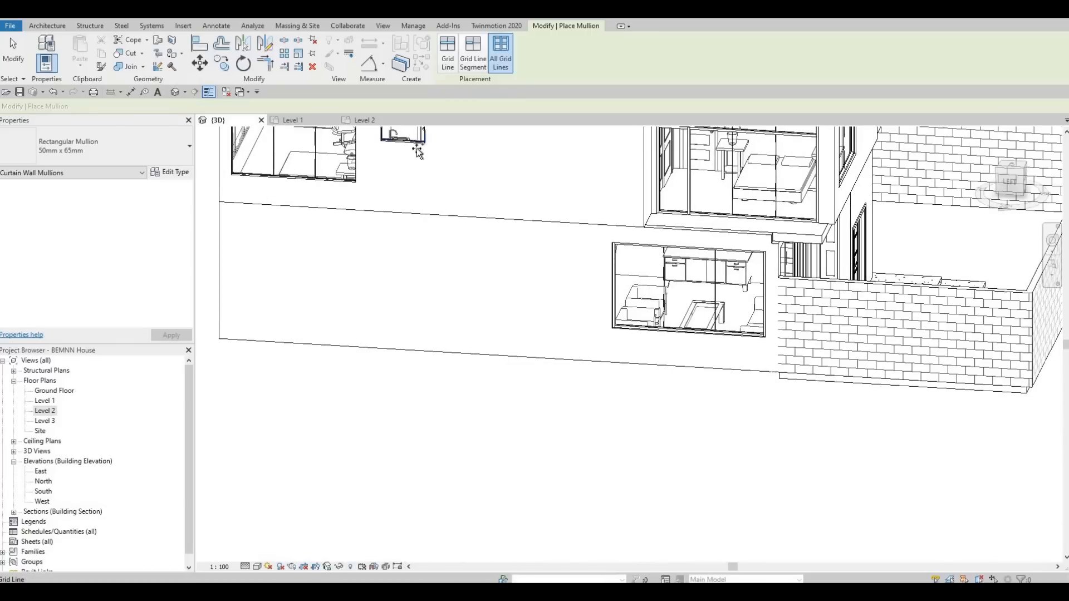
{"action": "middle_click_drag", "start_coordinate": [478, 412], "coordinate": [691, 327], "text": "shift"}
{"action": "middle_click_drag", "start_coordinate": [210, 334], "coordinate": [740, 323]}
{"action": "middle_click_drag", "start_coordinate": [524, 304], "coordinate": [616, 289], "text": "shift"}
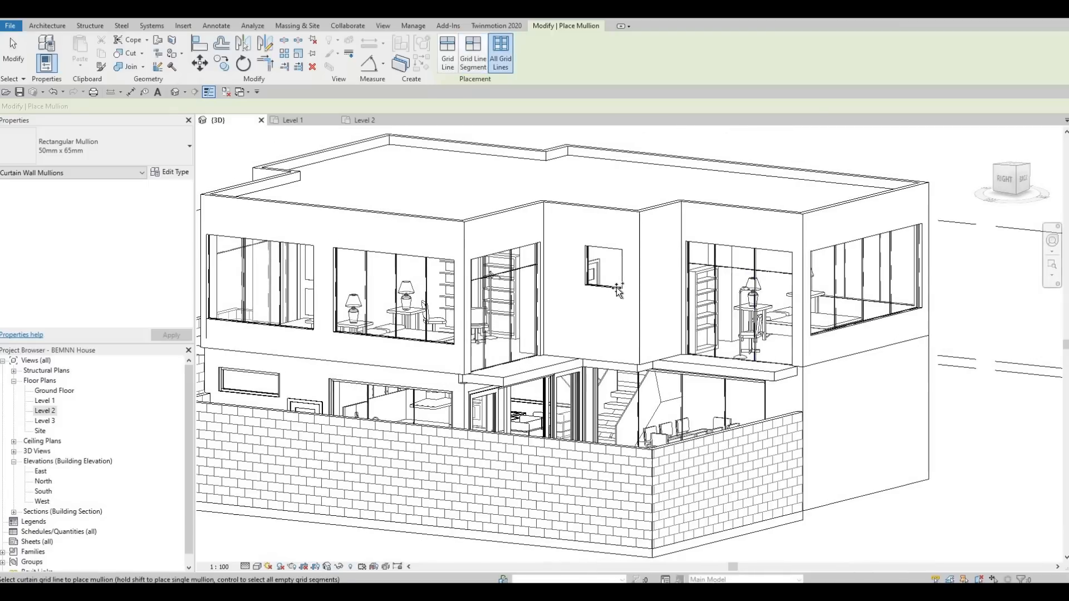
{"action": "middle_click_drag", "start_coordinate": [787, 370], "coordinate": [997, 365], "text": "shift"}
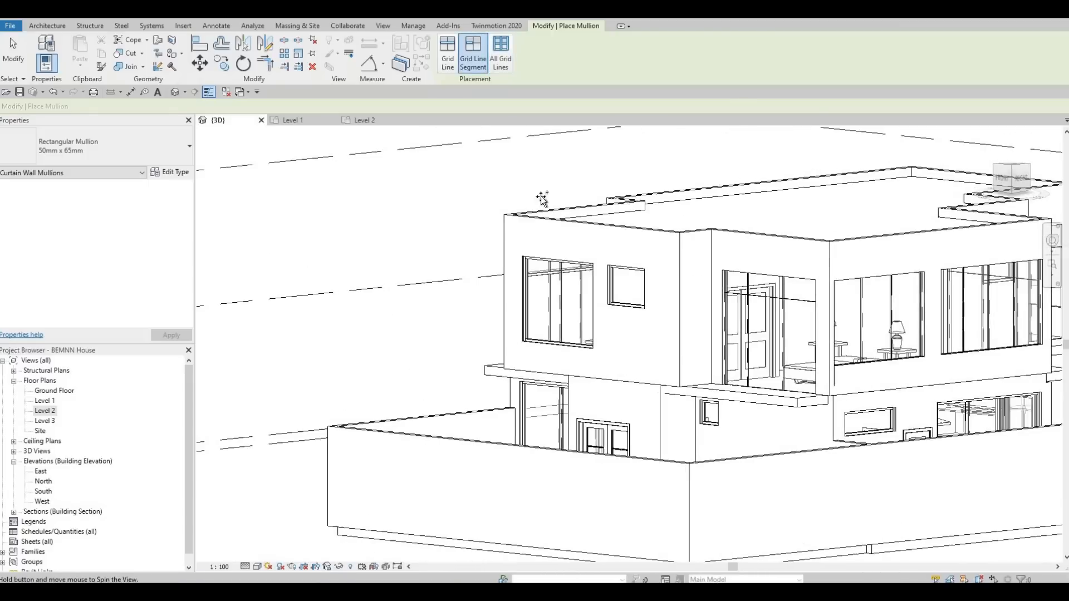
{"action": "middle_click_drag", "start_coordinate": [518, 291], "coordinate": [504, 257], "text": "shift"}
{"action": "middle_click_drag", "start_coordinate": [603, 255], "coordinate": [424, 246]}
{"action": "scroll", "coordinate": [425, 246], "scroll_direction": "up", "scroll_amount": 2}
{"action": "middle_click_drag", "start_coordinate": [869, 357], "coordinate": [577, 213], "text": "shift"}
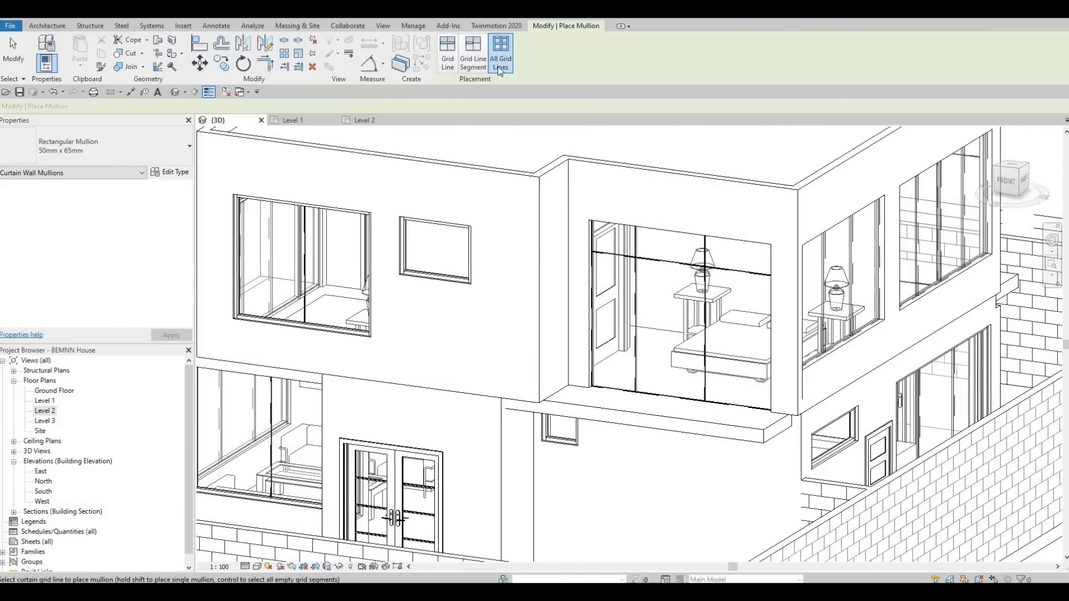
Place a mullion along the horizontal grid line of the front curtain wall beside the door
{"action": "left_click", "coordinate": [448, 56]}
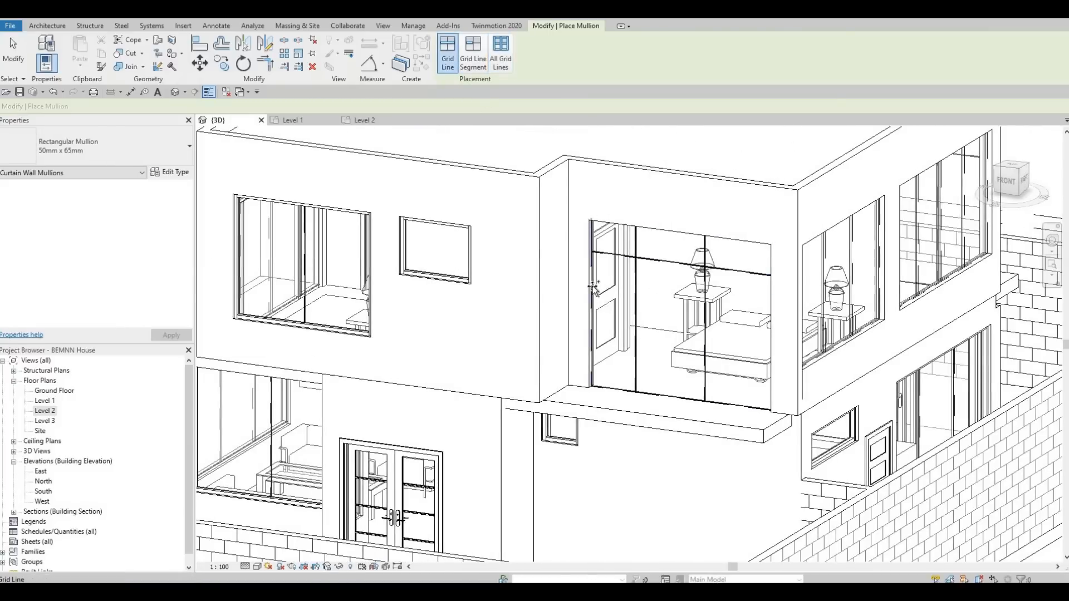
{"action": "left_click", "coordinate": [473, 56]}
{"action": "middle_click_drag", "start_coordinate": [607, 385], "coordinate": [576, 236], "text": "shift"}
{"action": "scroll", "coordinate": [582, 194], "scroll_direction": "up", "scroll_amount": 1}
{"action": "middle_click_drag", "start_coordinate": [582, 139], "coordinate": [583, 188]}
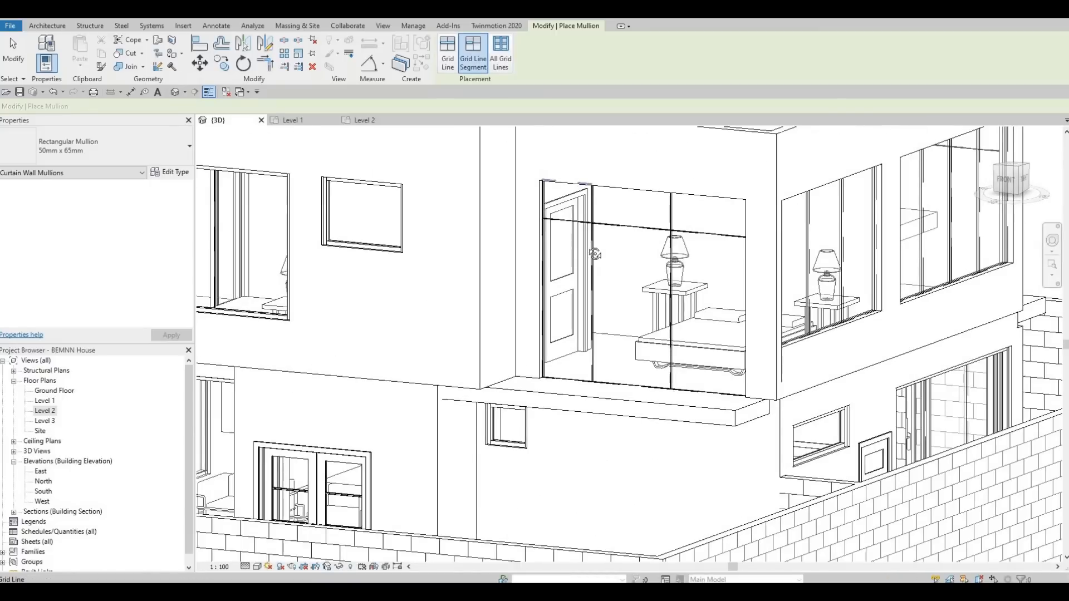
{"action": "middle_click_drag", "start_coordinate": [599, 557], "coordinate": [594, 520], "text": "shift"}
{"action": "middle_click_drag", "start_coordinate": [586, 314], "coordinate": [589, 558]}
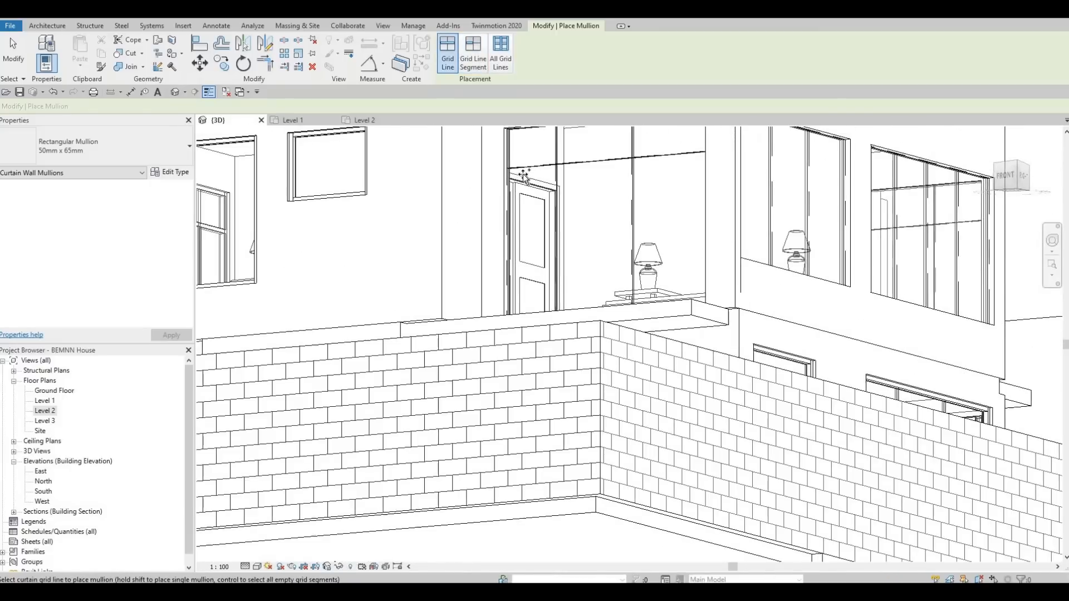
{"action": "middle_click_drag", "start_coordinate": [580, 129], "coordinate": [567, 209]}
{"action": "left_click", "coordinate": [565, 208]}
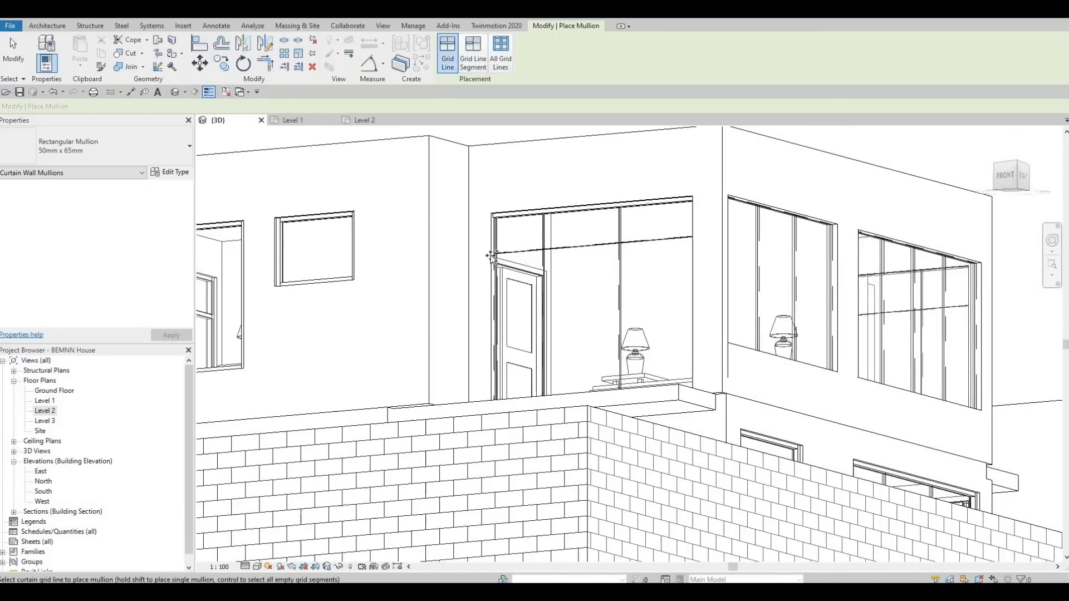
Add mullions to every grid line of the end bedroom's curtain wall
{"action": "middle_click_drag", "start_coordinate": [572, 461], "coordinate": [718, 199], "text": "shift"}
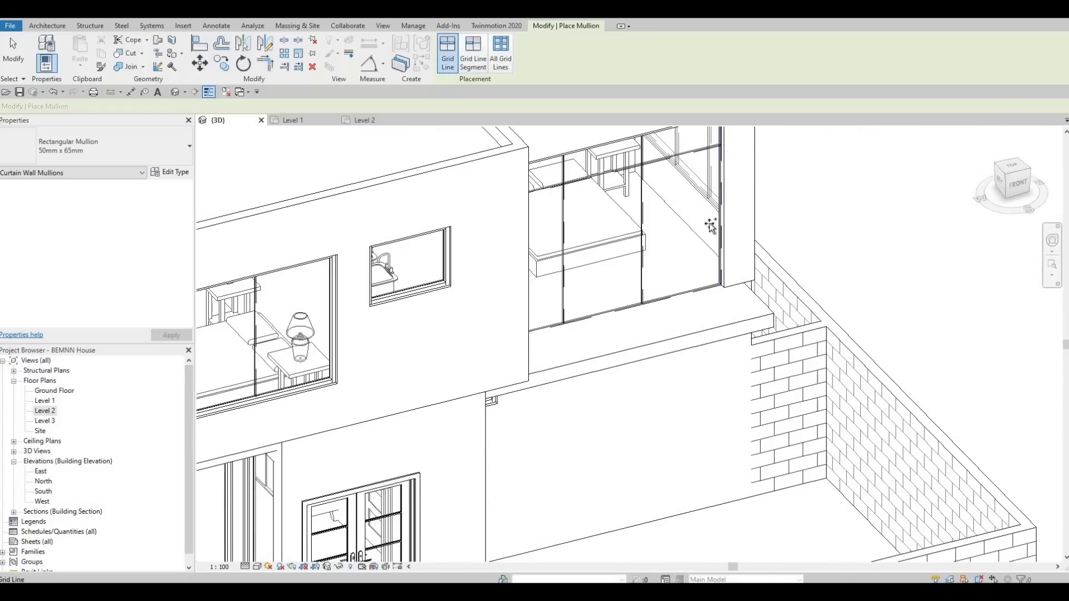
{"action": "middle_click_drag", "start_coordinate": [447, 300], "coordinate": [469, 216], "text": "shift"}
{"action": "left_click", "coordinate": [447, 207]}
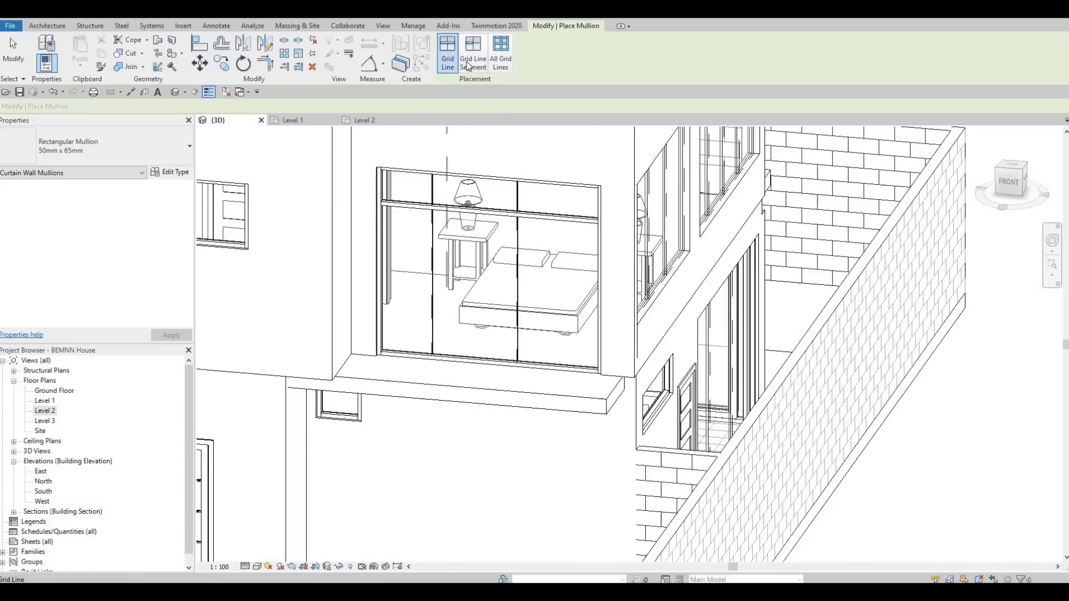
{"action": "left_click", "coordinate": [482, 51]}
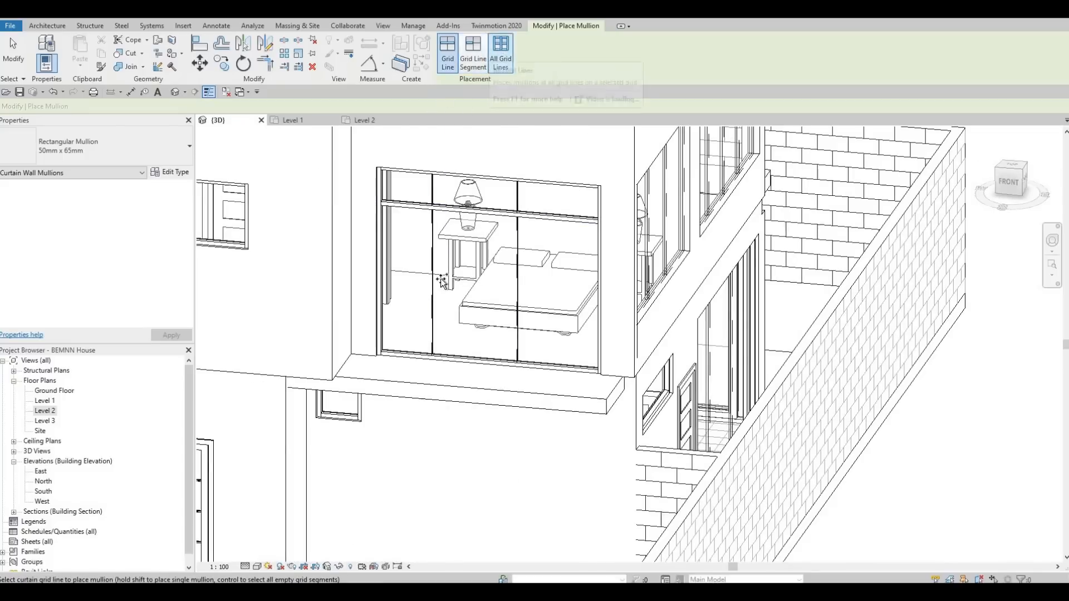
{"action": "left_click", "coordinate": [446, 282]}
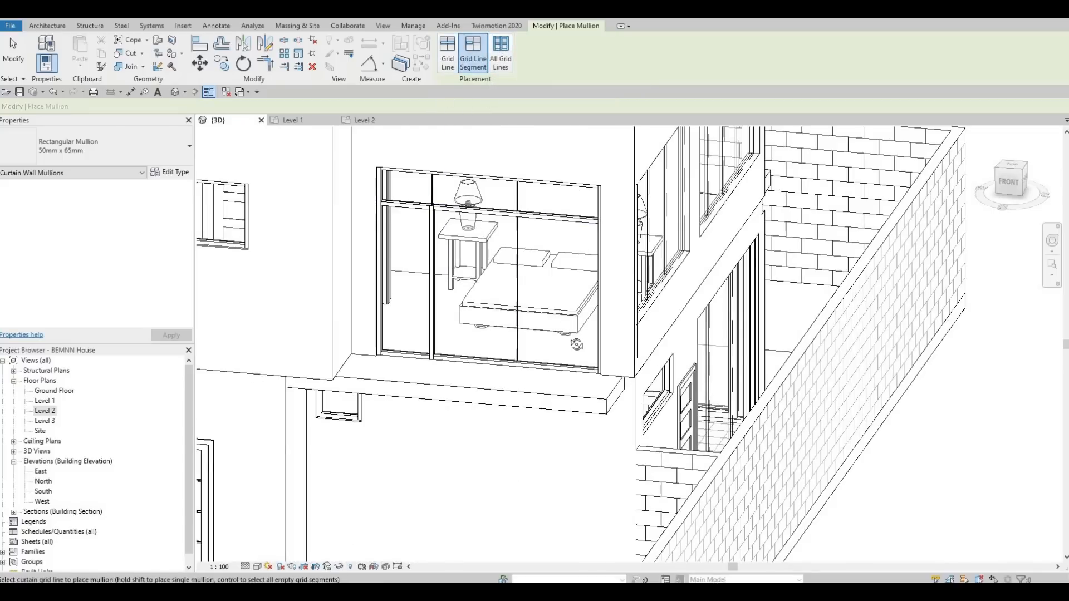
Place mullions on the grid lines of the side bedroom's curtain walls
{"action": "middle_click_drag", "start_coordinate": [572, 346], "coordinate": [407, 291], "text": "shift"}
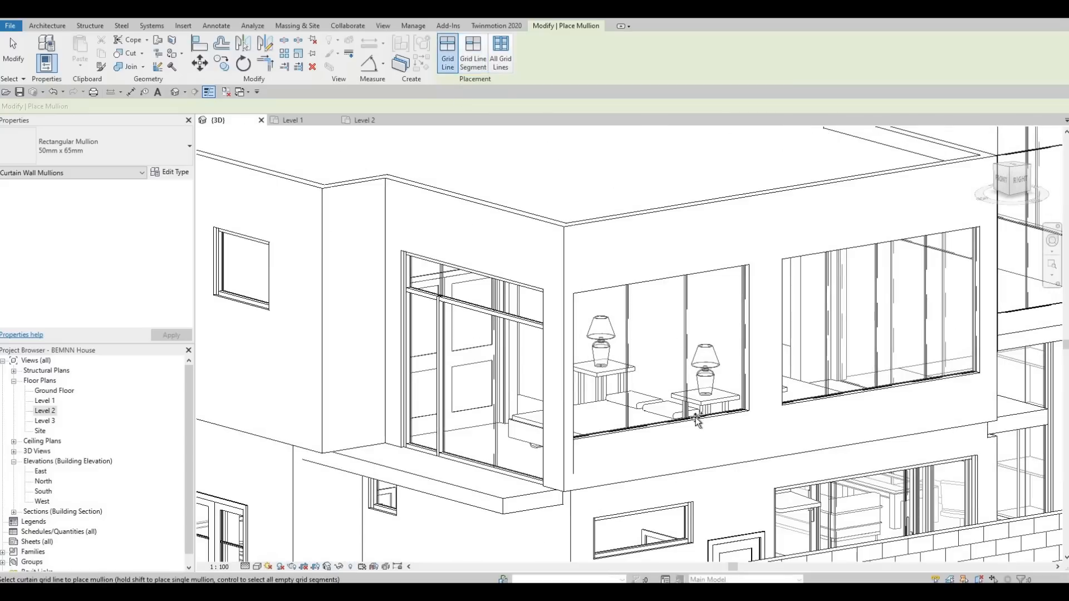
{"action": "left_click", "coordinate": [696, 417]}
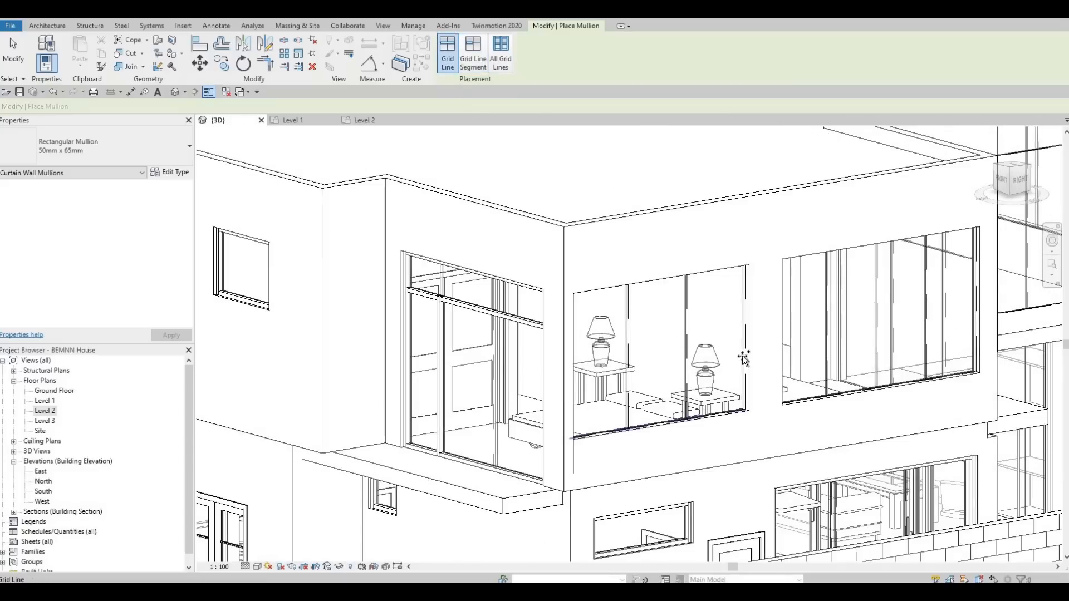
{"action": "left_click", "coordinate": [705, 273]}
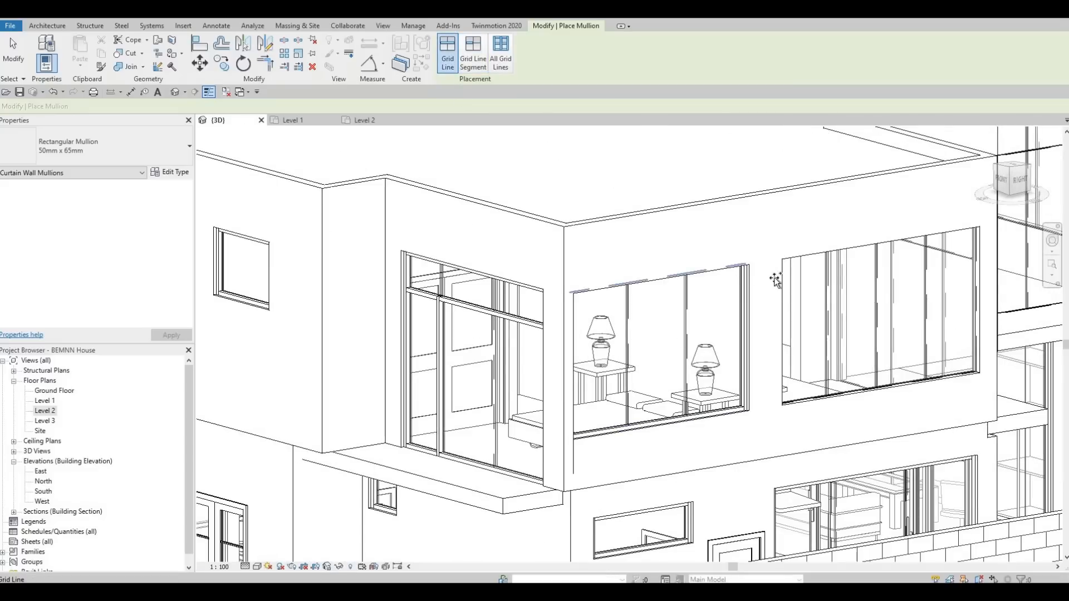
{"action": "left_click", "coordinate": [820, 255]}
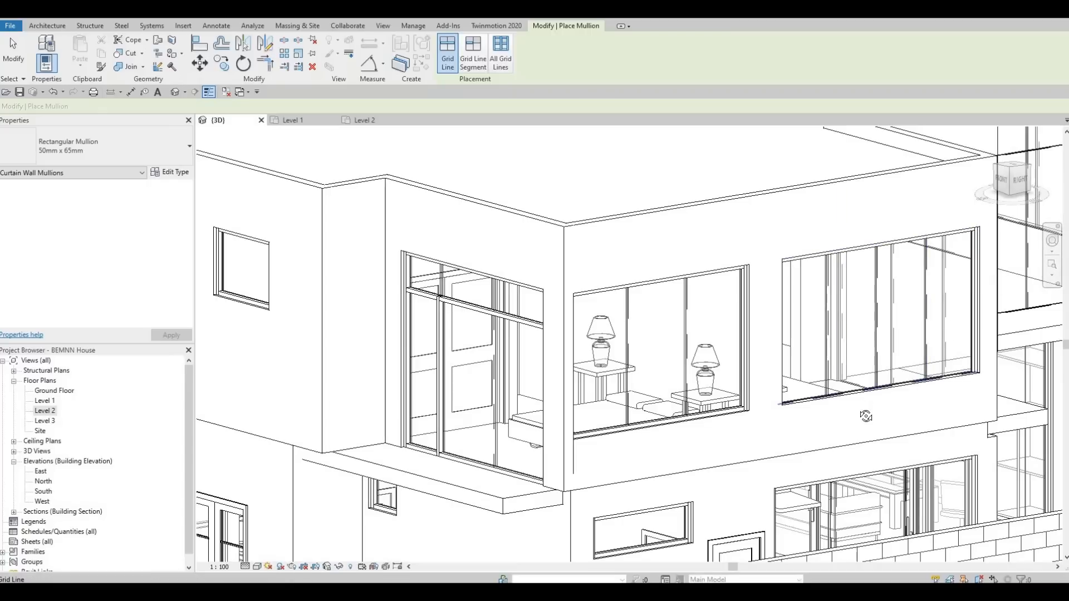
Place a mullion on a grid line of the next curtain wall and undo the placement
{"action": "middle_click_drag", "start_coordinate": [799, 418], "coordinate": [353, 328], "text": "shift"}
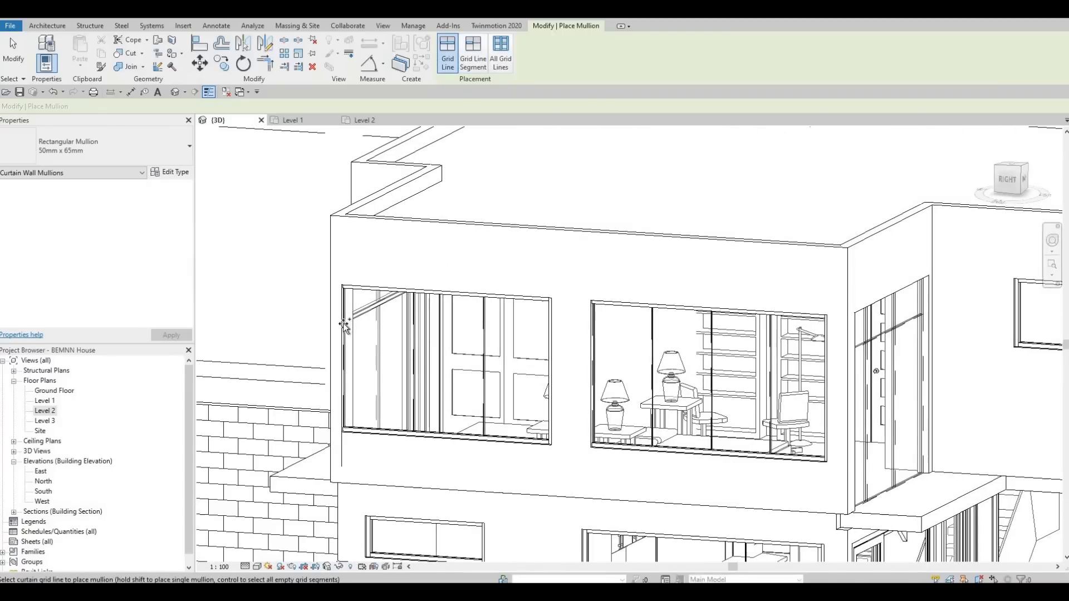
{"action": "left_click", "coordinate": [595, 369]}
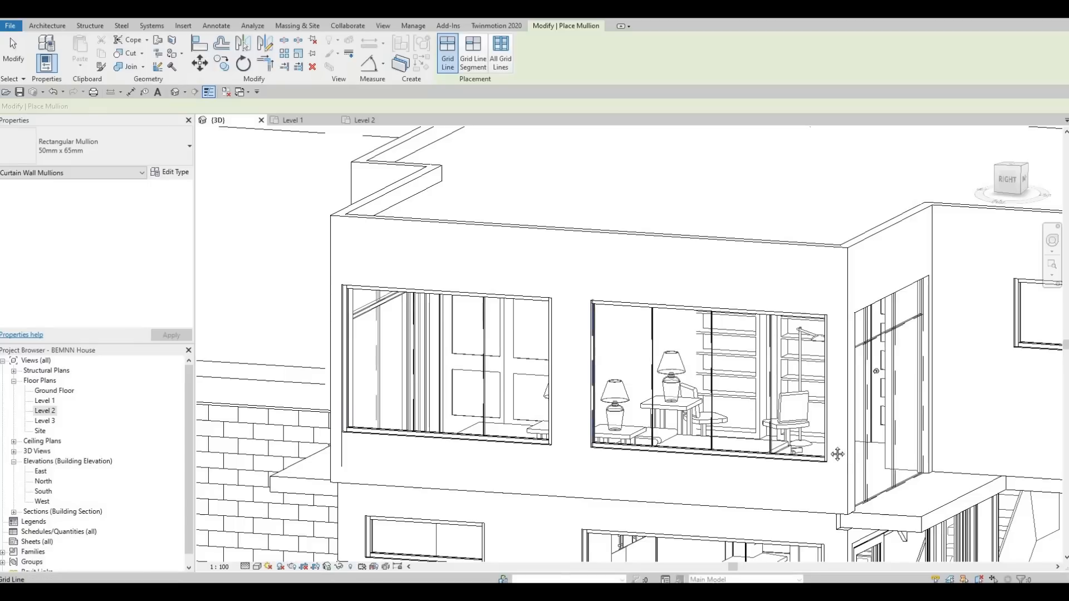
{"action": "middle_click_drag", "start_coordinate": [774, 372], "coordinate": [599, 267], "text": "shift"}
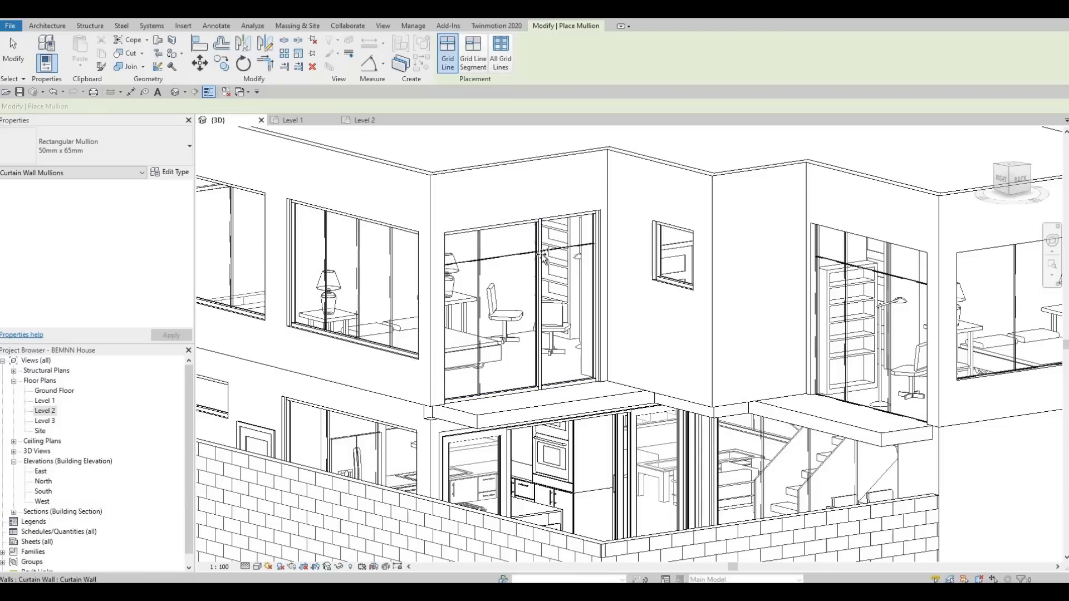
{"action": "key", "text": "ctrl+z"}
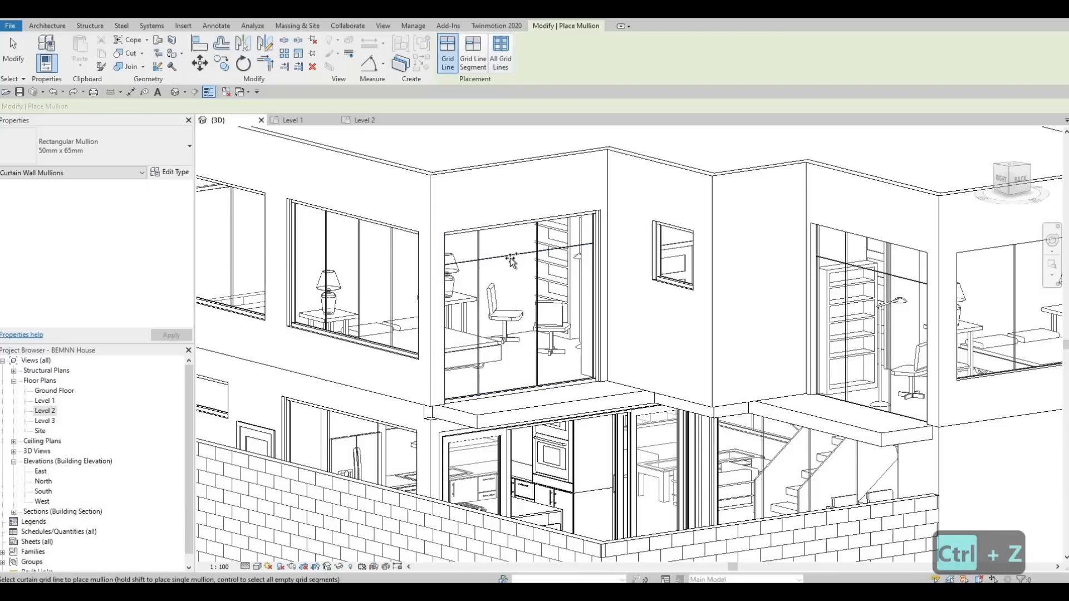
{"action": "middle_click_drag", "start_coordinate": [511, 258], "coordinate": [513, 194], "text": "shift"}
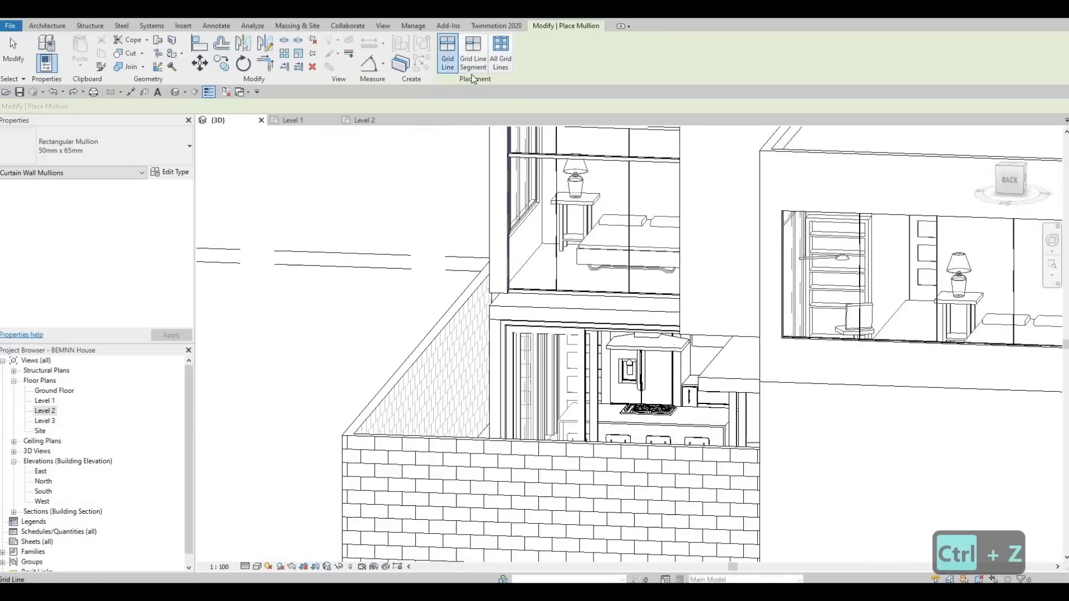
Place mullions along the grid lines of the curtain wall above the dining area
{"action": "left_click", "coordinate": [543, 203], "text": "shift"}
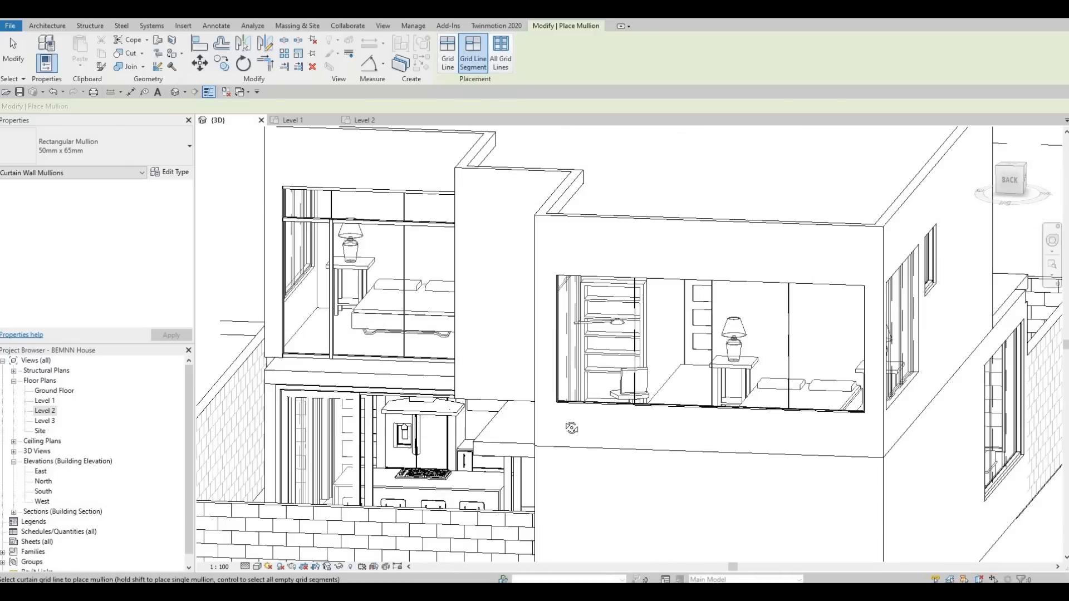
{"action": "middle_click_drag", "start_coordinate": [572, 428], "coordinate": [779, 418], "text": "shift"}
{"action": "middle_click_drag", "start_coordinate": [590, 218], "coordinate": [501, 137]}
{"action": "left_click", "coordinate": [449, 63]}
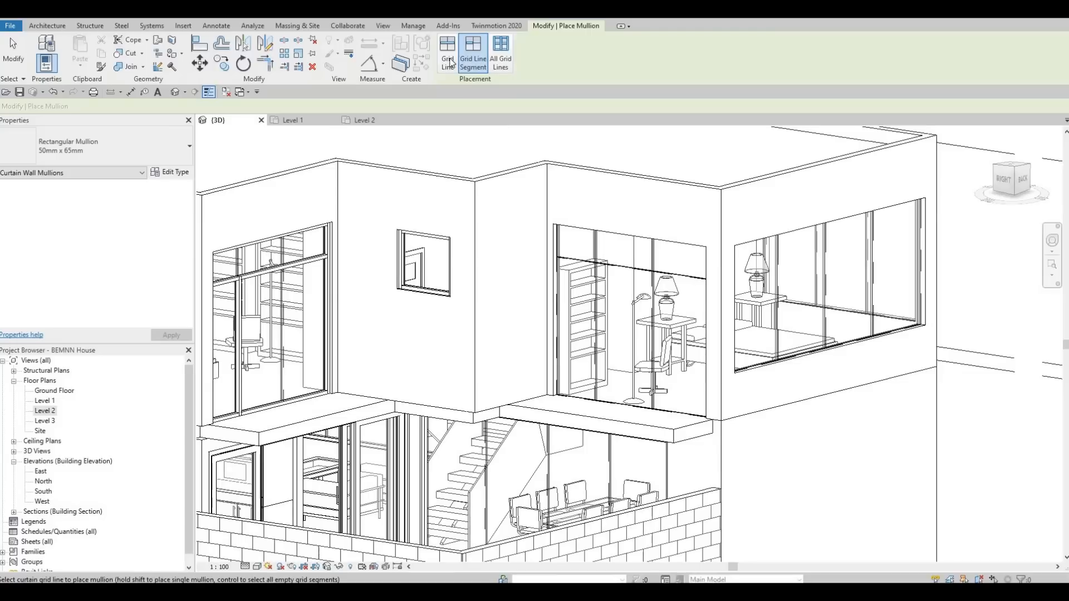
{"action": "left_click", "coordinate": [561, 266]}
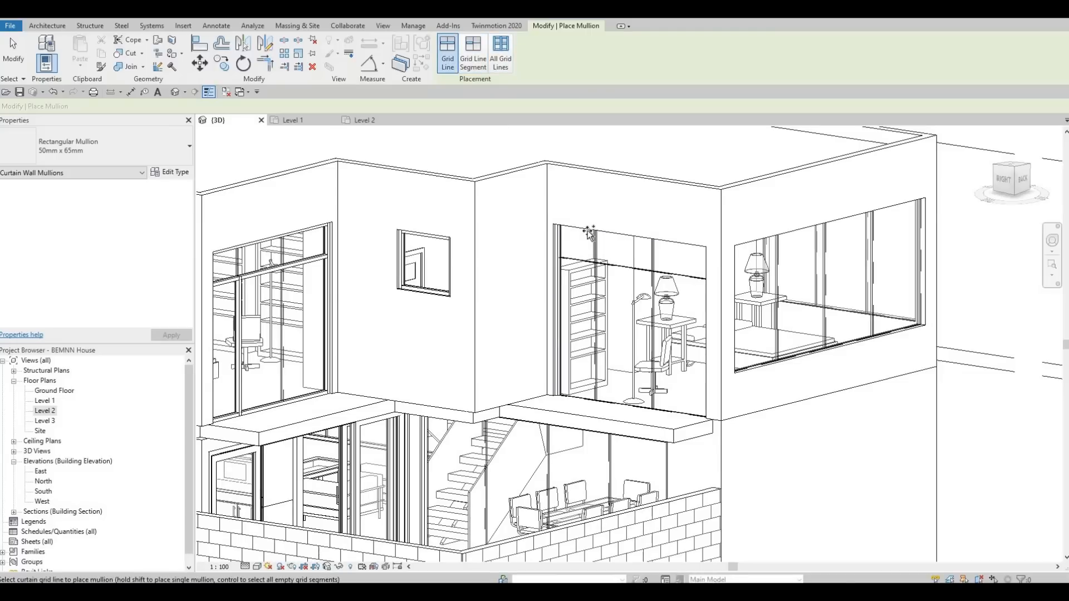
{"action": "left_click", "coordinate": [707, 336]}
{"action": "left_click", "coordinate": [660, 410]}
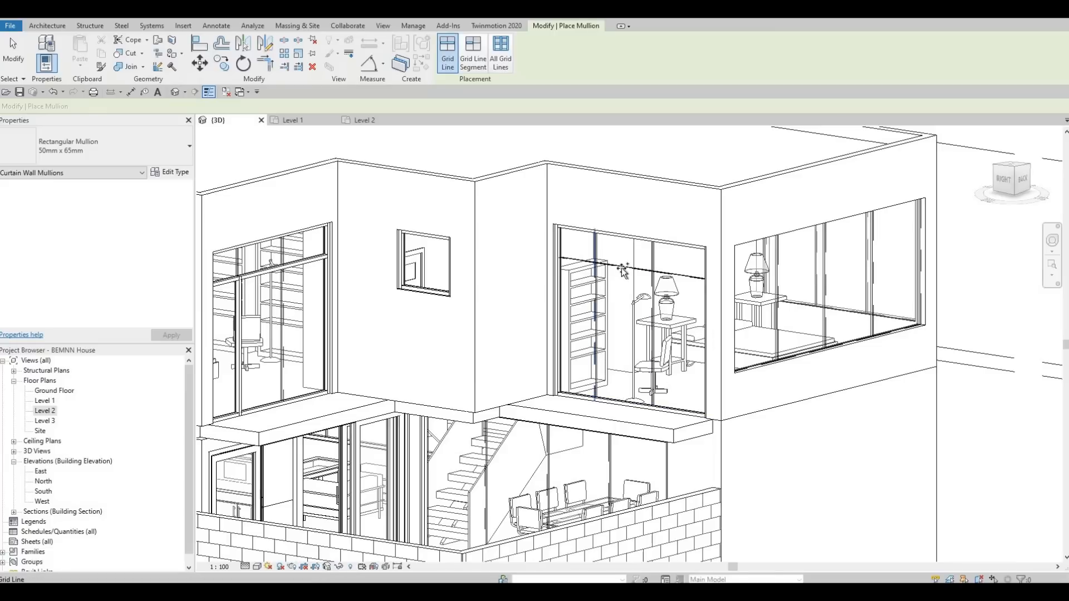
Place mullions on the vertical and bottom grid lines of the next bedroom's curtain wall
{"action": "left_click", "coordinate": [473, 56]}
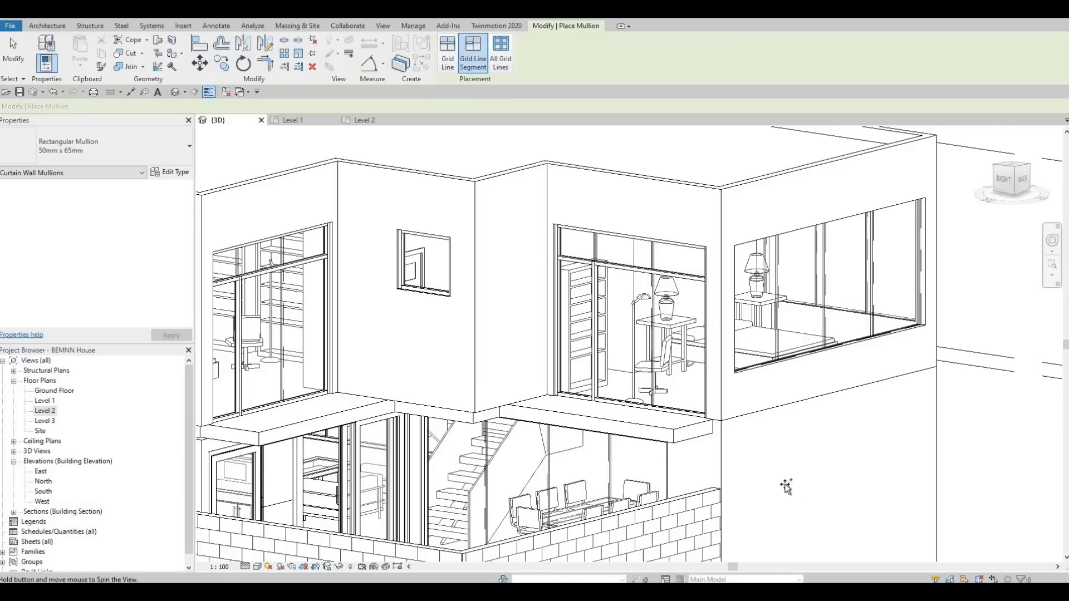
{"action": "middle_click_drag", "start_coordinate": [786, 485], "coordinate": [549, 477], "text": "shift"}
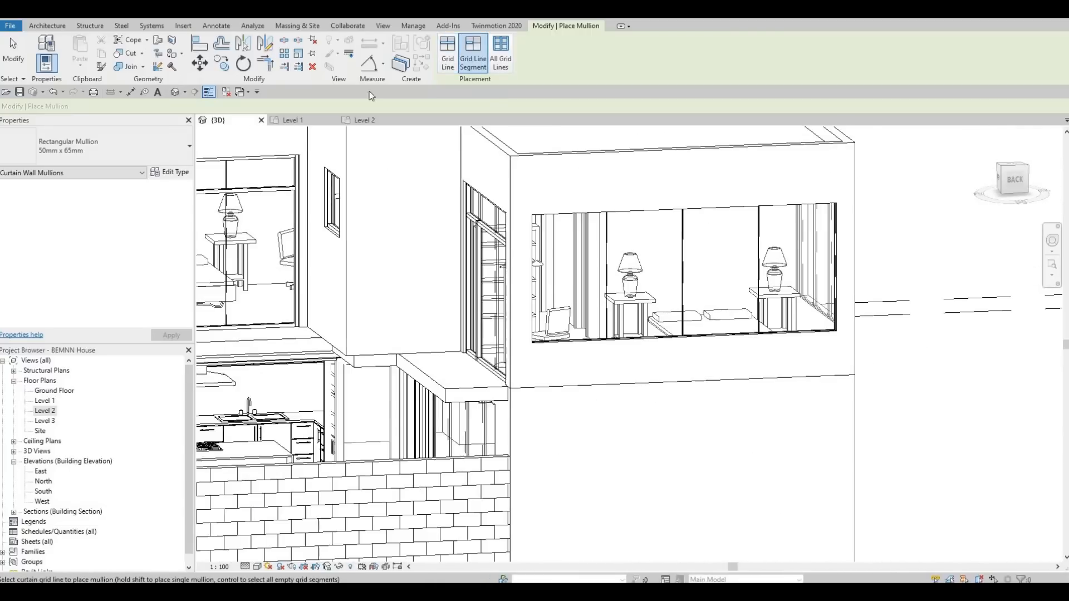
{"action": "left_click", "coordinate": [448, 56]}
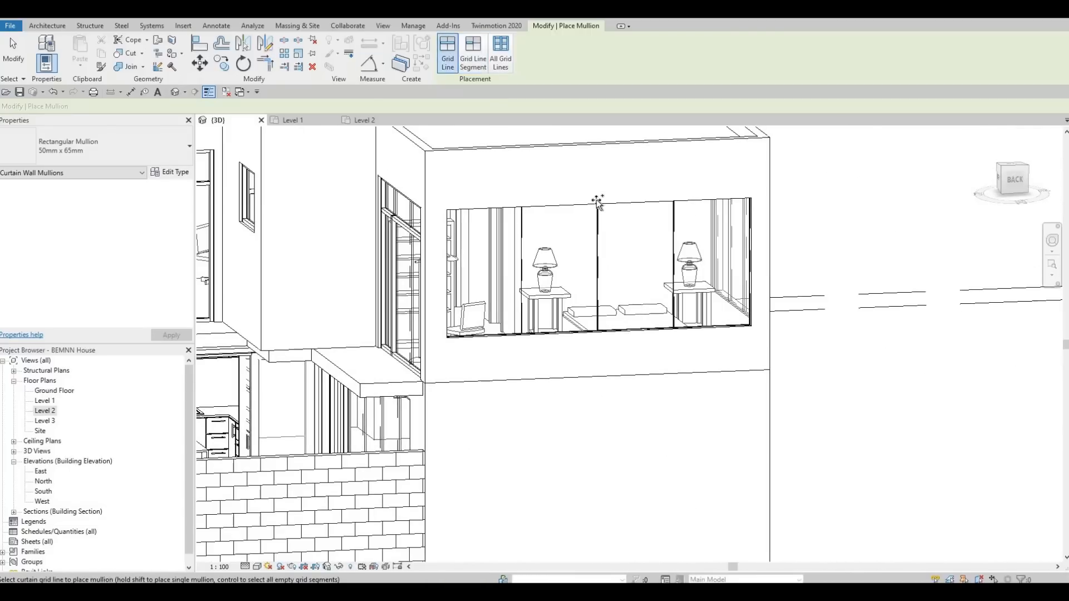
{"action": "left_click", "coordinate": [596, 207]}
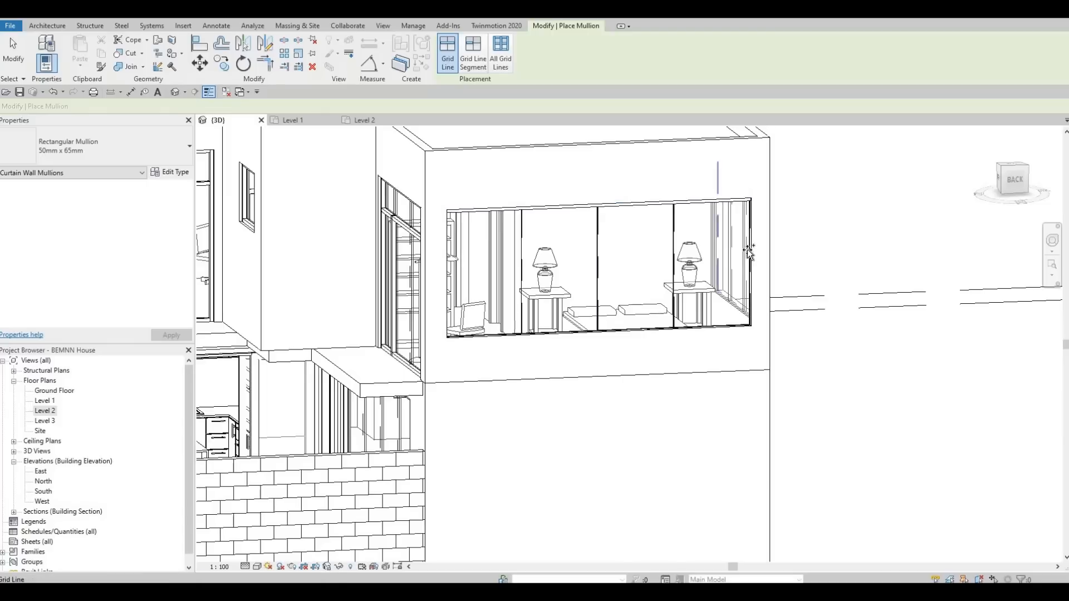
{"action": "left_click", "coordinate": [680, 333]}
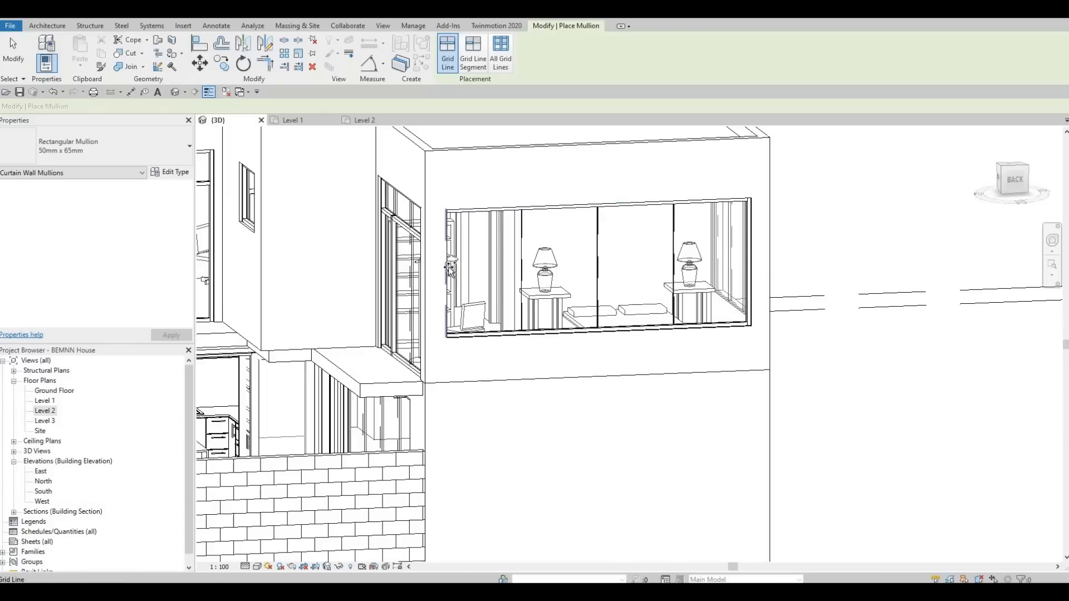
Exit the mullion tool and delete the bottom sill mullion segment of the front bedroom curtain wall
{"action": "key", "text": "shift"}
{"action": "middle_click_drag", "start_coordinate": [501, 310], "coordinate": [724, 195], "text": "shift"}
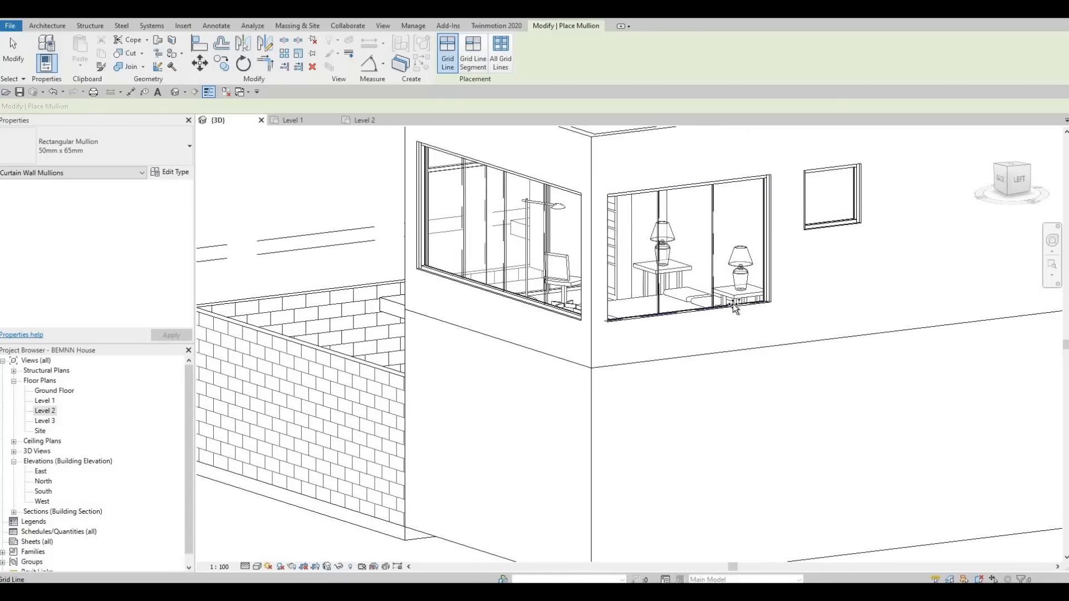
{"action": "middle_click_drag", "start_coordinate": [568, 274], "coordinate": [588, 252], "text": "shift"}
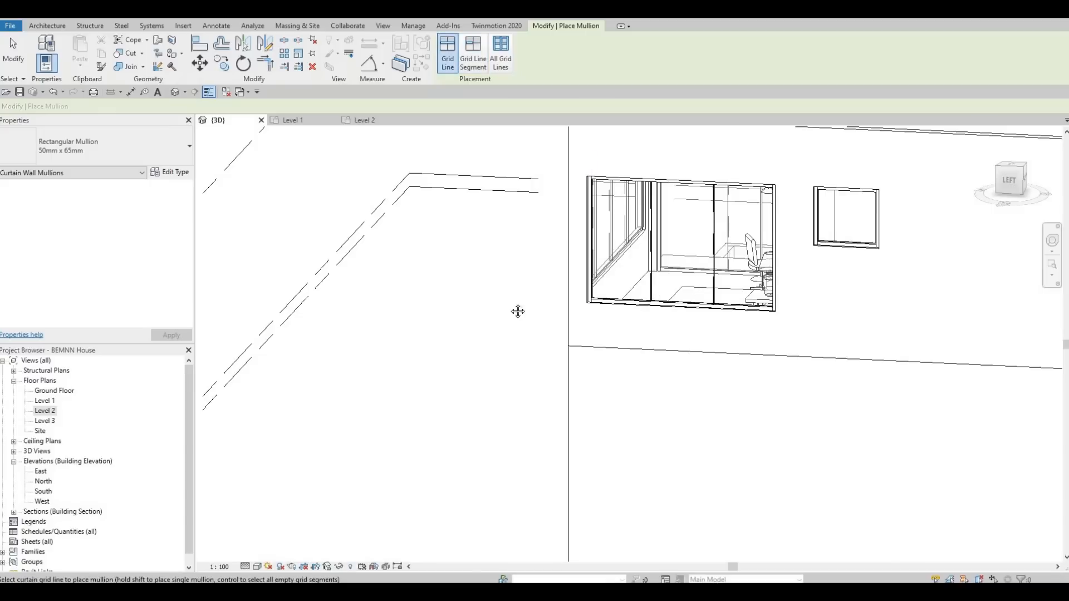
{"action": "middle_click_drag", "start_coordinate": [518, 311], "coordinate": [557, 356], "text": "shift"}
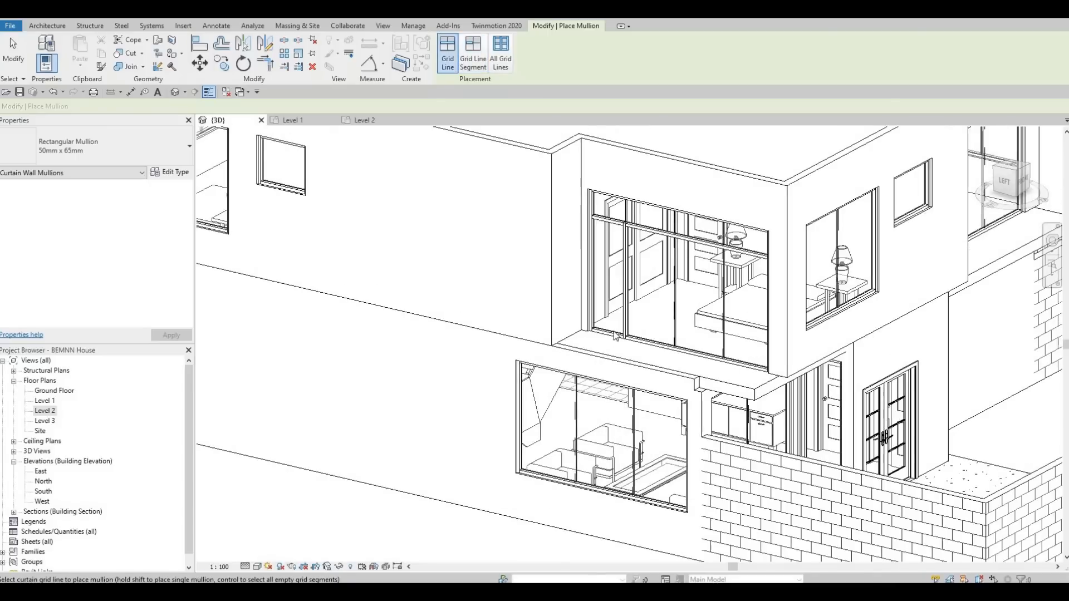
{"action": "key", "text": "Escape"}
{"action": "key", "text": "Escape"}
{"action": "key", "text": "Escape"}
{"action": "scroll", "coordinate": [615, 334], "scroll_direction": "up", "scroll_amount": 2}
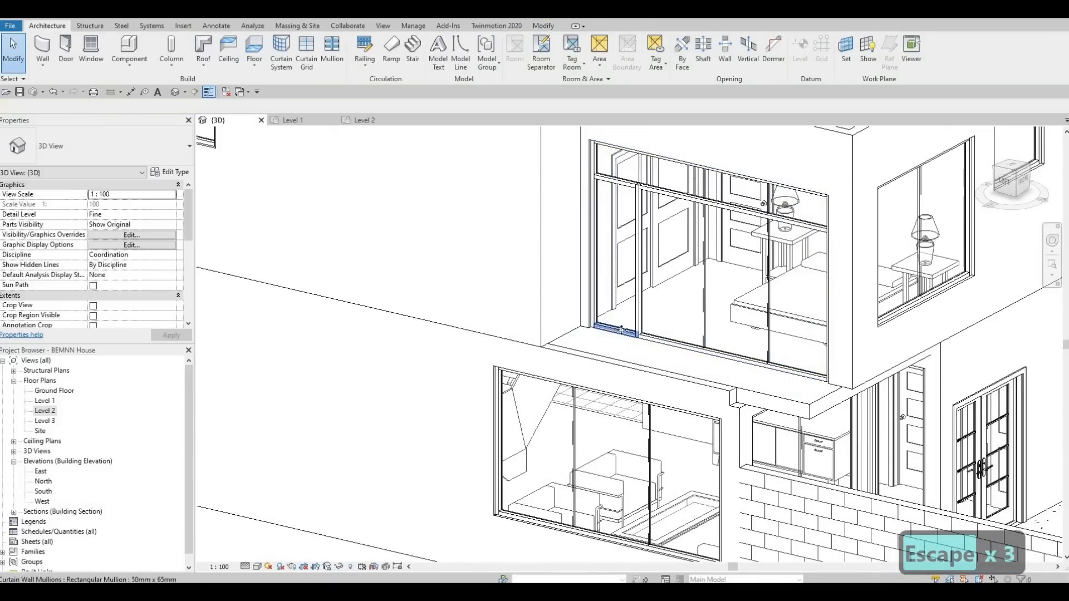
{"action": "left_click", "coordinate": [621, 329]}
{"action": "key", "text": "Delete"}
Delete the bottom sill mullion of the neighbouring bedroom curtain wall
{"action": "scroll", "coordinate": [507, 394], "scroll_direction": "down", "scroll_amount": 2}
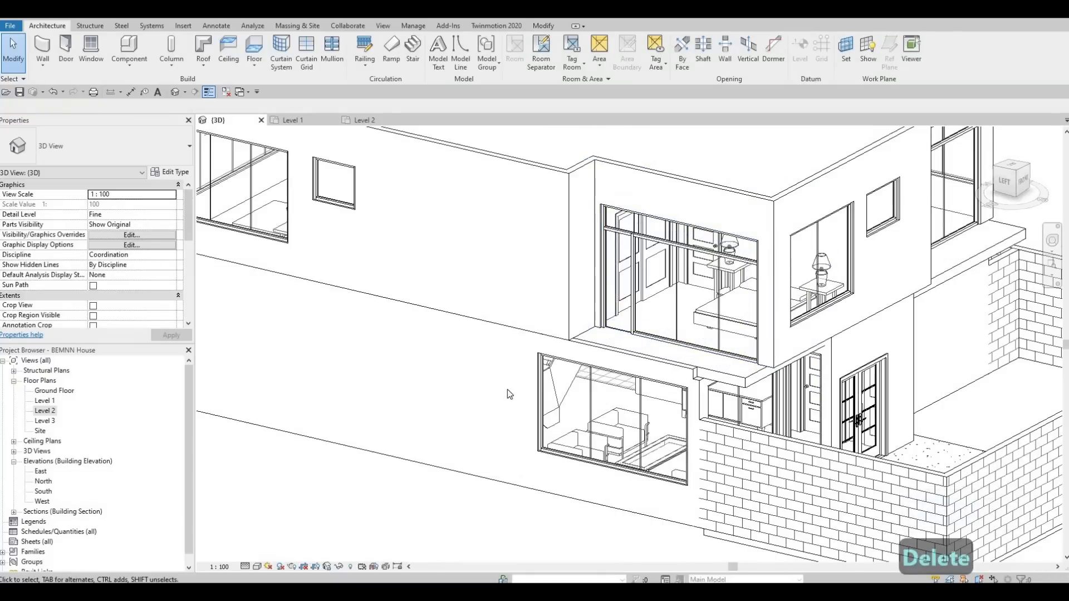
{"action": "middle_click_drag", "start_coordinate": [508, 390], "coordinate": [465, 398], "text": "shift"}
{"action": "scroll", "coordinate": [474, 387], "scroll_direction": "up", "scroll_amount": 2}
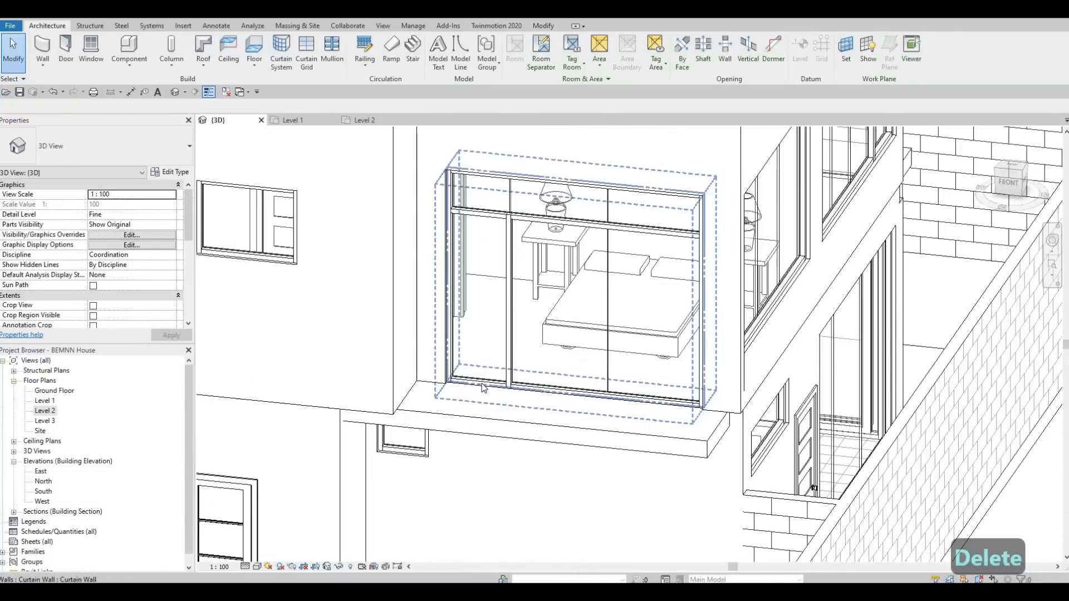
{"action": "left_click", "coordinate": [484, 386]}
{"action": "key", "text": "Delete"}
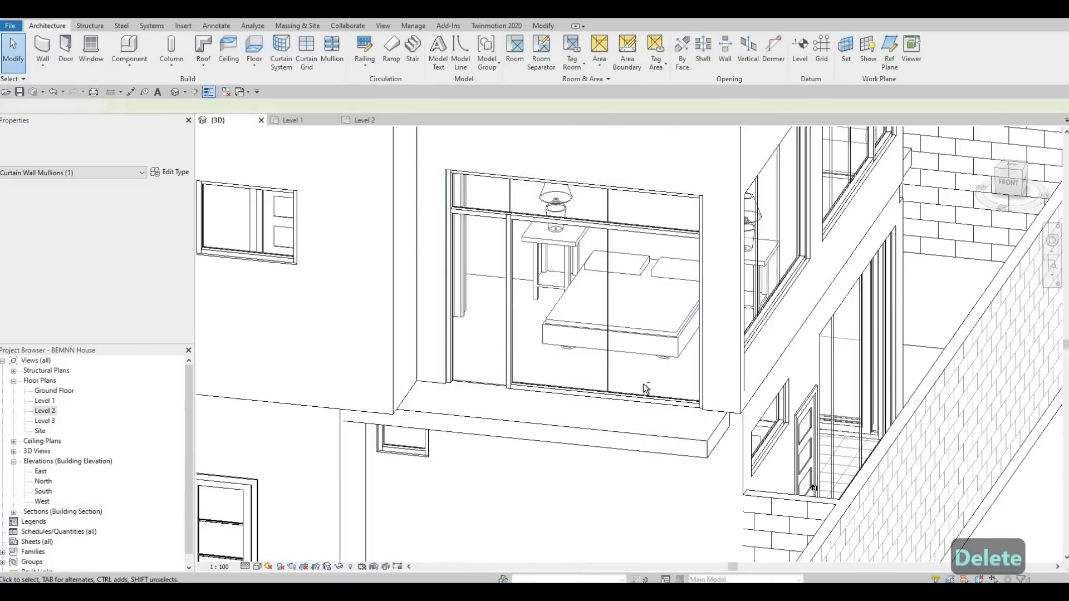
Delete the bottom sill mullion of the rear bedroom curtain wall
{"action": "scroll", "coordinate": [606, 384], "scroll_direction": "down", "scroll_amount": 1}
{"action": "middle_click_drag", "start_coordinate": [606, 385], "coordinate": [711, 493], "text": "shift"}
{"action": "scroll", "coordinate": [329, 386], "scroll_direction": "up", "scroll_amount": 4}
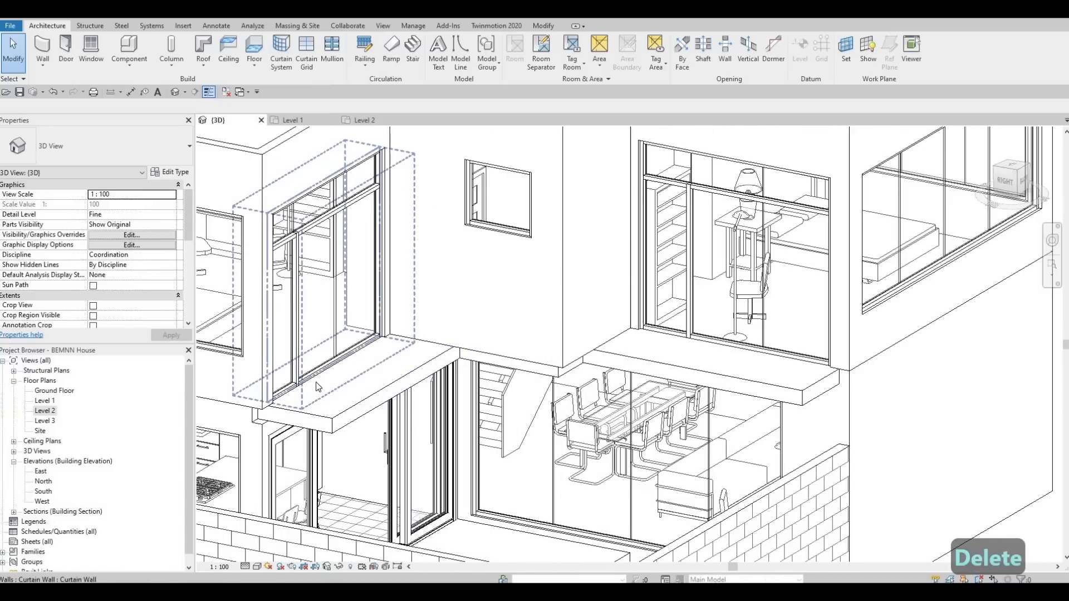
{"action": "left_click", "coordinate": [289, 394]}
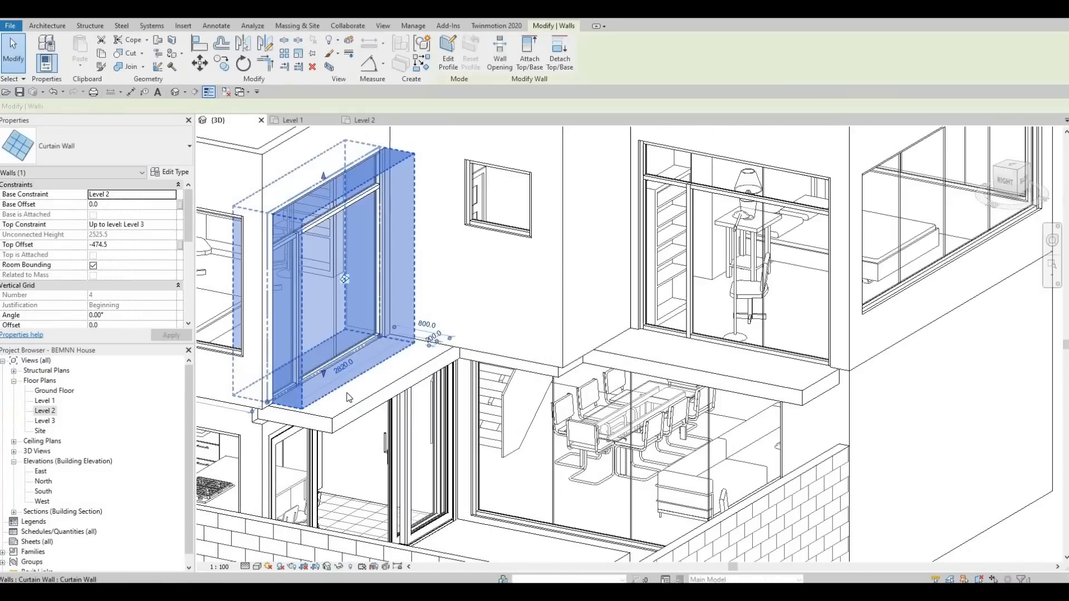
{"action": "key", "text": "Escape"}
{"action": "middle_click_drag", "start_coordinate": [337, 415], "coordinate": [461, 434], "text": "shift"}
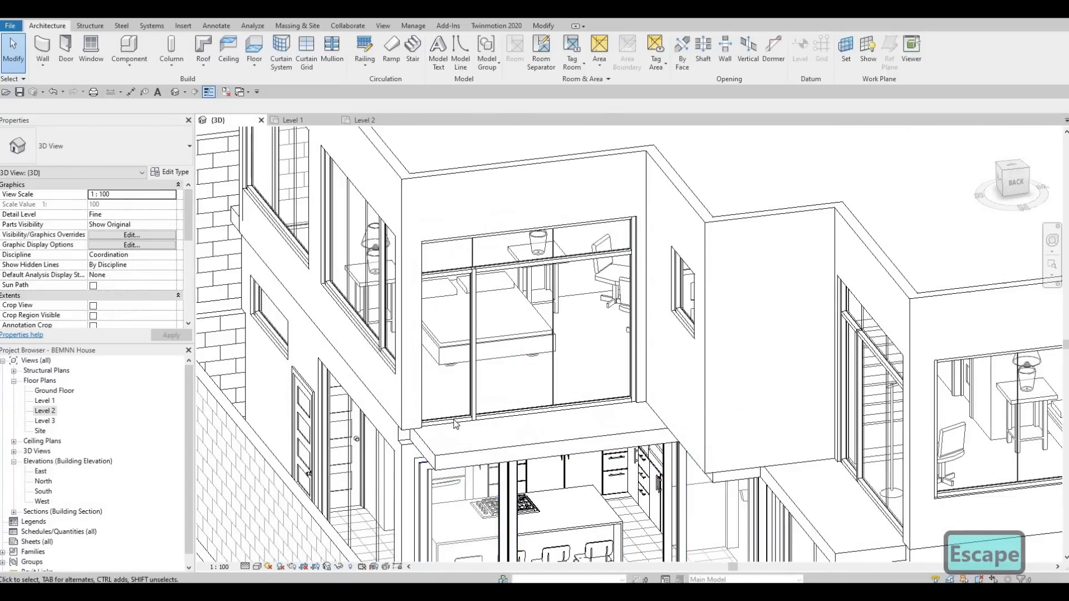
{"action": "left_click", "coordinate": [455, 424]}
{"action": "key", "text": "Delete"}
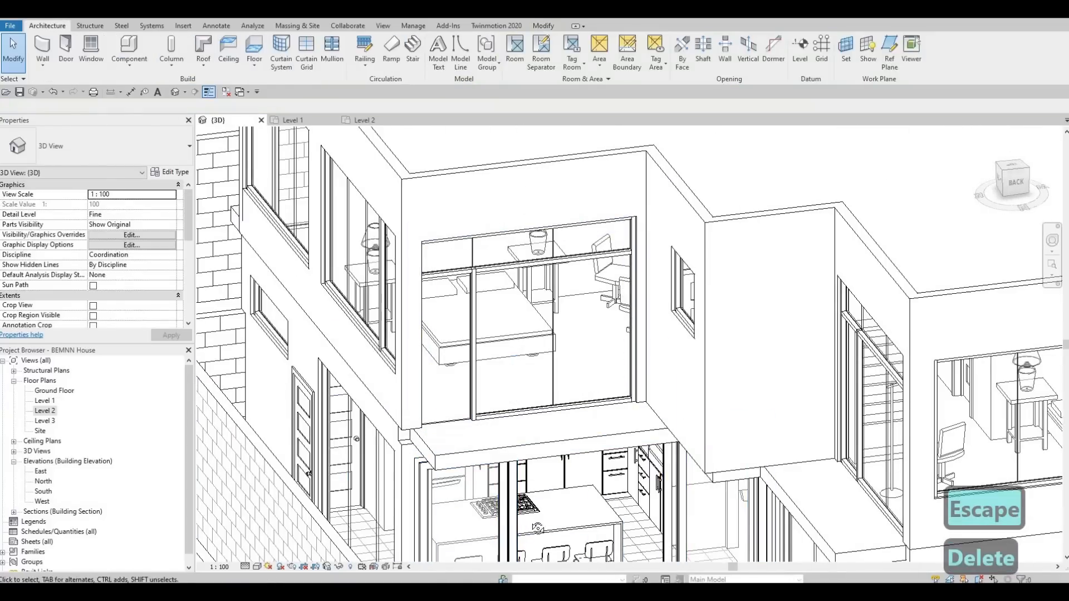
Delete the bottom sill mullion of the curtain wall above the dining area
{"action": "middle_click_drag", "start_coordinate": [501, 508], "coordinate": [377, 234], "text": "shift"}
{"action": "middle_click_drag", "start_coordinate": [913, 541], "coordinate": [483, 245]}
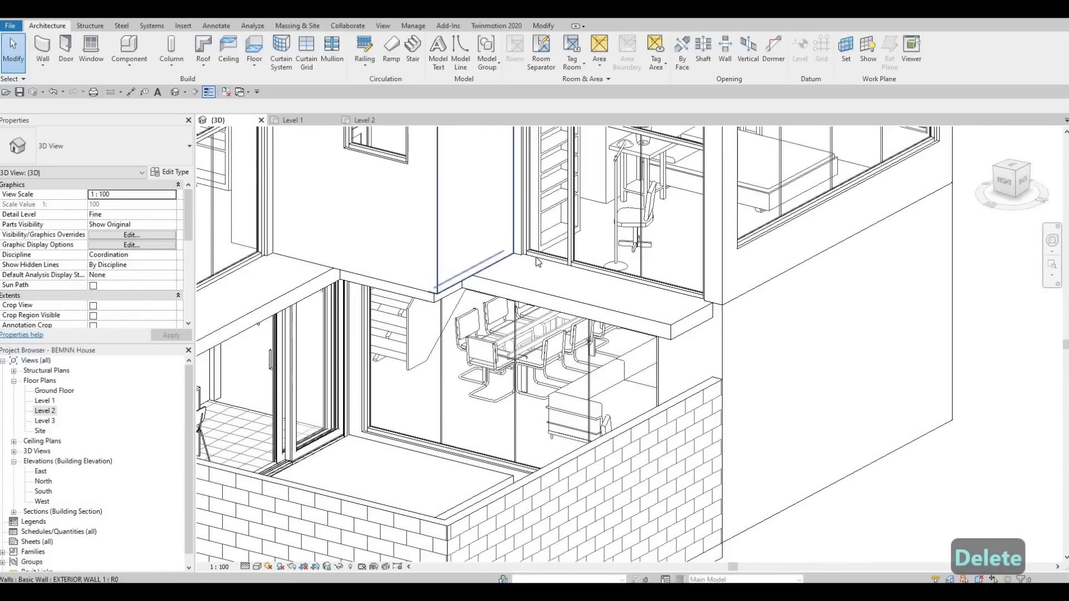
{"action": "left_click", "coordinate": [540, 260]}
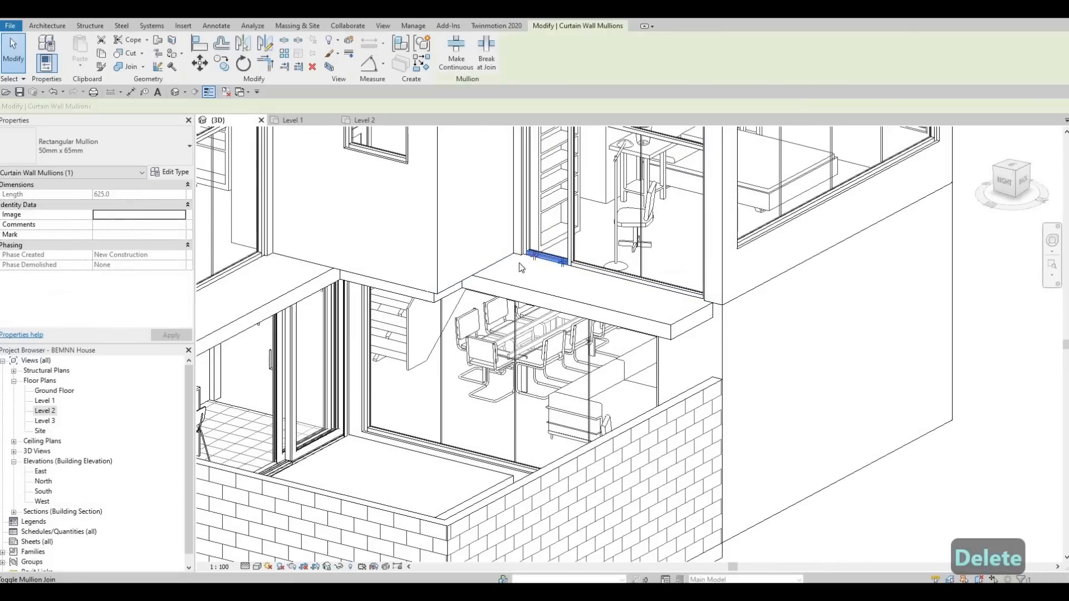
{"action": "key", "text": "Delete"}
Load the M_Door-Curtain-Wall-Single-Glass family from the library's Doors folder
{"action": "scroll", "coordinate": [427, 312], "scroll_direction": "down", "scroll_amount": 2}
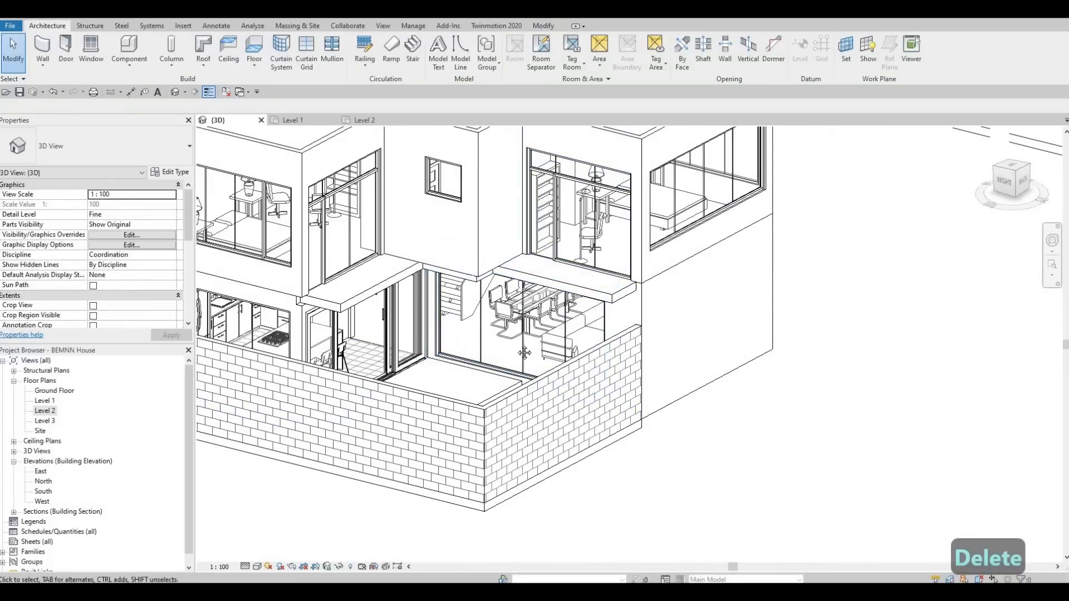
{"action": "middle_click_drag", "start_coordinate": [747, 283], "coordinate": [436, 245]}
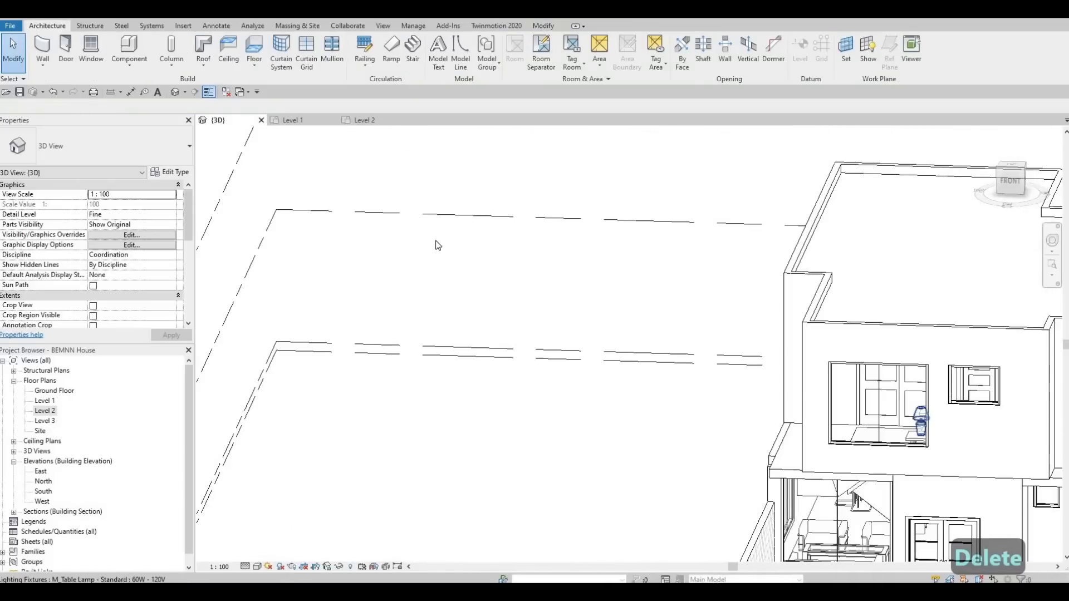
{"action": "middle_click_drag", "start_coordinate": [924, 473], "coordinate": [493, 329]}
{"action": "middle_click_drag", "start_coordinate": [537, 295], "coordinate": [494, 330], "text": "shift"}
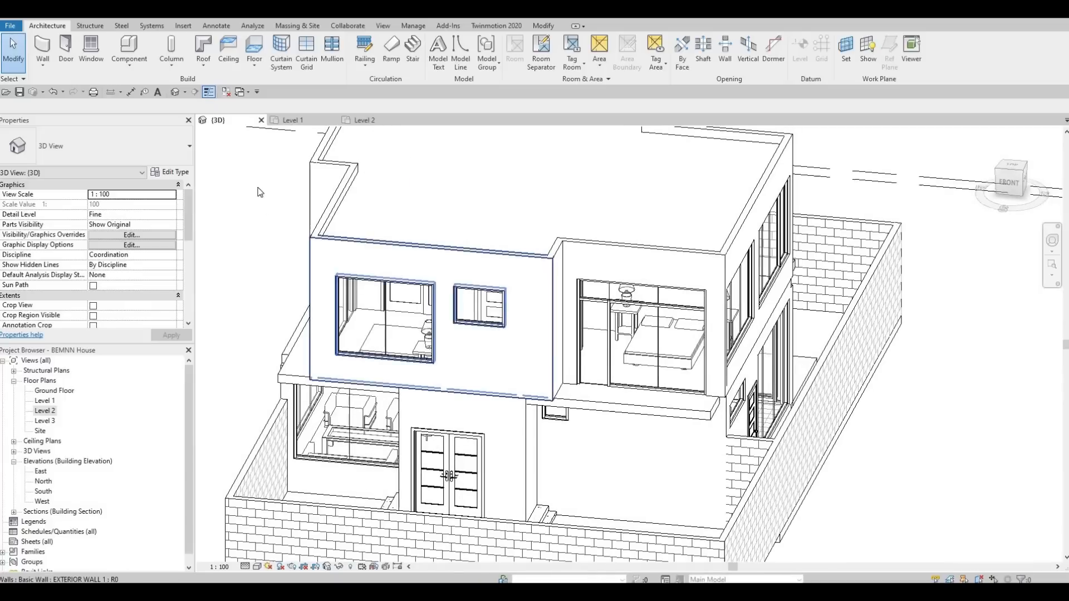
{"action": "left_click", "coordinate": [176, 27]}
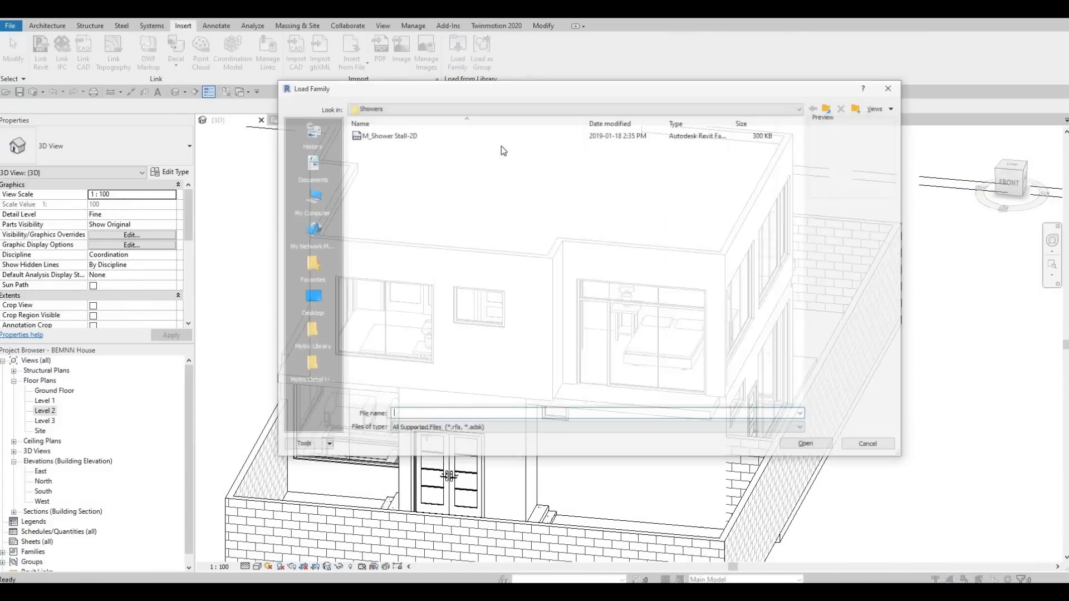
{"action": "left_click", "coordinate": [834, 108]}
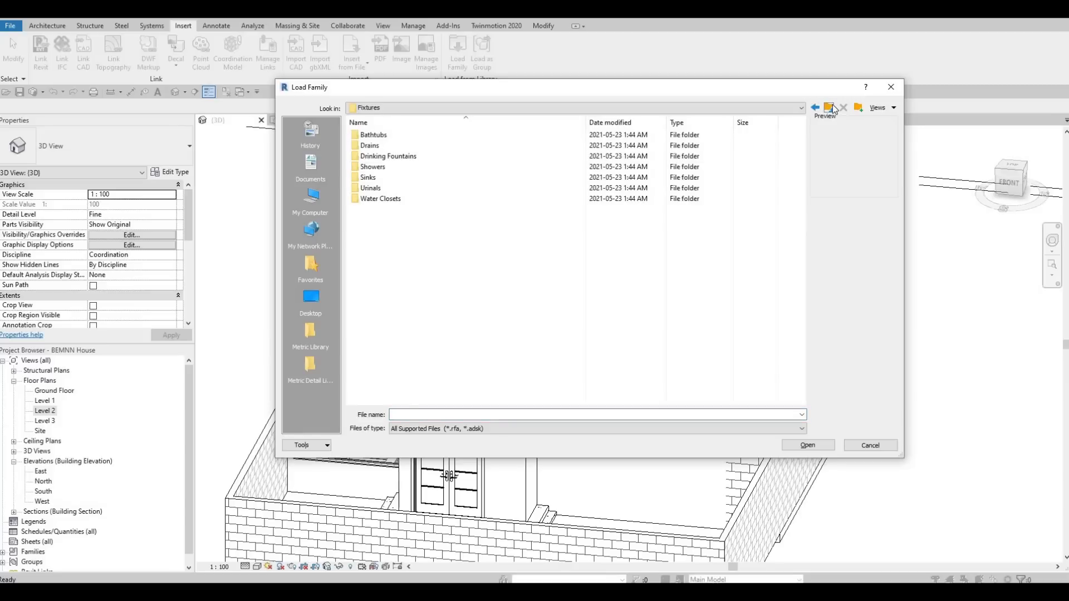
{"action": "left_click", "coordinate": [833, 108]}
{"action": "left_click", "coordinate": [833, 108]}
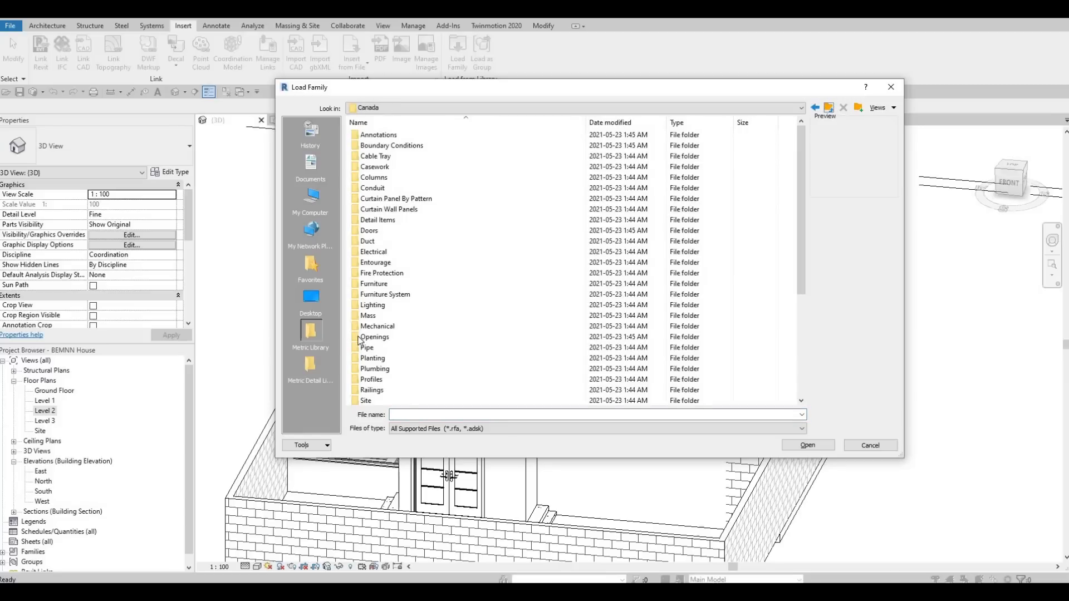
{"action": "double_click", "coordinate": [380, 232]}
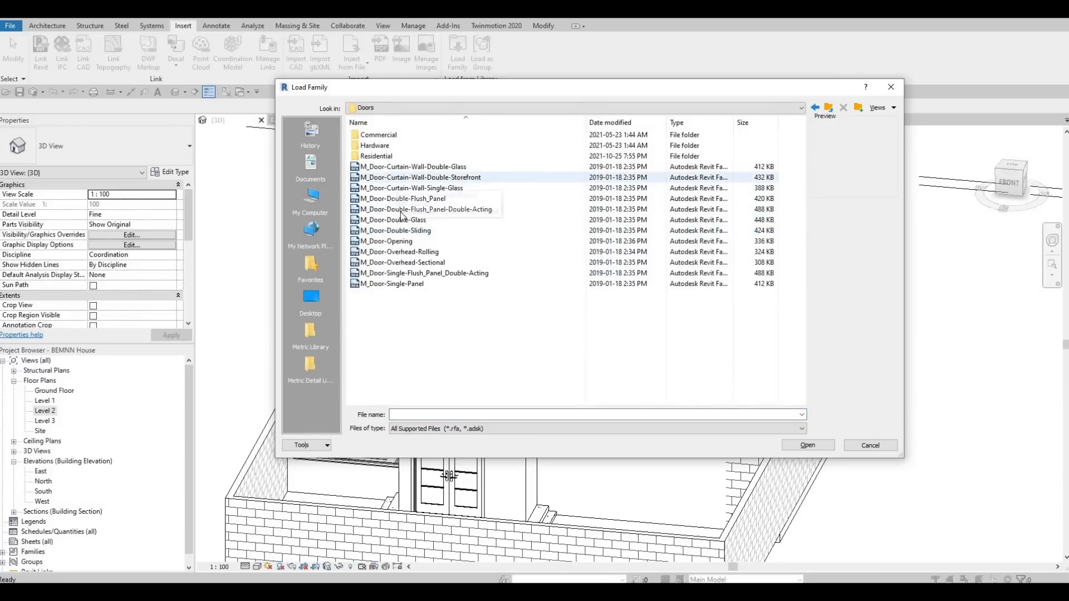
{"action": "left_click", "coordinate": [415, 191]}
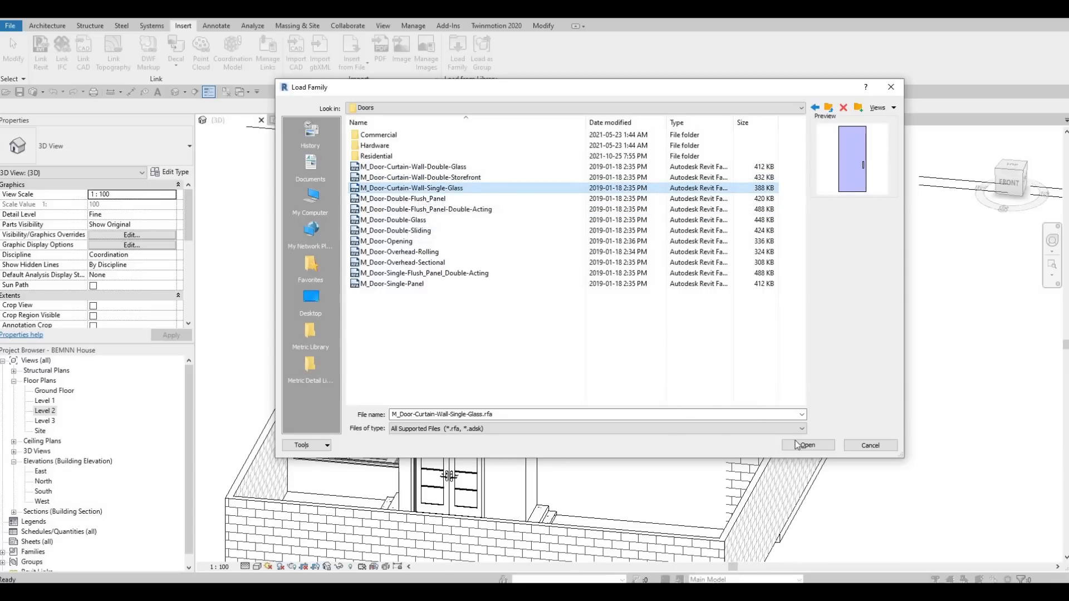
{"action": "key", "text": "Return"}
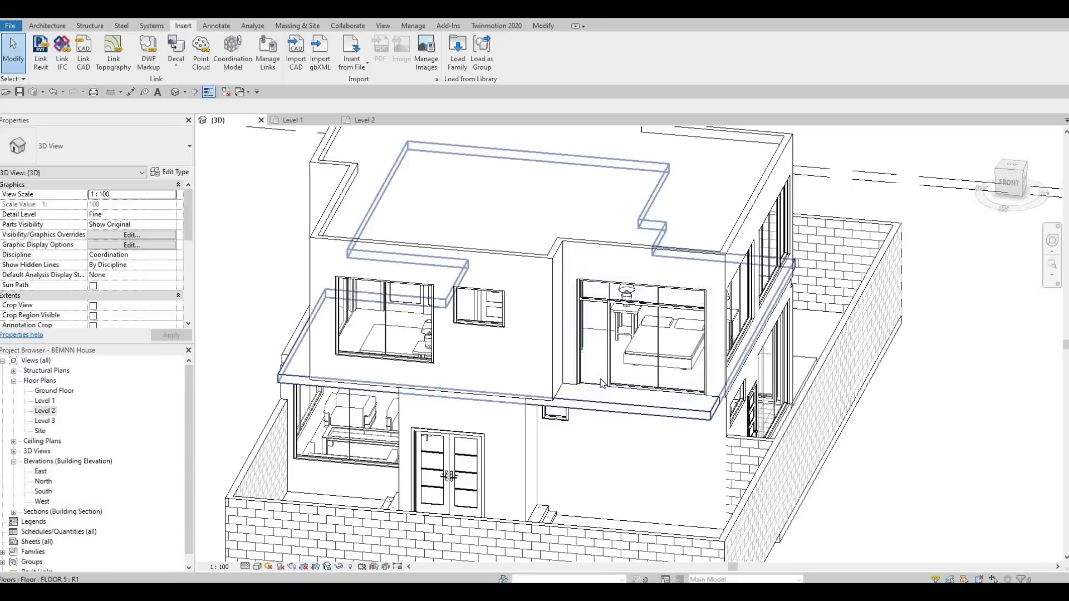
Replace the left glazed panel of the front bedroom curtain wall with the M_Door-Curtain-Wall-Single-Glass door type
{"action": "scroll", "coordinate": [595, 387], "scroll_direction": "up", "scroll_amount": 4}
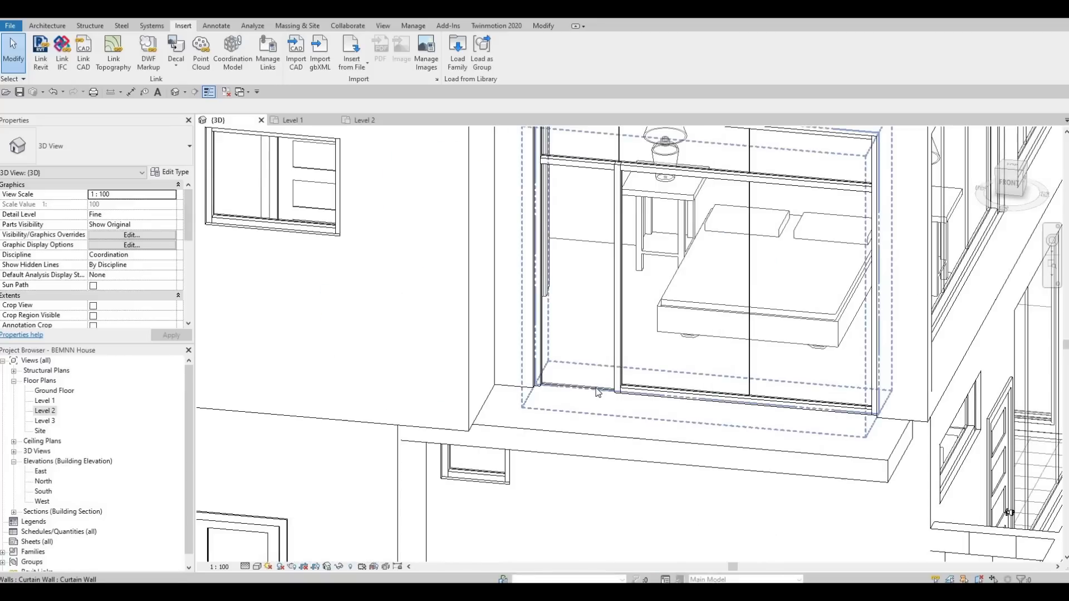
{"action": "key", "text": "Tab"}
{"action": "key", "text": "Tab"}
{"action": "key", "text": "Tab"}
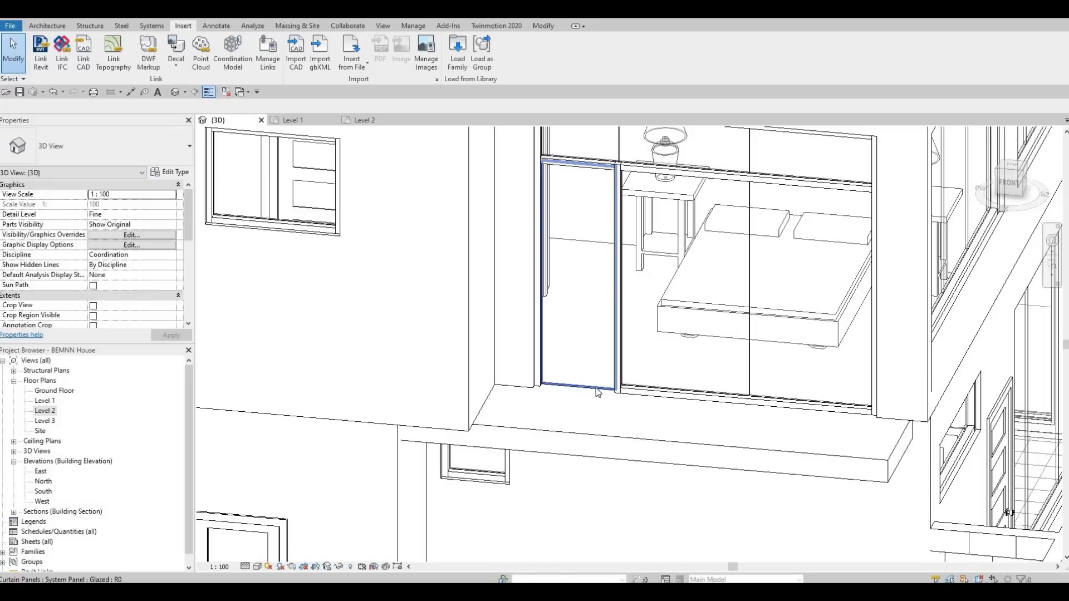
{"action": "left_click", "coordinate": [597, 393]}
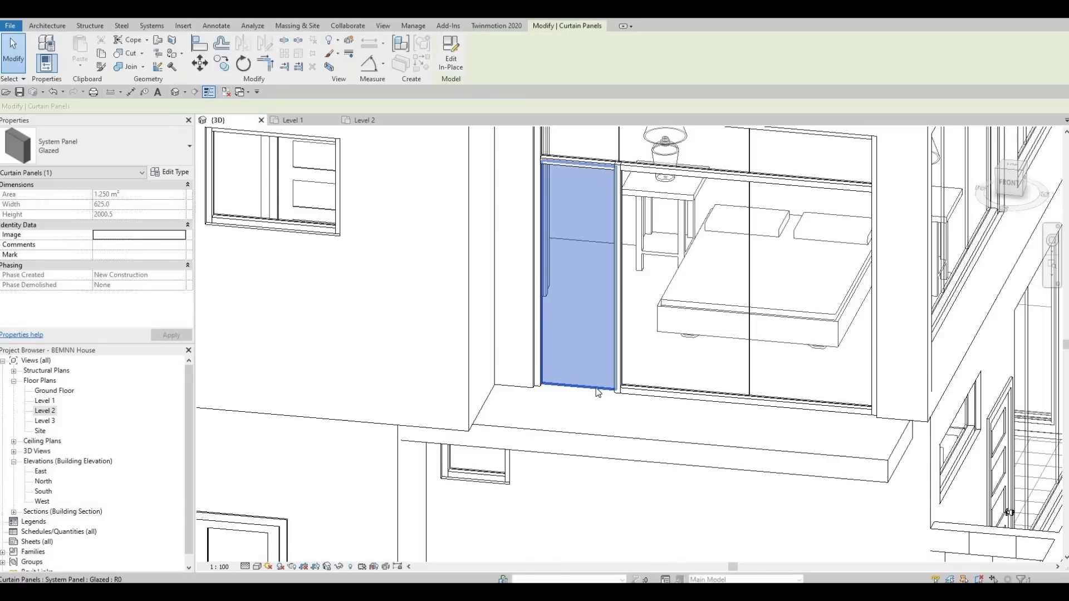
{"action": "left_click", "coordinate": [81, 151]}
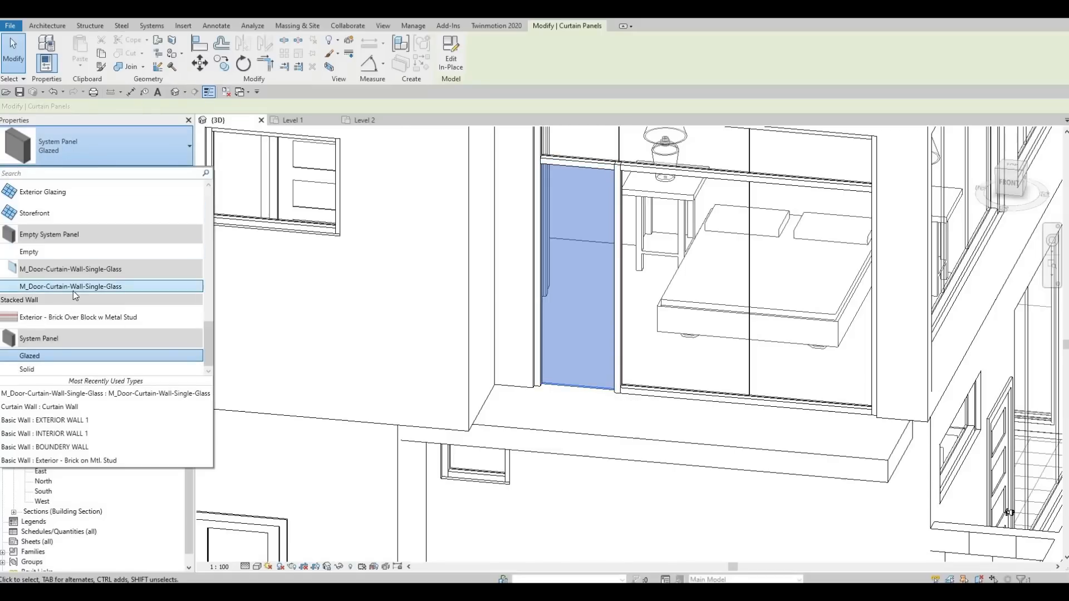
{"action": "left_click", "coordinate": [74, 287]}
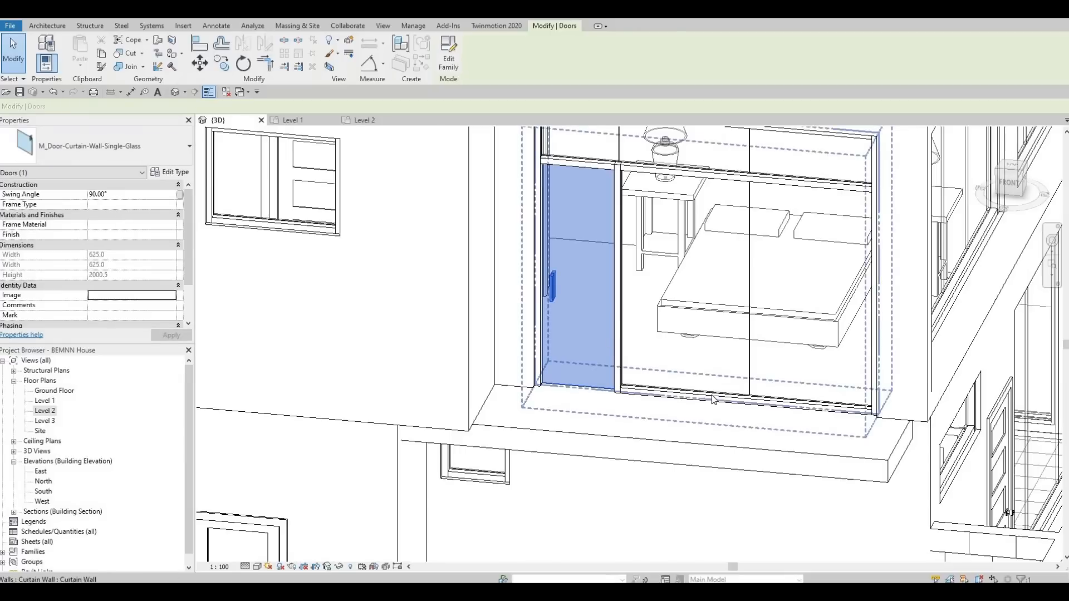
Swap the left glazed panel of the study curtain wall on the rear side for the M_Door-Curtain-Wall-Single-Glass door
{"action": "scroll", "coordinate": [714, 400], "scroll_direction": "down", "scroll_amount": 5}
{"action": "middle_click_drag", "start_coordinate": [684, 434], "coordinate": [736, 450], "text": "shift"}
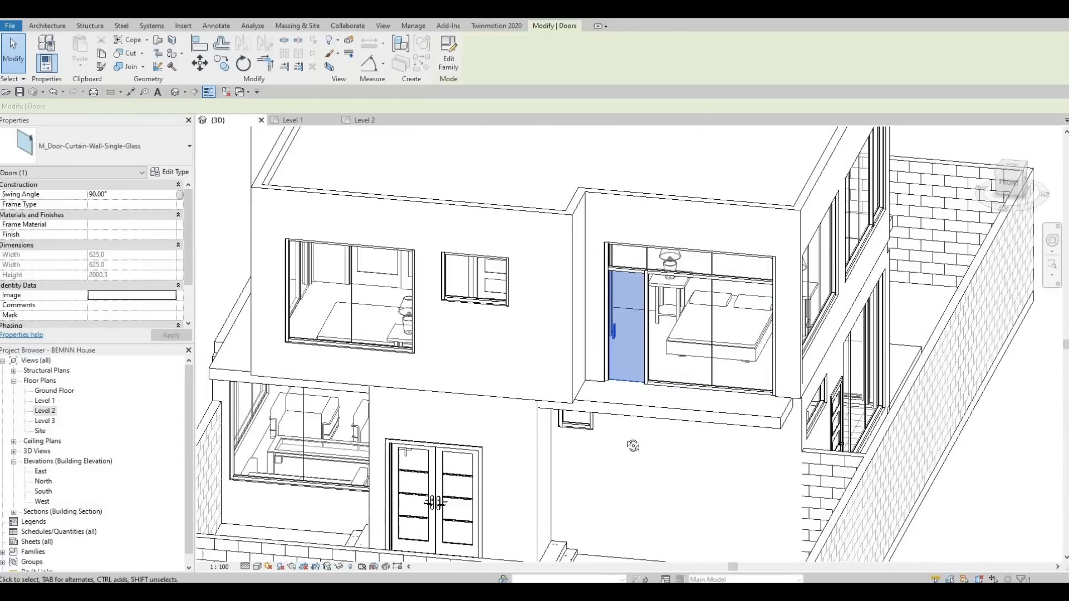
{"action": "middle_click_drag", "start_coordinate": [633, 446], "coordinate": [508, 392], "text": "shift"}
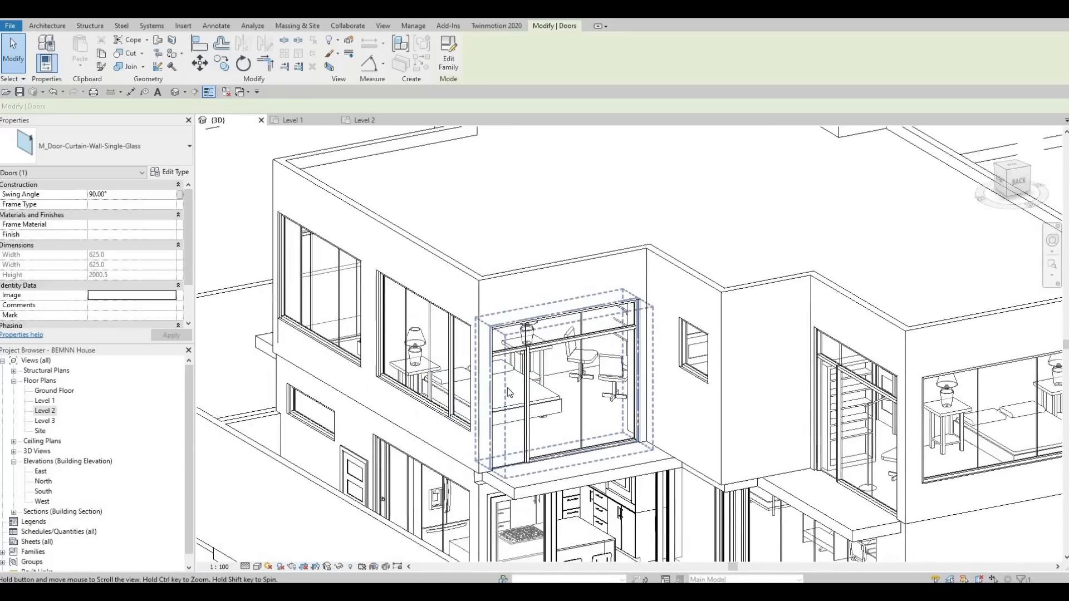
{"action": "scroll", "coordinate": [508, 393], "scroll_direction": "up", "scroll_amount": 3}
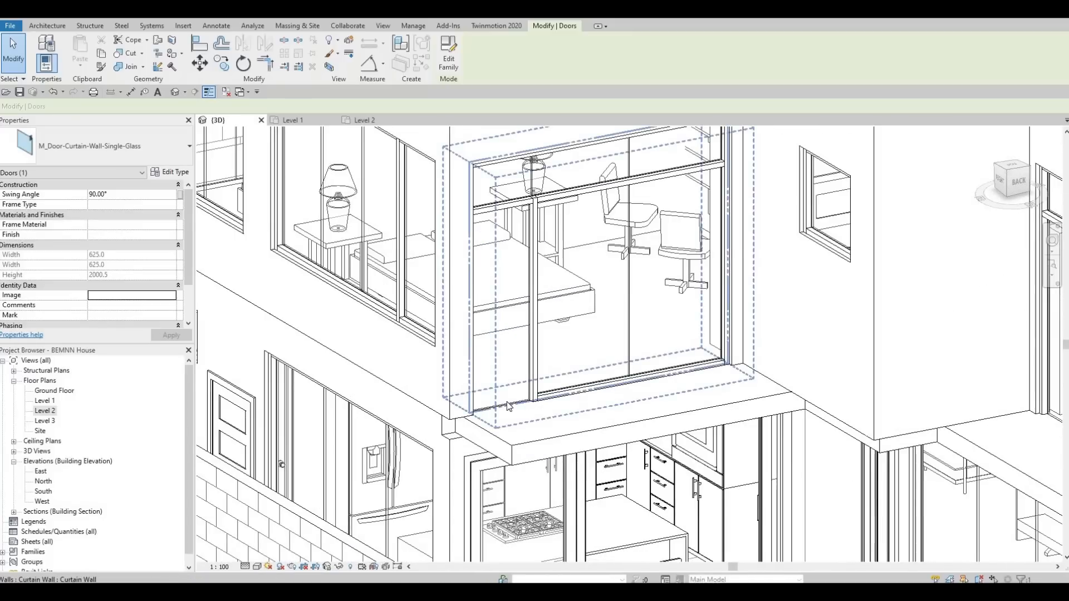
{"action": "key", "text": "Tab"}
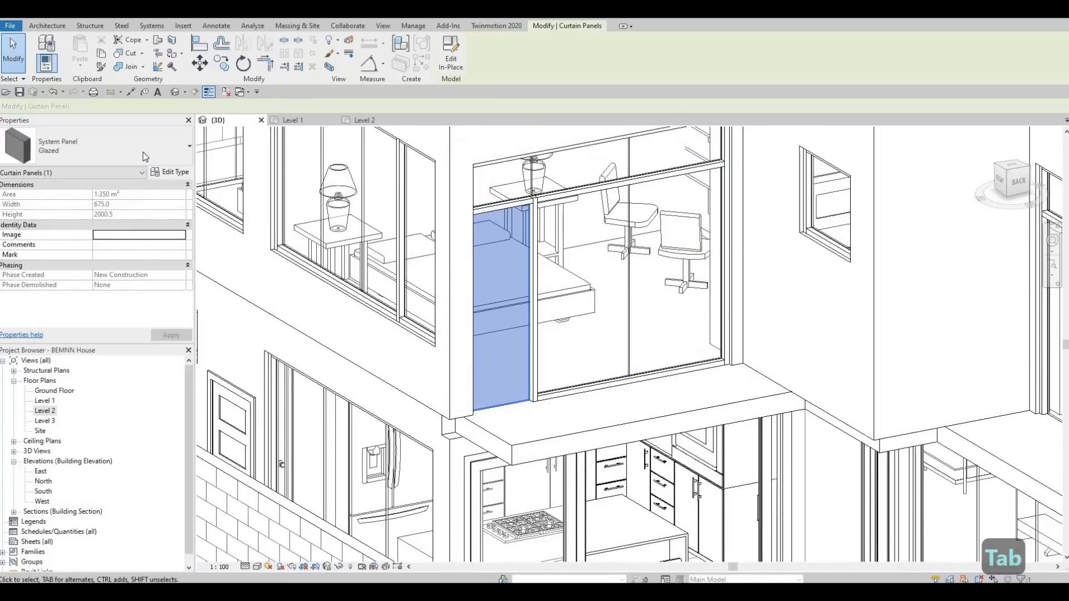
{"action": "left_click", "coordinate": [143, 153]}
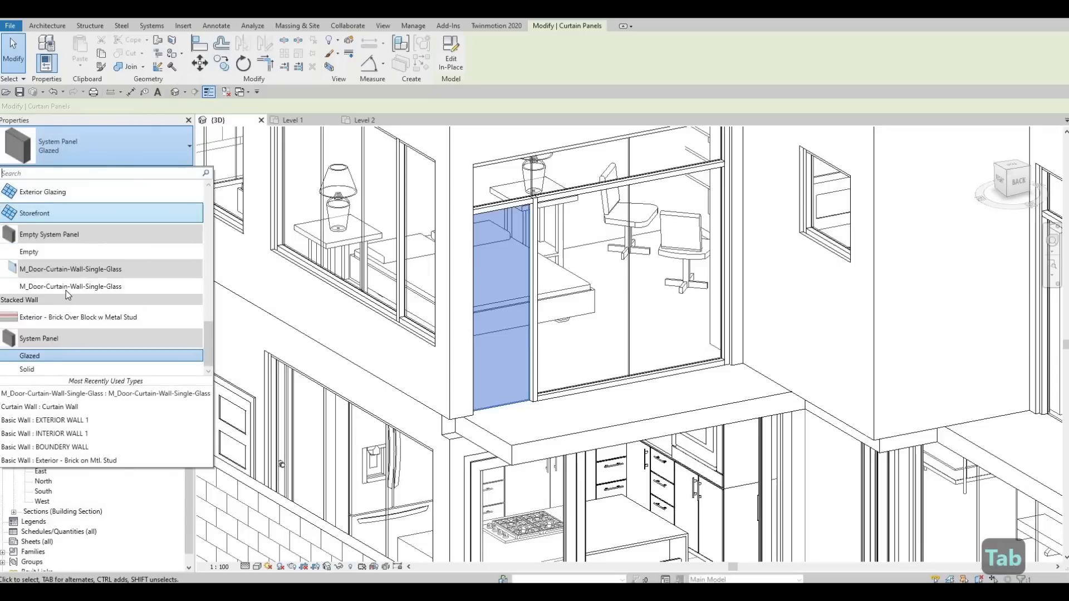
{"action": "left_click", "coordinate": [70, 287]}
Swap the left panel of the curtain wall above the dining area for the M_Door-Curtain-Wall-Single-Glass door
{"action": "scroll", "coordinate": [246, 294], "scroll_direction": "down", "scroll_amount": 2}
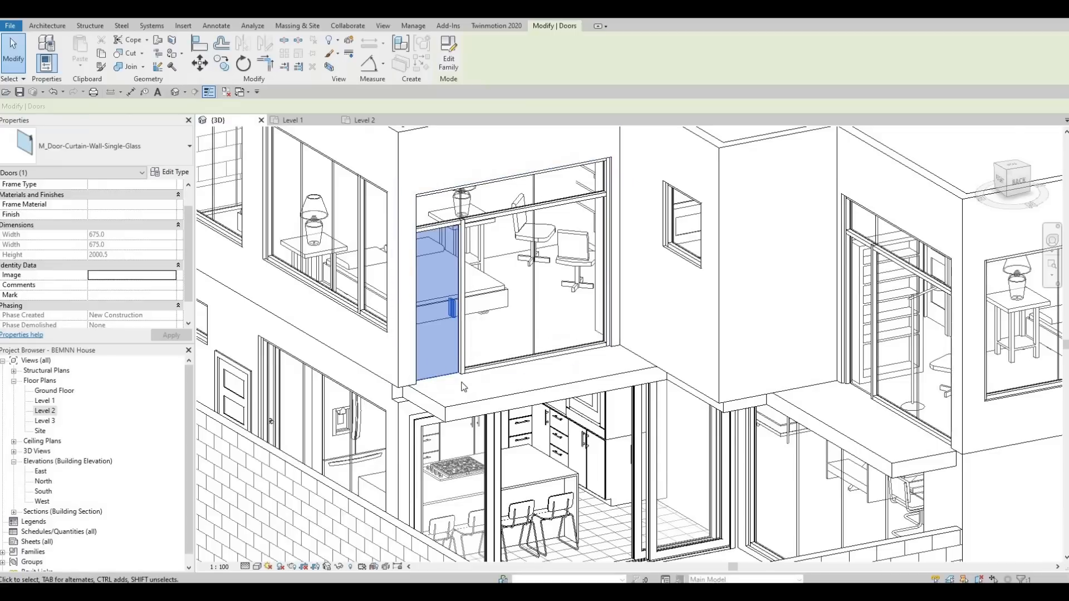
{"action": "middle_click_drag", "start_coordinate": [461, 386], "coordinate": [693, 305], "text": "shift"}
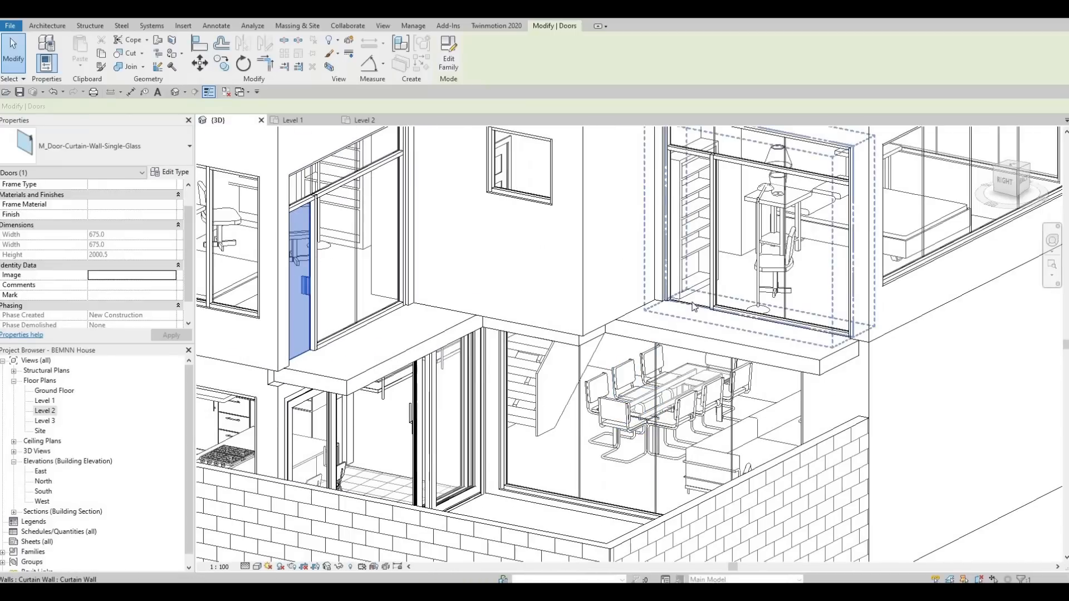
{"action": "key", "text": "Tab"}
{"action": "key", "text": "Tab"}
{"action": "key", "text": "Tab"}
{"action": "key", "text": "Tab"}
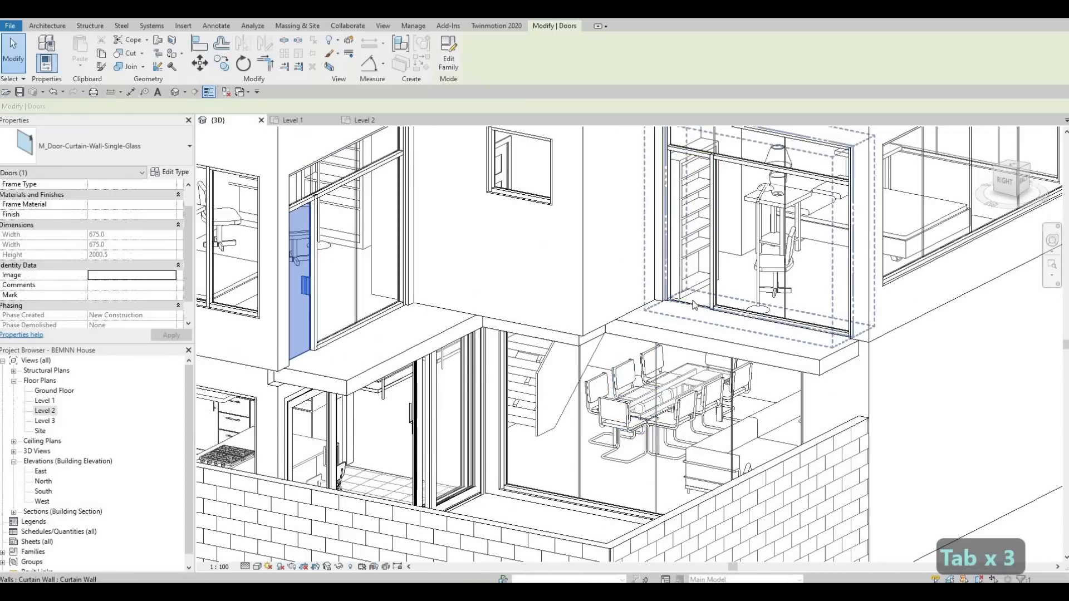
{"action": "left_click", "coordinate": [693, 305]}
{"action": "left_click", "coordinate": [116, 151]}
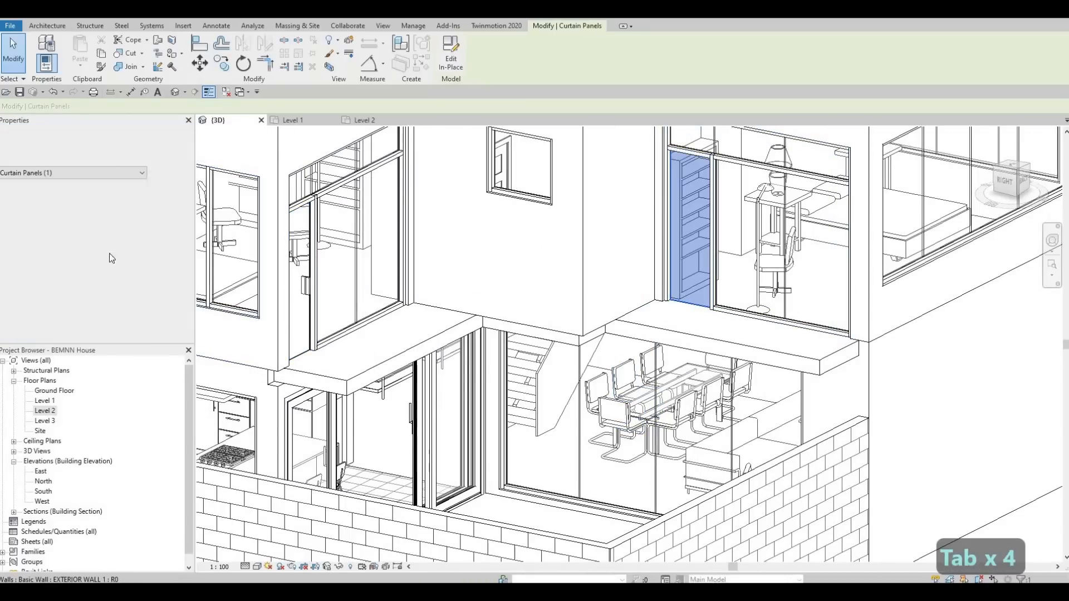
{"action": "left_click", "coordinate": [91, 286]}
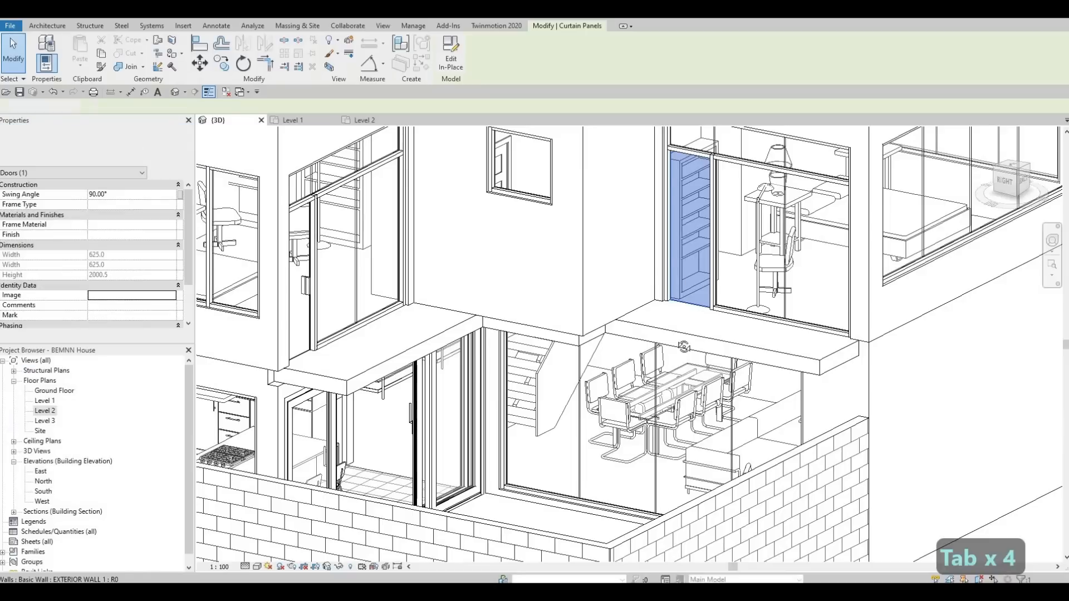
Swap the left panel of the side bedroom curtain wall for the M_Door-Curtain-Wall-Single-Glass door
{"action": "middle_click_drag", "start_coordinate": [424, 368], "coordinate": [357, 352], "text": "shift"}
{"action": "middle_click_drag", "start_coordinate": [959, 389], "coordinate": [715, 342]}
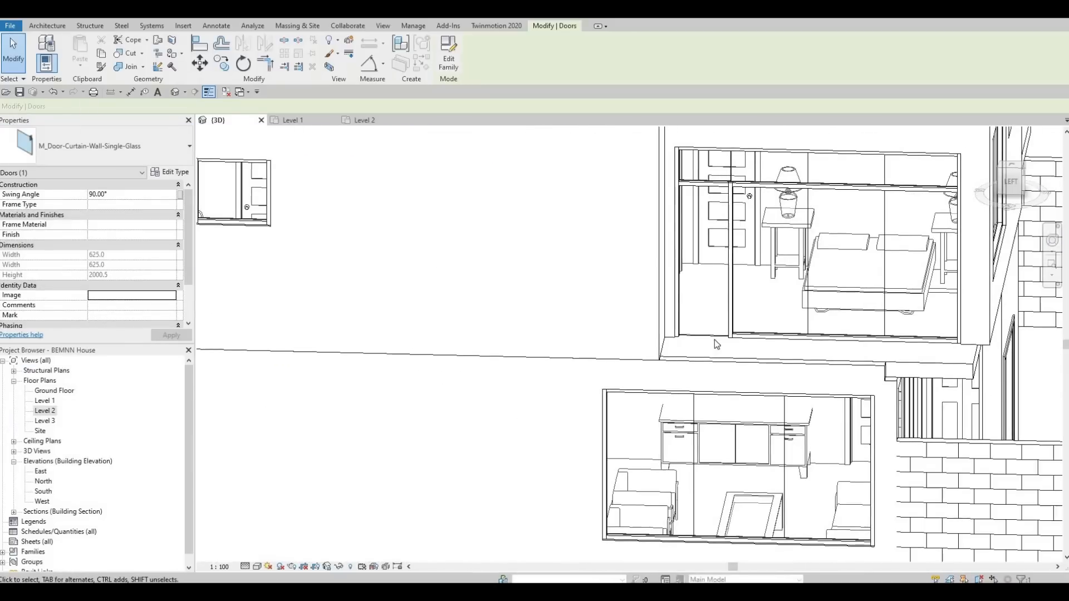
{"action": "key", "text": "Tab"}
{"action": "key", "text": "Tab"}
{"action": "key", "text": "Tab"}
{"action": "key", "text": "Tab"}
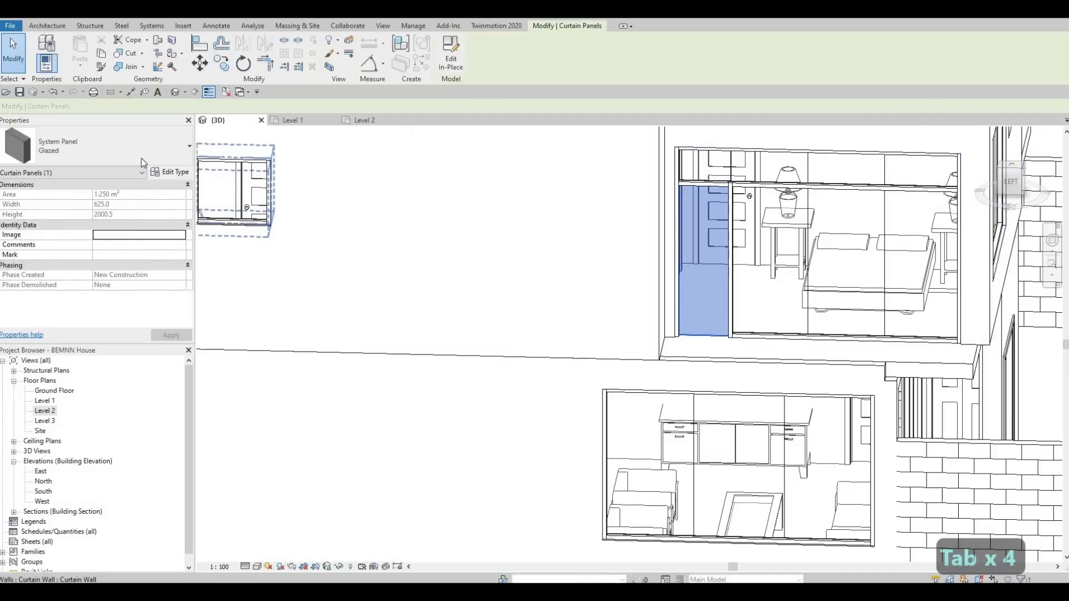
{"action": "left_click", "coordinate": [90, 146]}
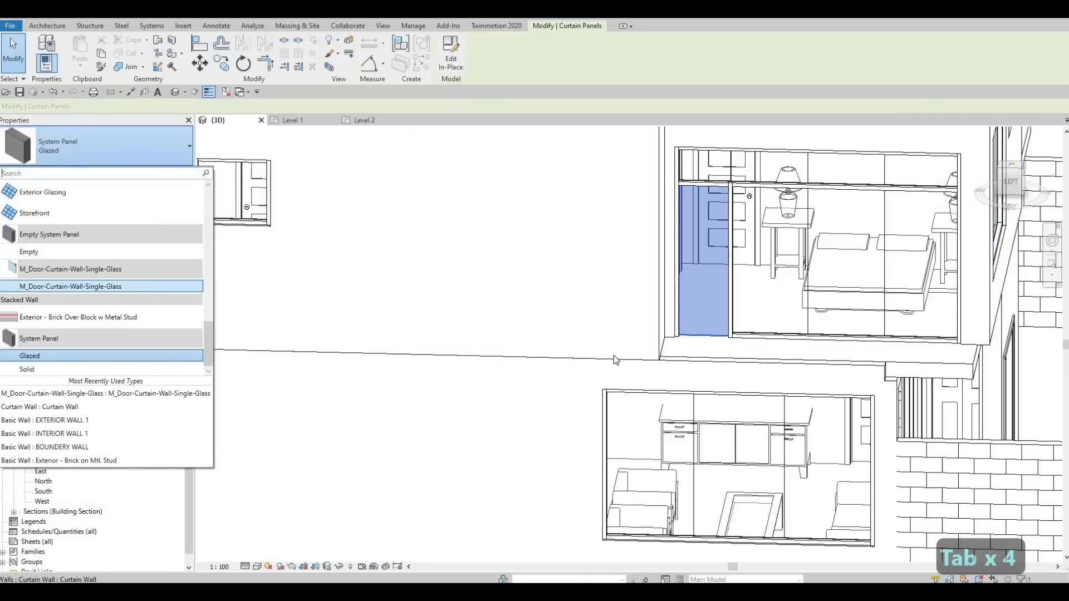
{"action": "left_click", "coordinate": [62, 286]}
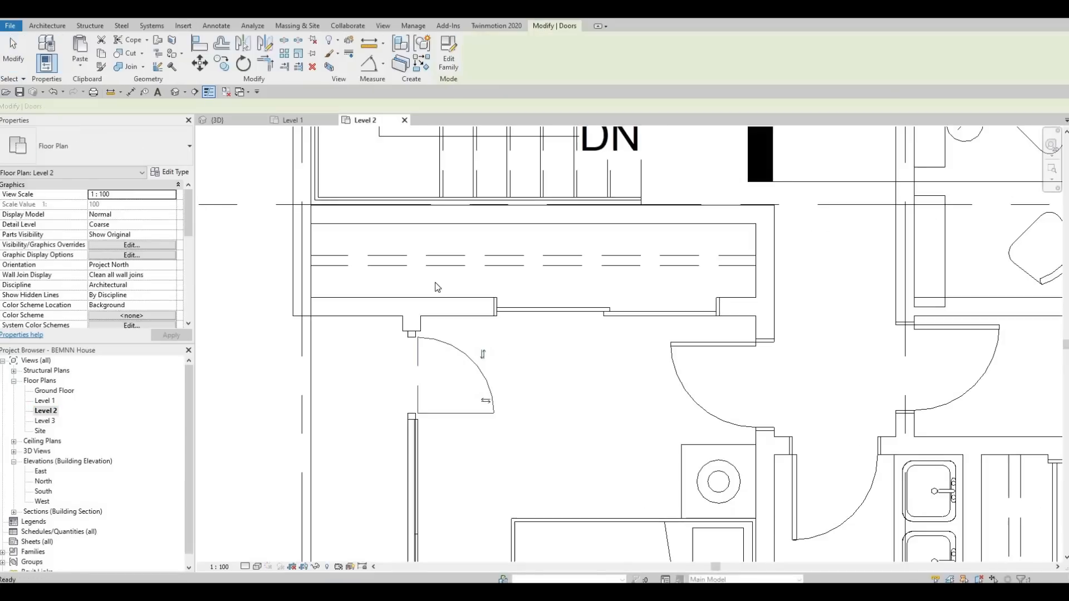
Flip the facing of the curtain-wall door in the upper bedroom of the Level 2 plan
{"action": "scroll", "coordinate": [435, 284], "scroll_direction": "down", "scroll_amount": 2}
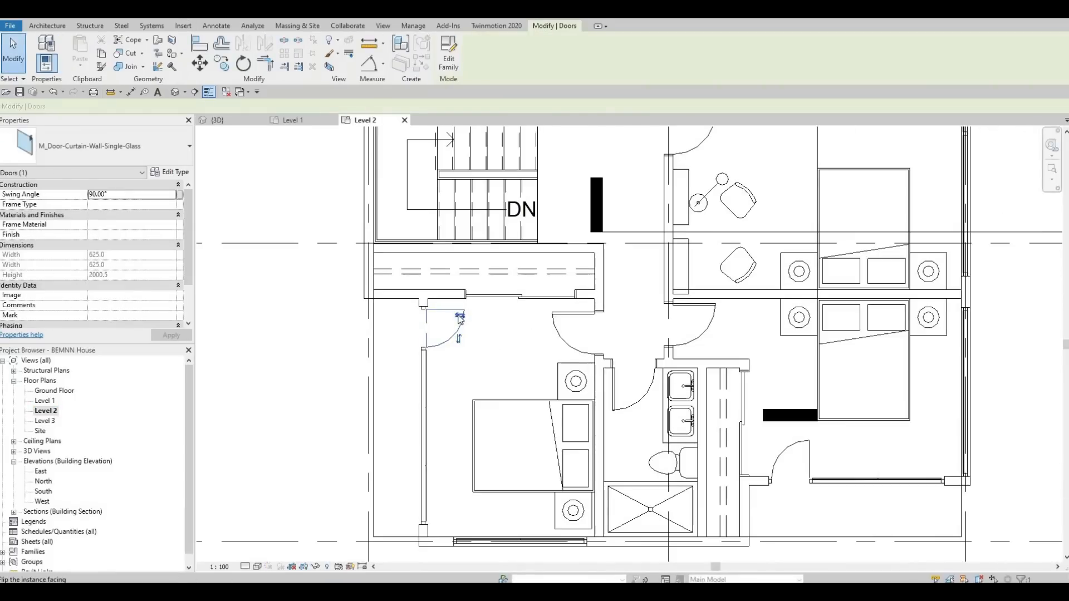
{"action": "left_click", "coordinate": [460, 316]}
Flip the facing and hand of the curtain-wall door beside the bathroom in the lower bedroom
{"action": "scroll", "coordinate": [753, 445], "scroll_direction": "down", "scroll_amount": 1}
{"action": "middle_click_drag", "start_coordinate": [753, 445], "coordinate": [534, 371]}
{"action": "scroll", "coordinate": [535, 372], "scroll_direction": "down", "scroll_amount": 1}
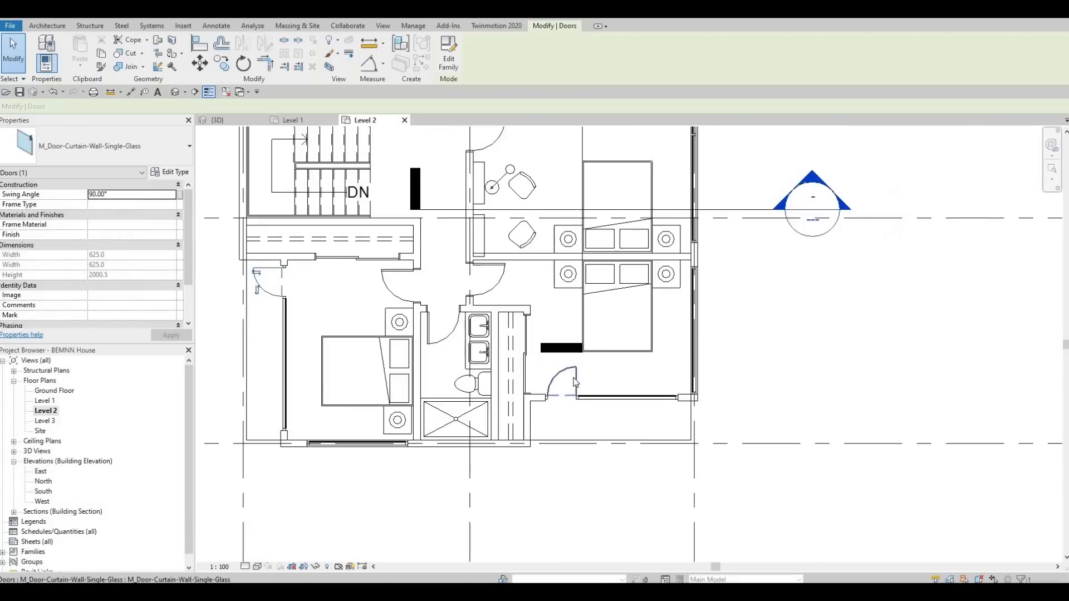
{"action": "left_click", "coordinate": [568, 376]}
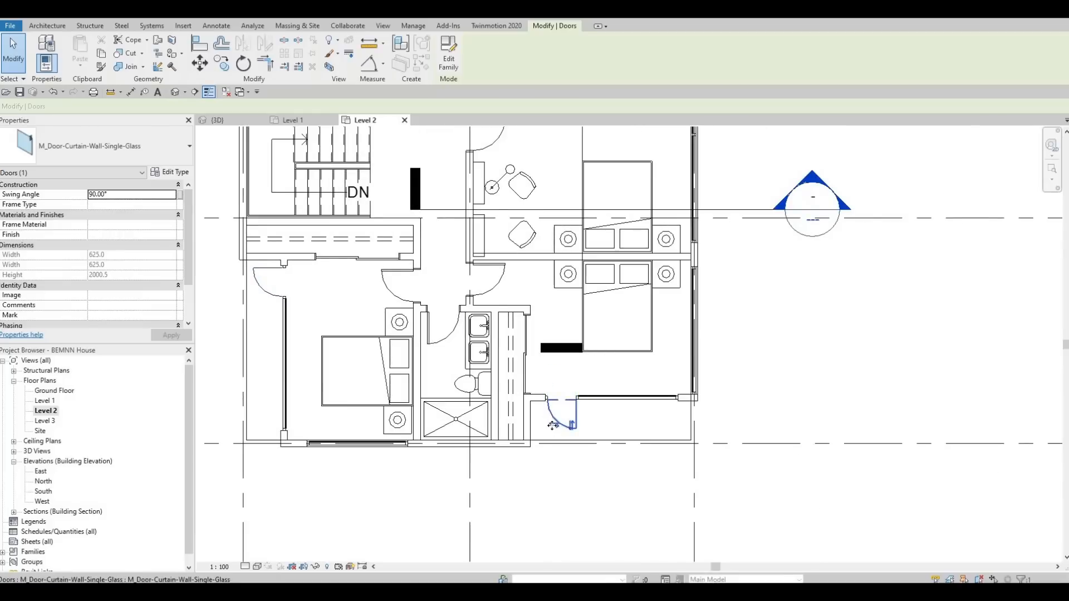
{"action": "left_click", "coordinate": [554, 426]}
Flip the curtain-wall door of the corner bedroom near the elevation marker so it swings correctly
{"action": "middle_click_drag", "start_coordinate": [644, 128], "coordinate": [671, 256]}
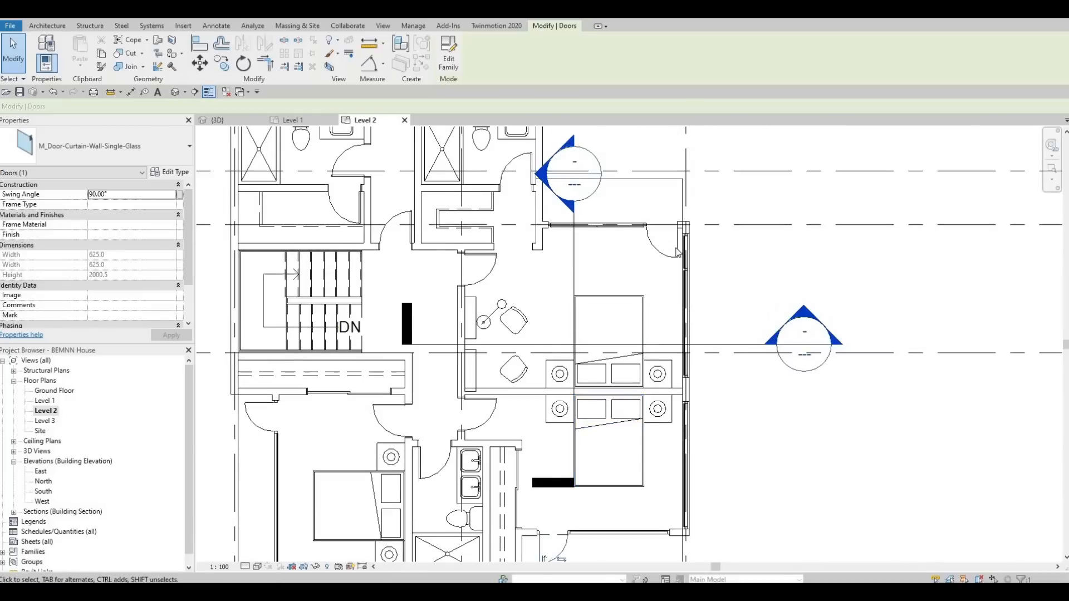
{"action": "scroll", "coordinate": [675, 261], "scroll_direction": "up", "scroll_amount": 1}
{"action": "left_click", "coordinate": [670, 257]}
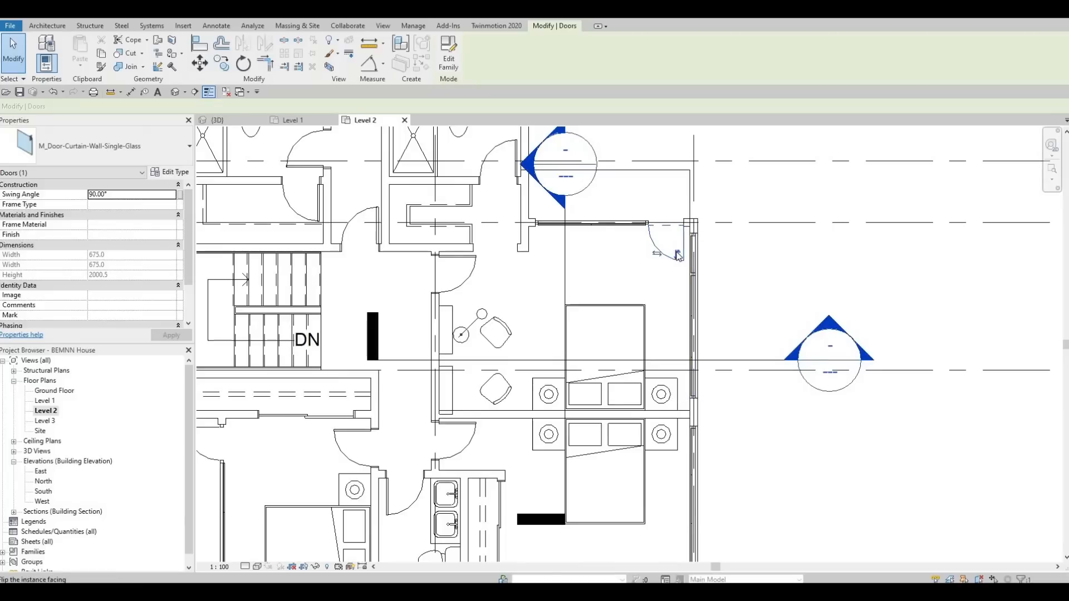
{"action": "left_click", "coordinate": [679, 235]}
Flip the hand of the curtain-wall door next to the desk chair in the study
{"action": "middle_click_drag", "start_coordinate": [533, 368], "coordinate": [868, 482]}
{"action": "middle_click_drag", "start_coordinate": [656, 130], "coordinate": [646, 322]}
{"action": "middle_click_drag", "start_coordinate": [745, 371], "coordinate": [574, 340]}
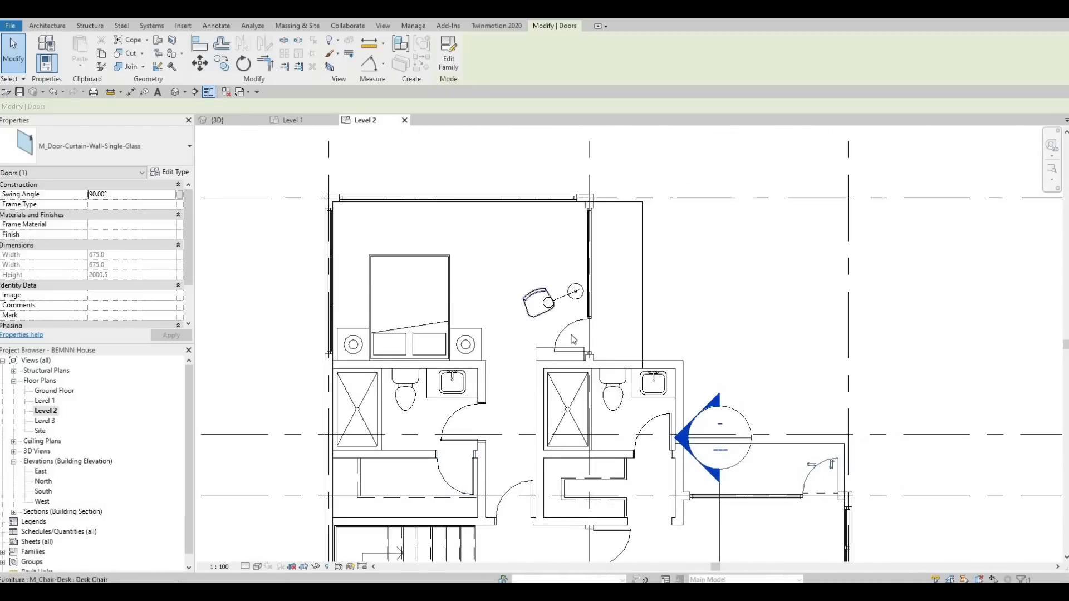
{"action": "left_click", "coordinate": [561, 345]}
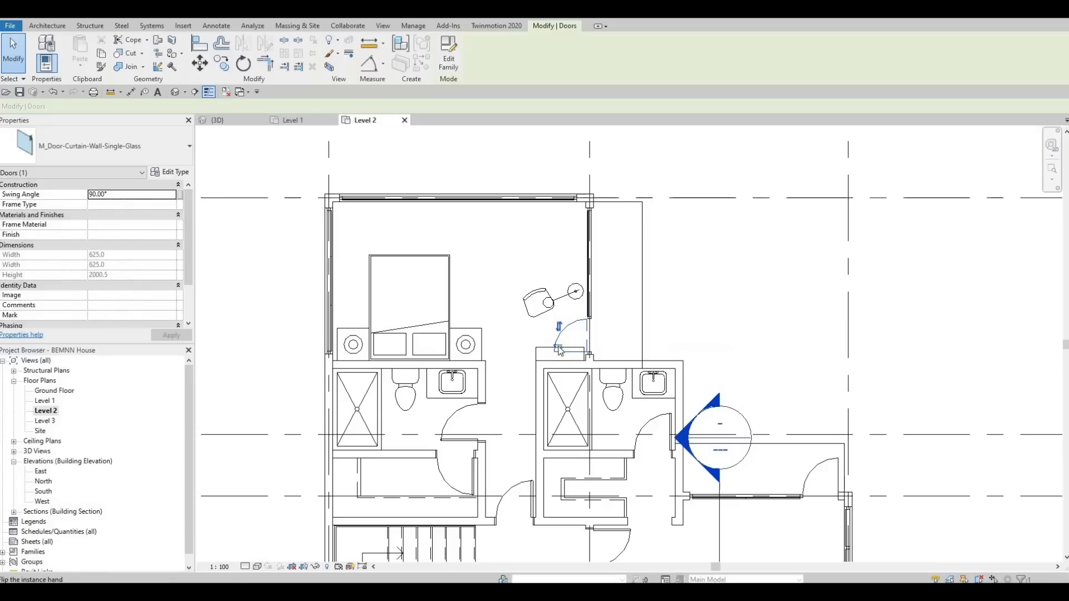
Nudge the shelving unit beside the study door slightly to the right
{"action": "scroll", "coordinate": [568, 359], "scroll_direction": "up", "scroll_amount": 4}
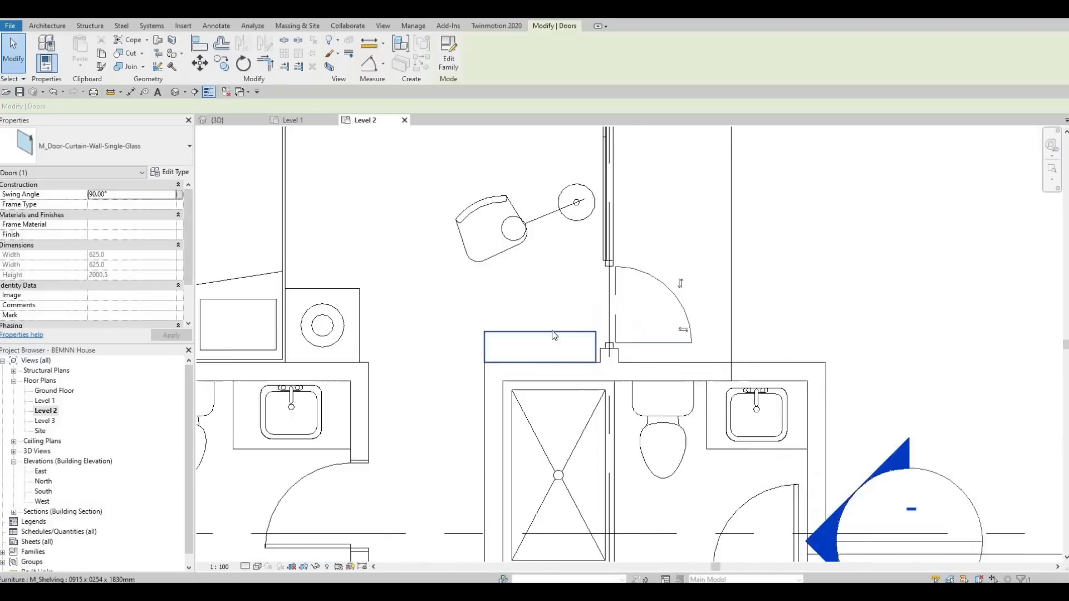
{"action": "key", "text": "Escape"}
{"action": "left_click", "coordinate": [549, 330]}
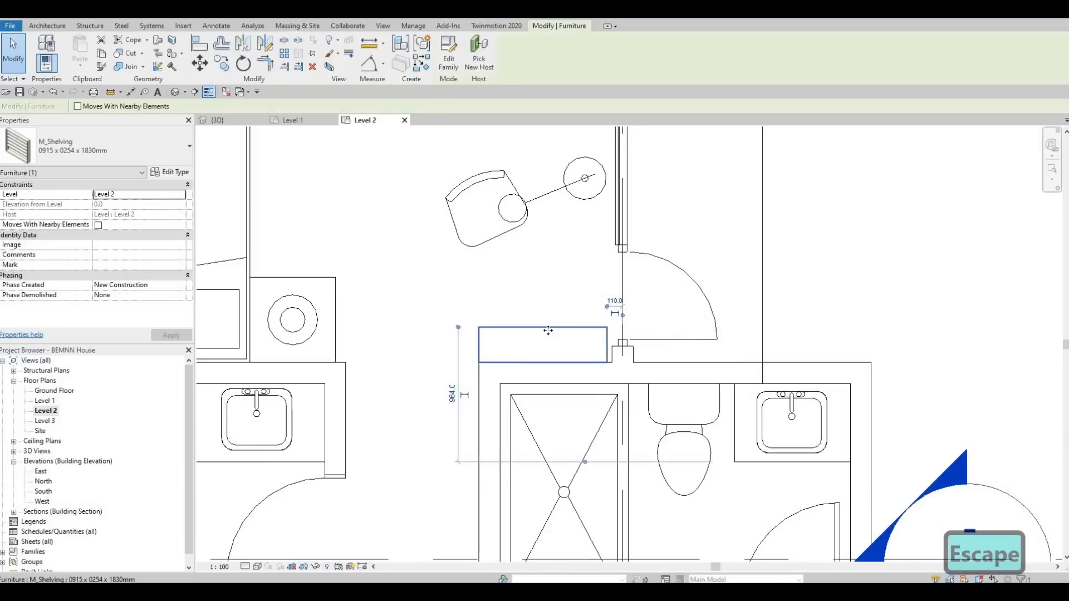
{"action": "key", "text": "Right"}
{"action": "key", "text": "Escape"}
Nudge the shelving unit beside the stairs upward three steps
{"action": "scroll", "coordinate": [563, 360], "scroll_direction": "down", "scroll_amount": 4}
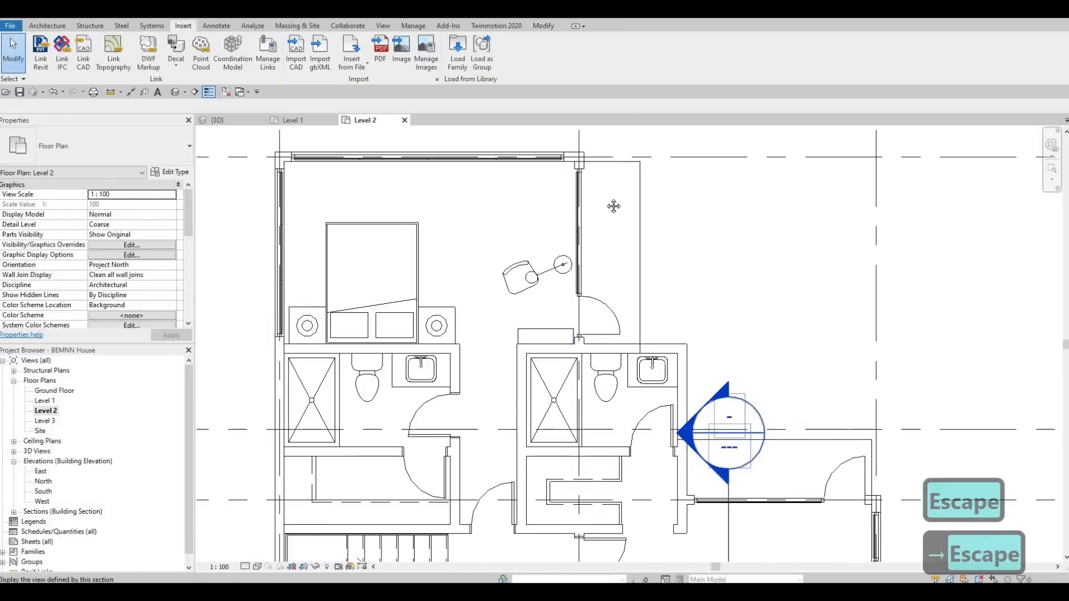
{"action": "scroll", "coordinate": [598, 309], "scroll_direction": "up", "scroll_amount": 3}
{"action": "scroll", "coordinate": [640, 373], "scroll_direction": "down", "scroll_amount": 2}
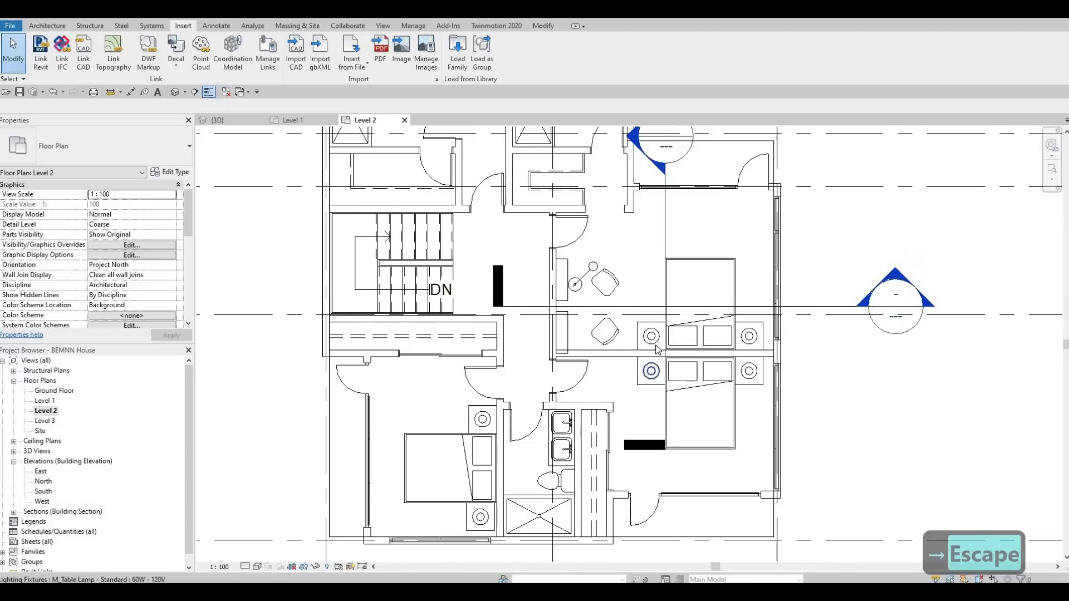
{"action": "scroll", "coordinate": [628, 220], "scroll_direction": "up", "scroll_amount": 1}
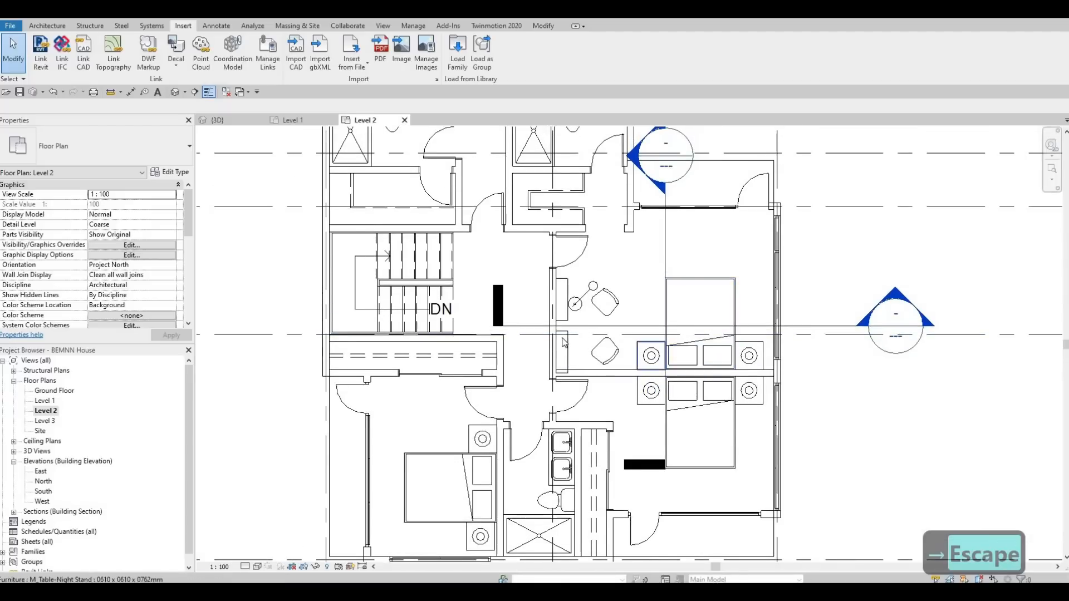
{"action": "scroll", "coordinate": [562, 338], "scroll_direction": "up", "scroll_amount": 1}
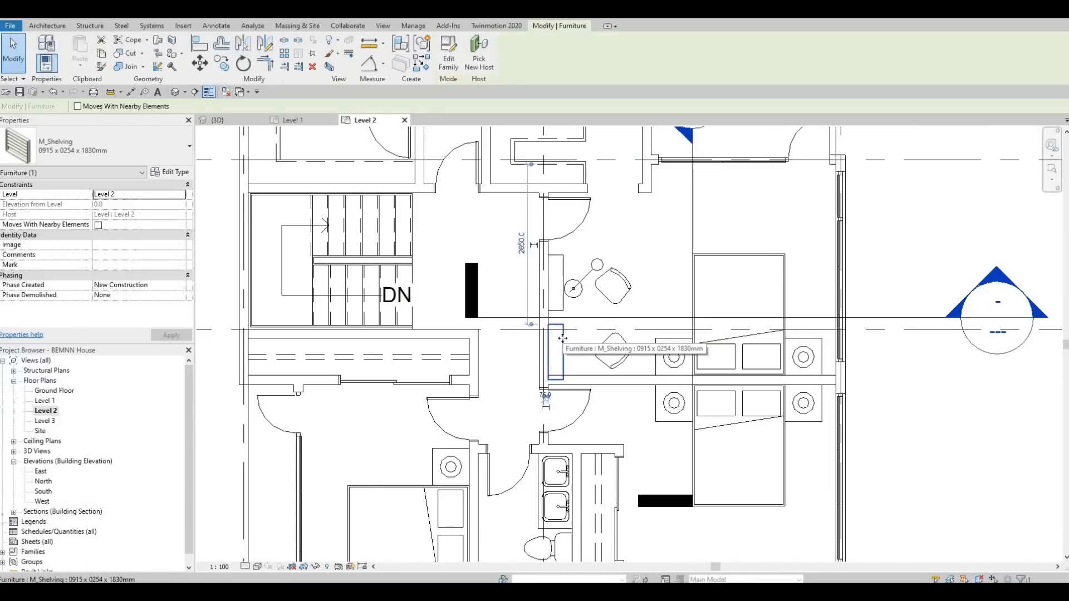
{"action": "key", "text": "Up"}
{"action": "key", "text": "Up"}
{"action": "key", "text": "Up"}
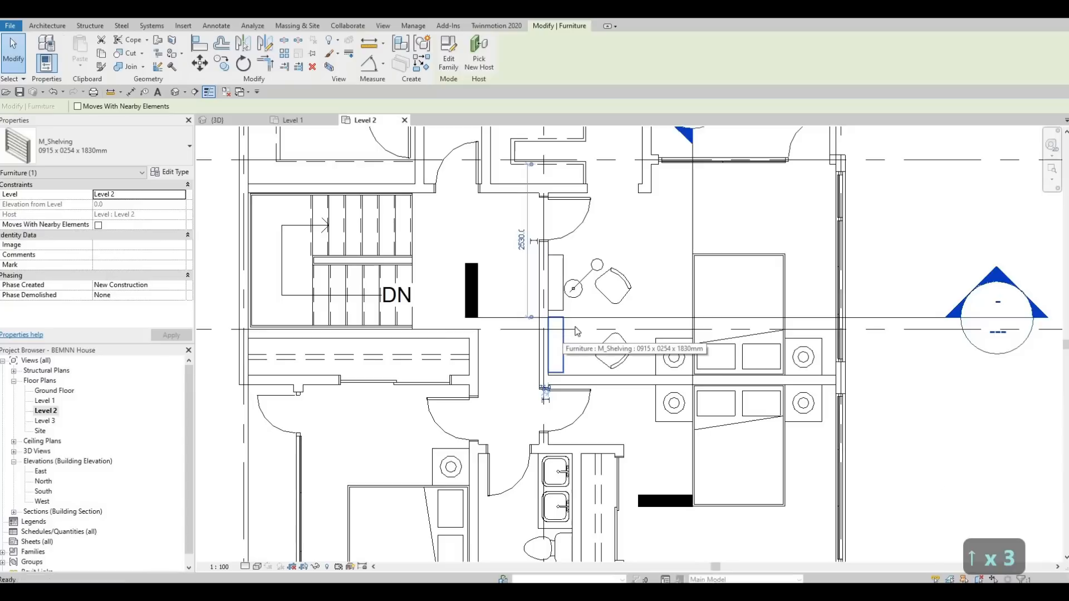
{"action": "key", "text": "Escape"}
{"action": "key", "text": "Escape"}
Start a railing on Level 2 and choose the 900mm Rectangular railing type
{"action": "scroll", "coordinate": [577, 332], "scroll_direction": "down", "scroll_amount": 1}
{"action": "middle_click_drag", "start_coordinate": [672, 332], "coordinate": [434, 324]}
{"action": "scroll", "coordinate": [443, 333], "scroll_direction": "down", "scroll_amount": 2}
{"action": "middle_click_drag", "start_coordinate": [330, 301], "coordinate": [550, 411]}
{"action": "scroll", "coordinate": [550, 414], "scroll_direction": "up", "scroll_amount": 1}
{"action": "key", "text": "Escape"}
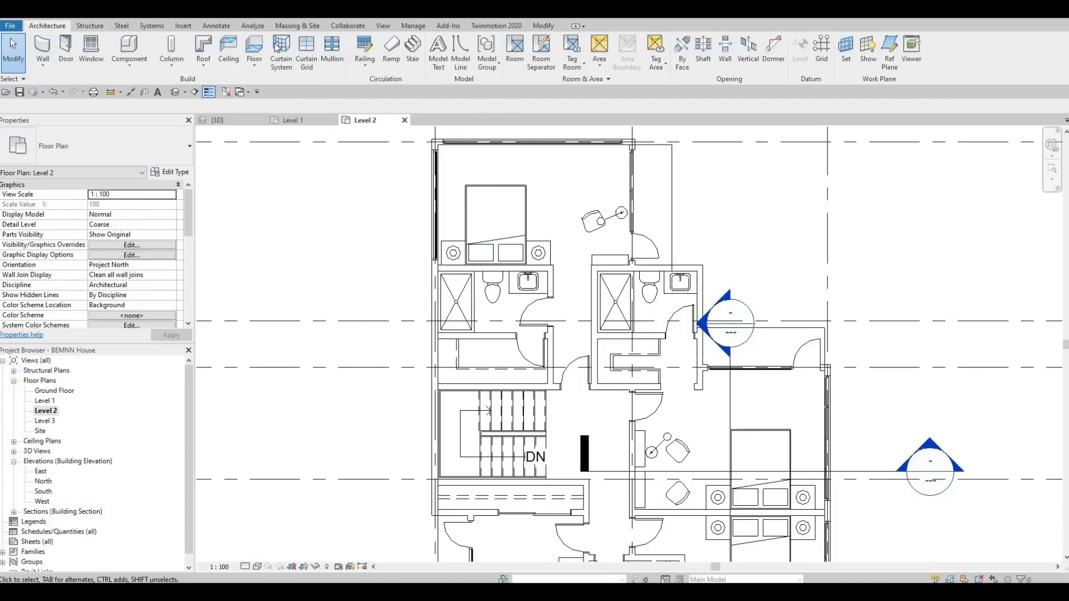
{"action": "left_click", "coordinate": [353, 54]}
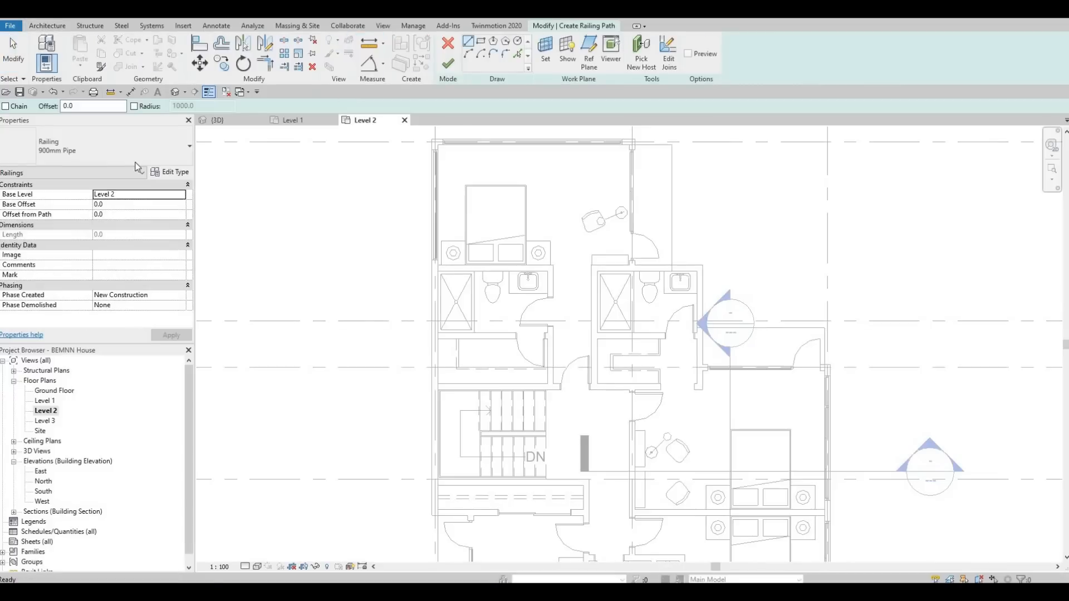
{"action": "left_click", "coordinate": [119, 156]}
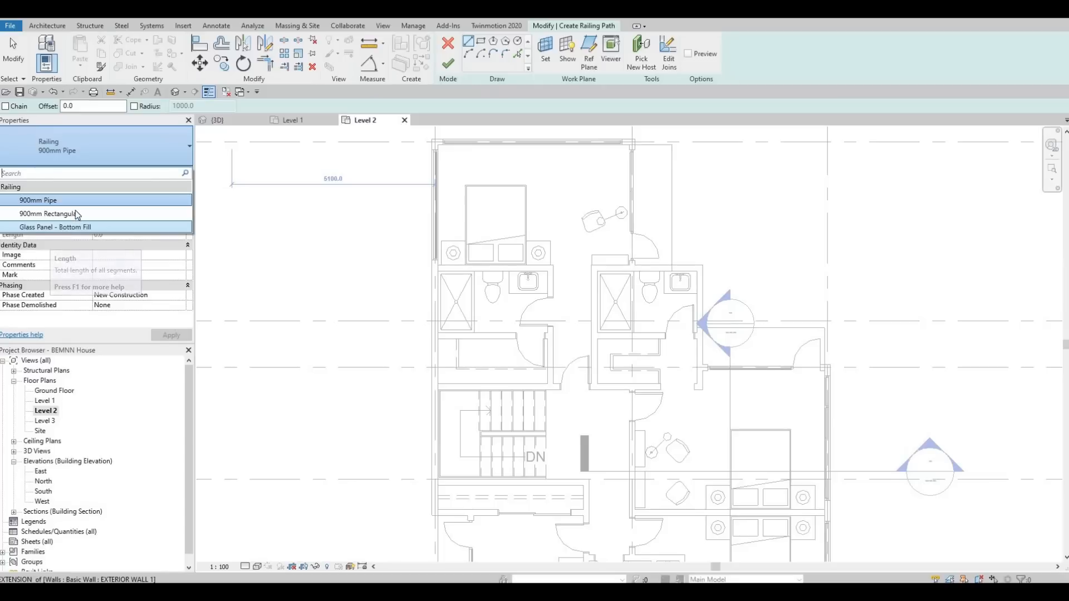
{"action": "left_click", "coordinate": [56, 213]}
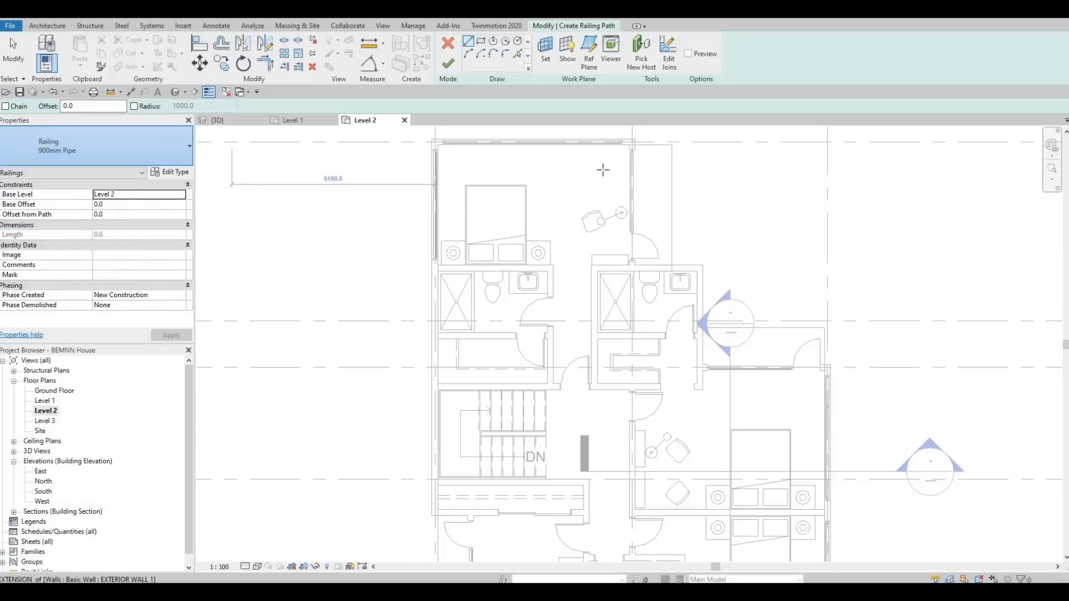
{"action": "scroll", "coordinate": [644, 160], "scroll_direction": "up", "scroll_amount": 5}
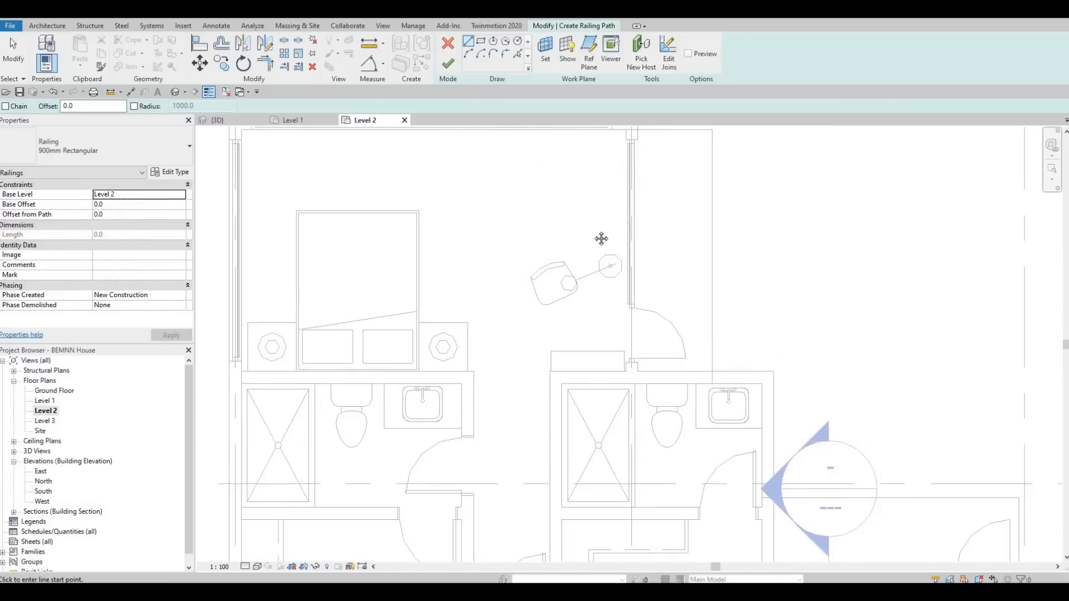
Sketch a railing path along the glazed edge of the top bedroom beside the desk chair and finish the railing
{"action": "scroll", "coordinate": [577, 201], "scroll_direction": "up", "scroll_amount": 2}
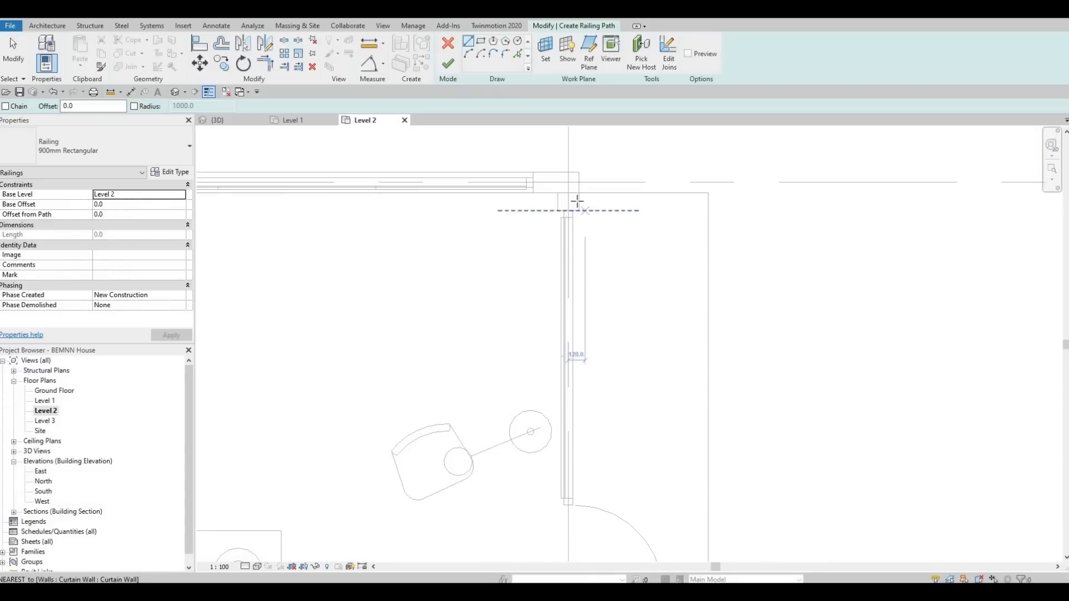
{"action": "left_click", "coordinate": [685, 202]}
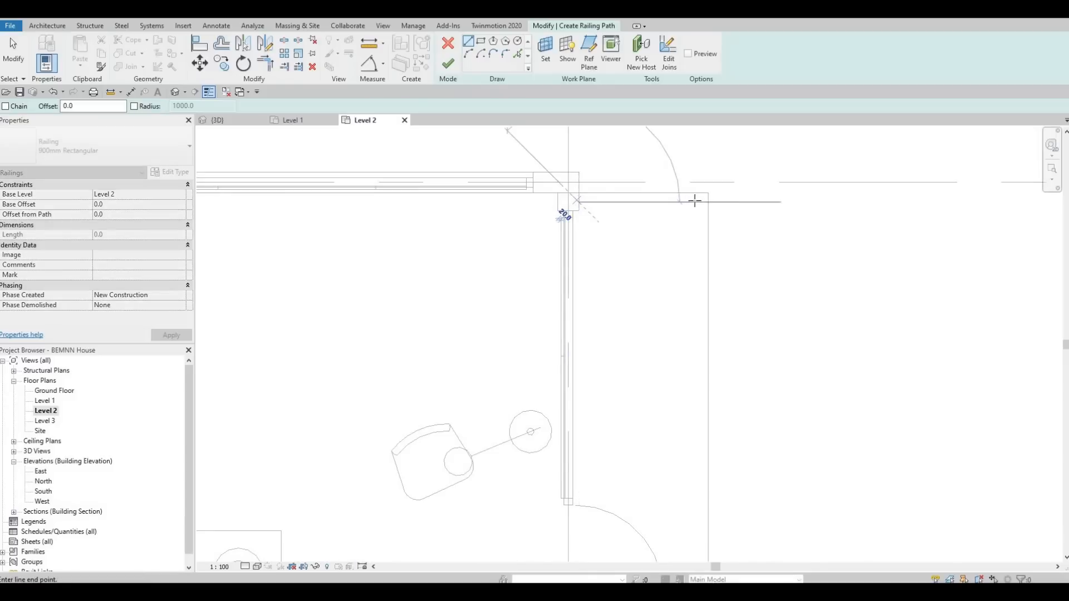
{"action": "left_click", "coordinate": [705, 371]}
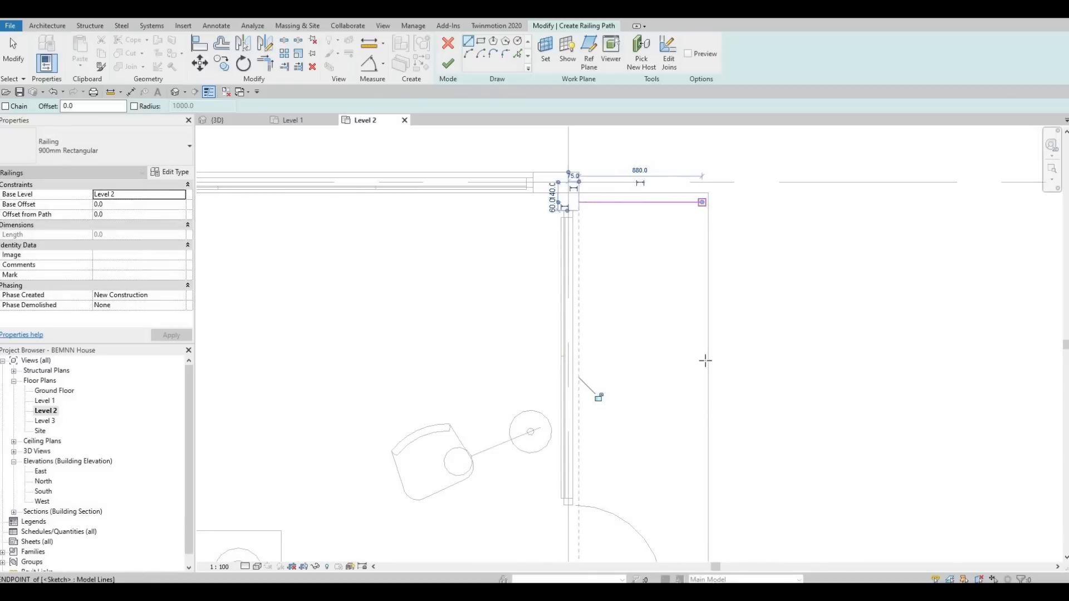
{"action": "left_click", "coordinate": [702, 203]}
{"action": "middle_click_drag", "start_coordinate": [689, 425], "coordinate": [654, 204]}
{"action": "scroll", "coordinate": [655, 206], "scroll_direction": "down", "scroll_amount": 1}
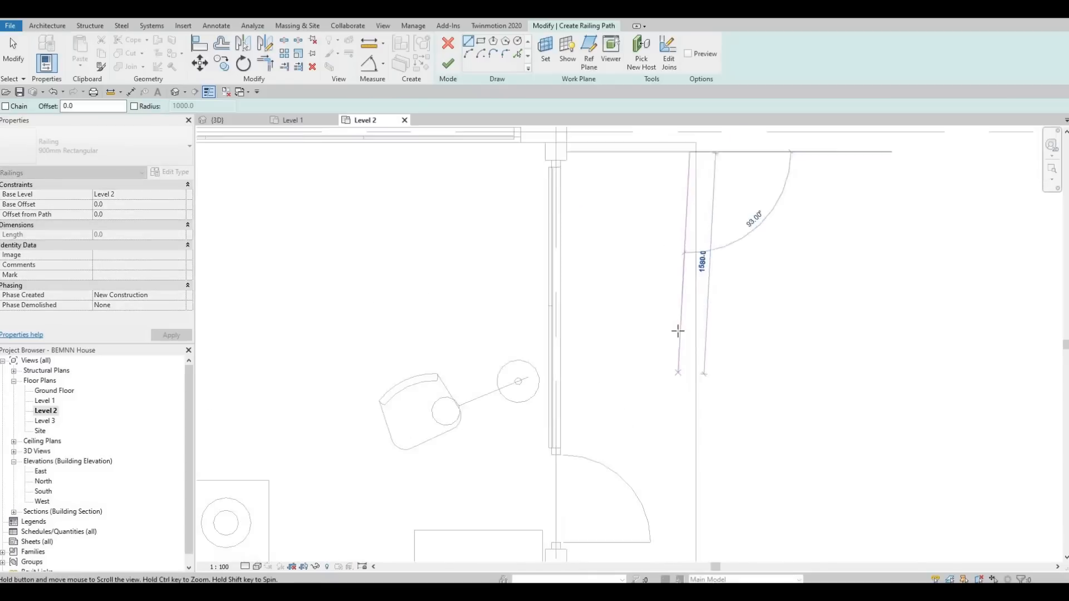
{"action": "scroll", "coordinate": [649, 367], "scroll_direction": "up", "scroll_amount": 1}
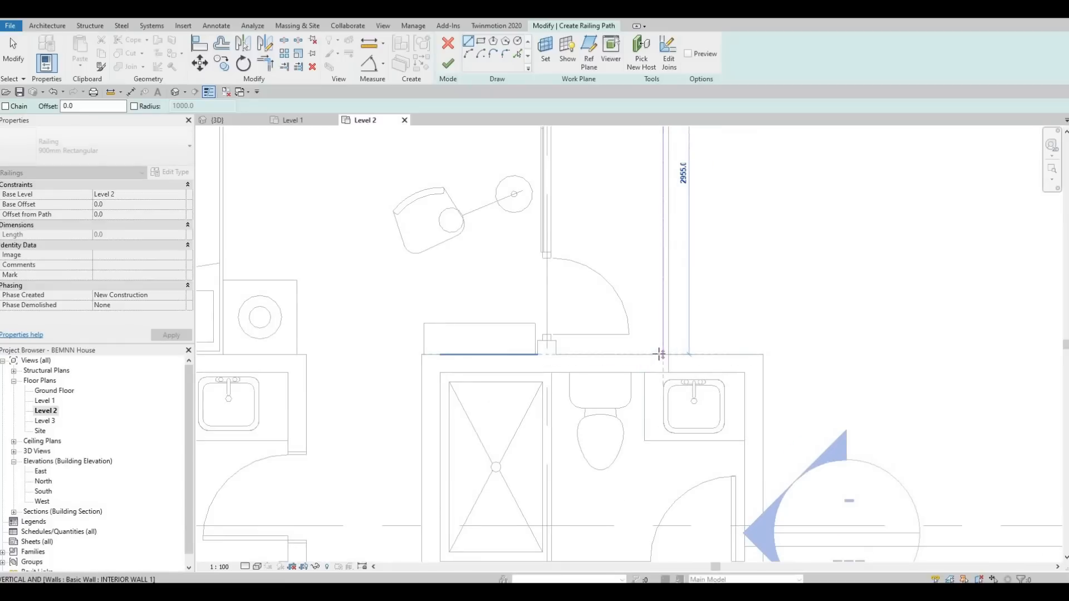
{"action": "scroll", "coordinate": [576, 243], "scroll_direction": "down", "scroll_amount": 1}
{"action": "key", "text": "Escape"}
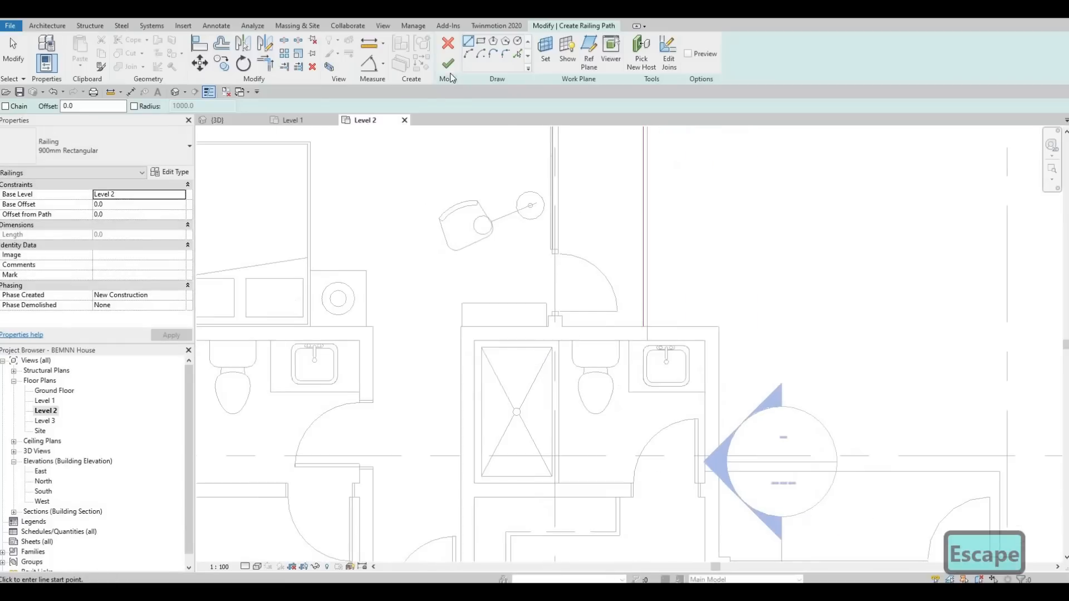
{"action": "key", "text": "Escape"}
{"action": "scroll", "coordinate": [586, 235], "scroll_direction": "down", "scroll_amount": 3}
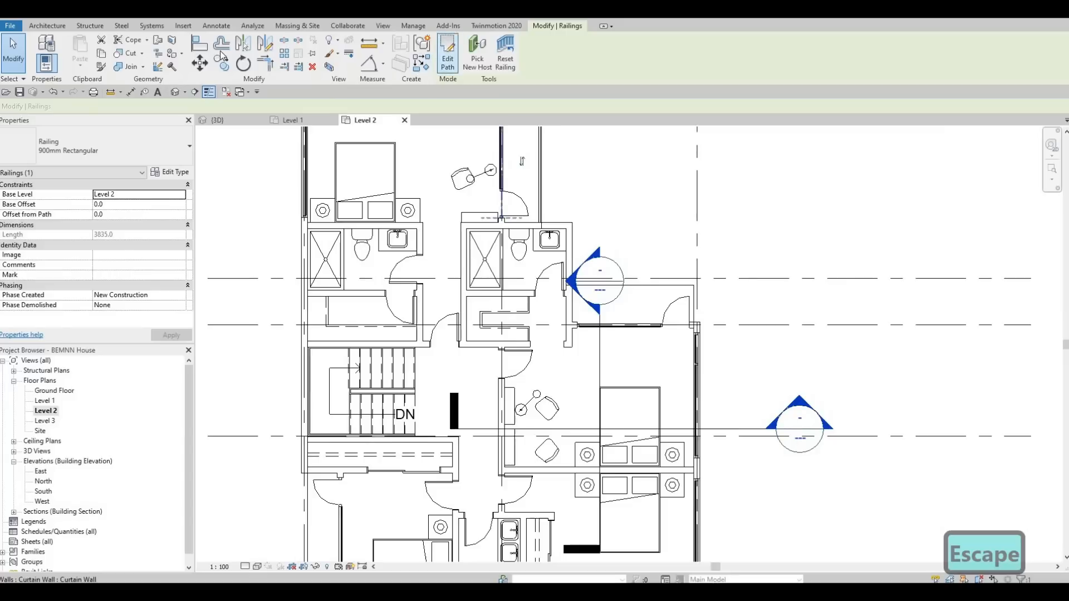
{"action": "key", "text": "Escape"}
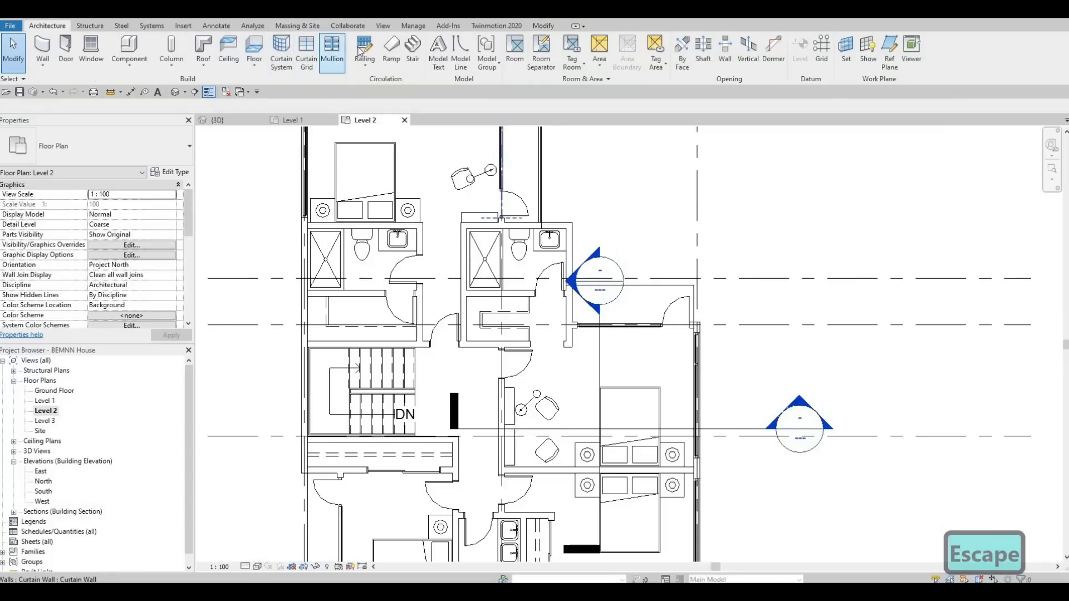
Sketch a new railing path with a horizontal line along the bedroom below the section marker and a short vertical return
{"action": "scroll", "coordinate": [525, 269], "scroll_direction": "up", "scroll_amount": 5}
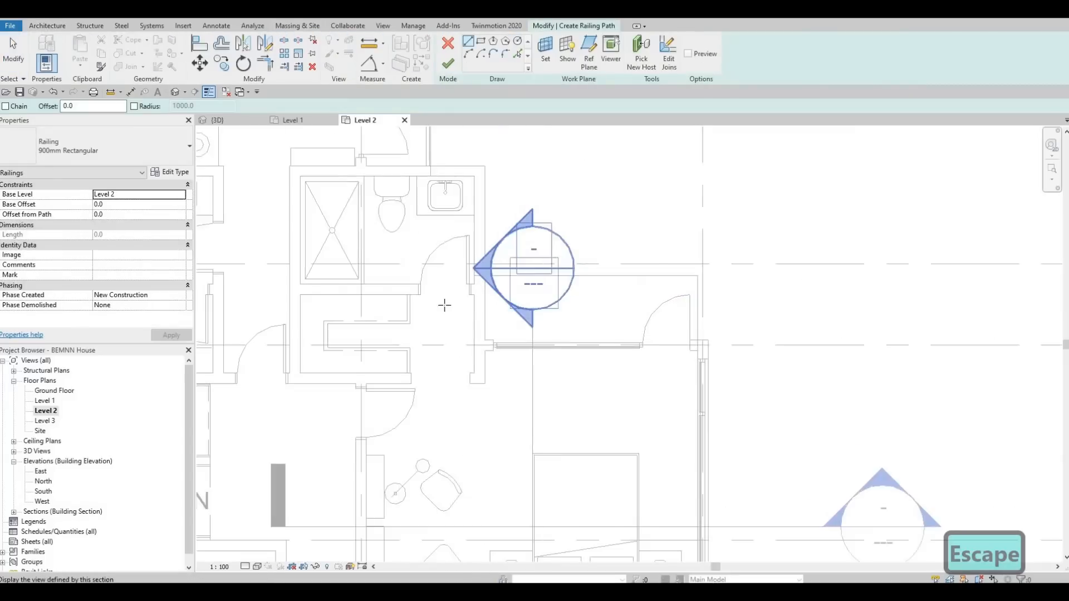
{"action": "scroll", "coordinate": [422, 289], "scroll_direction": "up", "scroll_amount": 1}
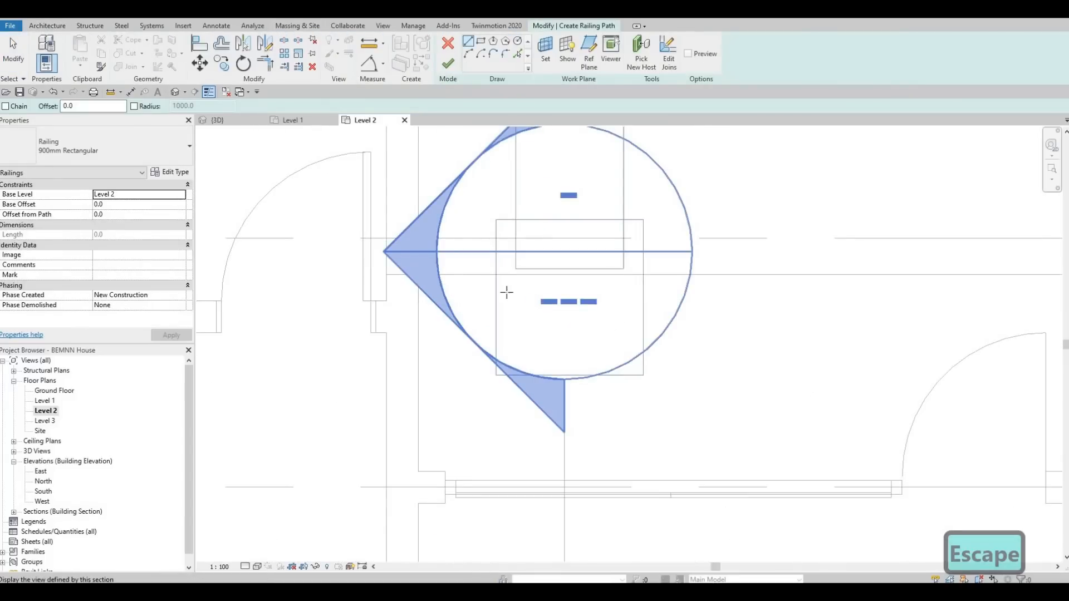
{"action": "scroll", "coordinate": [907, 301], "scroll_direction": "down", "scroll_amount": 2}
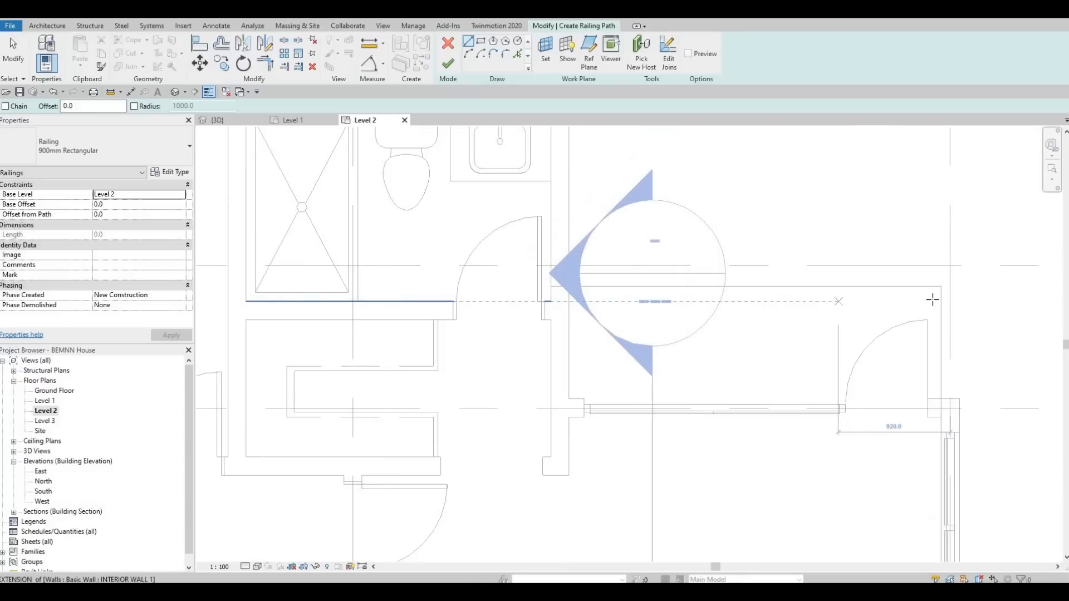
{"action": "left_click", "coordinate": [934, 301]}
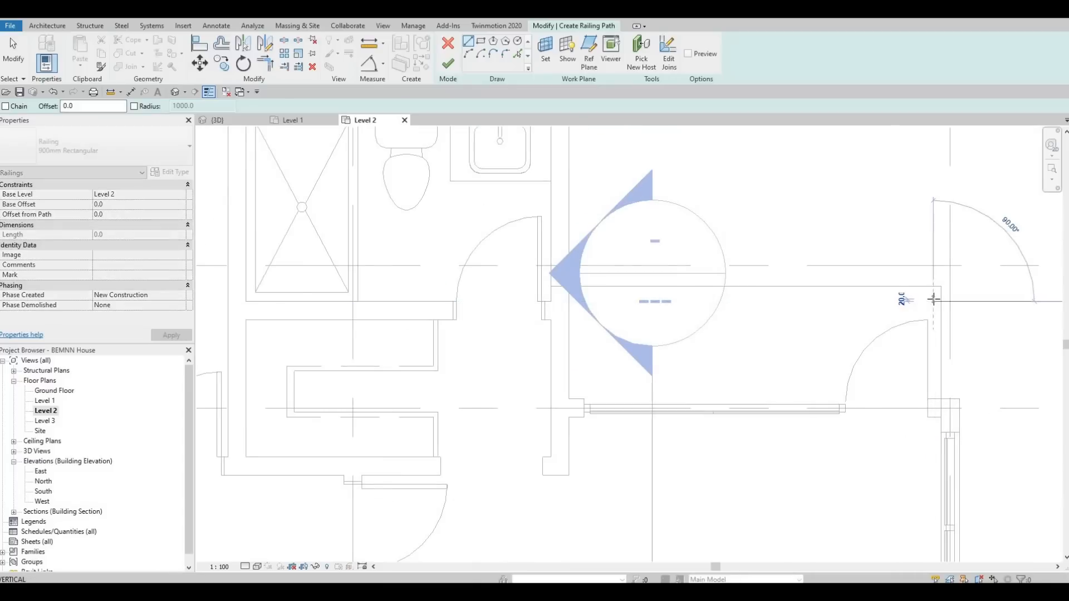
{"action": "left_click", "coordinate": [569, 303]}
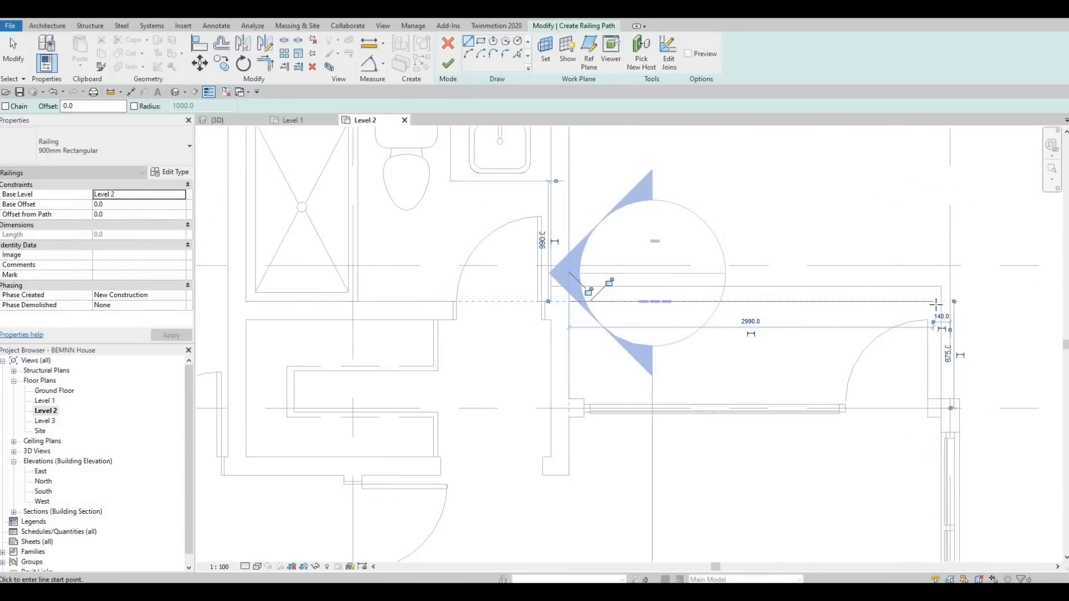
{"action": "left_click", "coordinate": [934, 302]}
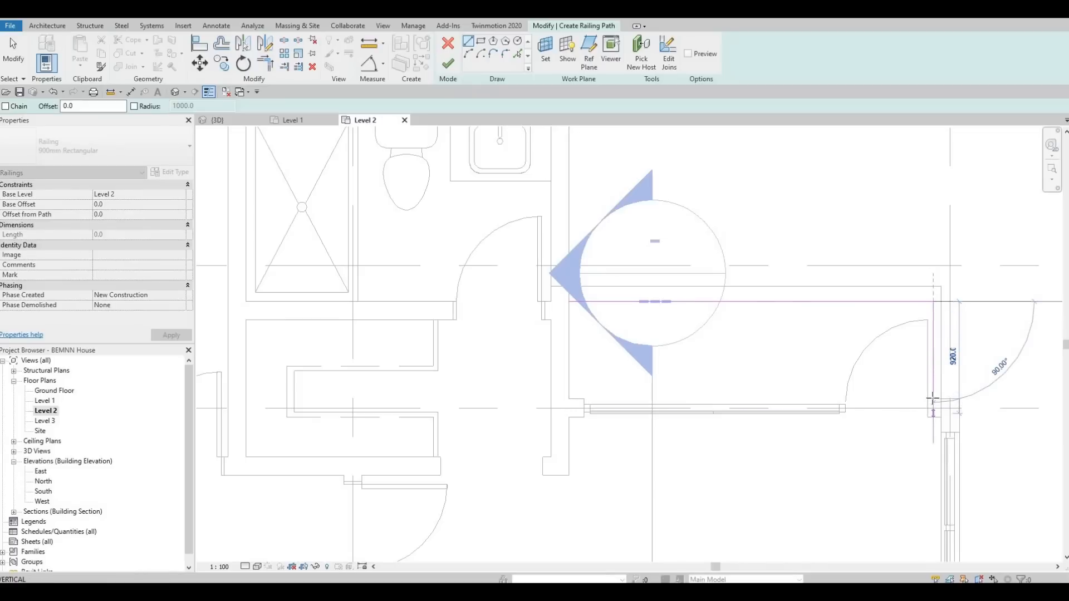
{"action": "left_click", "coordinate": [933, 398]}
{"action": "key", "text": "Escape"}
{"action": "key", "text": "Escape"}
Nudge the vertical railing path line two steps to the right
{"action": "scroll", "coordinate": [934, 367], "scroll_direction": "up", "scroll_amount": 2}
{"action": "left_click", "coordinate": [935, 362]}
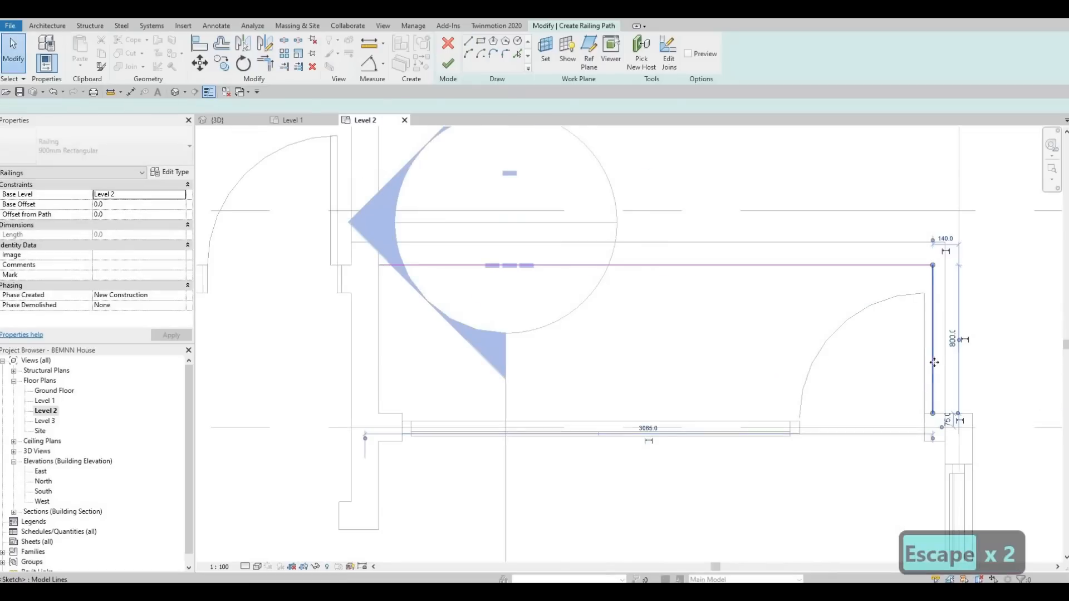
{"action": "key", "text": "Right"}
{"action": "key", "text": "Right"}
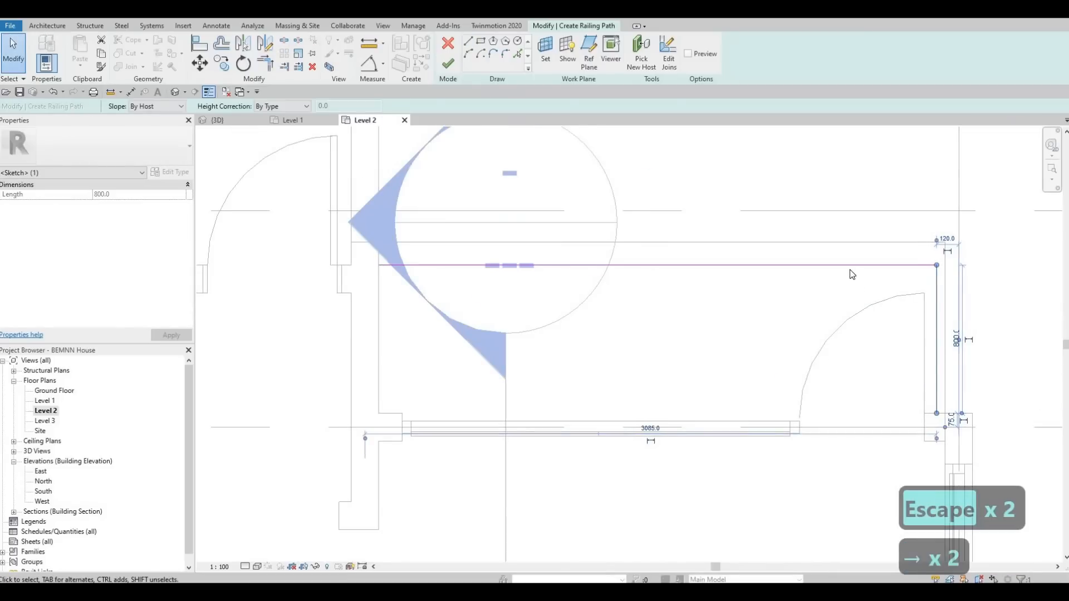
Nudge the horizontal railing path line up six steps and finish the railing
{"action": "left_click", "coordinate": [849, 270]}
{"action": "key", "text": "Up"}
{"action": "key", "text": "Up"}
{"action": "key", "text": "Up"}
{"action": "key", "text": "Up"}
{"action": "key", "text": "Up"}
{"action": "key", "text": "Up"}
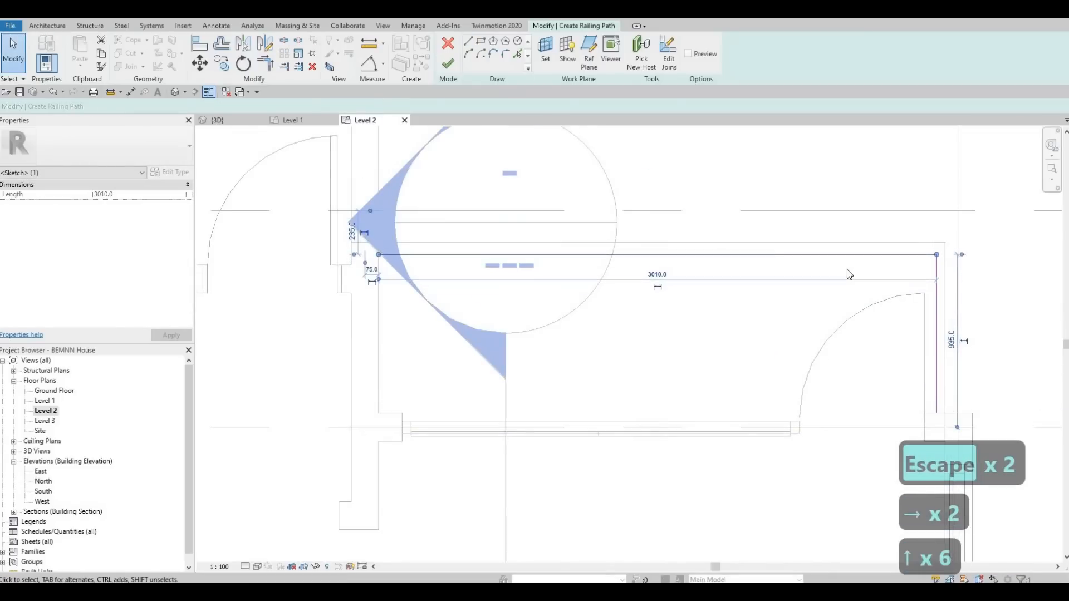
{"action": "scroll", "coordinate": [845, 272], "scroll_direction": "down", "scroll_amount": 2}
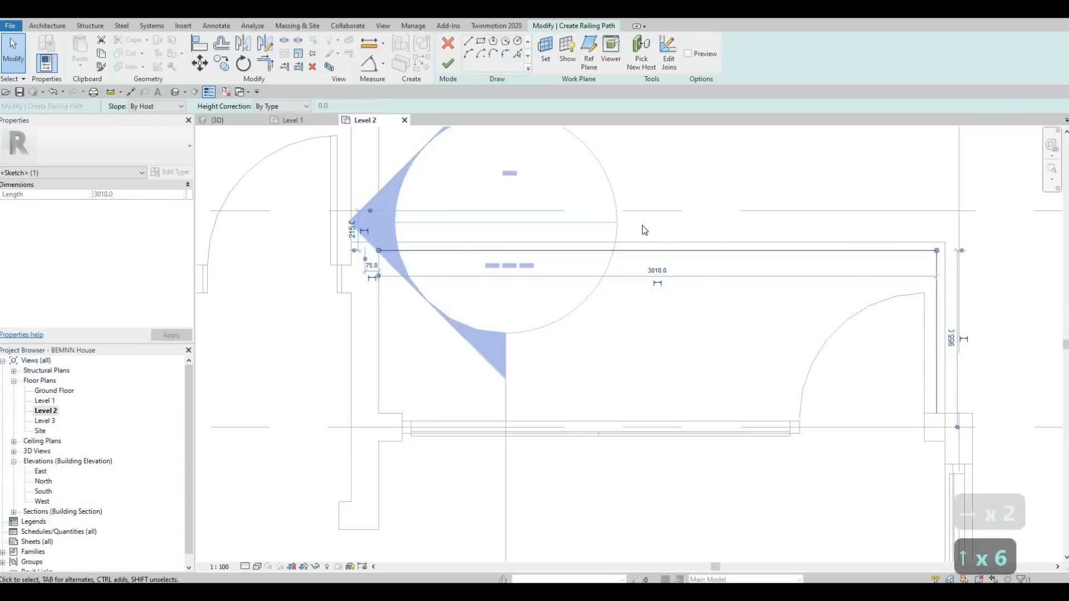
{"action": "left_click", "coordinate": [439, 65]}
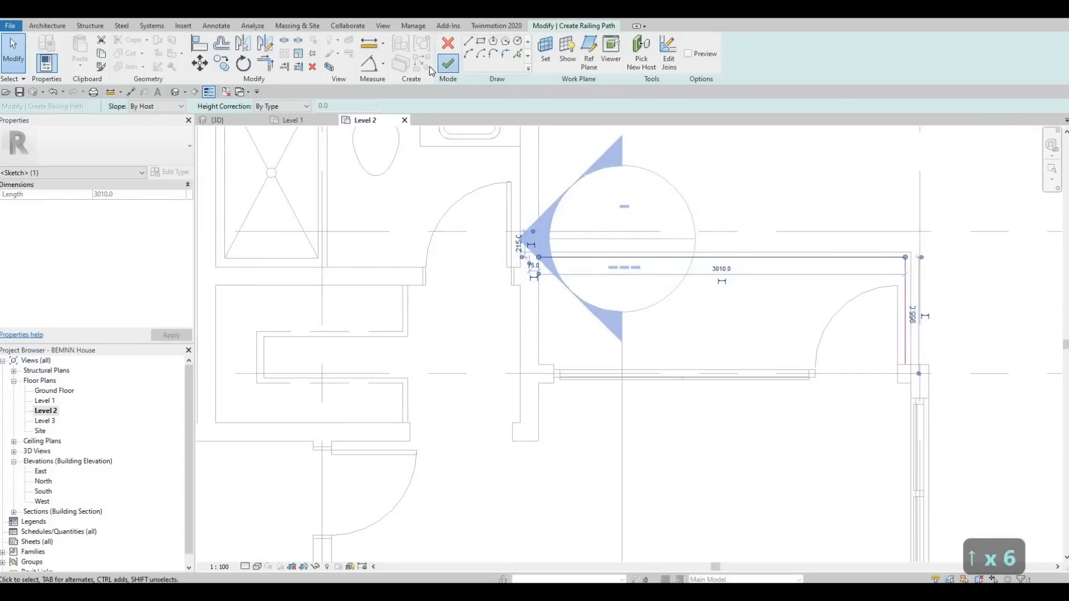
{"action": "key", "text": "Escape"}
{"action": "key", "text": "Escape"}
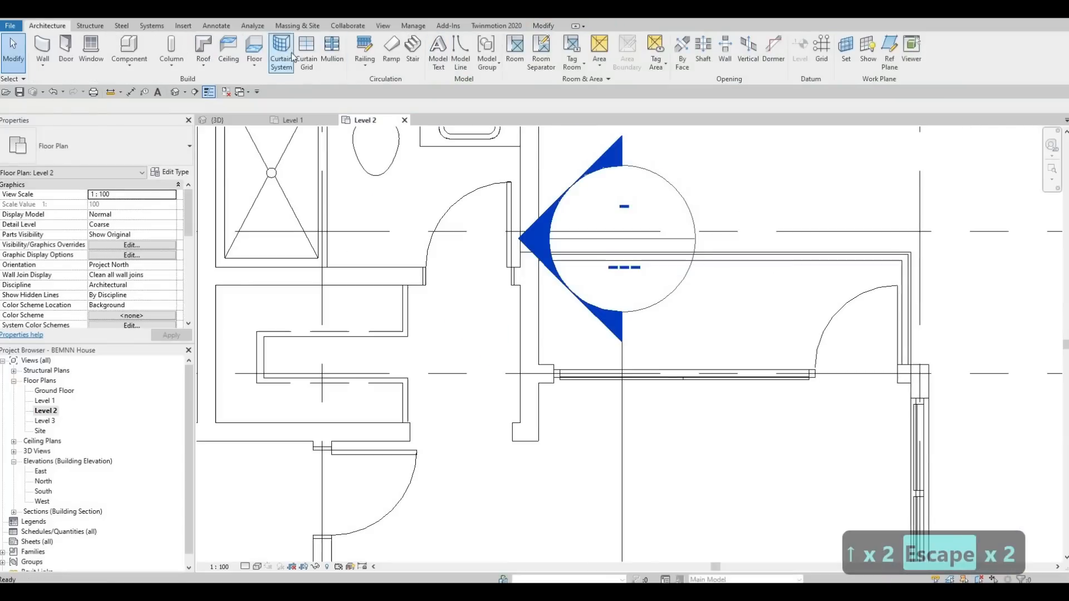
Start another railing and sketch an L-shaped path along the lower bedroom's exterior glazed wall
{"action": "left_click", "coordinate": [363, 50]}
{"action": "scroll", "coordinate": [759, 366], "scroll_direction": "down", "scroll_amount": 3}
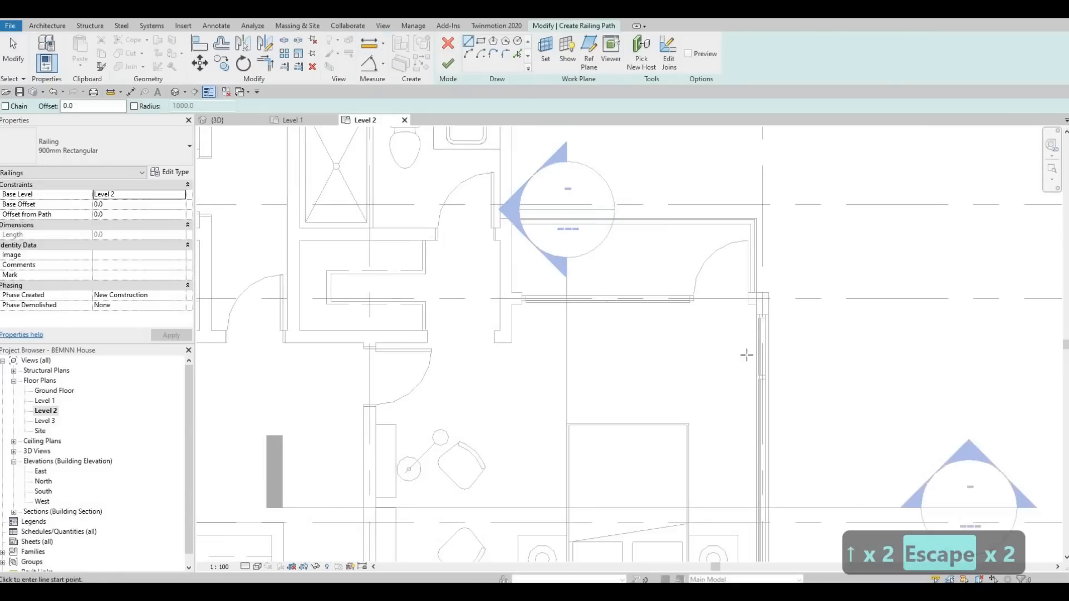
{"action": "scroll", "coordinate": [759, 367], "scroll_direction": "down", "scroll_amount": 3}
{"action": "scroll", "coordinate": [687, 389], "scroll_direction": "up", "scroll_amount": 7}
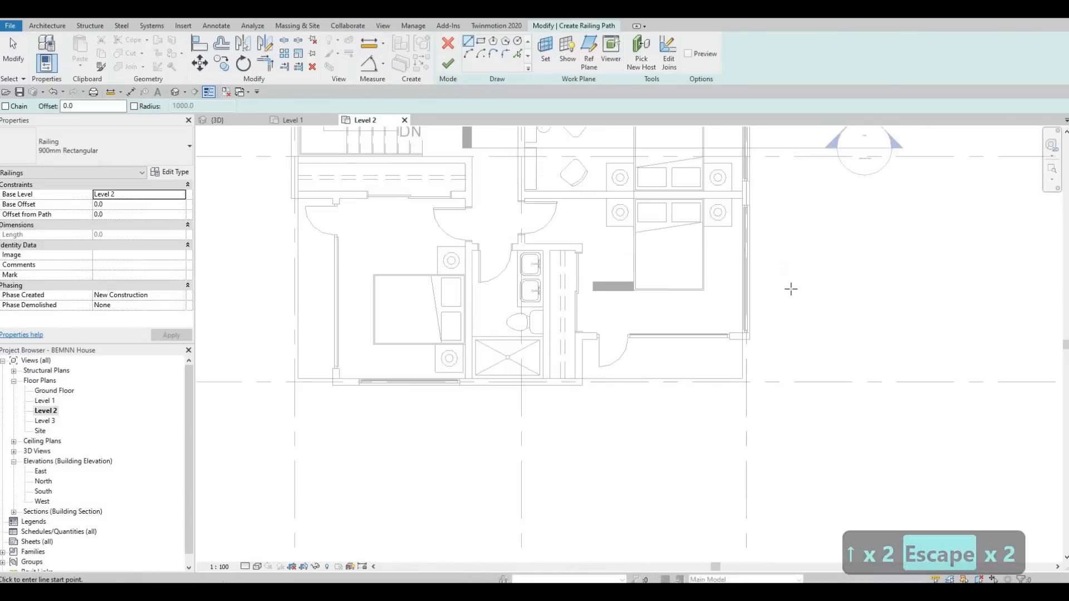
{"action": "left_click", "coordinate": [806, 265]}
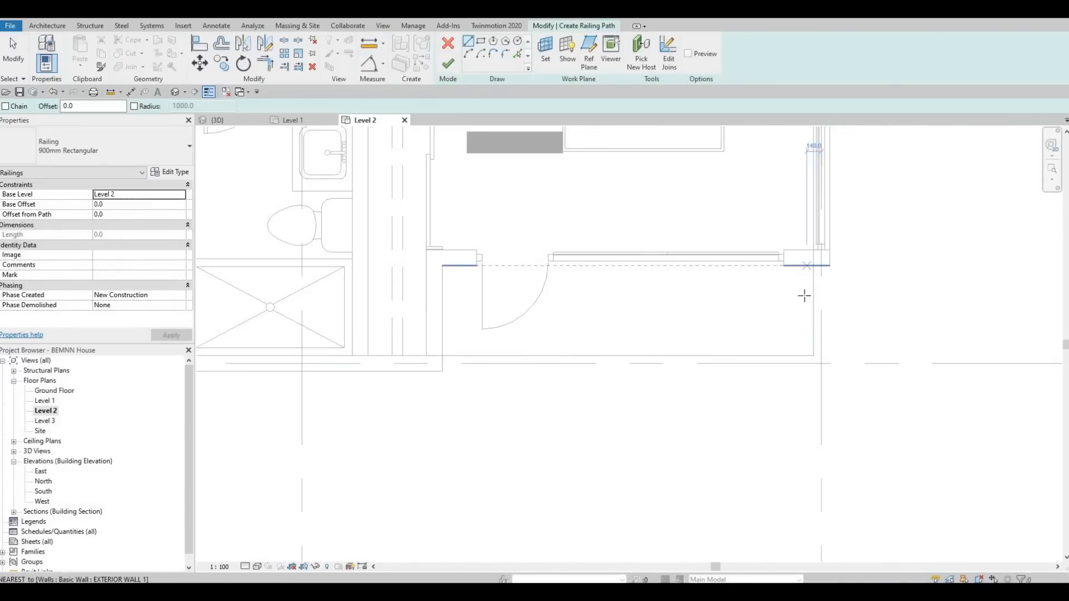
{"action": "left_click", "coordinate": [614, 347]}
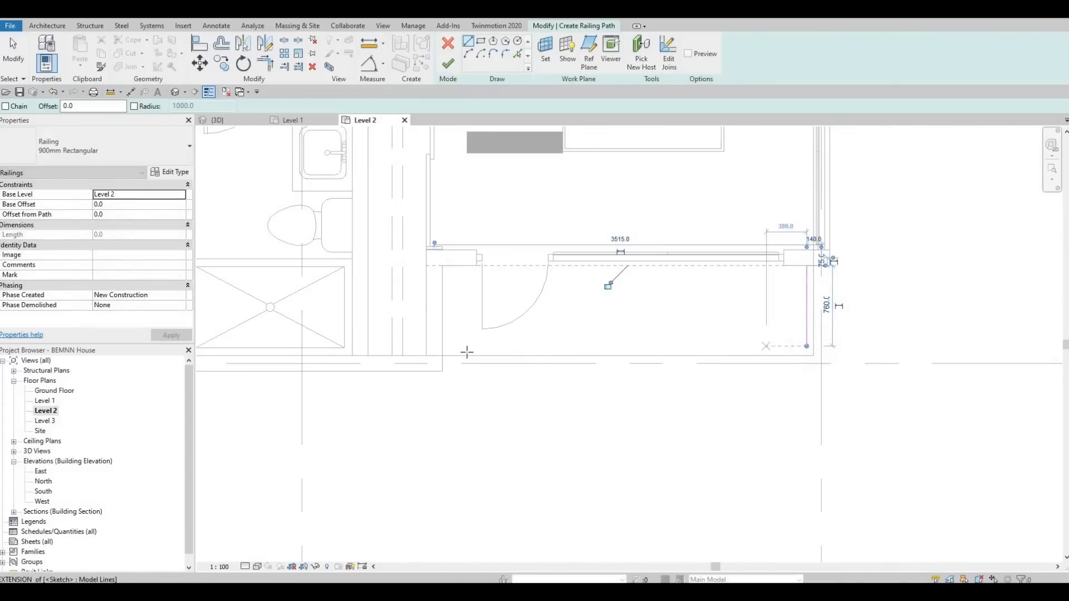
{"action": "left_click", "coordinate": [442, 346]}
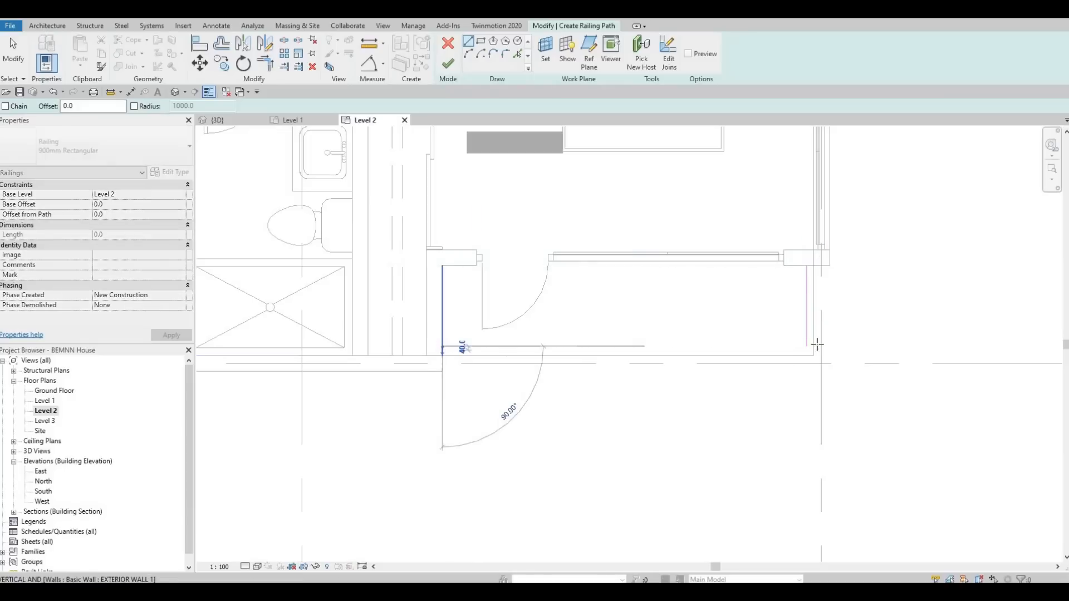
{"action": "key", "text": "Escape"}
{"action": "key", "text": "Escape"}
{"action": "key", "text": "Escape"}
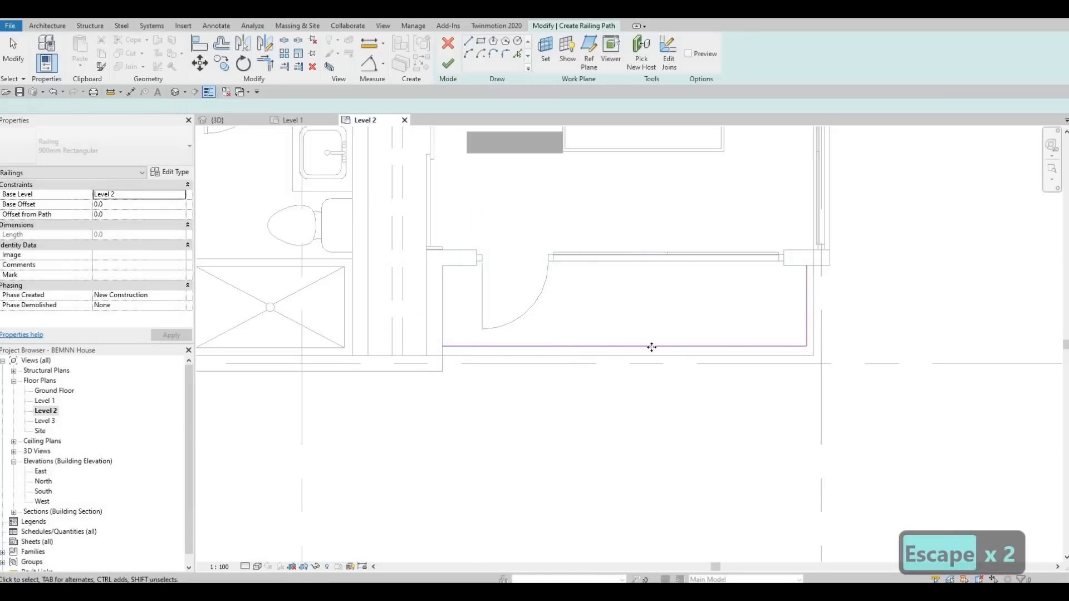
Nudge the horizontal railing path line down three steps
{"action": "left_click", "coordinate": [674, 346]}
{"action": "scroll", "coordinate": [674, 347], "scroll_direction": "up", "scroll_amount": 3}
{"action": "key", "text": "Down"}
{"action": "key", "text": "Down"}
{"action": "key", "text": "Down"}
{"action": "key", "text": "Down"}
{"action": "key", "text": "Down"}
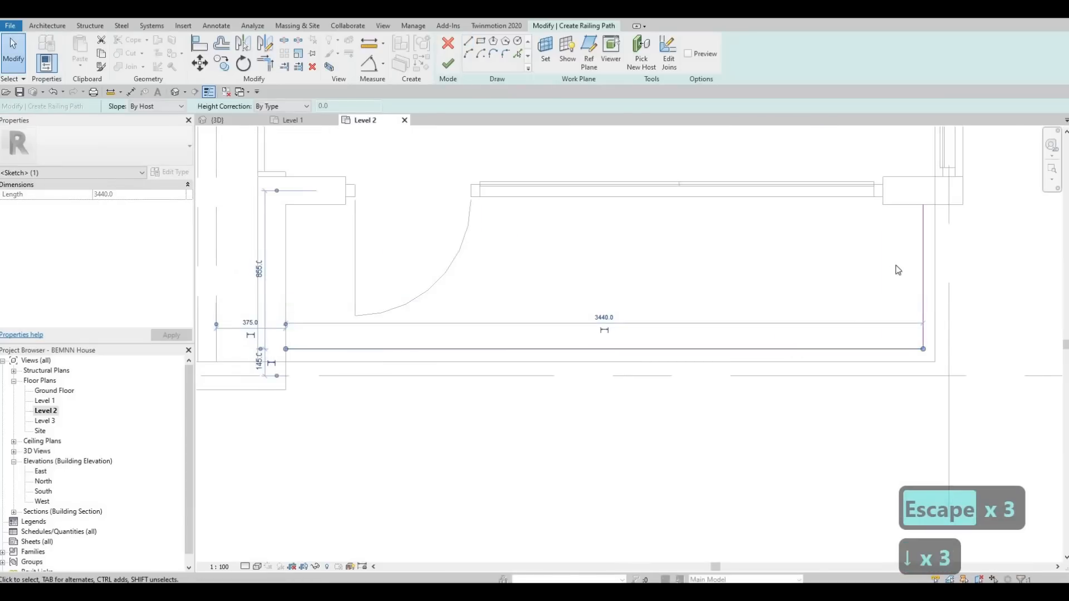
Nudge the vertical railing path line two steps right and finish the railing
{"action": "left_click", "coordinate": [922, 247]}
{"action": "key", "text": "Right"}
{"action": "key", "text": "Right"}
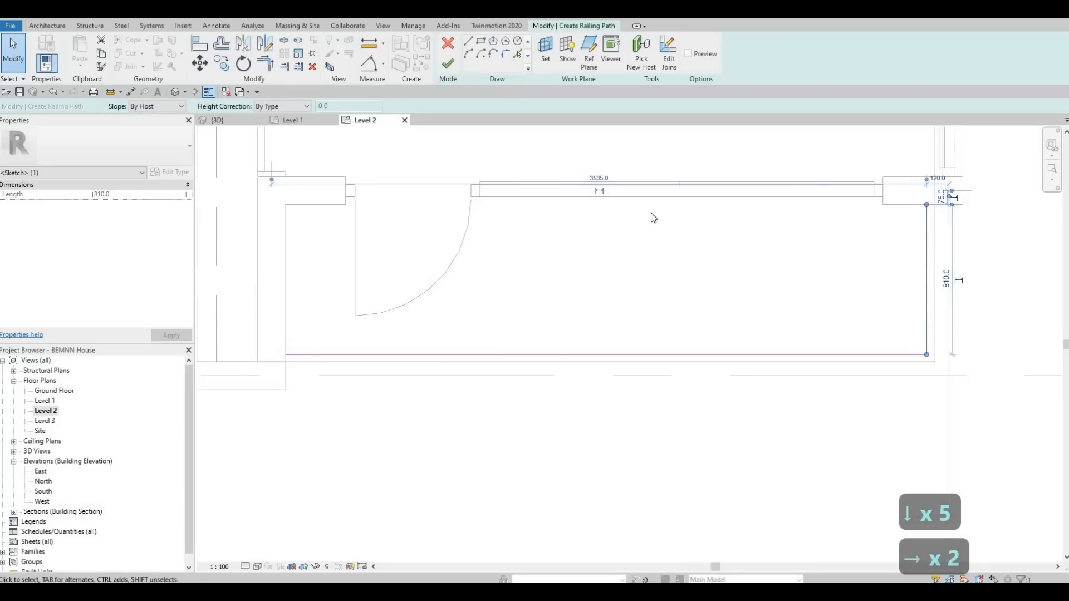
{"action": "left_click", "coordinate": [448, 64]}
{"action": "scroll", "coordinate": [710, 257], "scroll_direction": "down", "scroll_amount": 3}
{"action": "mouse_move", "coordinate": [446, 301]}
{"action": "middle_mouse_down"}
{"action": "mouse_move", "coordinate": [835, 351]}
{"action": "mouse_move", "coordinate": [583, 213]}
{"action": "mouse_move", "coordinate": [965, 253]}
{"action": "middle_mouse_up"}
{"action": "key", "text": "Escape"}
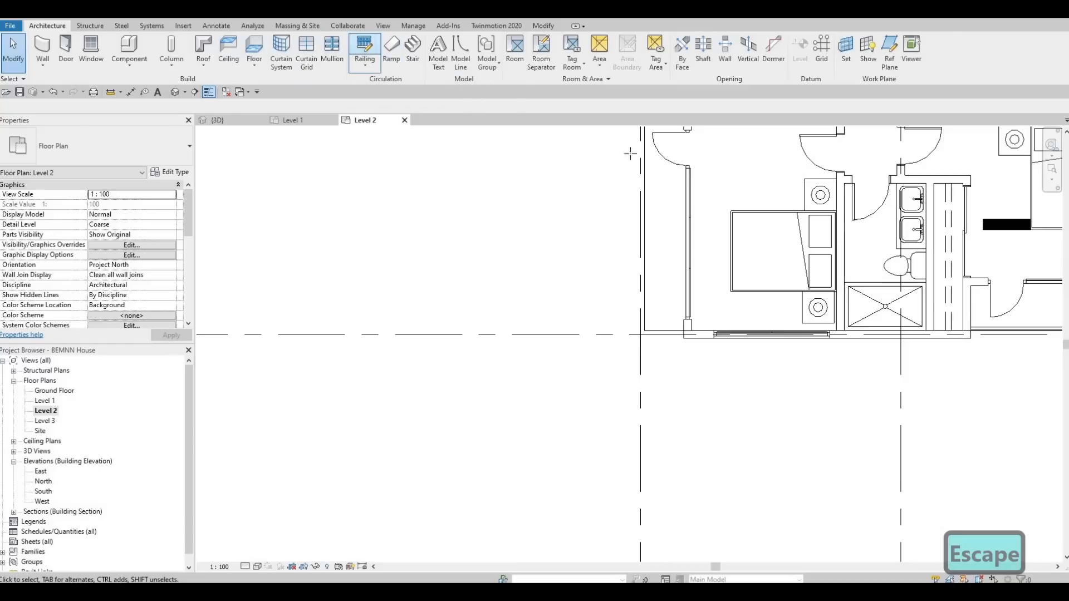
{"action": "scroll", "coordinate": [641, 209], "scroll_direction": "up", "scroll_amount": 4}
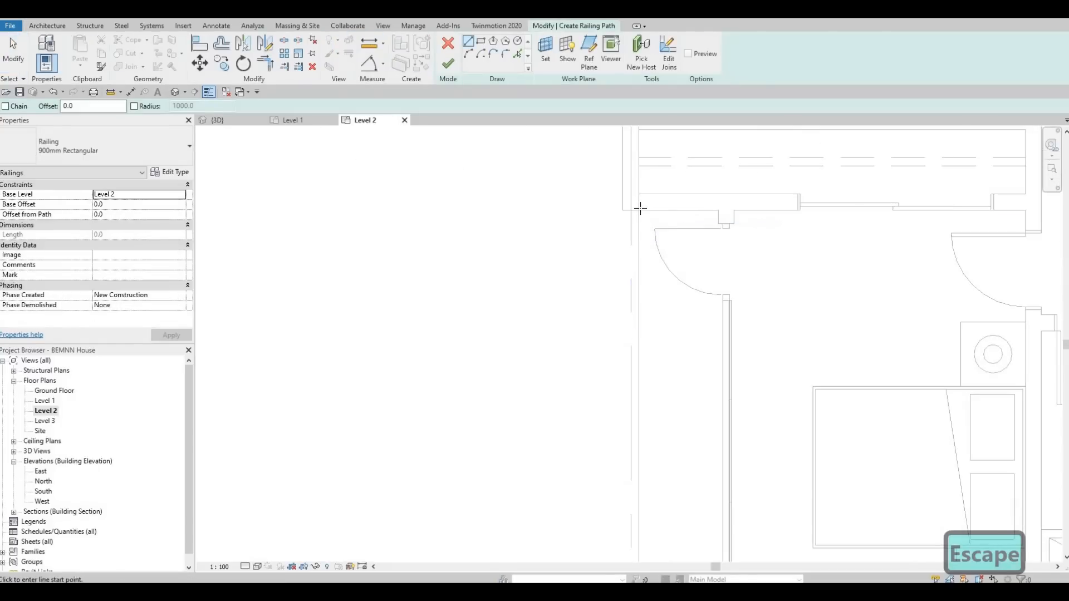
Sketch another railing path with a vertical segment and a horizontal segment about 705 mm long, then finish the railing
{"action": "scroll", "coordinate": [645, 211], "scroll_direction": "up", "scroll_amount": 3}
{"action": "left_click", "coordinate": [645, 211]}
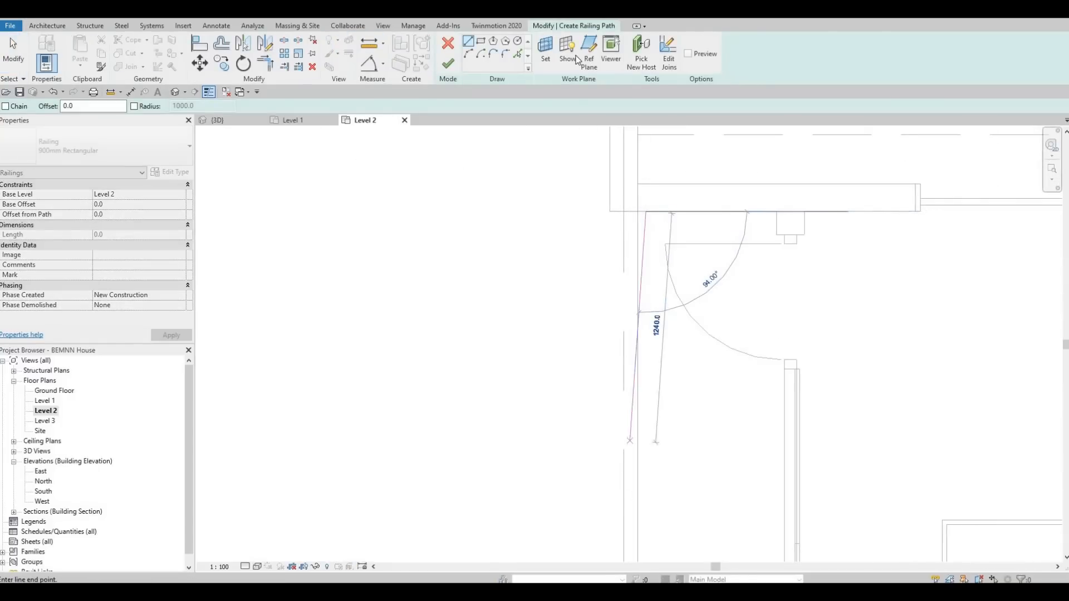
{"action": "middle_click_drag", "start_coordinate": [627, 488], "coordinate": [578, 78]}
{"action": "scroll", "coordinate": [600, 414], "scroll_direction": "up", "scroll_amount": 1}
{"action": "middle_click_drag", "start_coordinate": [601, 414], "coordinate": [566, 54]}
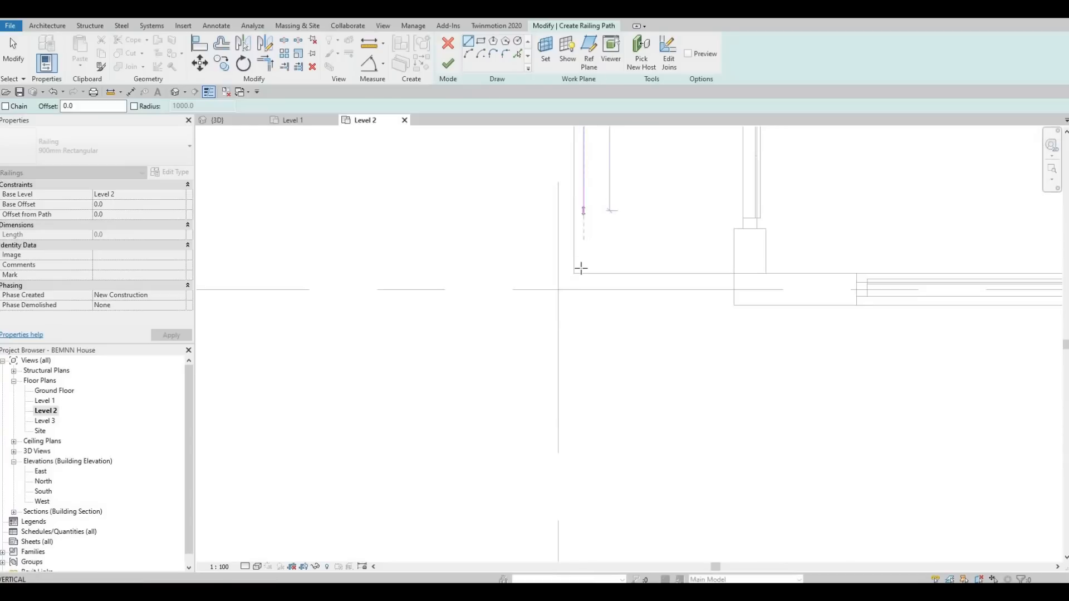
{"action": "scroll", "coordinate": [578, 258], "scroll_direction": "up", "scroll_amount": 2}
{"action": "left_click", "coordinate": [588, 270]}
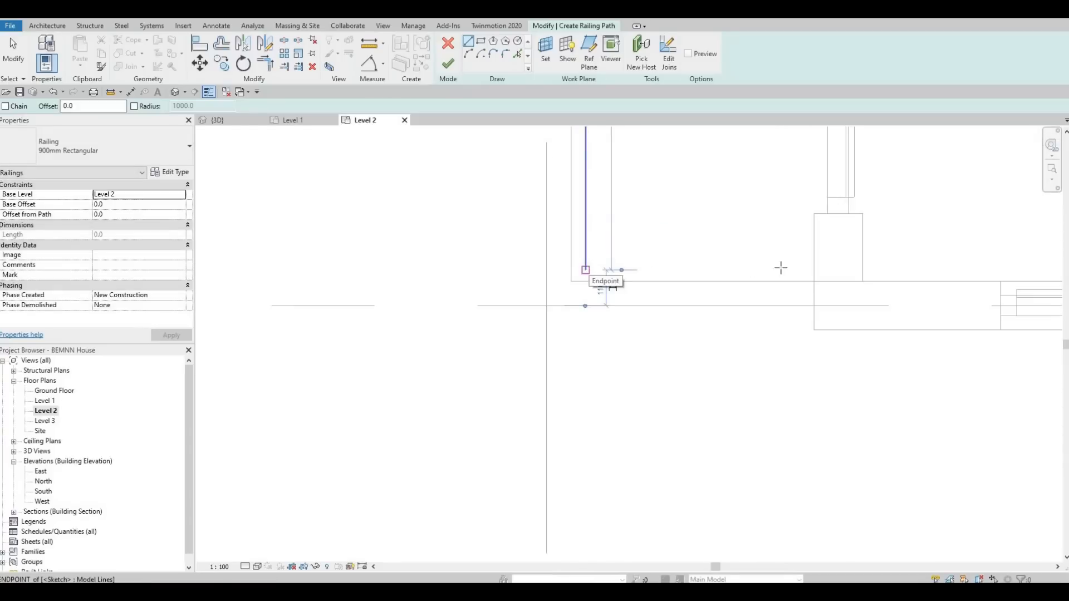
{"action": "left_click", "coordinate": [814, 270]}
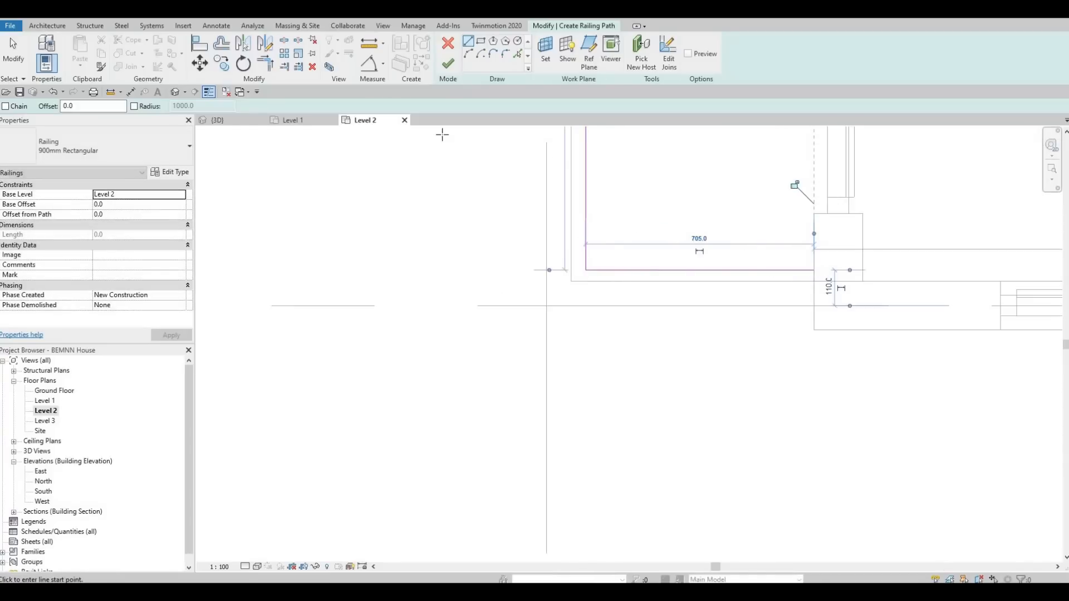
{"action": "key", "text": "Escape"}
{"action": "left_click", "coordinate": [453, 75]}
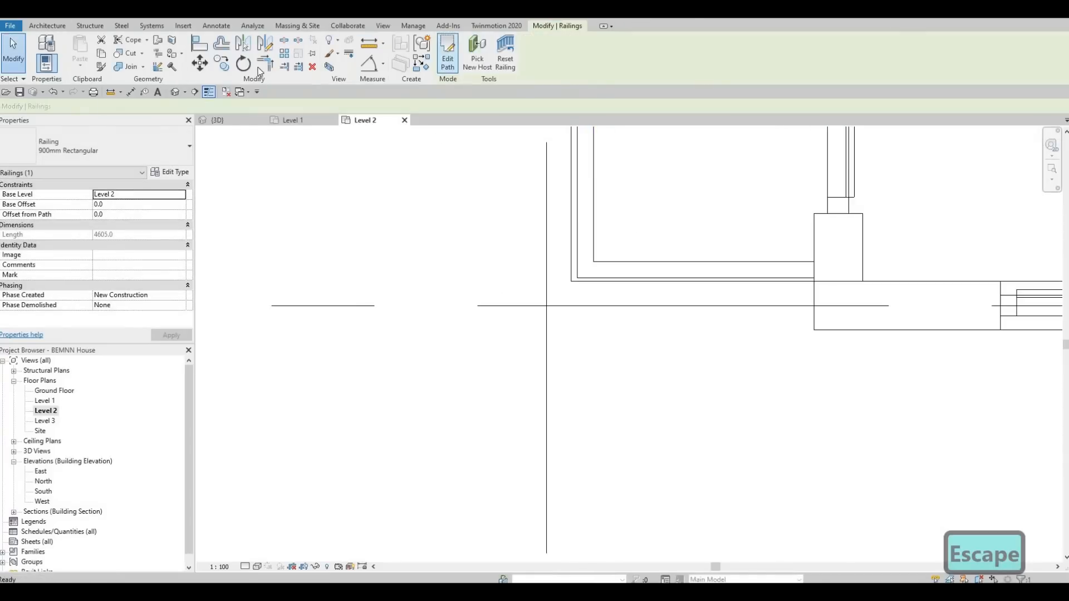
Switch to the 3D view and set the visual style to Realistic
{"action": "key", "text": "Escape"}
{"action": "key", "text": "Escape"}
{"action": "left_click", "coordinate": [219, 120]}
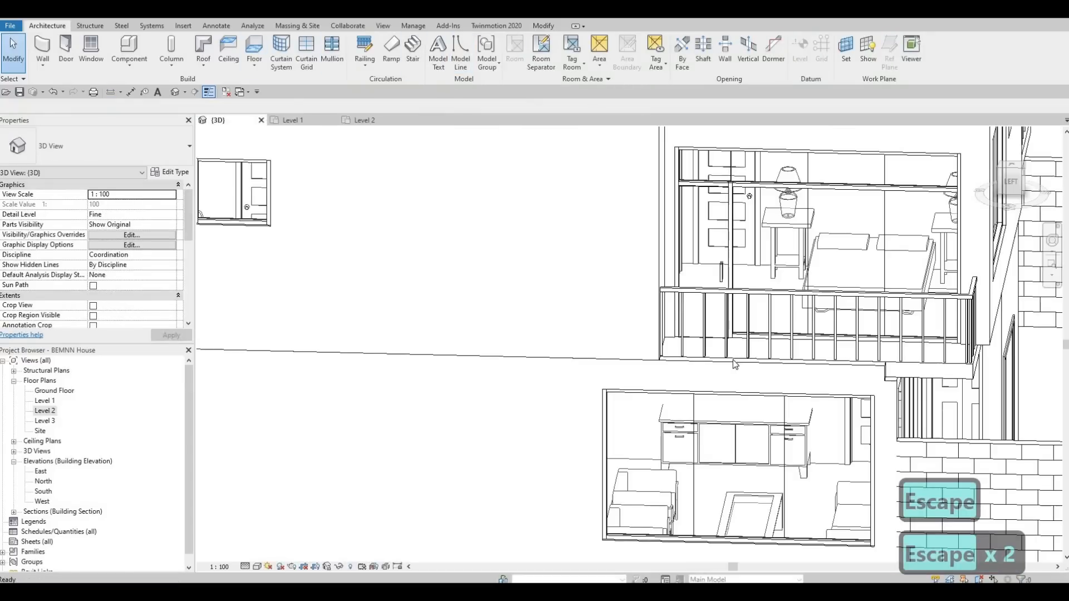
{"action": "middle_click_drag", "start_coordinate": [758, 387], "coordinate": [713, 377]}
{"action": "scroll", "coordinate": [699, 370], "scroll_direction": "down", "scroll_amount": 2}
{"action": "middle_click_drag", "start_coordinate": [611, 389], "coordinate": [568, 426], "text": "shift"}
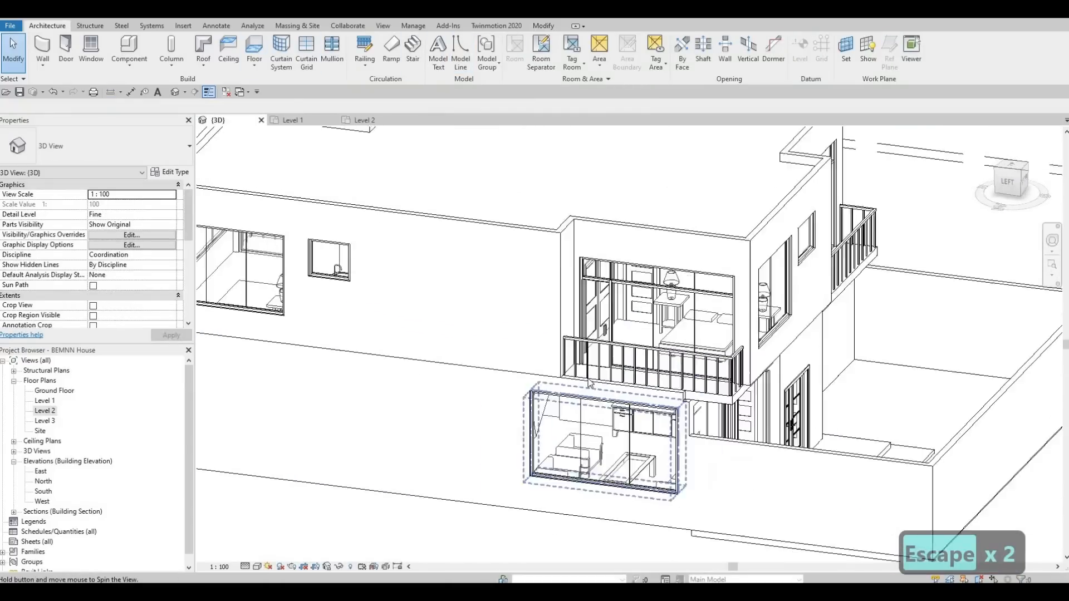
{"action": "middle_click_drag", "start_coordinate": [663, 328], "coordinate": [577, 449], "text": "shift"}
{"action": "middle_click_drag", "start_coordinate": [809, 437], "coordinate": [630, 461], "text": "shift"}
{"action": "middle_click_drag", "start_coordinate": [473, 426], "coordinate": [724, 431]}
{"action": "scroll", "coordinate": [635, 419], "scroll_direction": "down", "scroll_amount": 2}
{"action": "middle_click_drag", "start_coordinate": [569, 472], "coordinate": [246, 569]}
{"action": "left_click", "coordinate": [258, 567]}
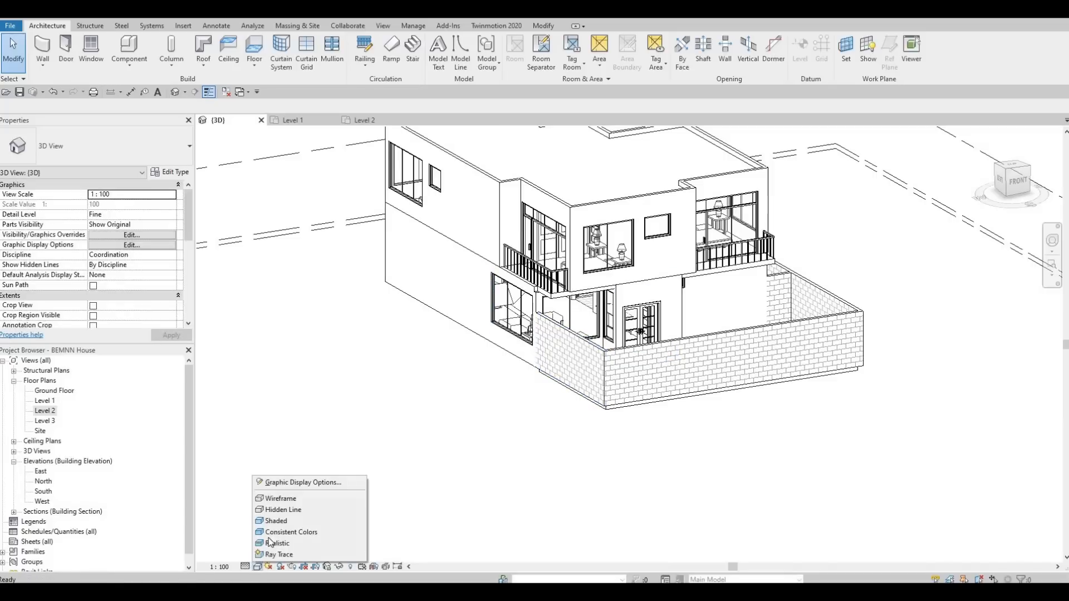
{"action": "left_click", "coordinate": [270, 545]}
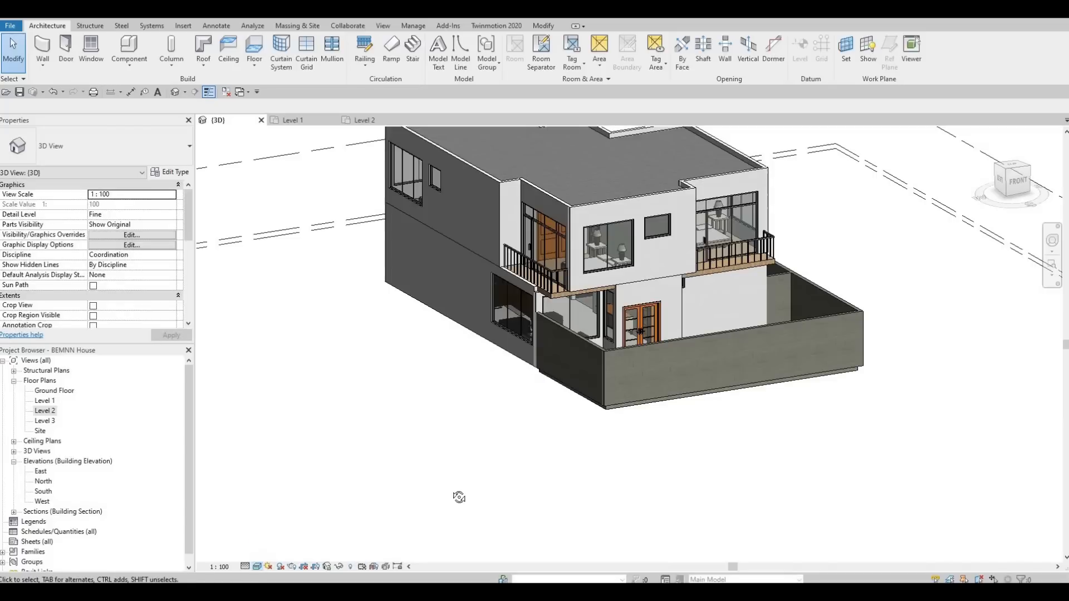
Orbit and zoom around the 3D model to review the house and its railings
{"action": "middle_click_drag", "start_coordinate": [437, 420], "coordinate": [356, 432], "text": "shift"}
{"action": "scroll", "coordinate": [456, 418], "scroll_direction": "up", "scroll_amount": 2}
{"action": "middle_click_drag", "start_coordinate": [456, 415], "coordinate": [356, 445], "text": "shift"}
{"action": "middle_click_drag", "start_coordinate": [357, 446], "coordinate": [405, 424]}
{"action": "scroll", "coordinate": [445, 470], "scroll_direction": "down", "scroll_amount": 6}
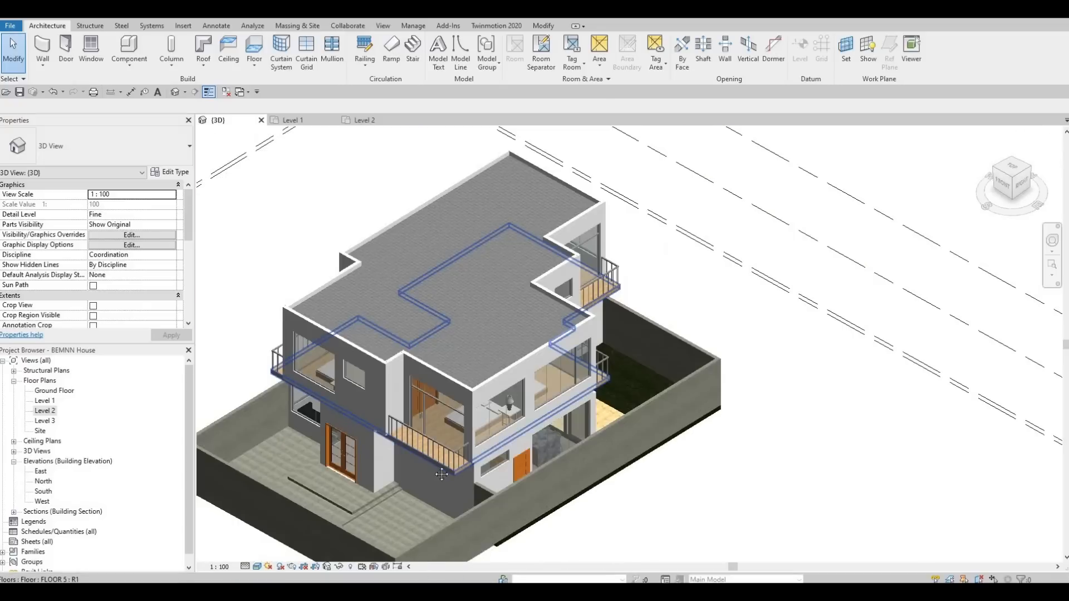
{"action": "middle_click_drag", "start_coordinate": [508, 415], "coordinate": [592, 360]}
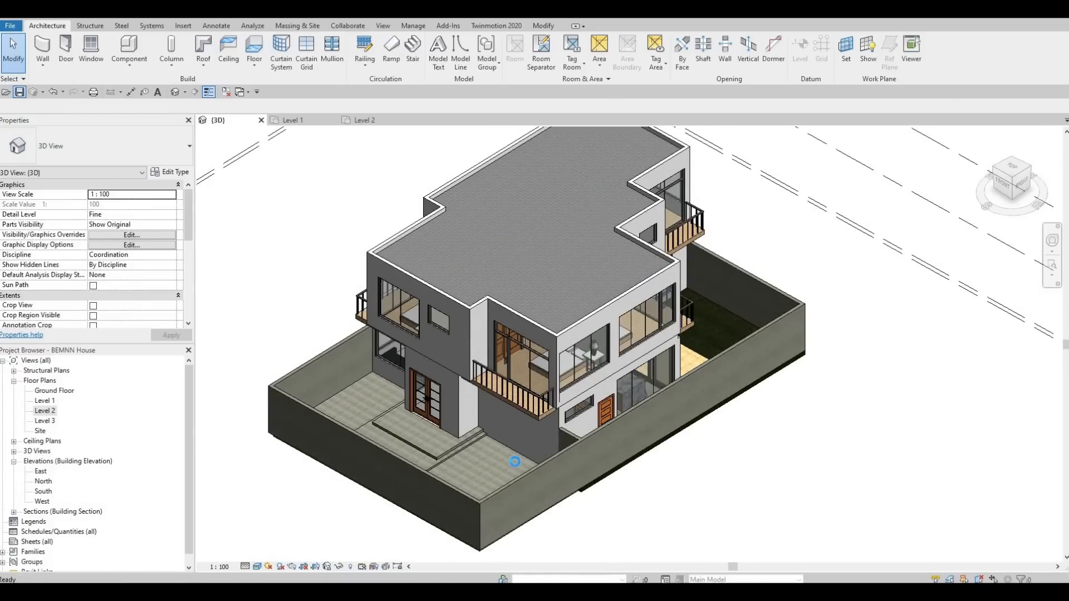
{"action": "middle_click_drag", "start_coordinate": [523, 471], "coordinate": [582, 449], "text": "shift"}
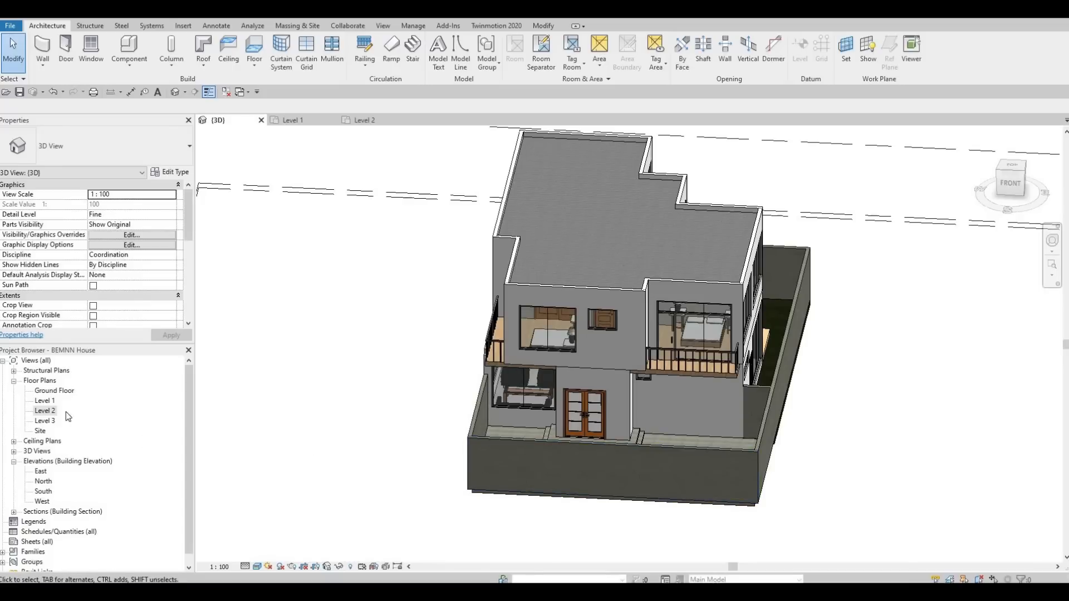
Open the Level 1 plan and place two rooms in the small bathroom and the adjoining laundry space
{"action": "left_click", "coordinate": [51, 409]}
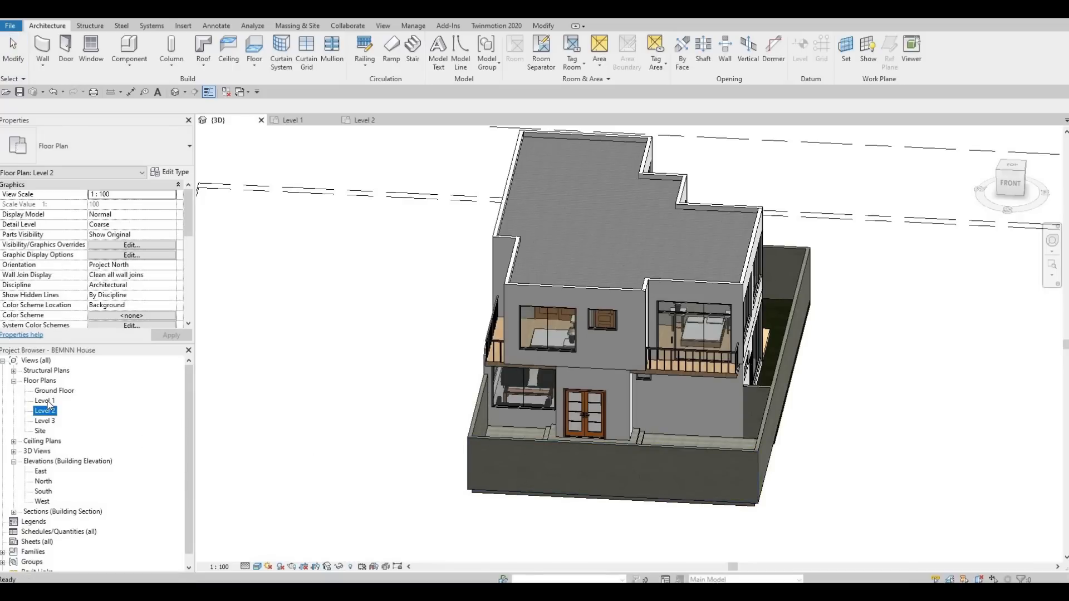
{"action": "double_click", "coordinate": [45, 401]}
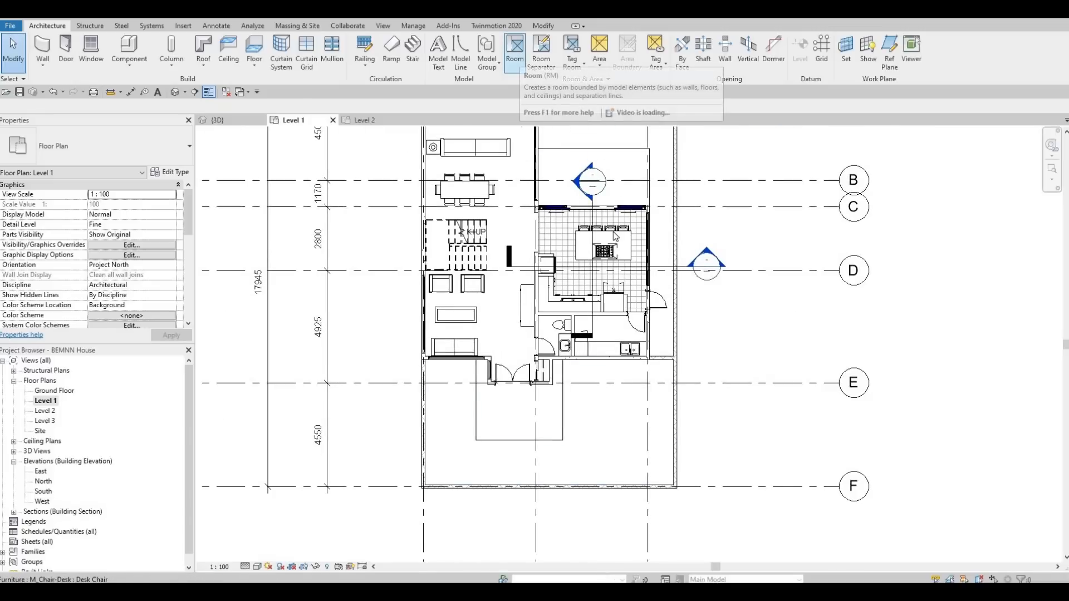
{"action": "left_click", "coordinate": [520, 57]}
{"action": "scroll", "coordinate": [470, 219], "scroll_direction": "up", "scroll_amount": 2}
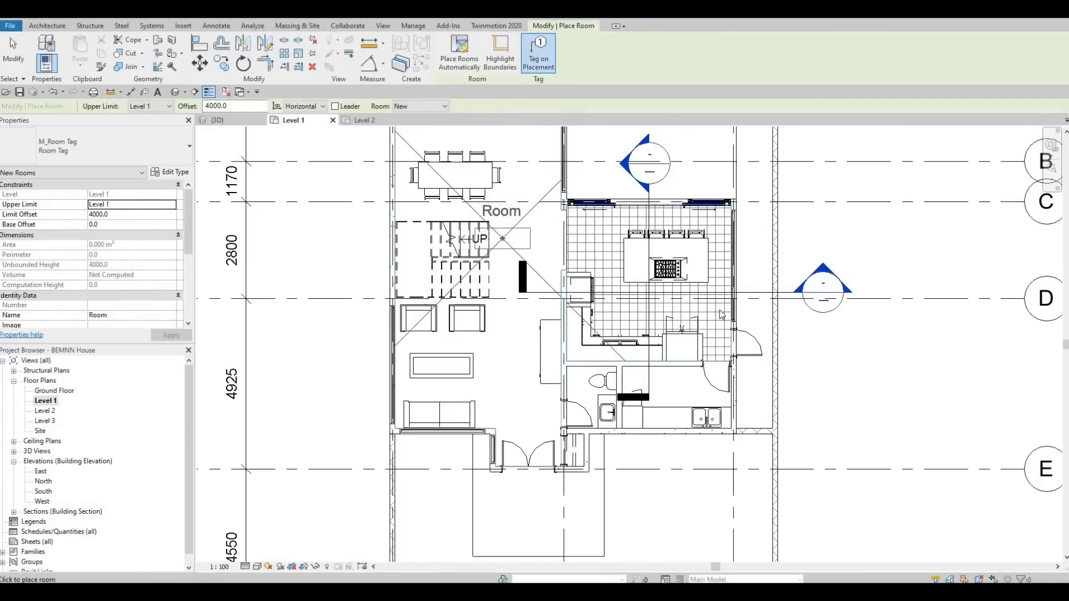
{"action": "scroll", "coordinate": [612, 403], "scroll_direction": "up", "scroll_amount": 5}
{"action": "left_click", "coordinate": [549, 424]}
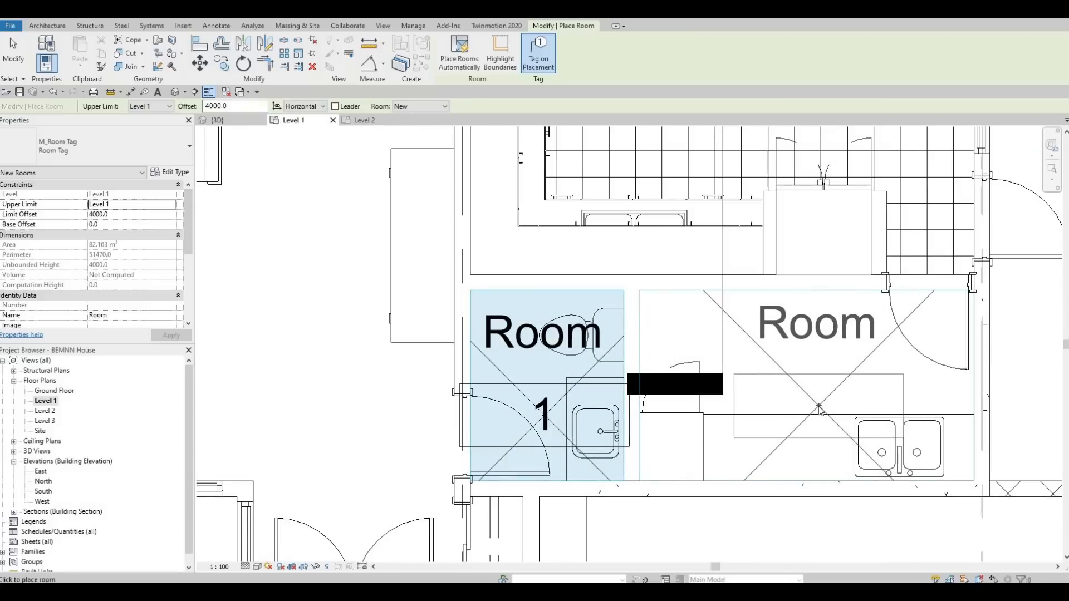
{"action": "left_click", "coordinate": [703, 426]}
{"action": "scroll", "coordinate": [703, 426], "scroll_direction": "down", "scroll_amount": 3}
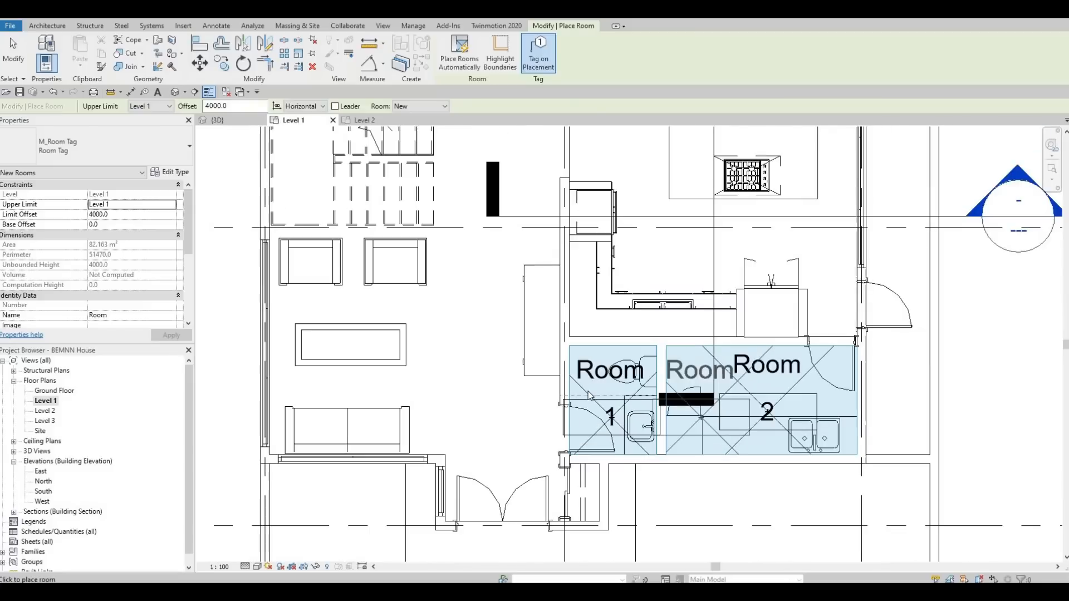
{"action": "scroll", "coordinate": [632, 472], "scroll_direction": "down", "scroll_amount": 3}
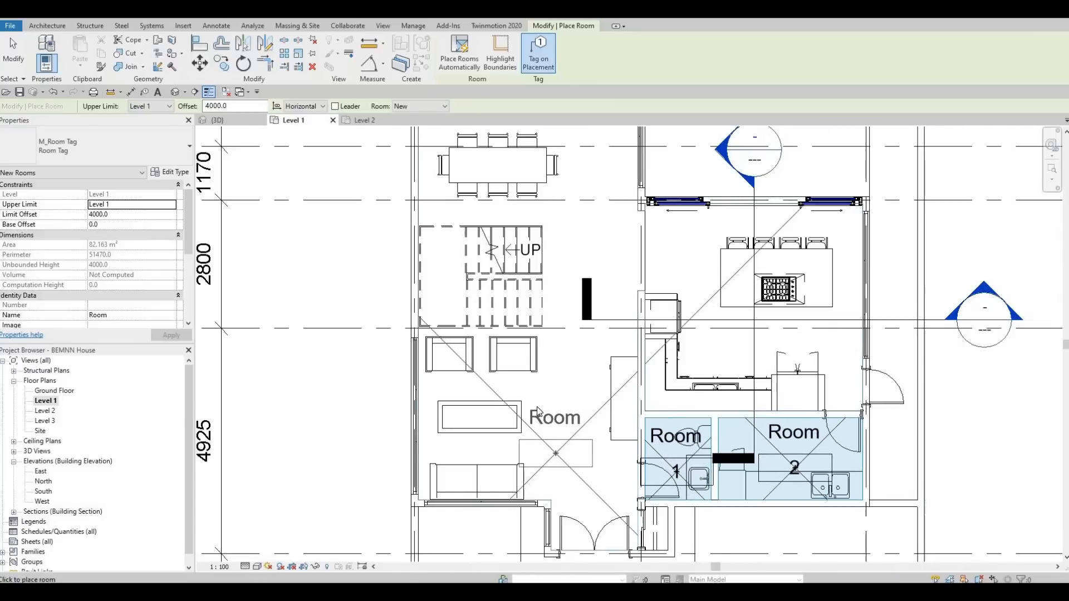
{"action": "middle_click_drag", "start_coordinate": [597, 291], "coordinate": [599, 440]}
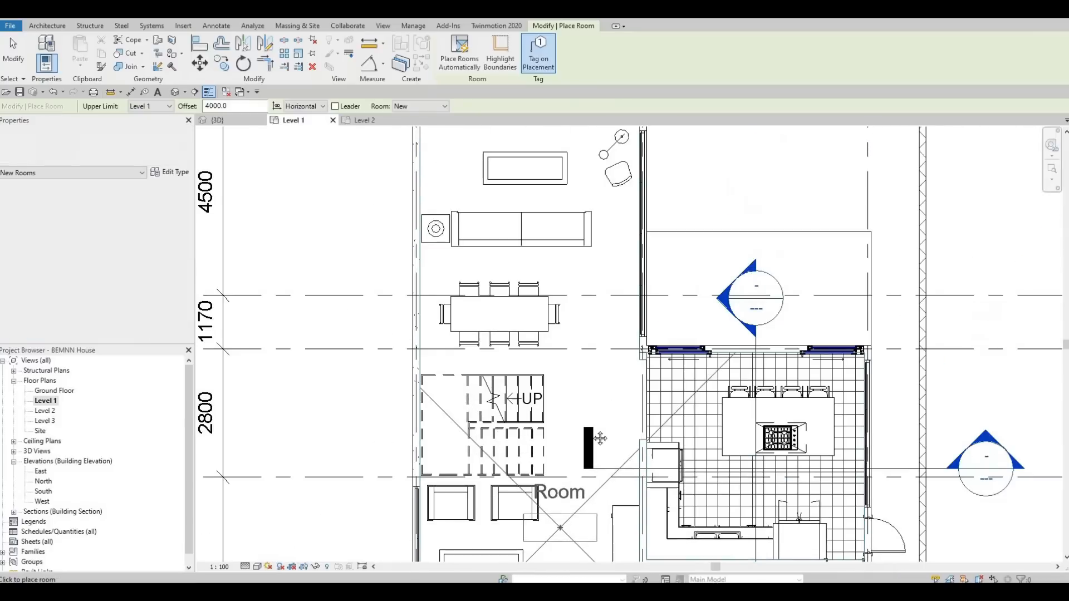
{"action": "middle_click_drag", "start_coordinate": [494, 217], "coordinate": [494, 283]}
{"action": "key", "text": "Escape"}
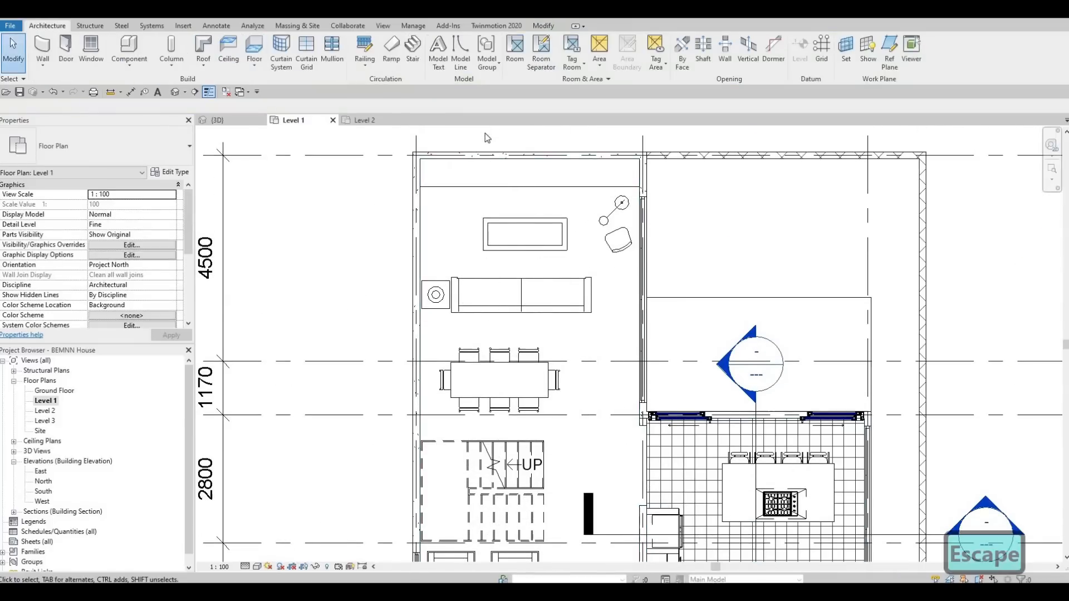
Draw a horizontal room separation line about 4800 mm long across the living area below the stair
{"action": "left_click", "coordinate": [545, 67]}
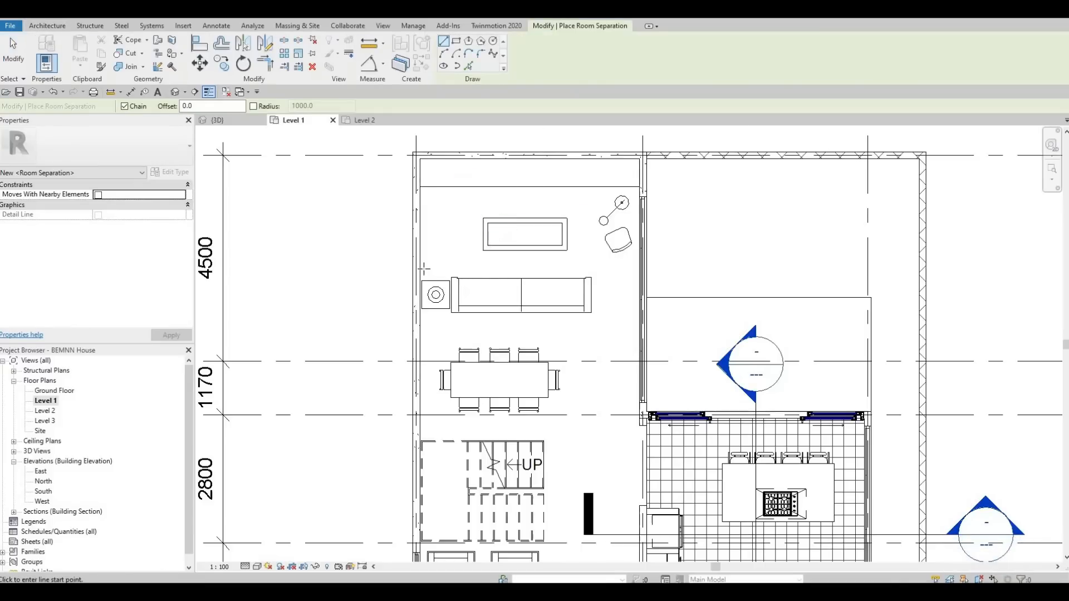
{"action": "left_click", "coordinate": [419, 328]}
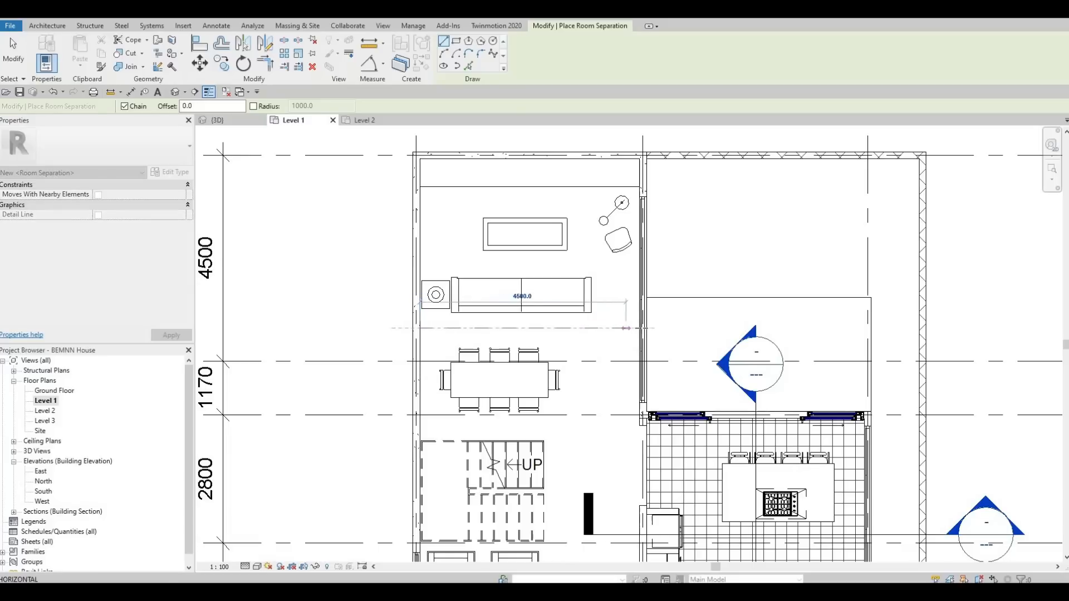
{"action": "key", "text": "Escape"}
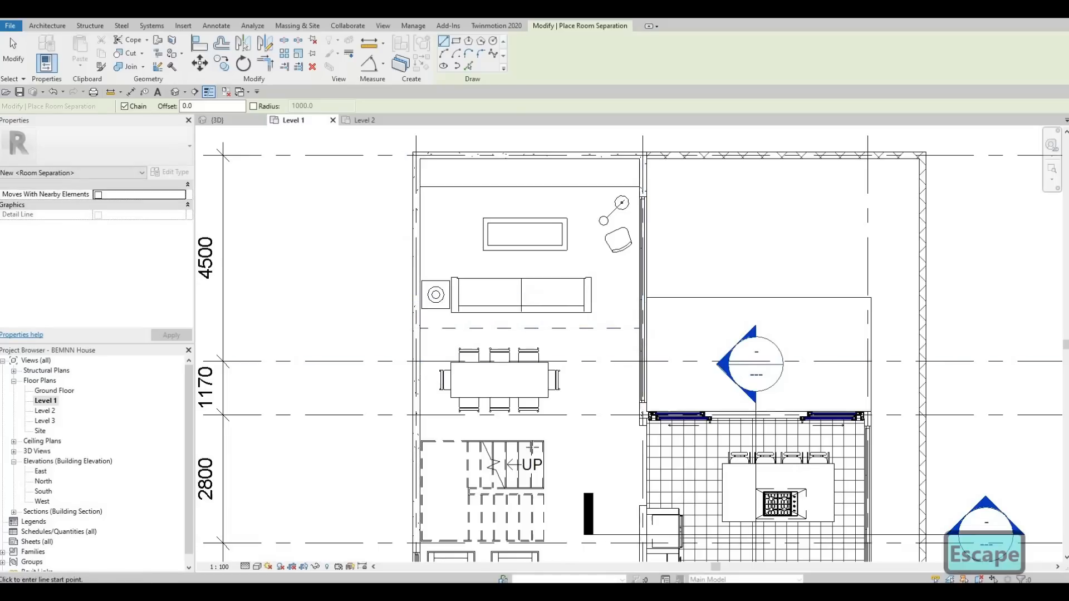
{"action": "middle_click_drag", "start_coordinate": [443, 318], "coordinate": [457, 182]}
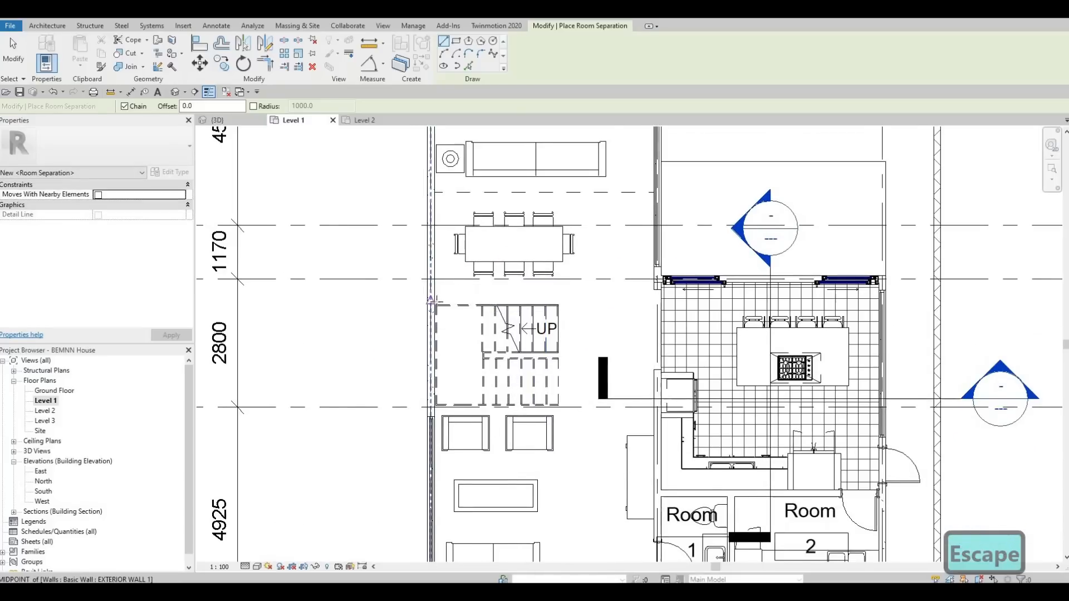
{"action": "left_click", "coordinate": [641, 304]}
{"action": "key", "text": "Escape"}
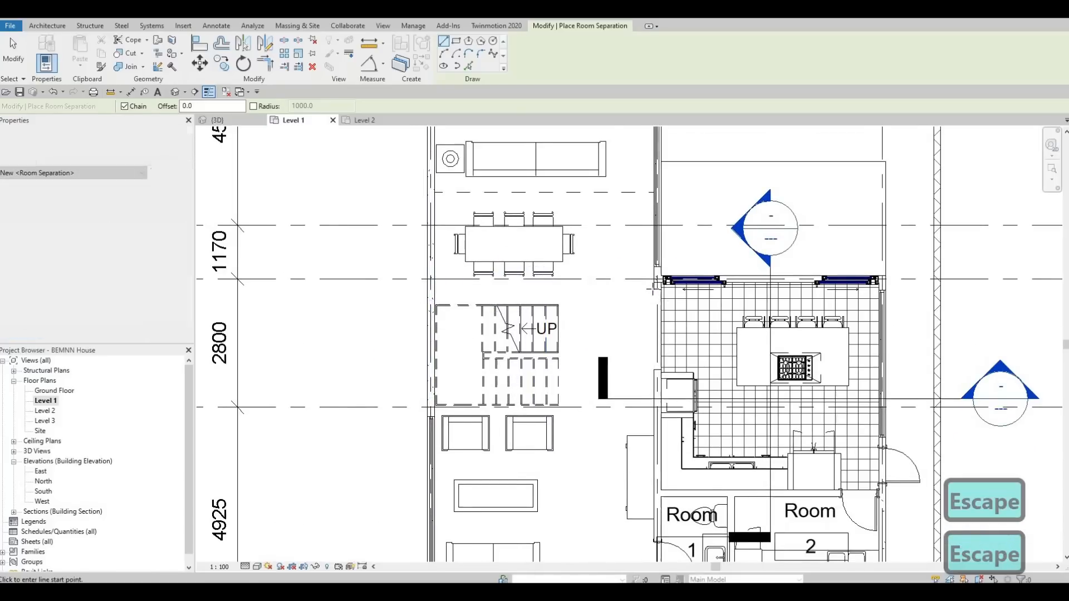
{"action": "left_click", "coordinate": [657, 289]}
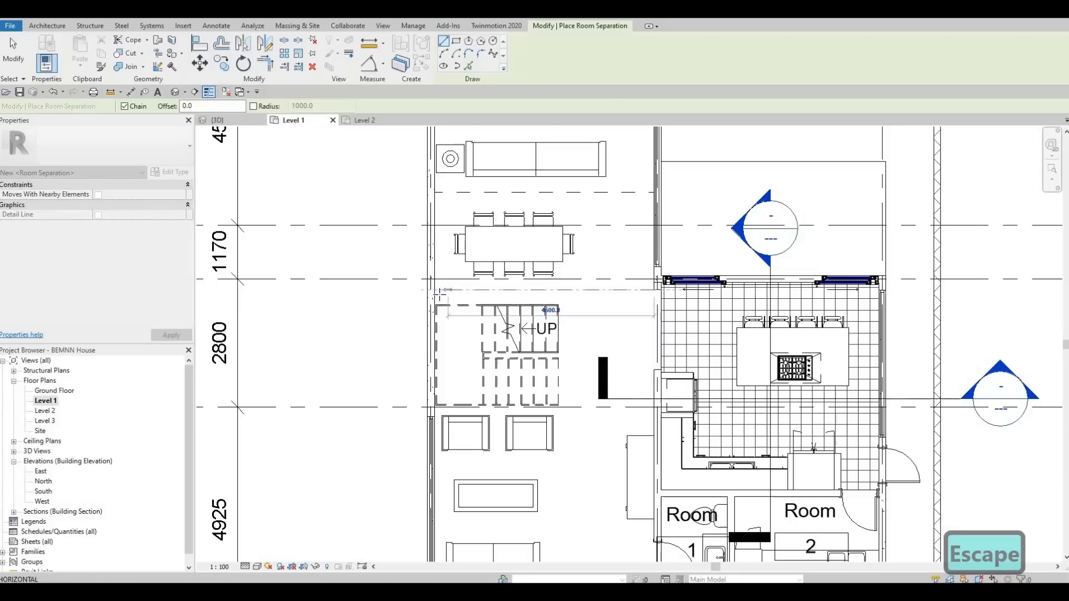
{"action": "key", "text": "Escape"}
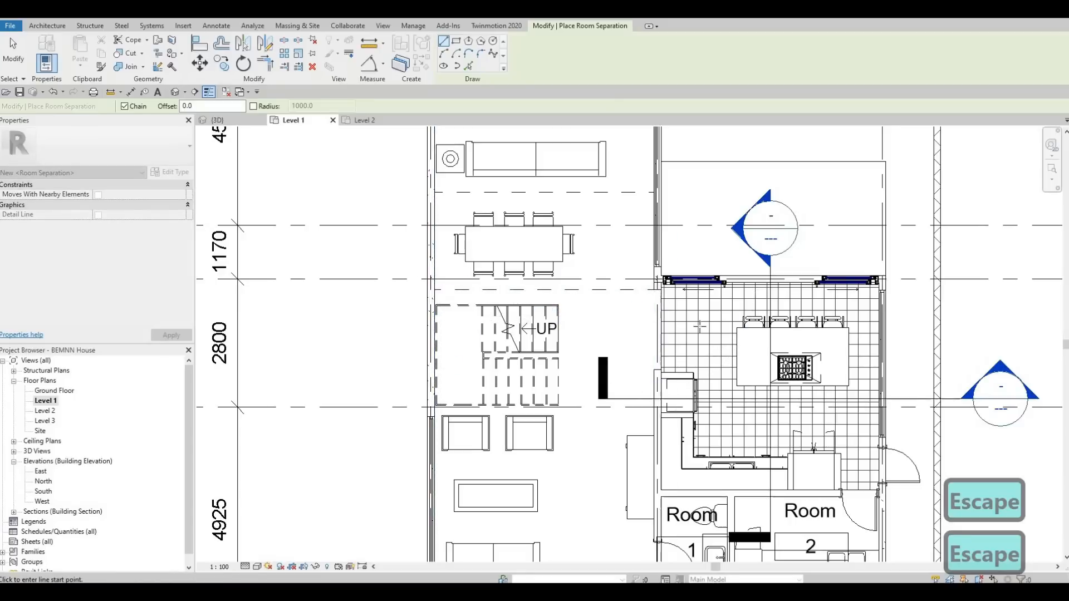
{"action": "scroll", "coordinate": [656, 292], "scroll_direction": "up", "scroll_amount": 2}
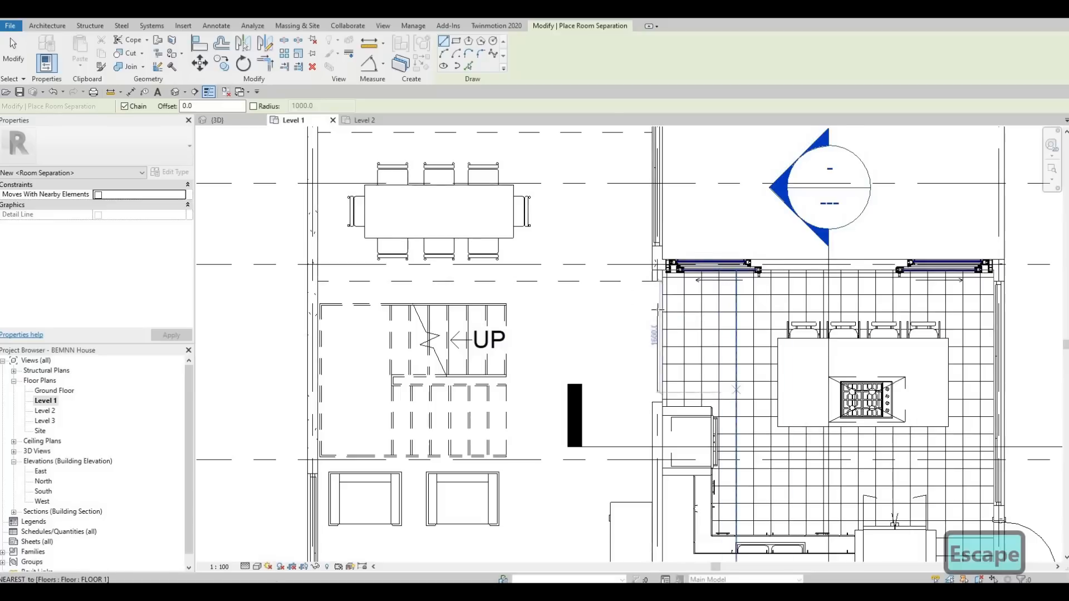
{"action": "scroll", "coordinate": [623, 293], "scroll_direction": "down", "scroll_amount": 2}
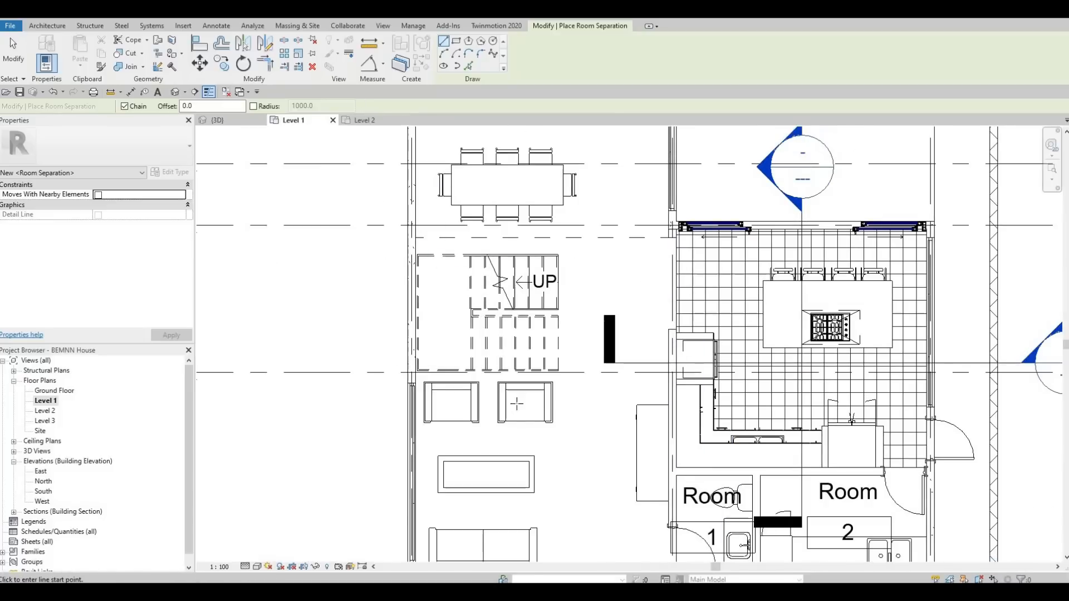
{"action": "middle_click_drag", "start_coordinate": [449, 307], "coordinate": [438, 220]}
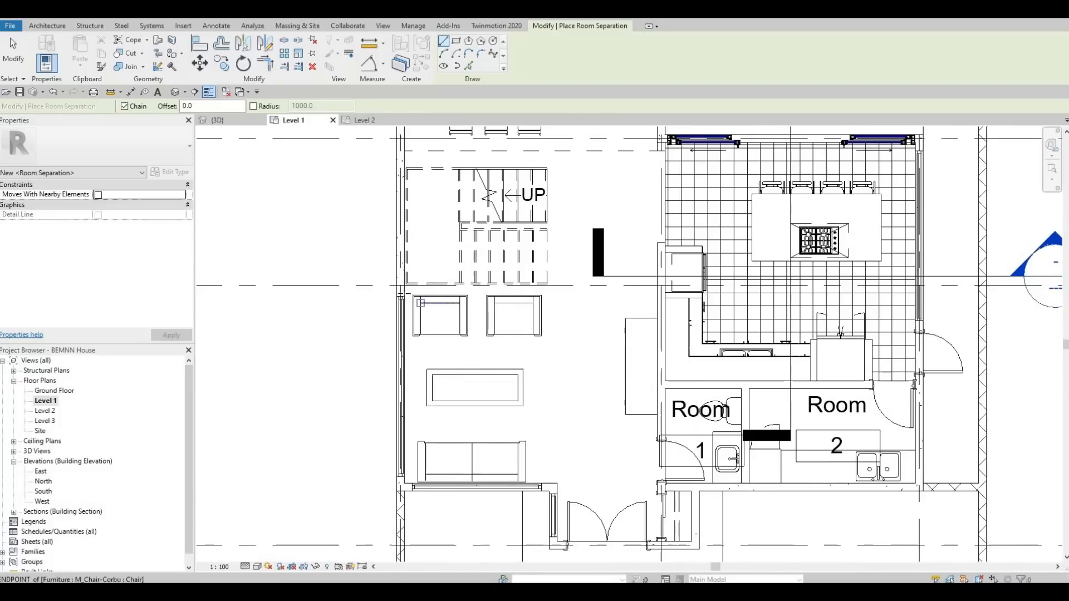
{"action": "left_click", "coordinate": [403, 295]}
{"action": "scroll", "coordinate": [403, 295], "scroll_direction": "up", "scroll_amount": 2}
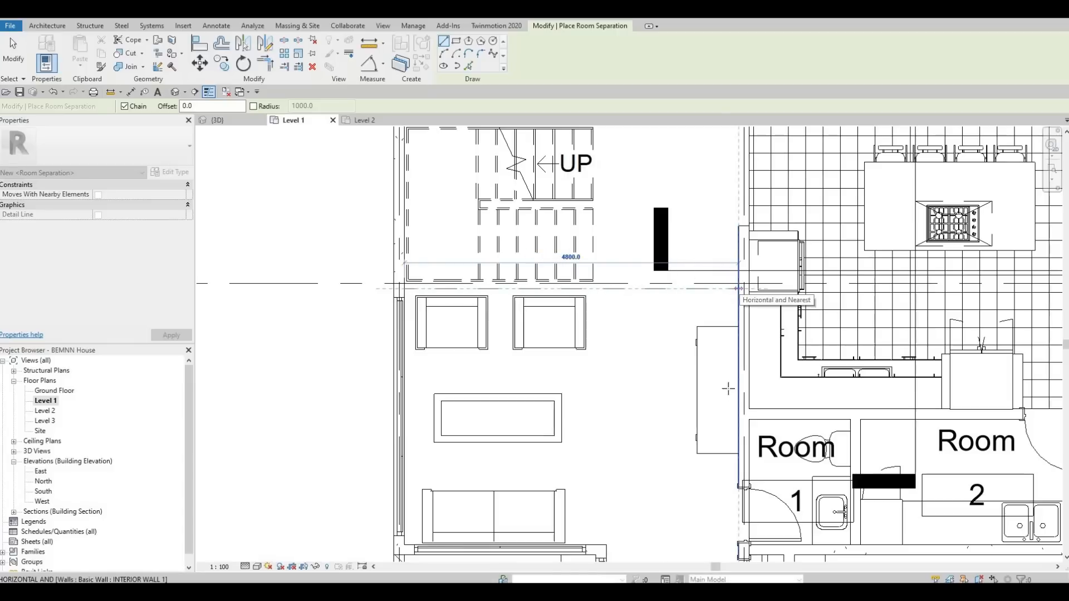
{"action": "left_click", "coordinate": [739, 289]}
{"action": "key", "text": "Escape"}
Draw a vertical room separation line from the living area down to the exterior wall near the entry doors
{"action": "middle_click_drag", "start_coordinate": [663, 512], "coordinate": [616, 246]}
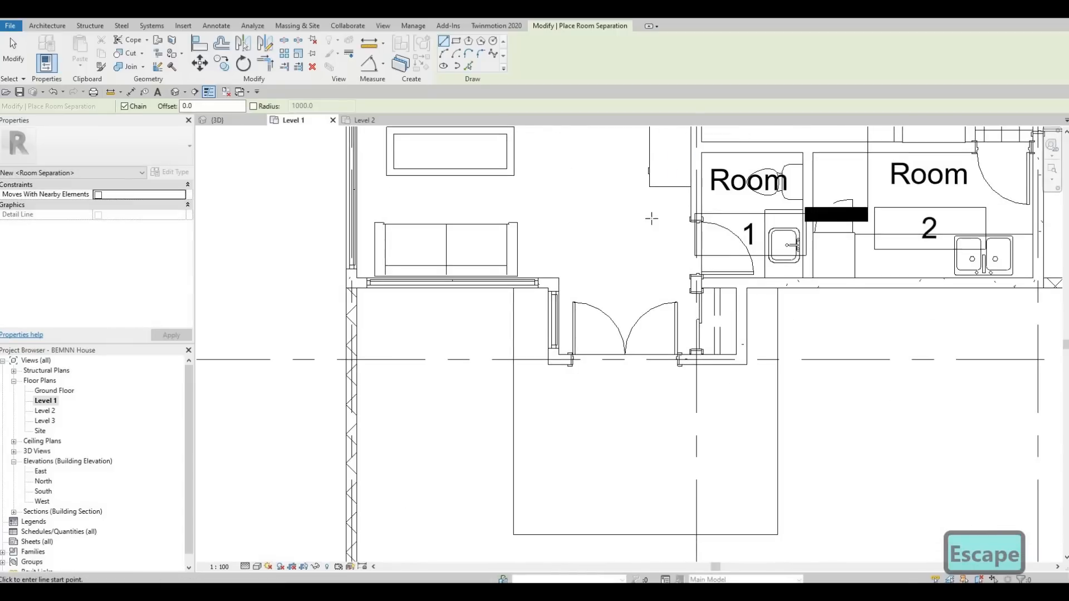
{"action": "left_click", "coordinate": [572, 198]}
{"action": "left_click", "coordinate": [551, 196]}
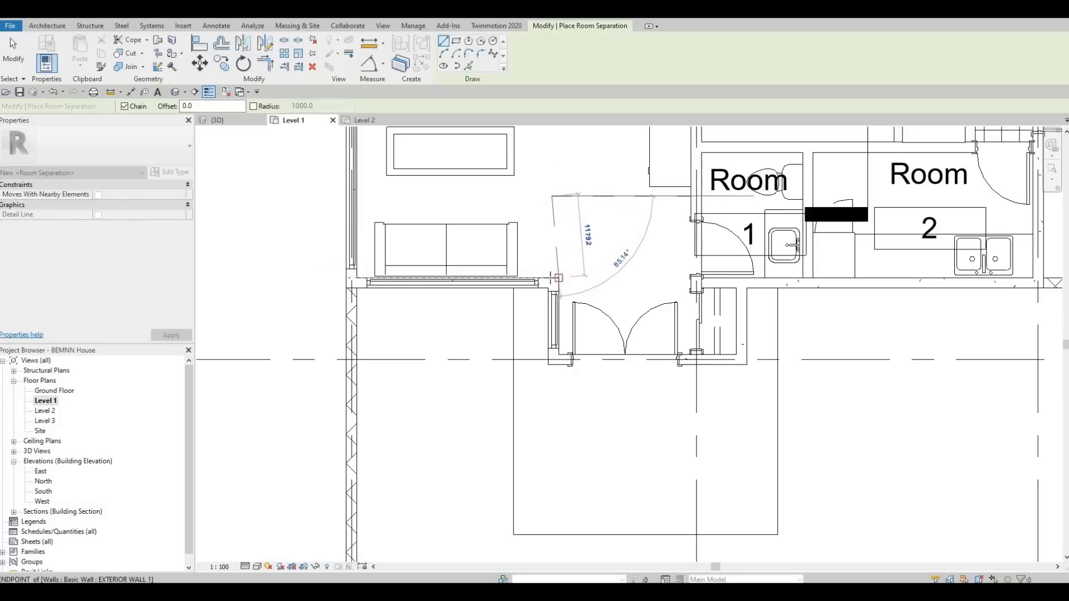
{"action": "left_click", "coordinate": [548, 277]}
{"action": "key", "text": "Escape"}
{"action": "scroll", "coordinate": [533, 271], "scroll_direction": "down", "scroll_amount": 2}
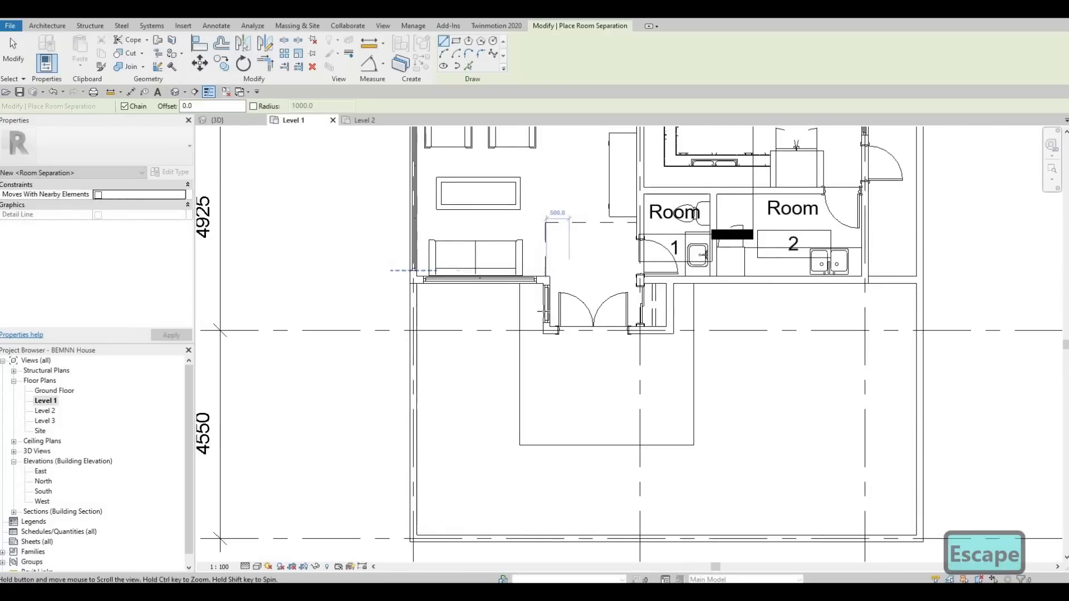
{"action": "middle_click_drag", "start_coordinate": [567, 270], "coordinate": [541, 314]}
{"action": "middle_click_drag", "start_coordinate": [653, 343], "coordinate": [632, 518]}
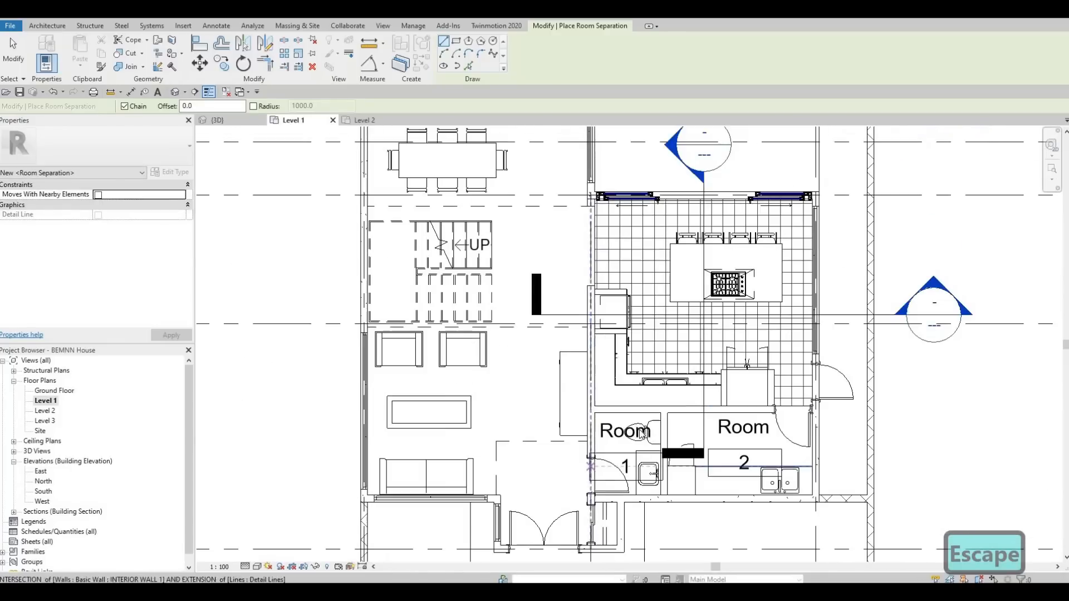
Exit the room separation tool and place a room in the entry area between the front doors
{"action": "middle_click_drag", "start_coordinate": [624, 272], "coordinate": [586, 468]}
{"action": "scroll", "coordinate": [607, 361], "scroll_direction": "down", "scroll_amount": 2}
{"action": "middle_click_drag", "start_coordinate": [608, 397], "coordinate": [637, 115]}
{"action": "middle_click_drag", "start_coordinate": [639, 390], "coordinate": [628, 285]}
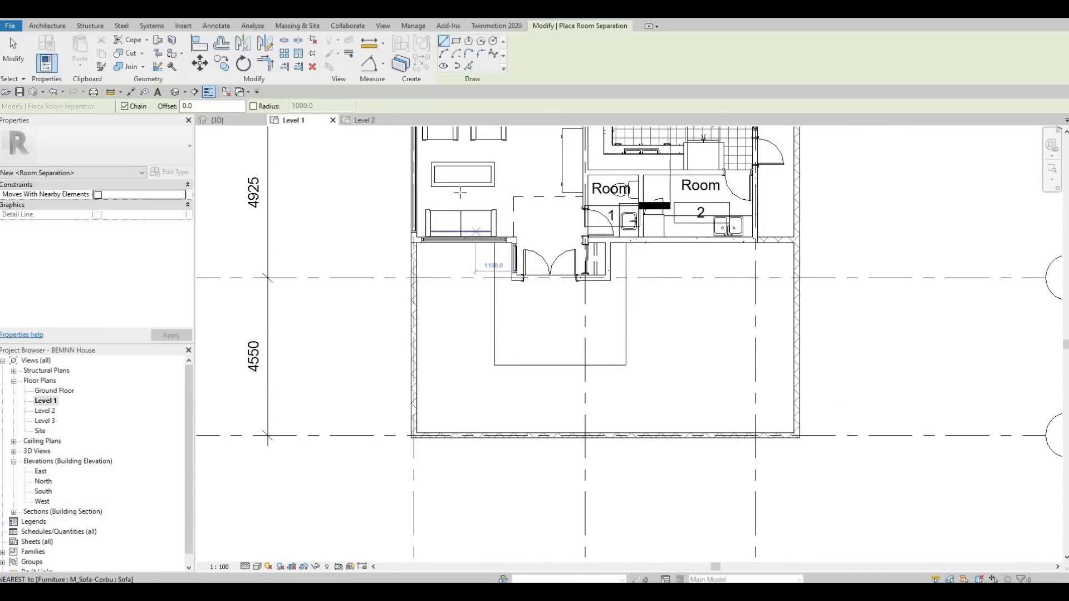
{"action": "key", "text": "Escape"}
{"action": "key", "text": "Escape"}
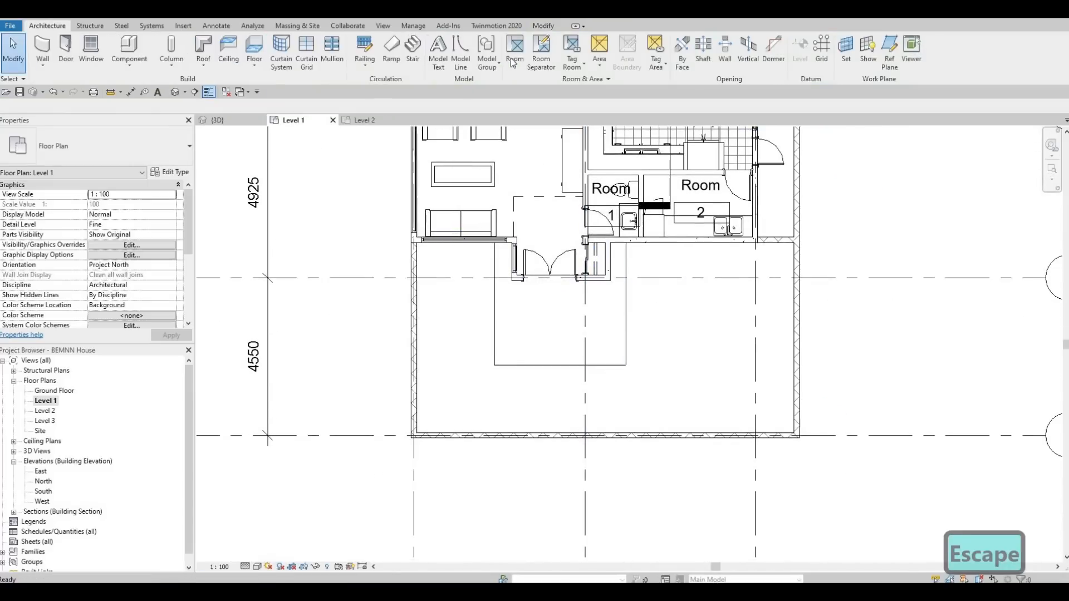
{"action": "left_click", "coordinate": [550, 238]}
Place rooms in the kitchen and in the stair and dining area
{"action": "middle_click_drag", "start_coordinate": [502, 191], "coordinate": [504, 336]}
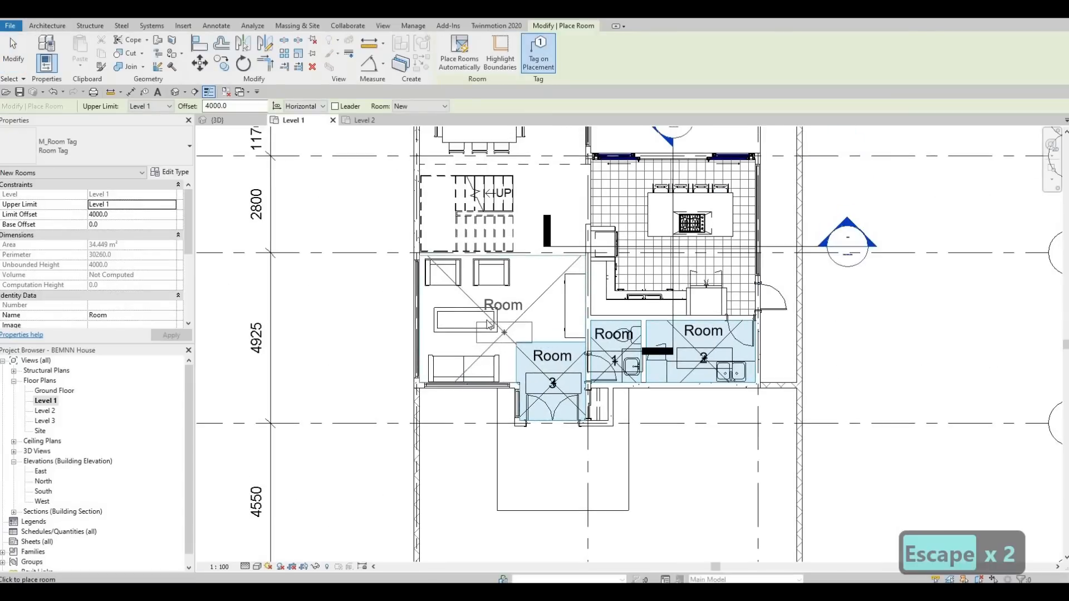
{"action": "left_click", "coordinate": [671, 272]}
{"action": "left_click", "coordinate": [532, 232]}
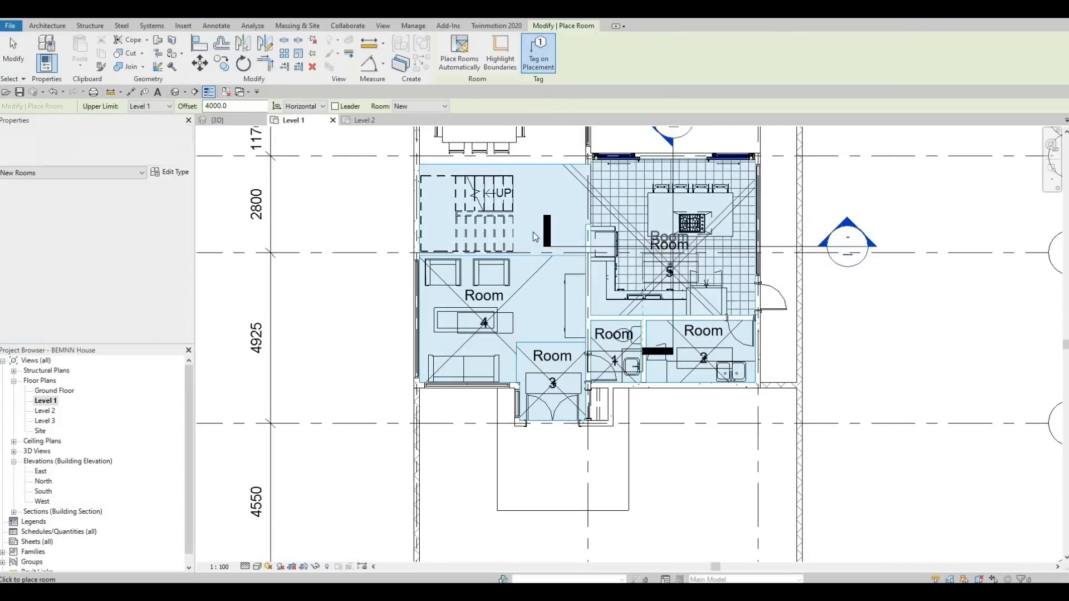
Place rooms in the rear lounge area and in the space beside it behind the kitchen
{"action": "middle_click_drag", "start_coordinate": [523, 333], "coordinate": [529, 538]}
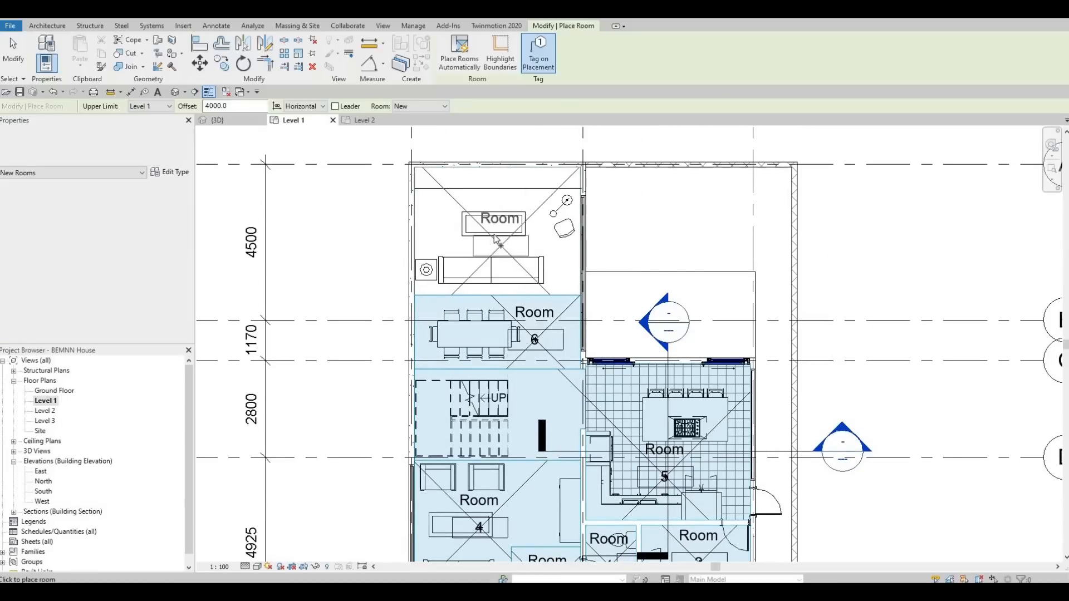
{"action": "left_click", "coordinate": [495, 238]}
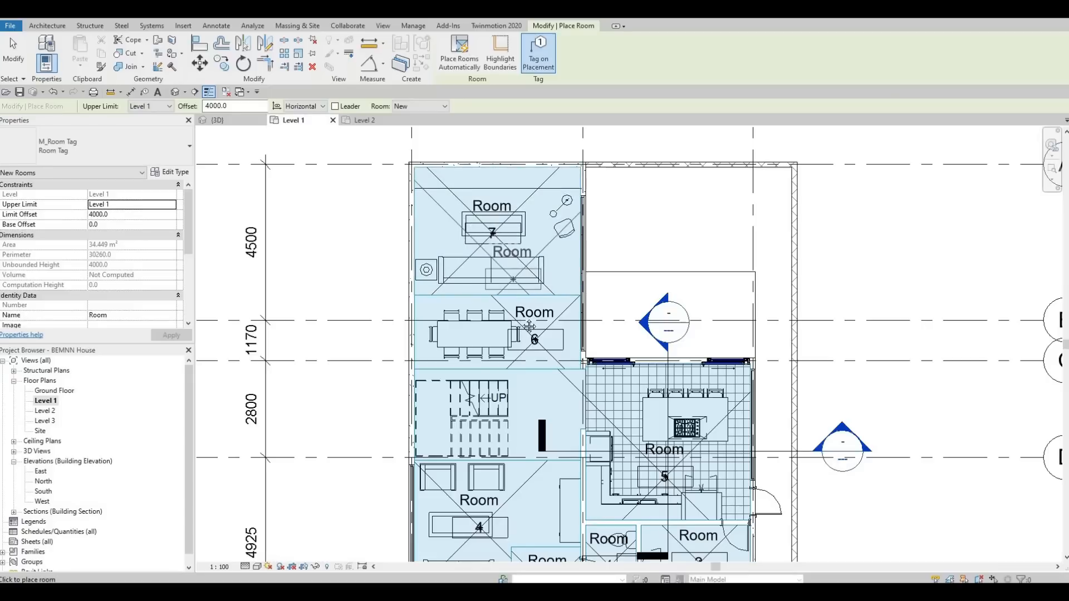
{"action": "middle_click_drag", "start_coordinate": [567, 226], "coordinate": [559, 106]}
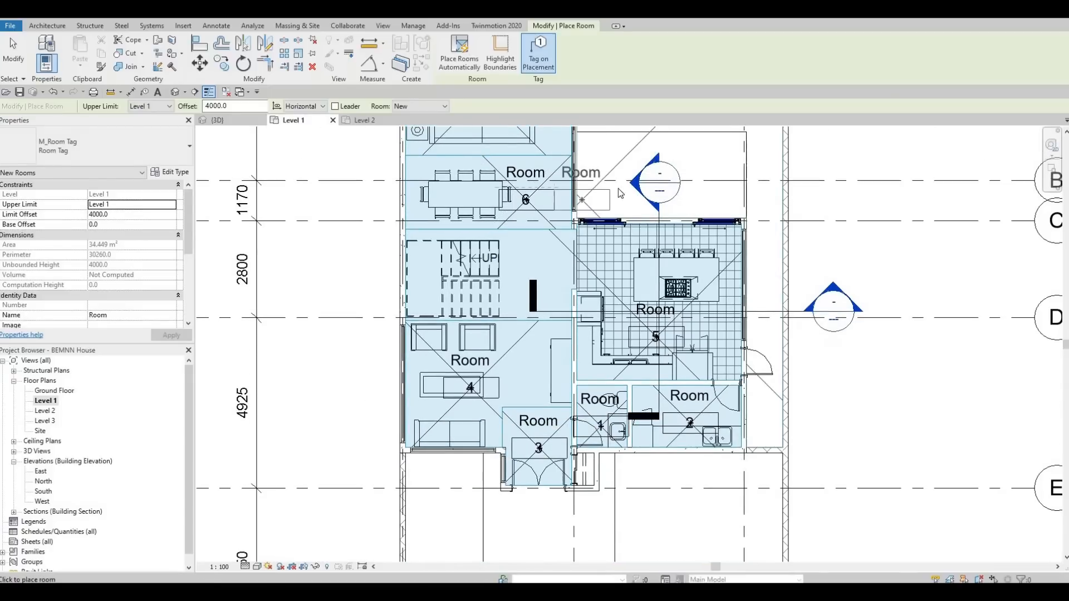
{"action": "middle_click_drag", "start_coordinate": [661, 176], "coordinate": [655, 208]}
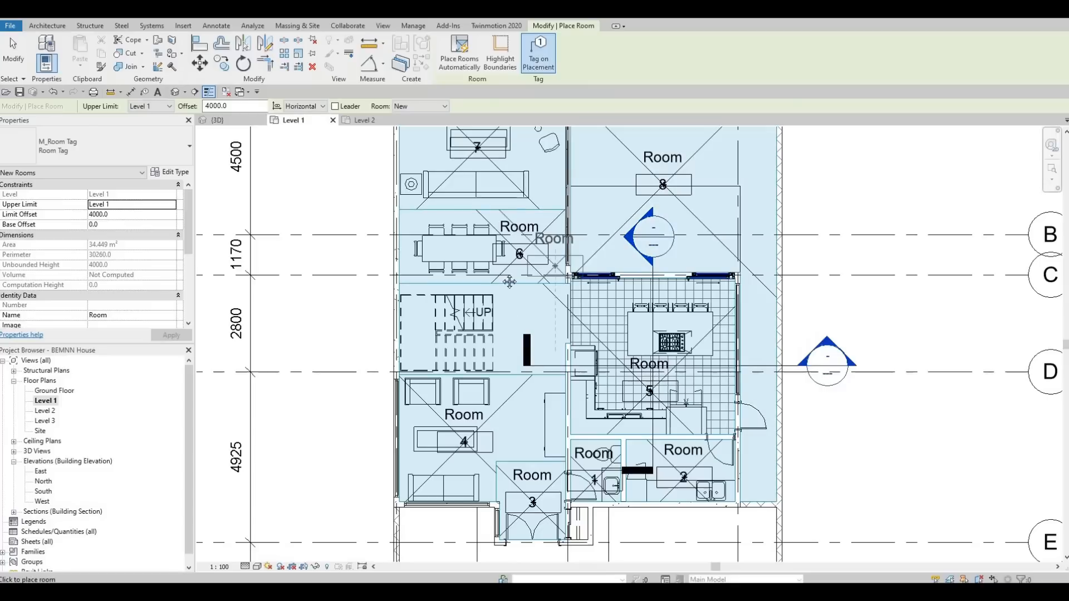
Place a room in the front yard area below the entry
{"action": "scroll", "coordinate": [500, 340], "scroll_direction": "down", "scroll_amount": 1}
{"action": "middle_click_drag", "start_coordinate": [500, 340], "coordinate": [501, 202]}
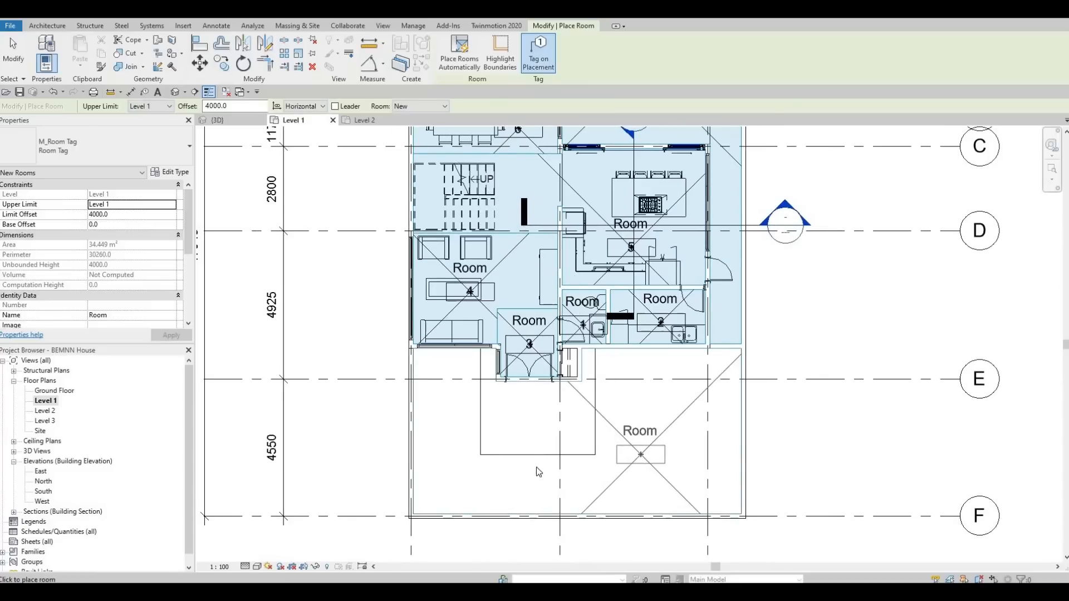
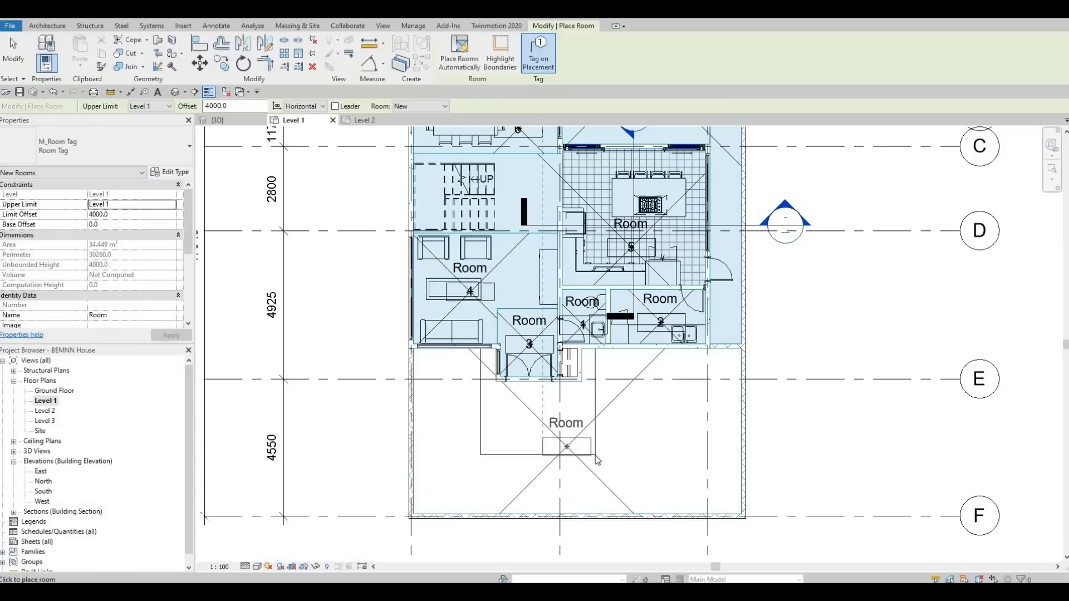
Try to place a room in the open stair area beside the kitchen
{"action": "key", "text": "Escape"}
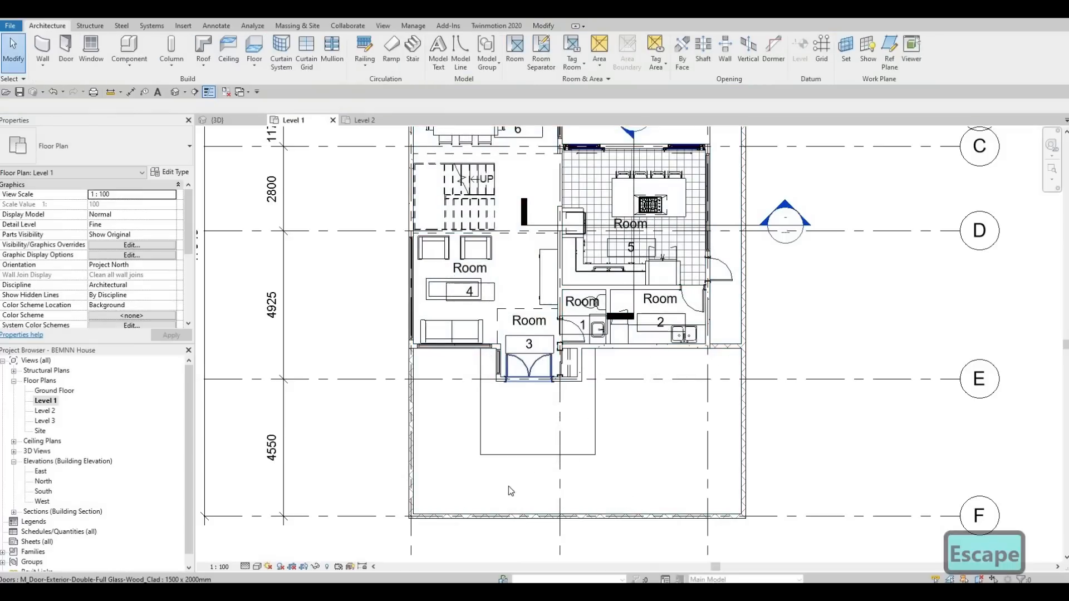
{"action": "middle_click_drag", "start_coordinate": [509, 334], "coordinate": [509, 476]}
{"action": "scroll", "coordinate": [473, 307], "scroll_direction": "up", "scroll_amount": 2}
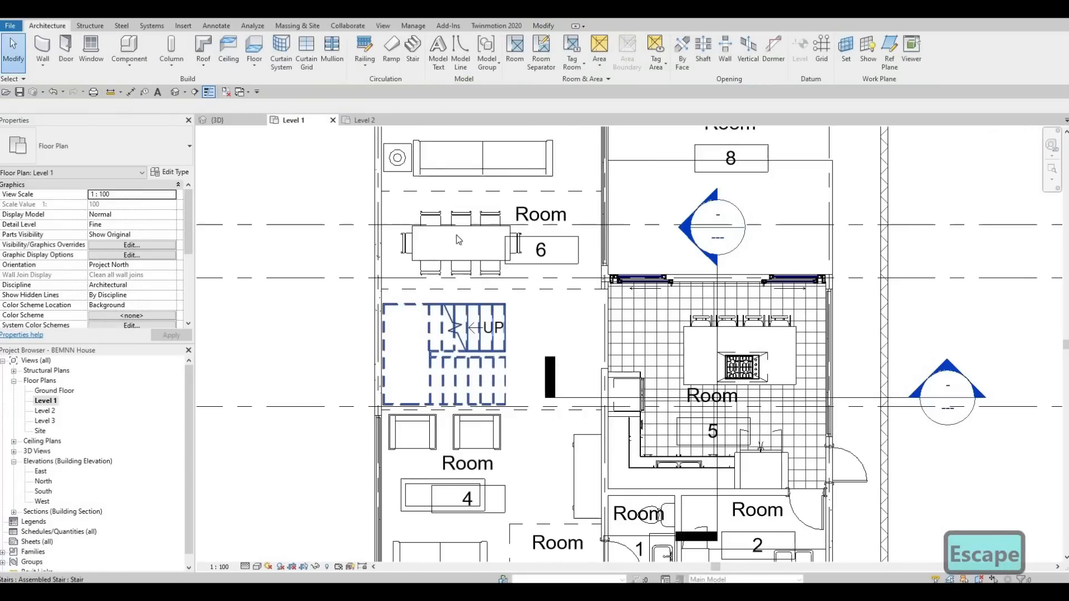
{"action": "left_click", "coordinate": [515, 50]}
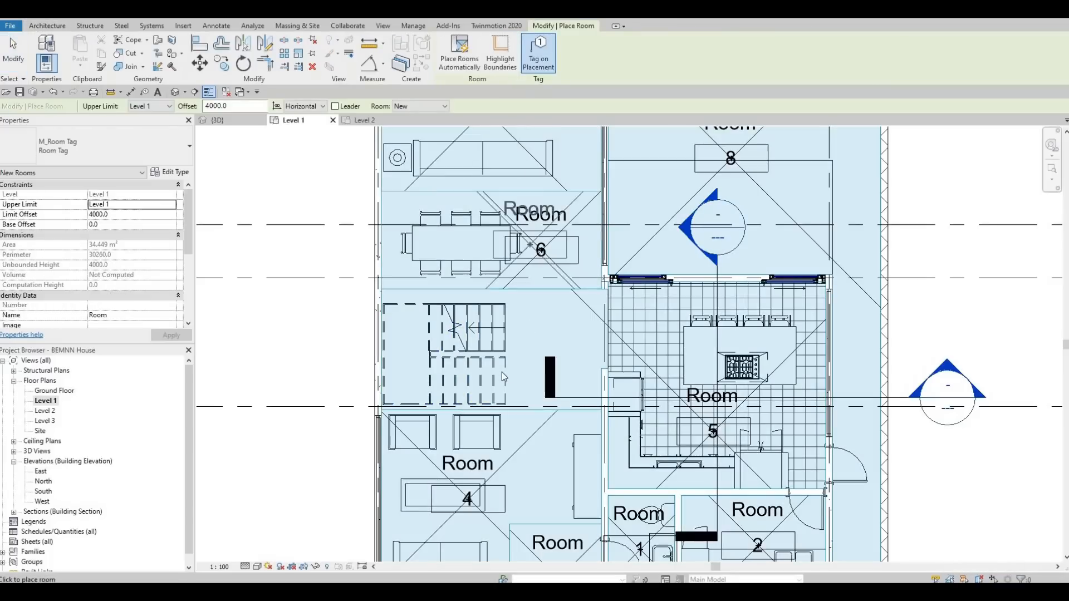
{"action": "left_click", "coordinate": [520, 365]}
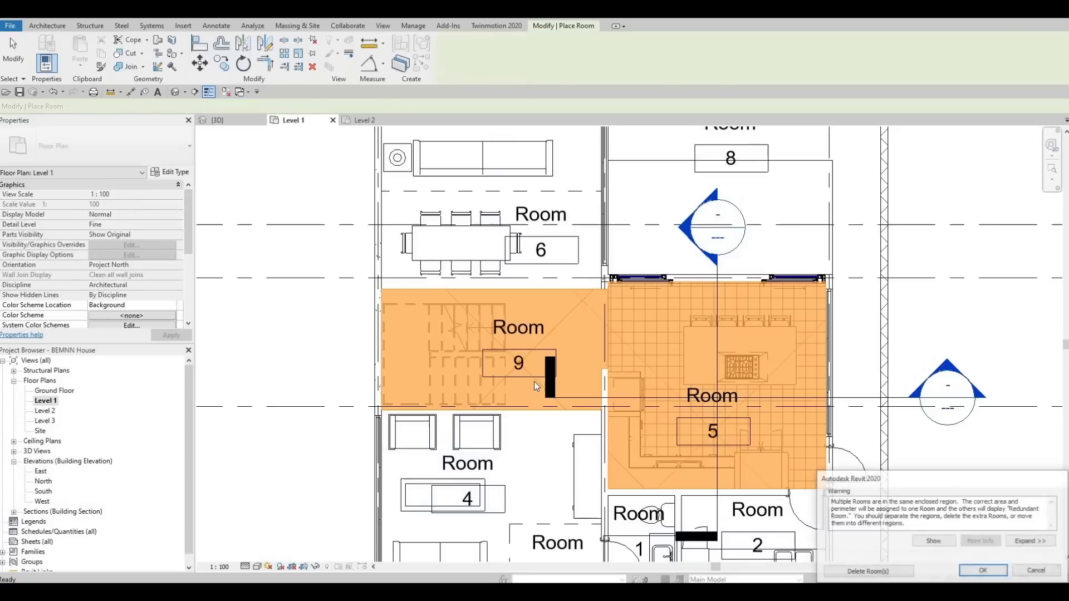
{"action": "key", "text": "Escape"}
{"action": "key", "text": "Escape"}
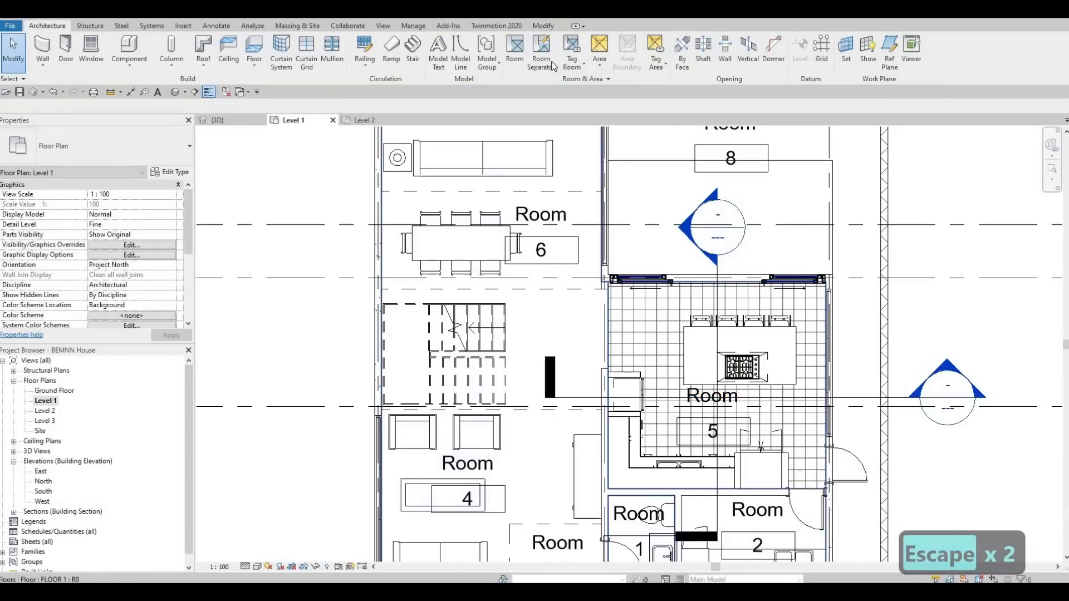
Draw a room separation line along the wall line between the stair area and the kitchen
{"action": "left_click", "coordinate": [553, 58]}
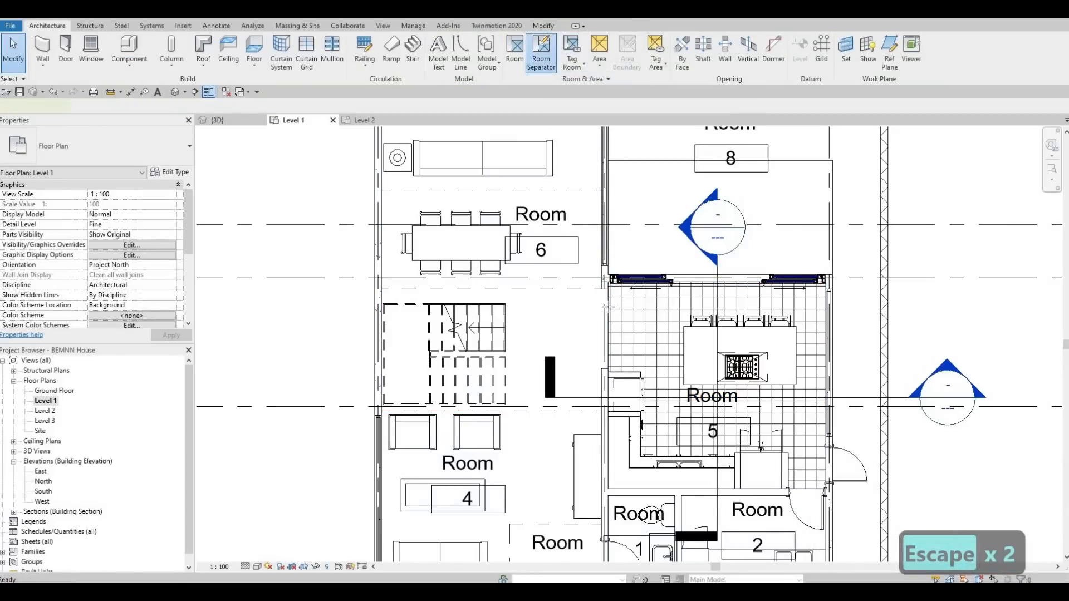
{"action": "scroll", "coordinate": [607, 297], "scroll_direction": "up", "scroll_amount": 5}
{"action": "left_click", "coordinate": [602, 277]}
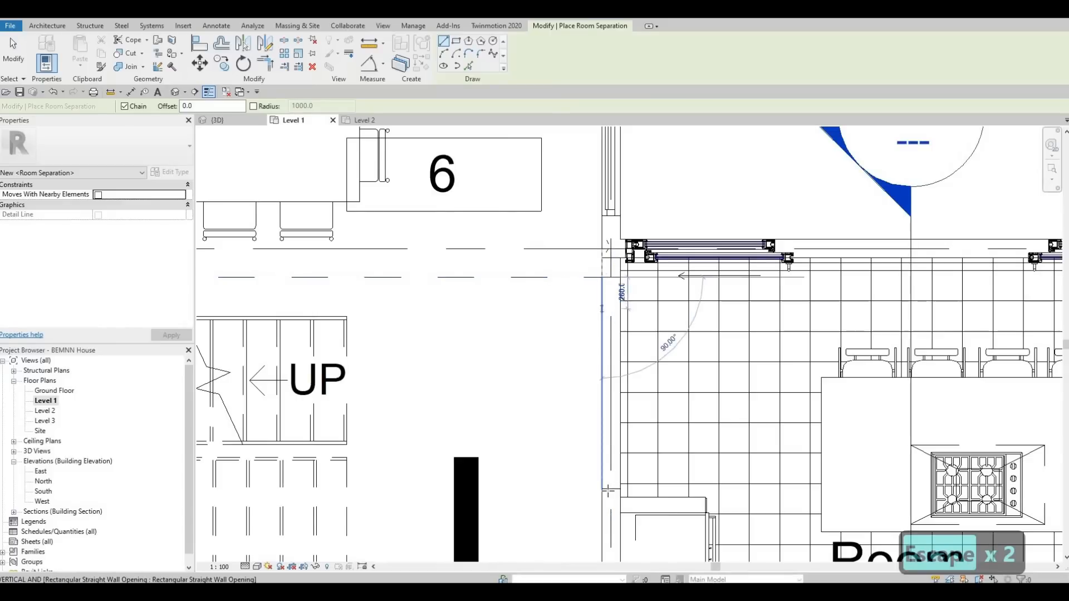
{"action": "key", "text": "Escape"}
{"action": "scroll", "coordinate": [582, 362], "scroll_direction": "down", "scroll_amount": 3}
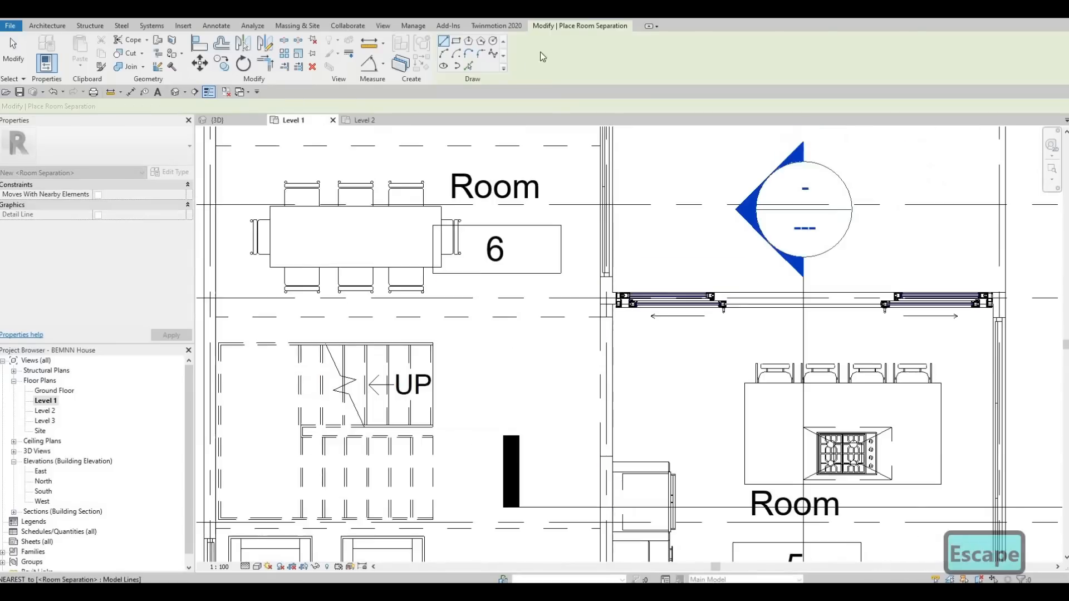
{"action": "key", "text": "Escape"}
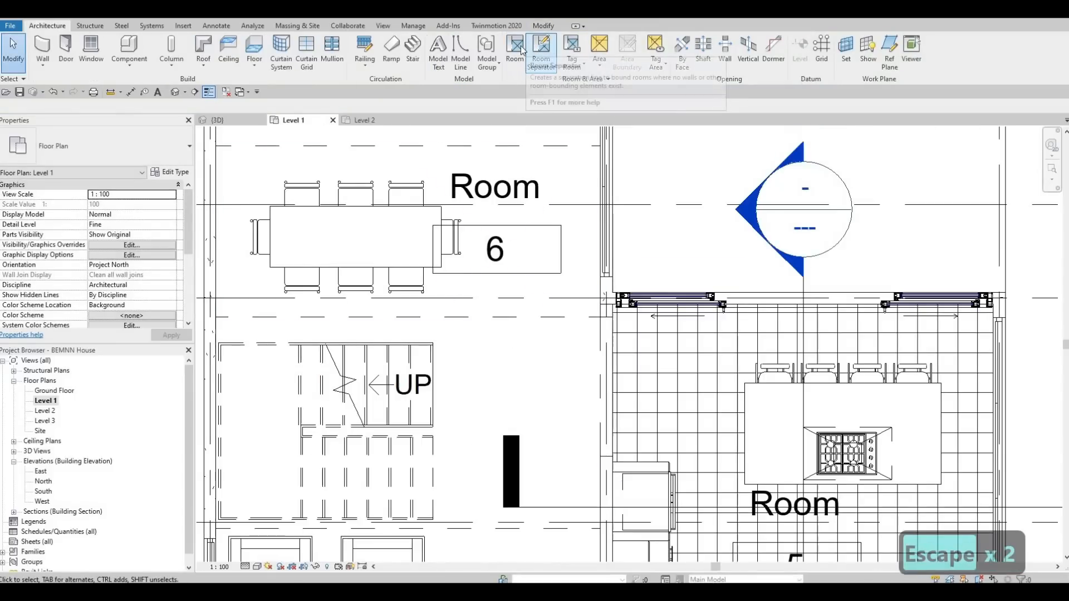
Place a room in the stair area between the dining and living rooms
{"action": "left_click", "coordinate": [515, 49]}
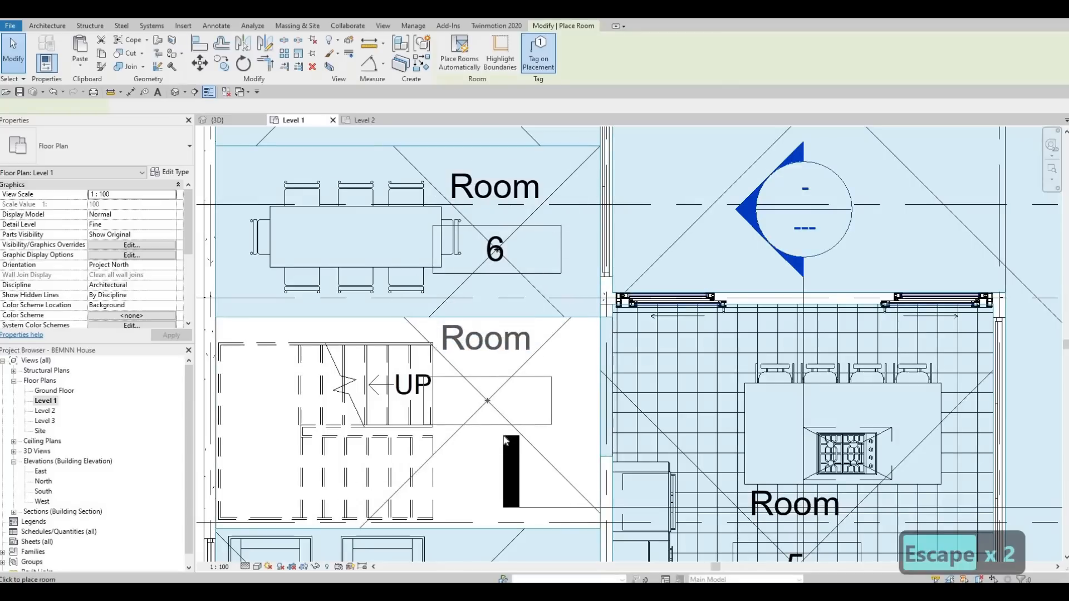
{"action": "left_click", "coordinate": [497, 433]}
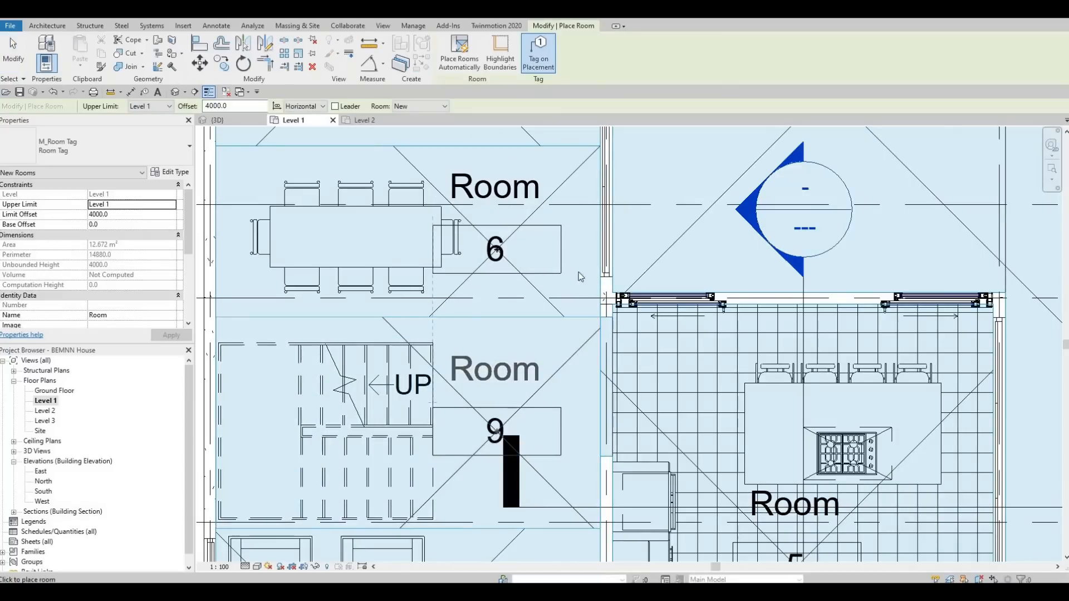
{"action": "key", "text": "Escape"}
{"action": "key", "text": "Escape"}
{"action": "scroll", "coordinate": [566, 269], "scroll_direction": "down", "scroll_amount": 2}
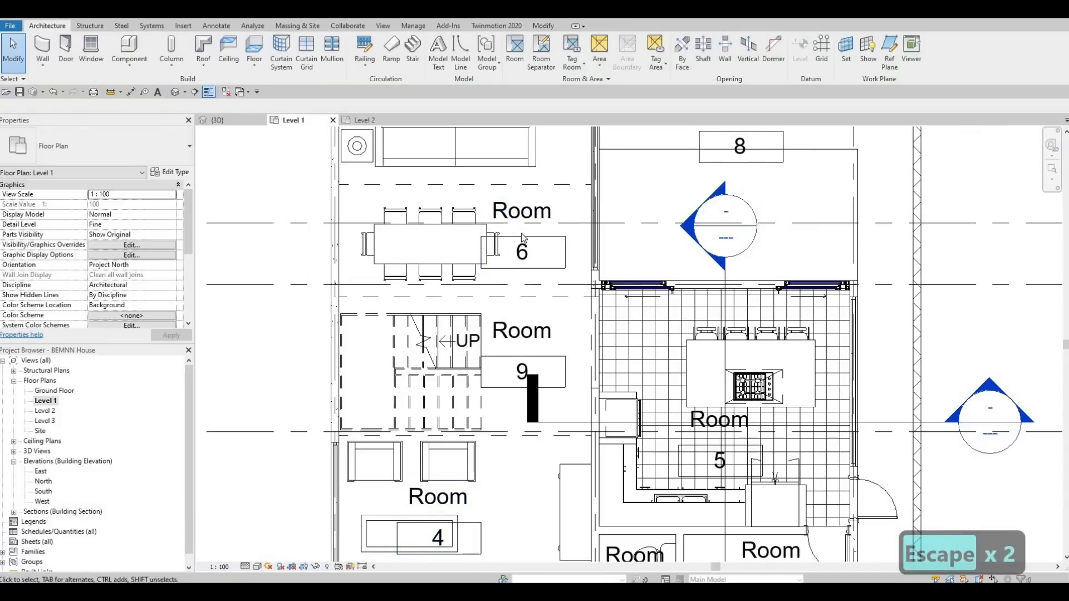
Inspect the type properties of the room tag
{"action": "left_click", "coordinate": [521, 252]}
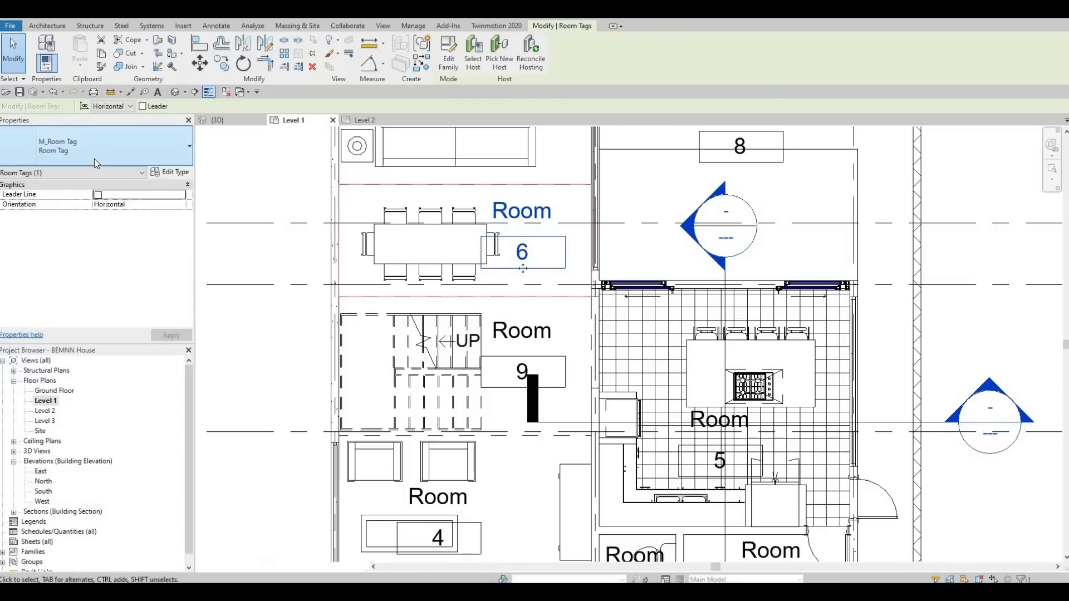
{"action": "left_click", "coordinate": [95, 160]}
{"action": "key", "text": "Escape"}
{"action": "left_click", "coordinate": [168, 172]}
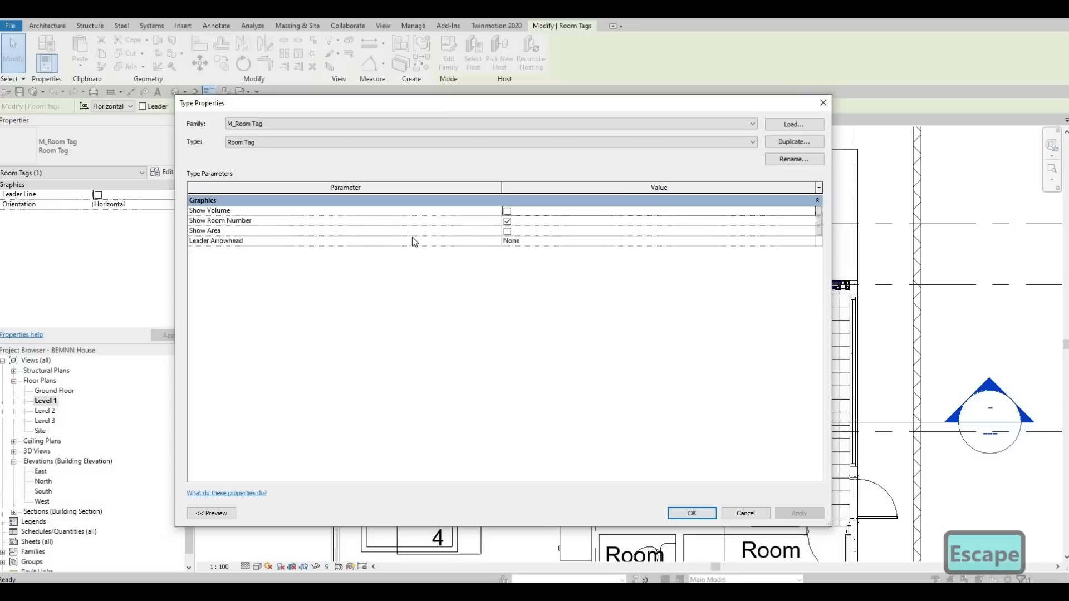
{"action": "key", "text": "Escape"}
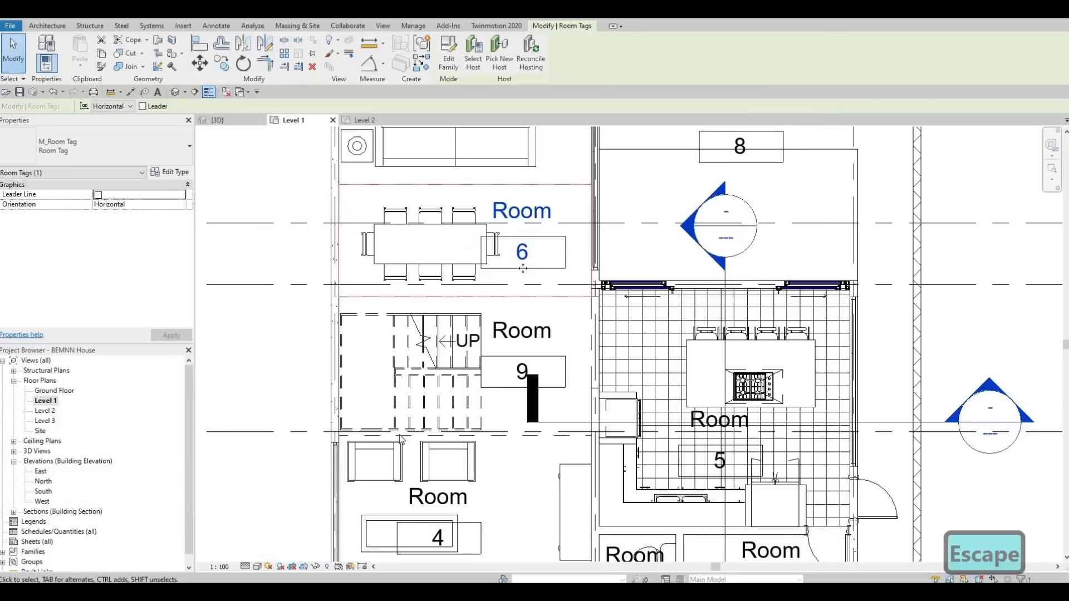
{"action": "key", "text": "Escape"}
{"action": "key", "text": "Escape"}
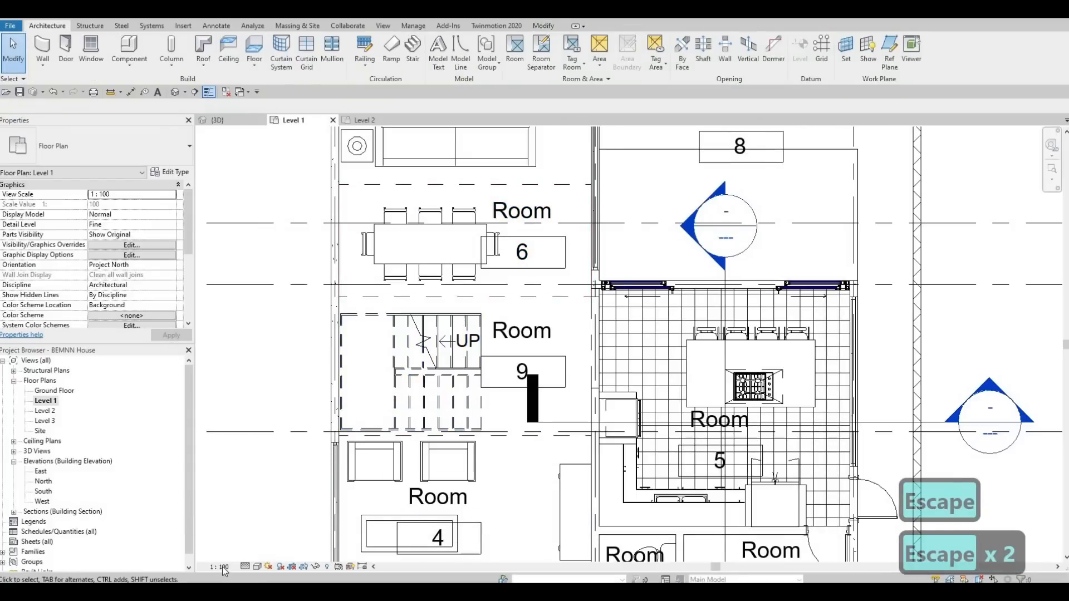
Change the view scale to 1:50
{"action": "left_click", "coordinate": [223, 567]}
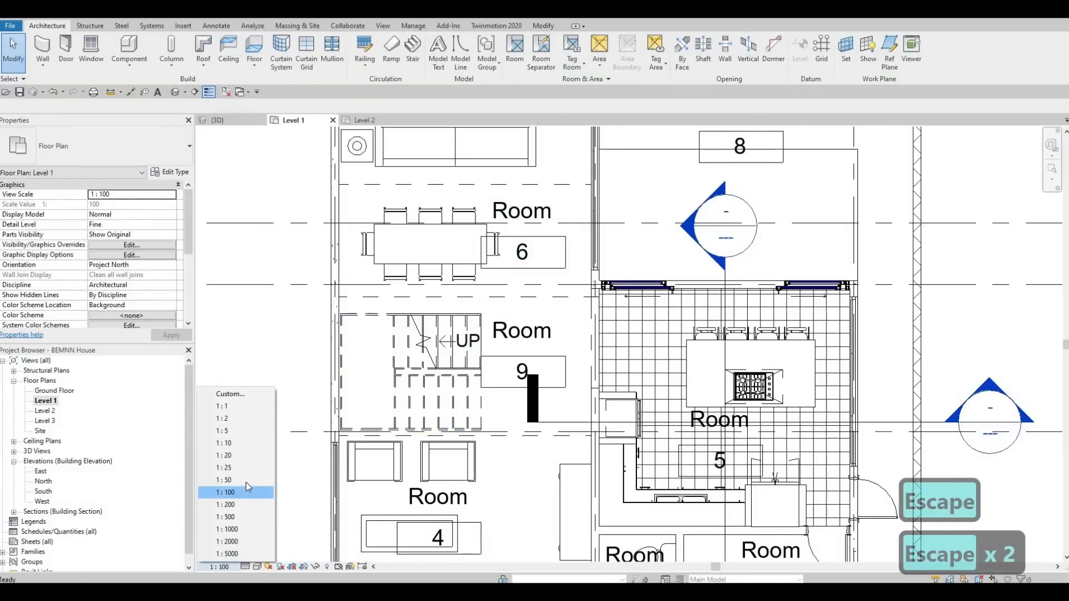
{"action": "left_click", "coordinate": [245, 480]}
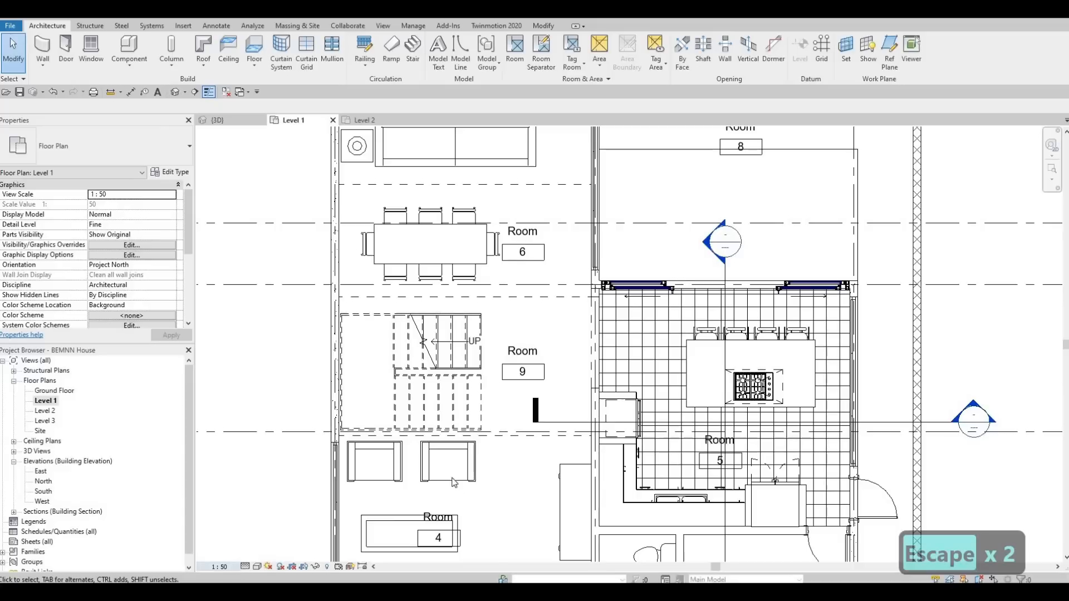
Rename room 3 at the entry as FOYER
{"action": "scroll", "coordinate": [454, 482], "scroll_direction": "down", "scroll_amount": 3}
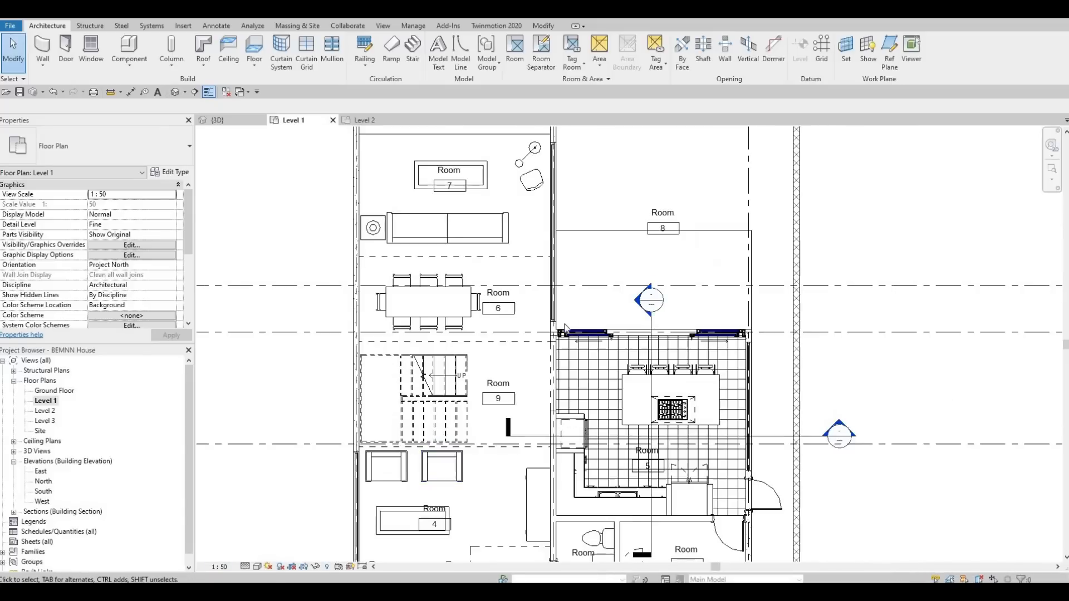
{"action": "middle_click_drag", "start_coordinate": [601, 467], "coordinate": [552, 289]}
{"action": "scroll", "coordinate": [560, 372], "scroll_direction": "up", "scroll_amount": 5}
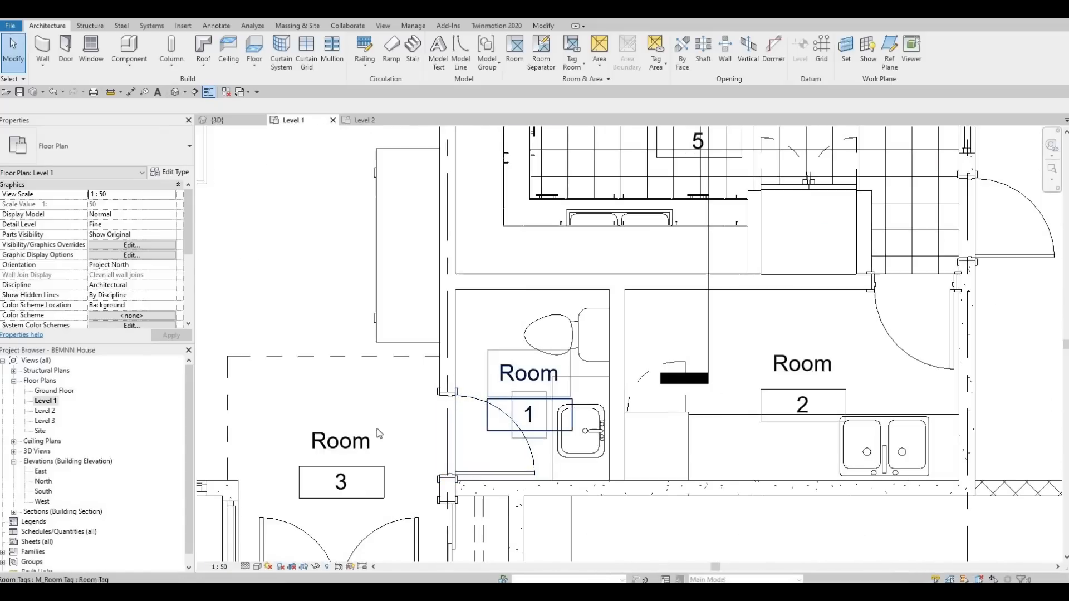
{"action": "left_click", "coordinate": [351, 441]}
{"action": "left_click", "coordinate": [353, 443]}
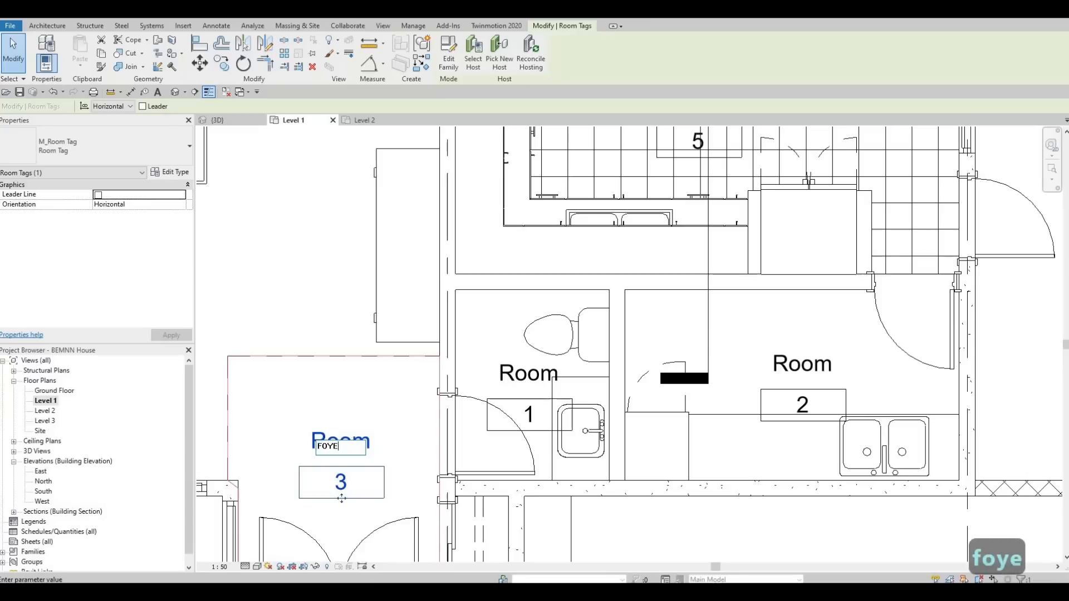
{"action": "type", "text": "FOYER"}
{"action": "key", "text": "Return"}
Rename room 1, the small toilet room, as PR
{"action": "left_click", "coordinate": [507, 376]}
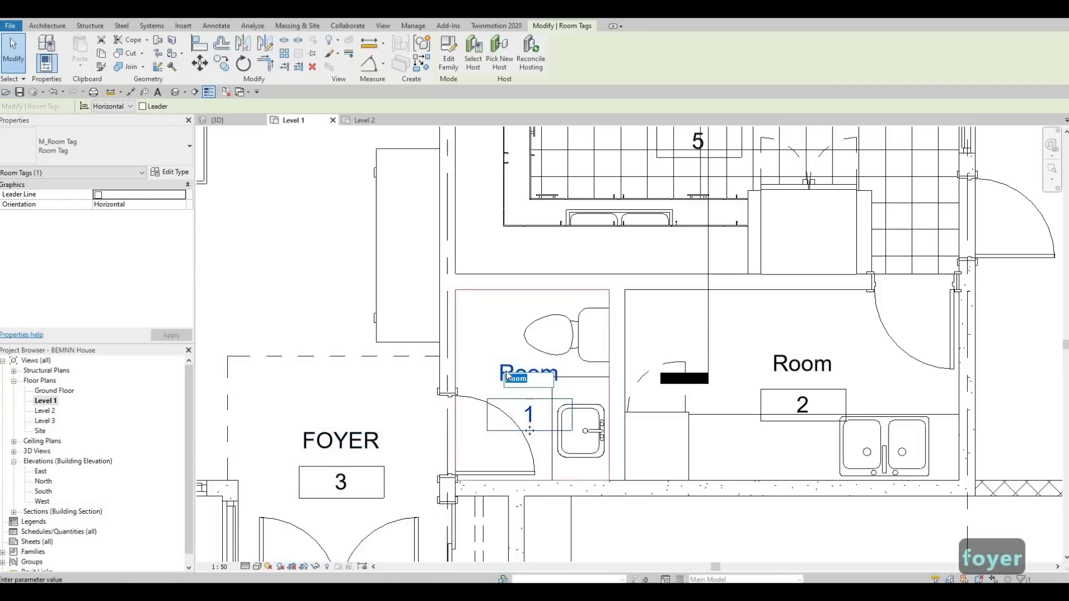
{"action": "type", "text": "pR"}
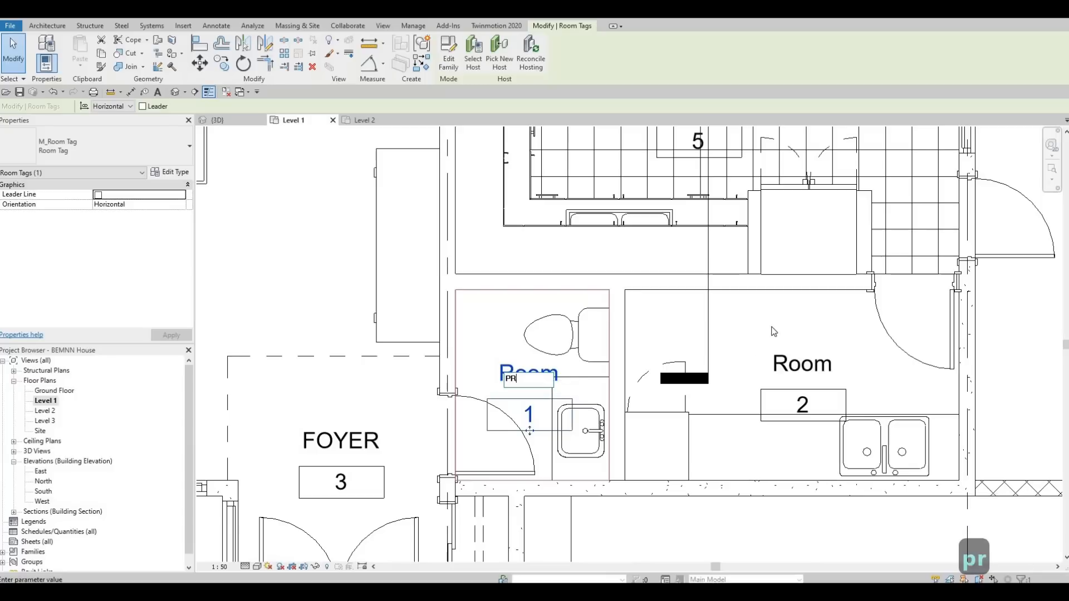
Rename room 2 beside the toilet as LAUNDRY
{"action": "left_click", "coordinate": [788, 363]}
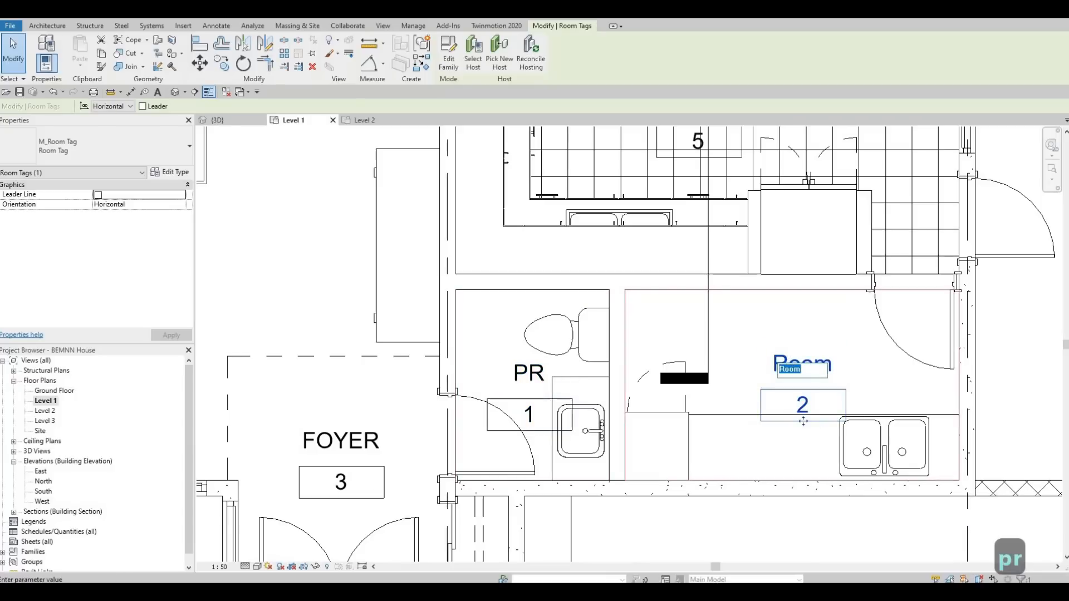
{"action": "type", "text": "LAUNDRY"}
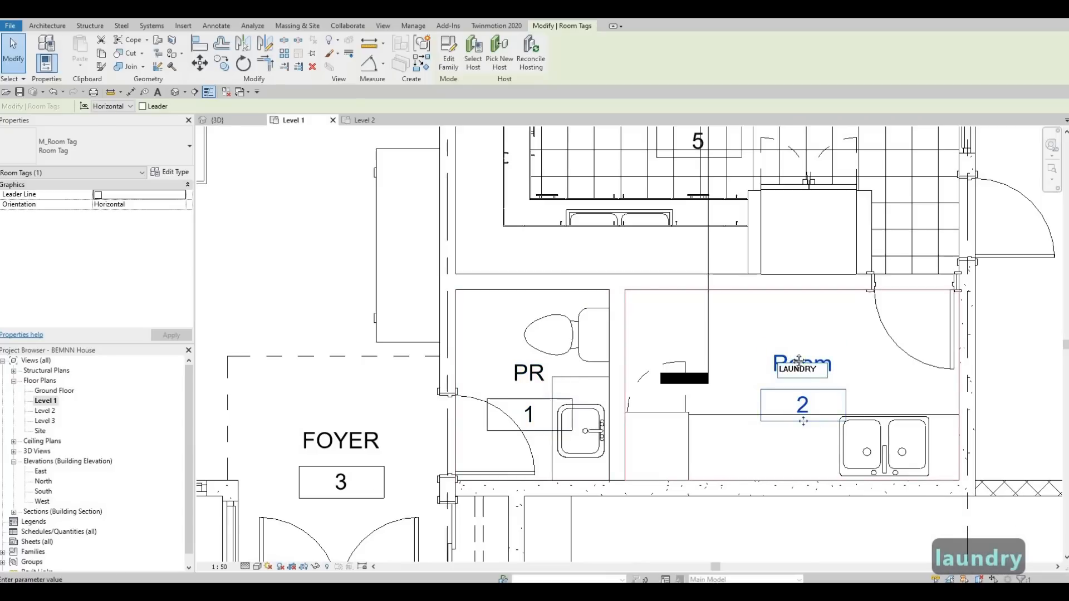
{"action": "left_click", "coordinate": [766, 471]}
Rename room 5 as KITCHEN
{"action": "middle_click_drag", "start_coordinate": [696, 130], "coordinate": [695, 385]}
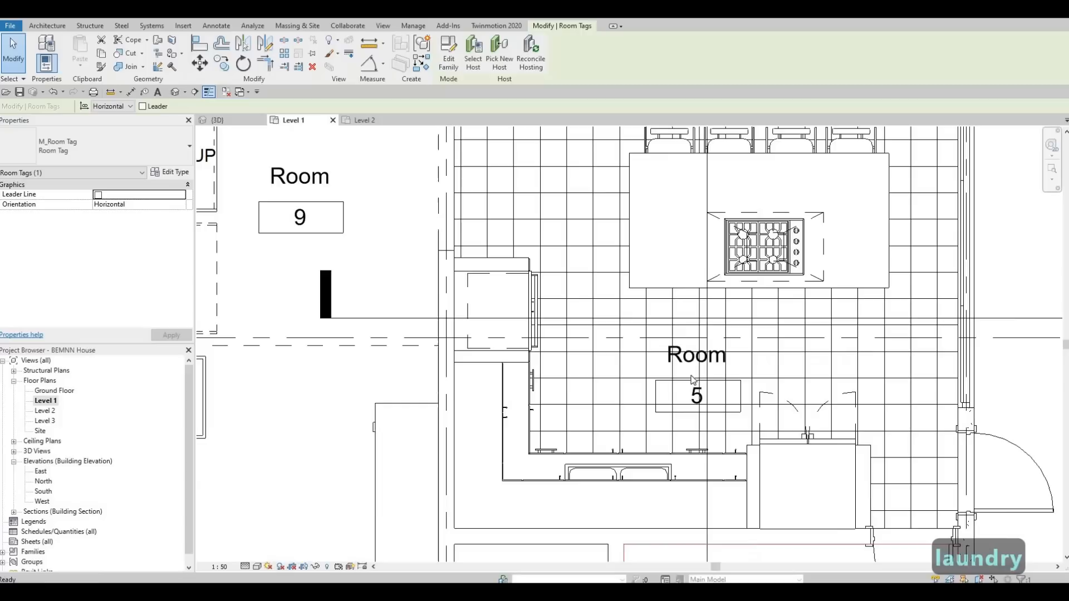
{"action": "left_click", "coordinate": [694, 361]}
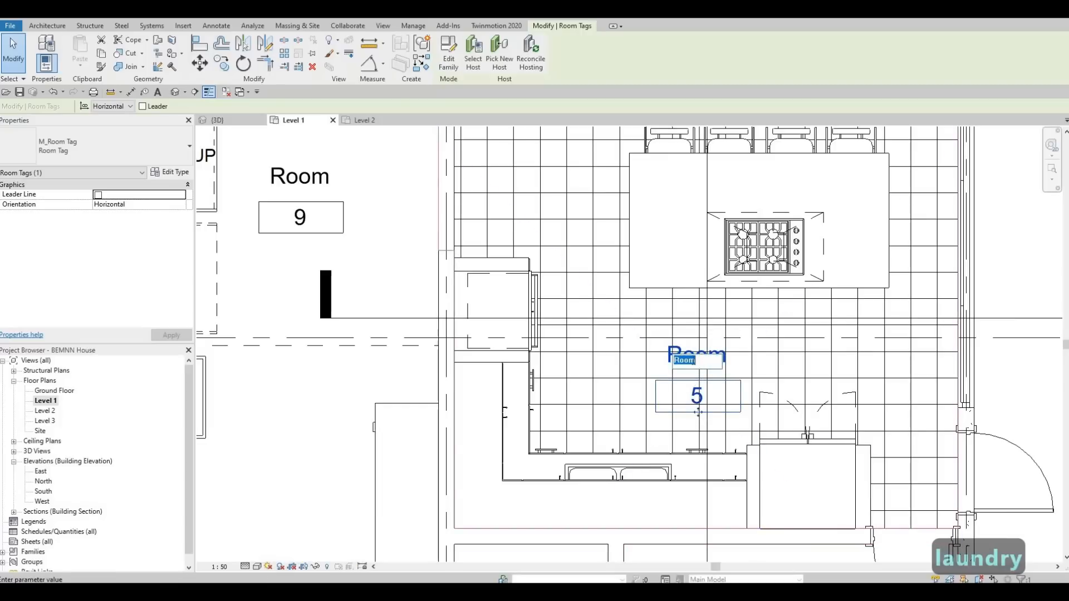
{"action": "type", "text": "KIT"}
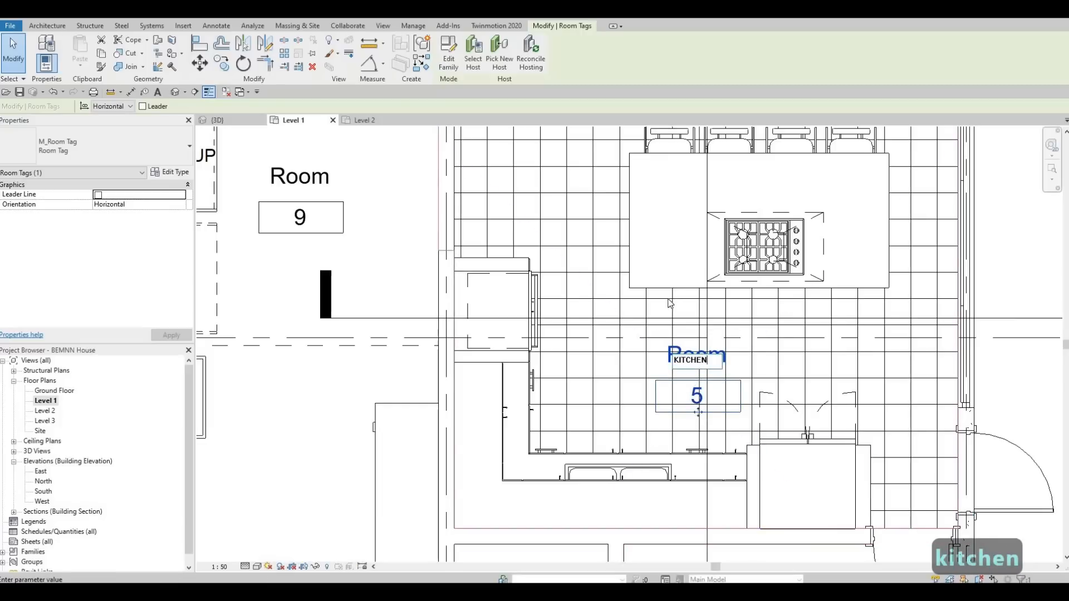
{"action": "type", "text": "CHEN"}
{"action": "left_click", "coordinate": [521, 310]}
Rename room 9 in the stair area as STAIRS
{"action": "middle_click_drag", "start_coordinate": [302, 220], "coordinate": [696, 267]}
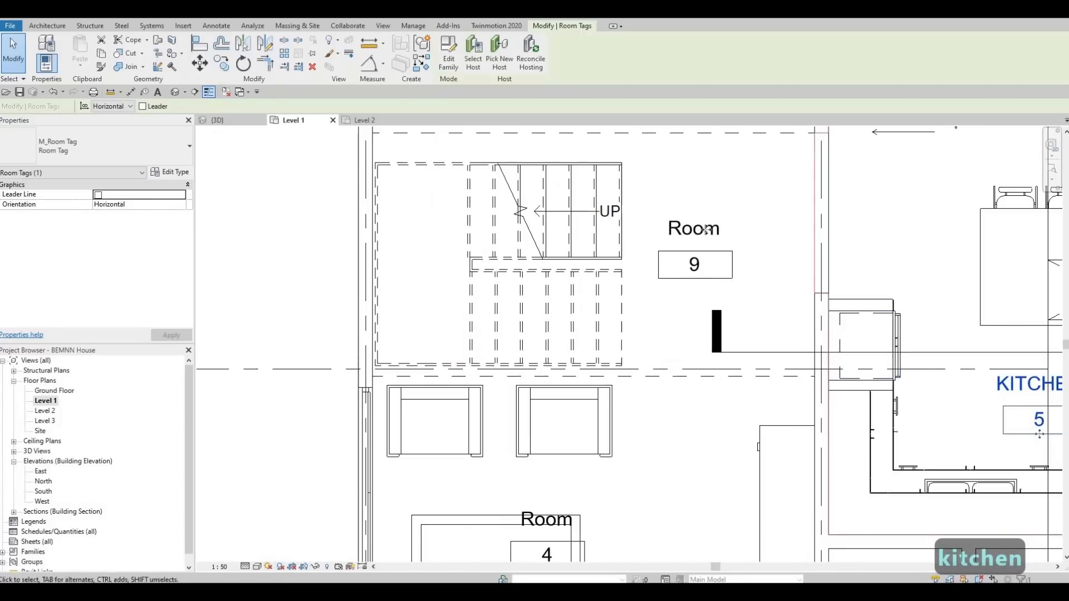
{"action": "left_click", "coordinate": [694, 228]}
{"action": "left_click", "coordinate": [694, 228]}
{"action": "type", "text": "s"}
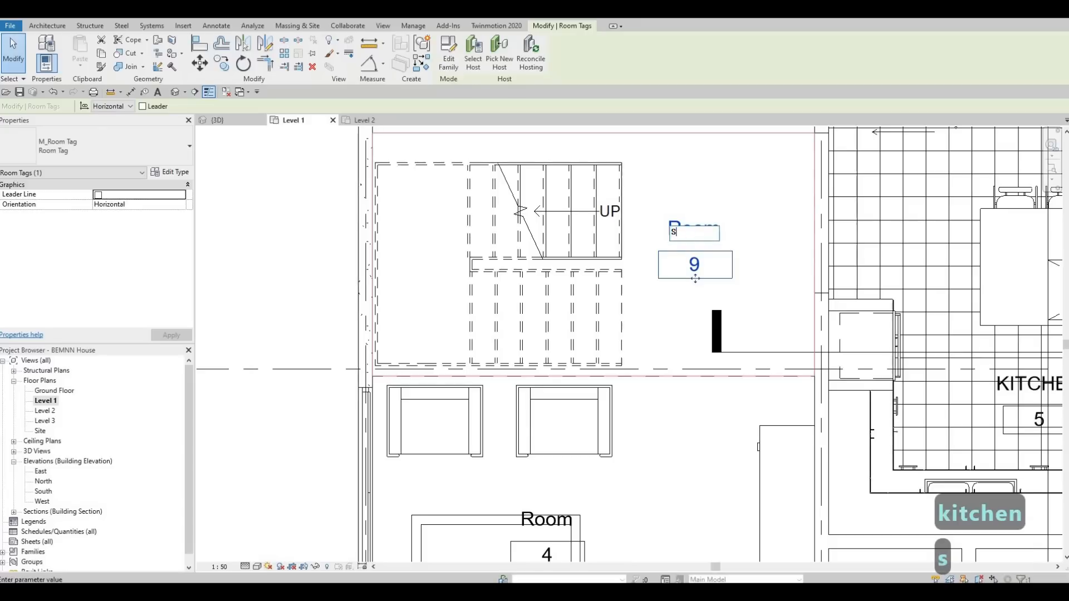
{"action": "type", "text": "TAIRS"}
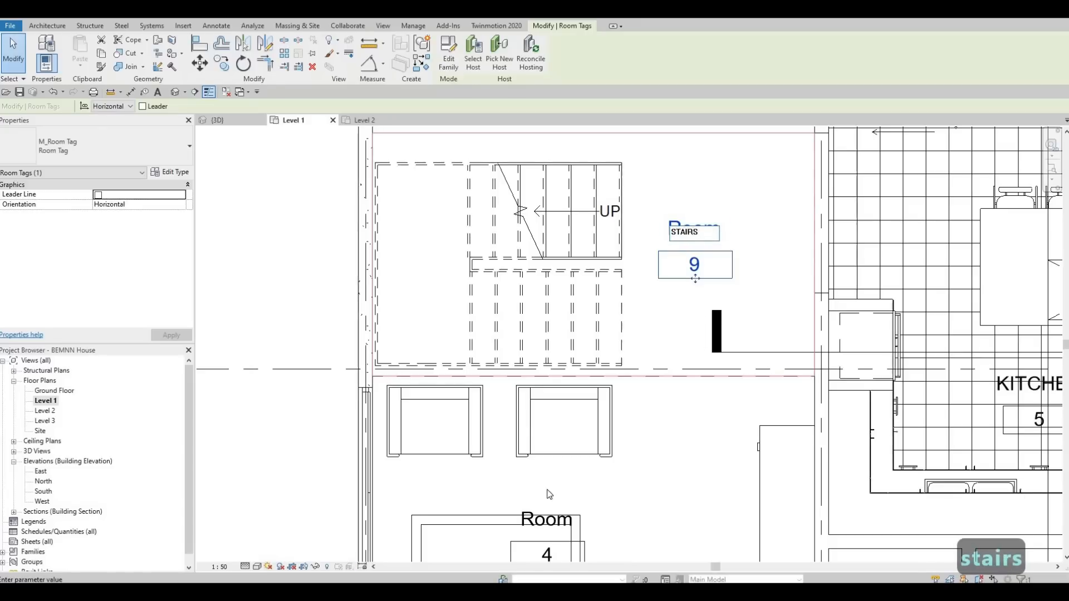
{"action": "left_click", "coordinate": [548, 491]}
Rename room 4 as LIVING and move its tag up and to the right
{"action": "middle_click_drag", "start_coordinate": [554, 521], "coordinate": [598, 301]}
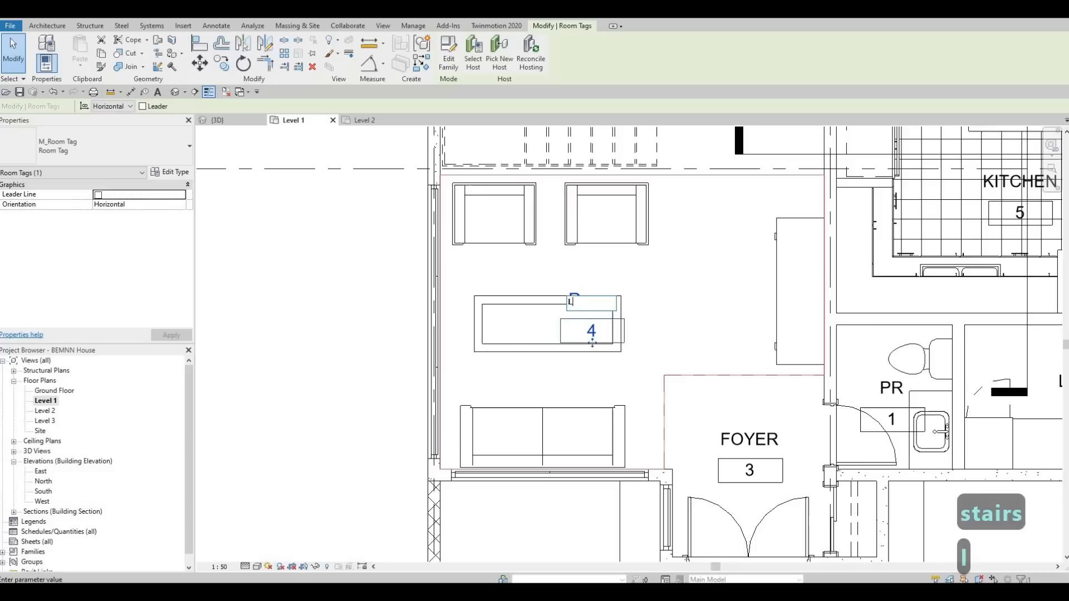
{"action": "type", "text": "Li"}
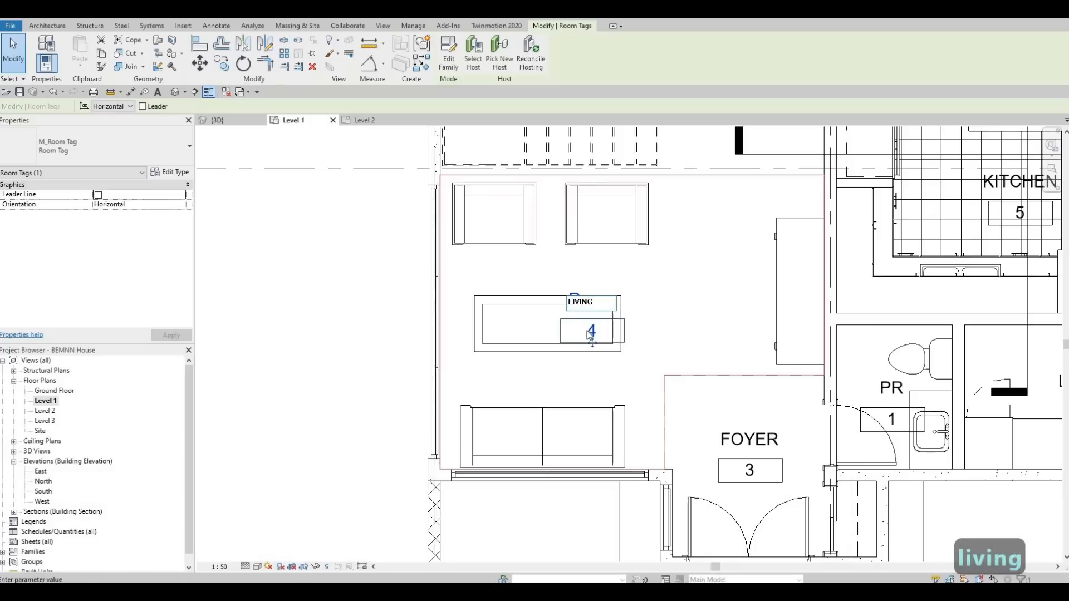
{"action": "left_click_drag", "start_coordinate": [692, 301], "coordinate": [693, 305]}
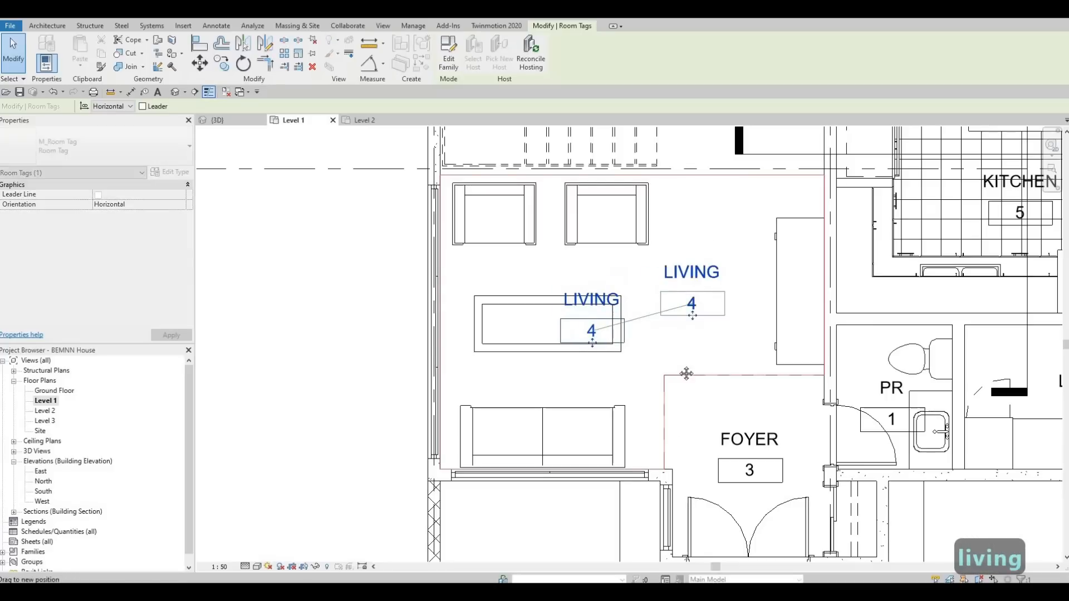
{"action": "scroll", "coordinate": [656, 261], "scroll_direction": "down", "scroll_amount": 1}
{"action": "middle_click_drag", "start_coordinate": [647, 292], "coordinate": [625, 491]}
{"action": "scroll", "coordinate": [621, 355], "scroll_direction": "down", "scroll_amount": 1}
{"action": "middle_click_drag", "start_coordinate": [621, 355], "coordinate": [596, 560]}
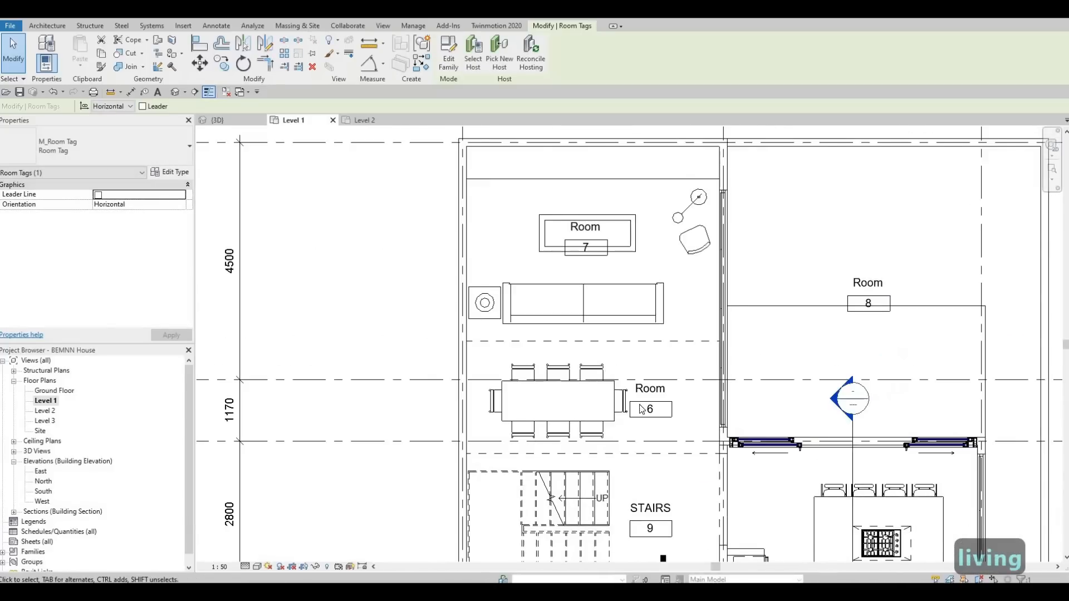
Rename room 6 as DINING and room 7 as FAMILY
{"action": "left_click", "coordinate": [651, 388]}
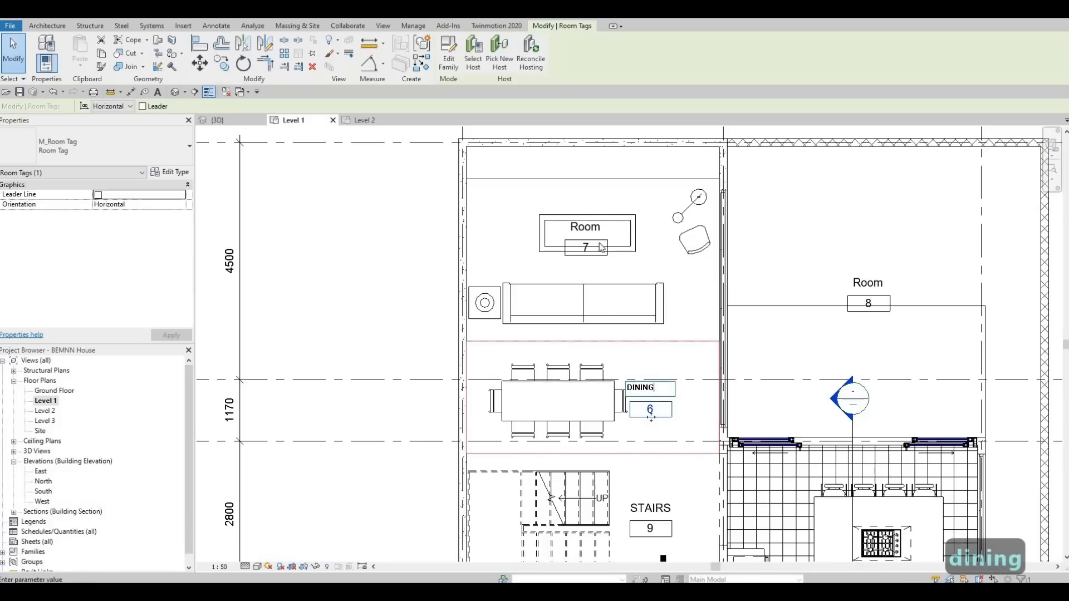
{"action": "left_click", "coordinate": [590, 227]}
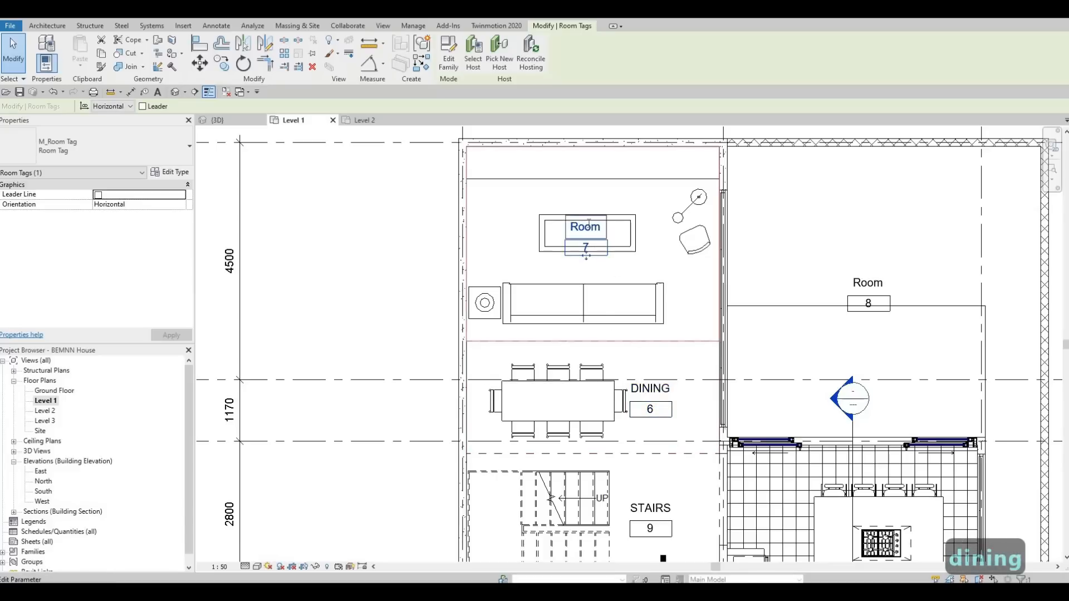
{"action": "type", "text": "FAMILY"}
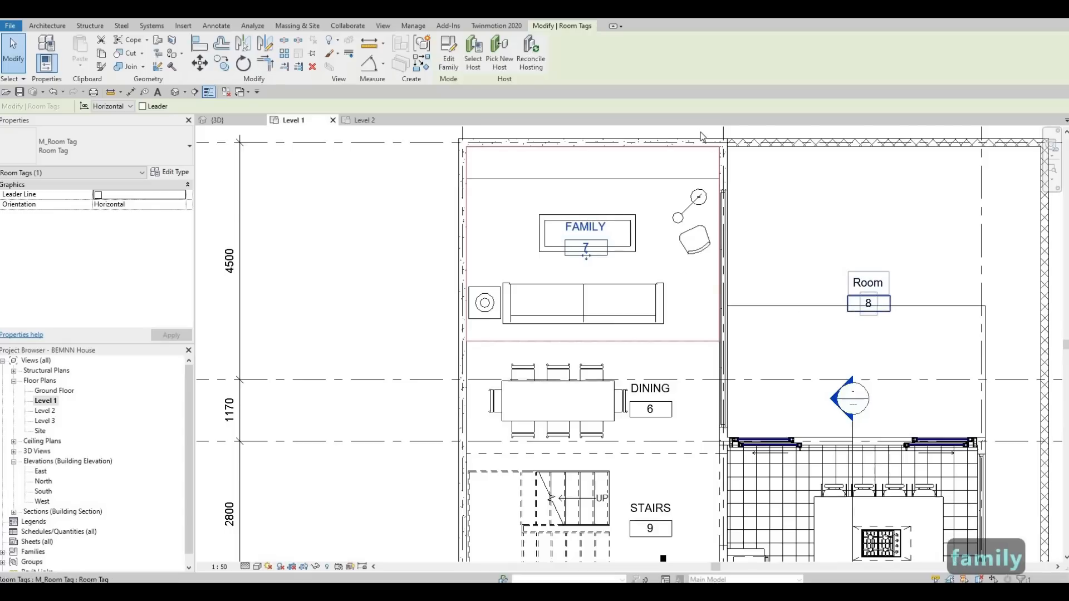
Rename room 8 beside the kitchen as BACKYARD
{"action": "middle_click_drag", "start_coordinate": [854, 316], "coordinate": [721, 220]}
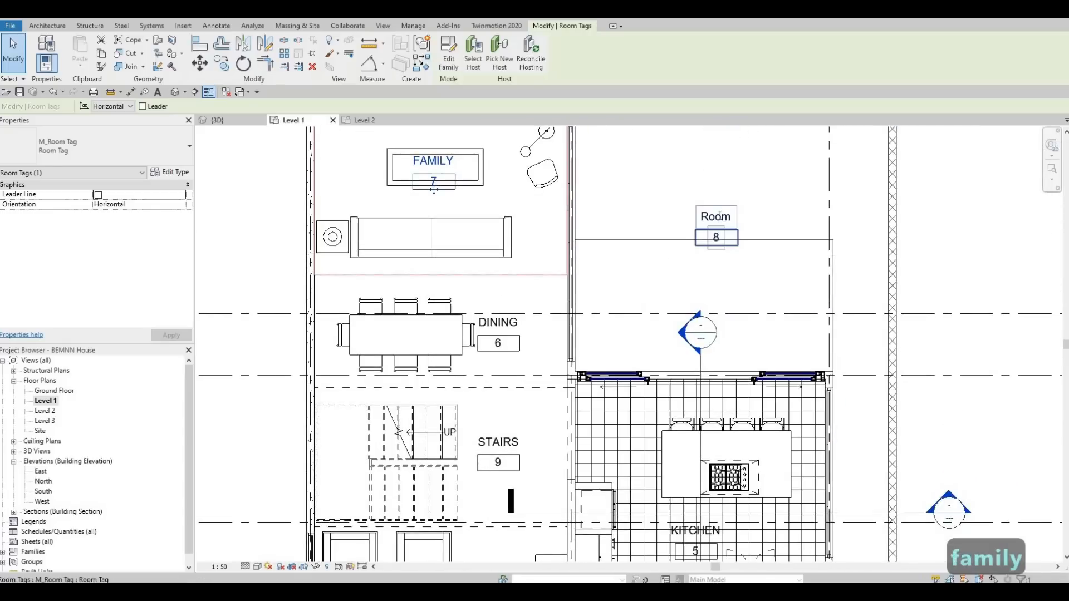
{"action": "left_click", "coordinate": [720, 215]}
{"action": "type", "text": "bac"}
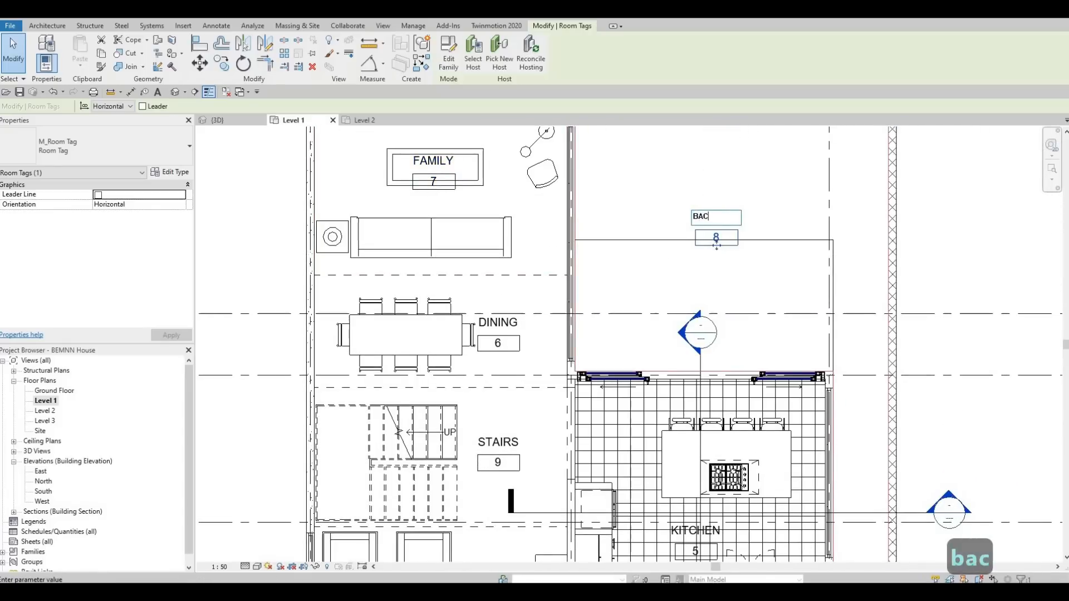
{"action": "type", "text": "kyard"}
{"action": "left_click", "coordinate": [663, 258]}
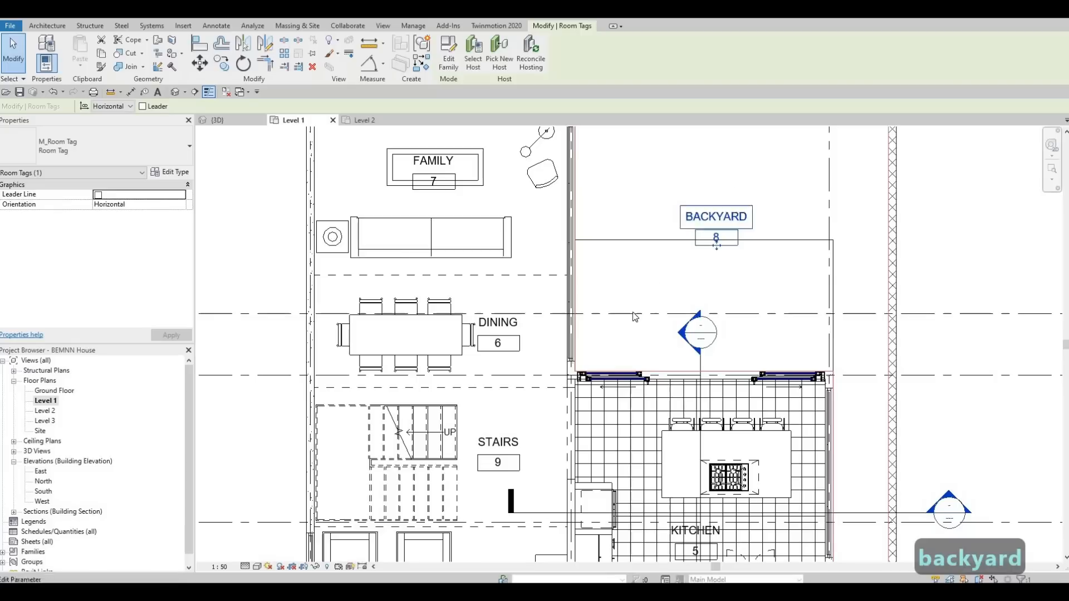
Open the Level 2 floor plan
{"action": "scroll", "coordinate": [661, 258], "scroll_direction": "down", "scroll_amount": 2}
{"action": "key", "text": "Escape"}
{"action": "middle_click_drag", "start_coordinate": [569, 279], "coordinate": [656, 215]}
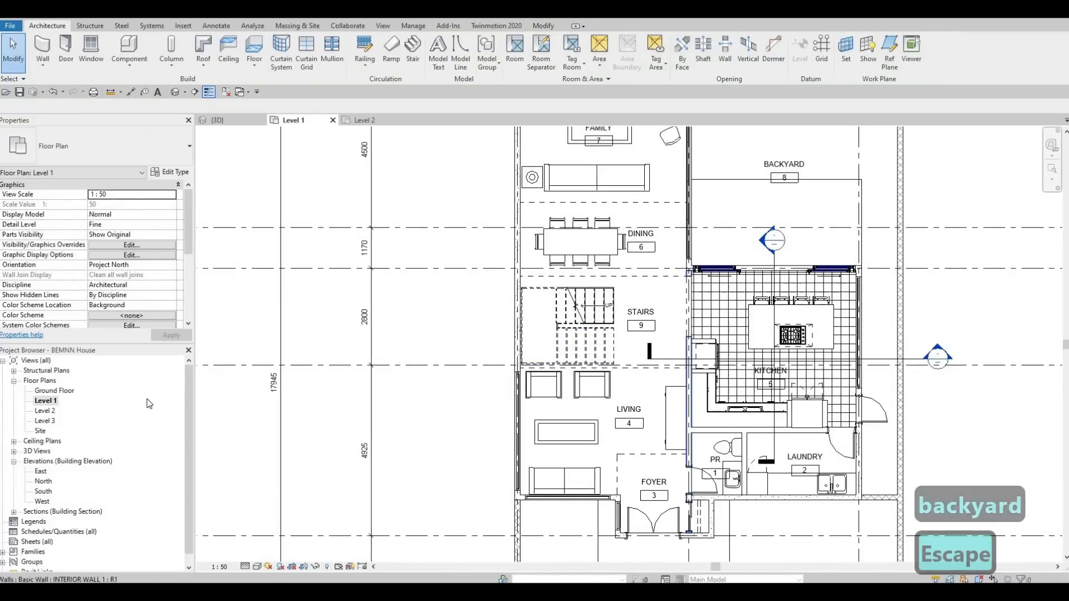
{"action": "double_click", "coordinate": [52, 414]}
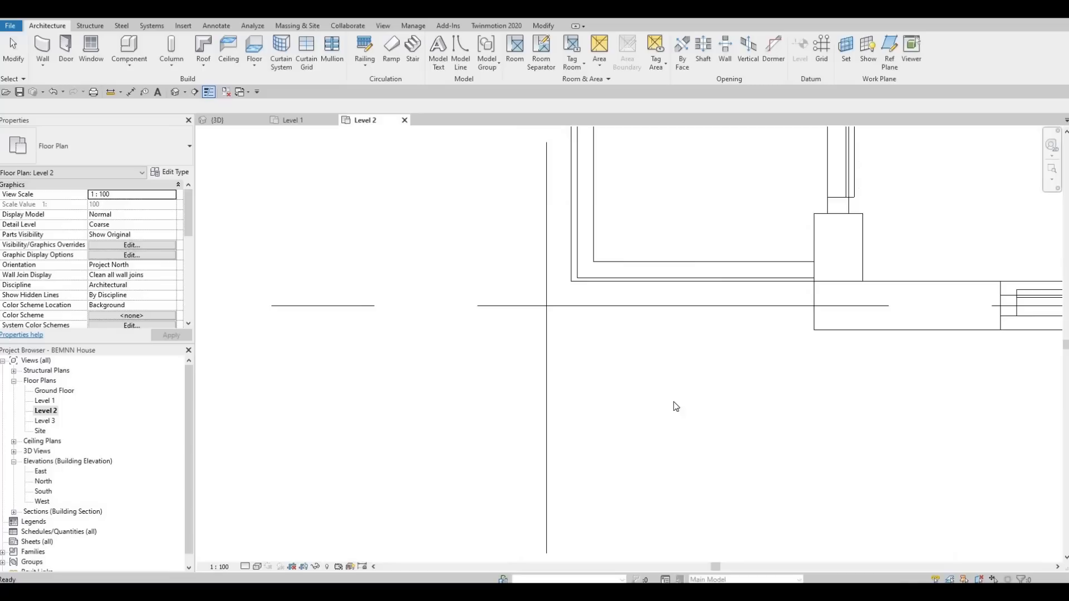
Start the Room command and place rooms in the top bedroom and the two upper bathrooms of Level 2
{"action": "scroll", "coordinate": [563, 418], "scroll_direction": "down", "scroll_amount": 2}
{"action": "middle_click_drag", "start_coordinate": [667, 308], "coordinate": [594, 384]}
{"action": "scroll", "coordinate": [501, 510], "scroll_direction": "down", "scroll_amount": 3}
{"action": "middle_click_drag", "start_coordinate": [499, 514], "coordinate": [535, 452]}
{"action": "scroll", "coordinate": [535, 452], "scroll_direction": "down", "scroll_amount": 2}
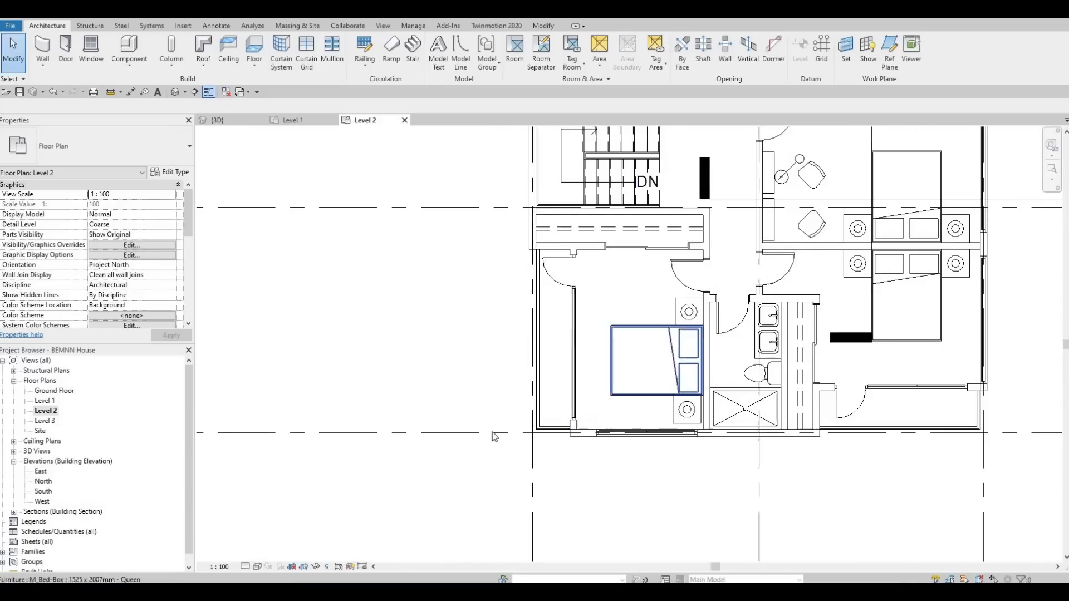
{"action": "middle_click_drag", "start_coordinate": [629, 194], "coordinate": [482, 321]}
{"action": "middle_click_drag", "start_coordinate": [565, 299], "coordinate": [596, 352]}
{"action": "scroll", "coordinate": [597, 352], "scroll_direction": "down", "scroll_amount": 1}
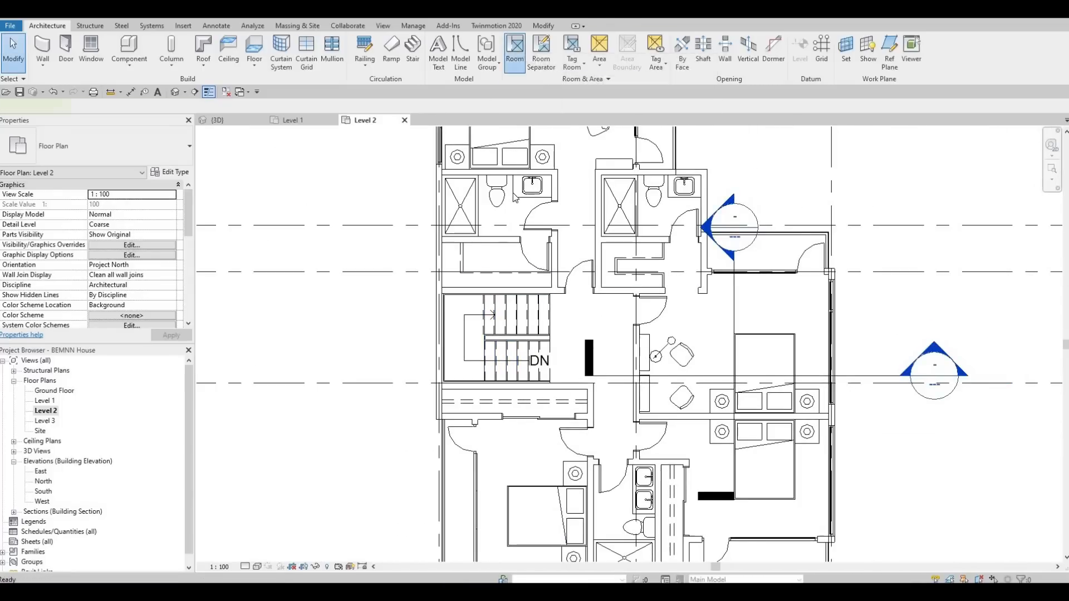
{"action": "left_click", "coordinate": [514, 50]}
{"action": "middle_click_drag", "start_coordinate": [521, 142], "coordinate": [521, 269]}
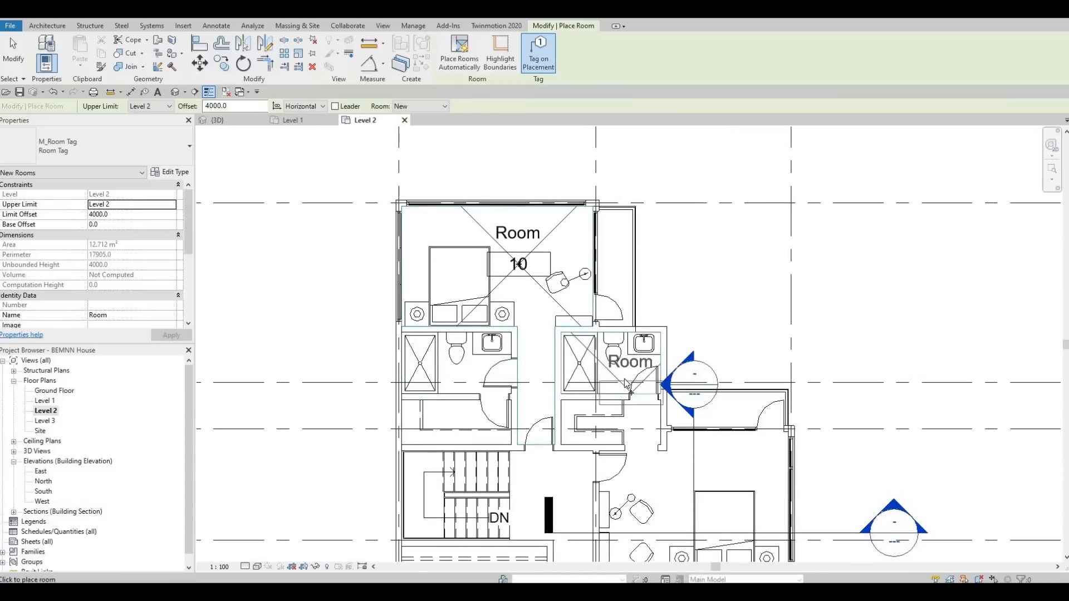
{"action": "left_click", "coordinate": [476, 383]}
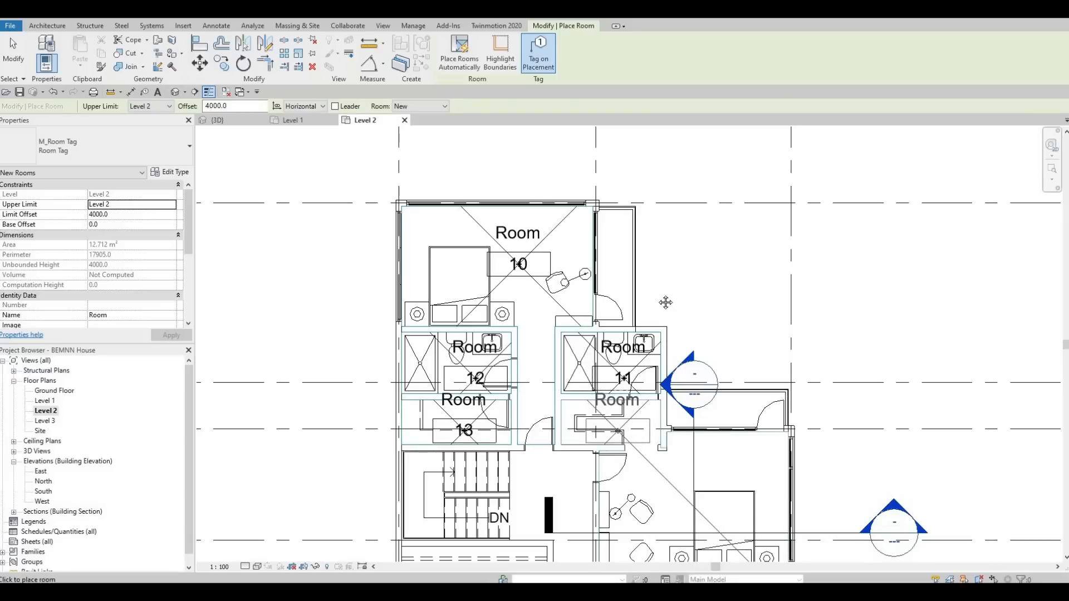
Place rooms in the remaining Level 2 bedrooms and the lower bathroom
{"action": "middle_click_drag", "start_coordinate": [728, 471], "coordinate": [685, 303]}
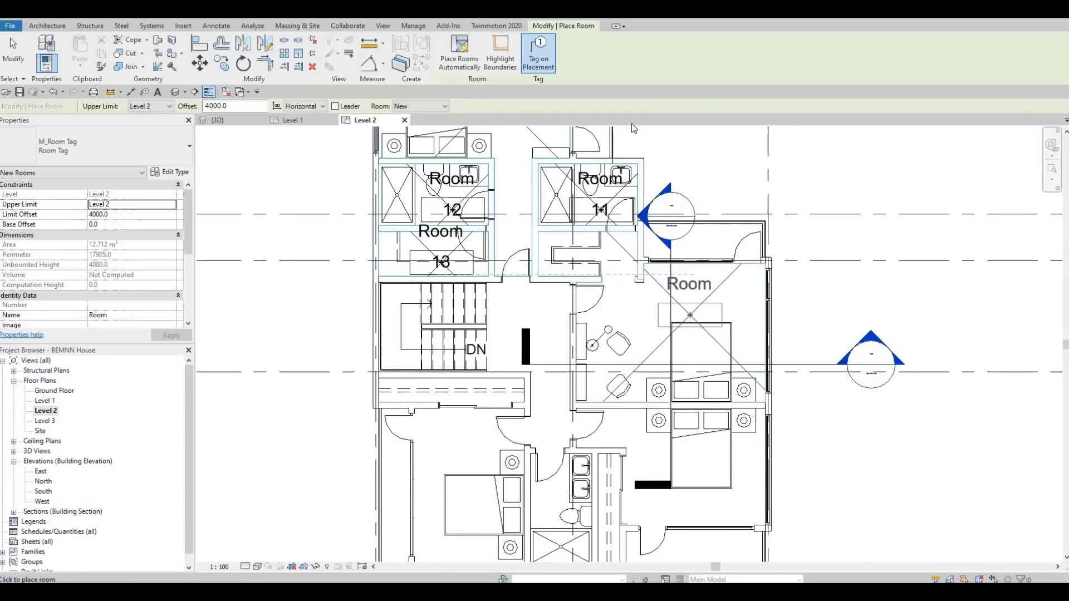
{"action": "left_click", "coordinate": [690, 304]}
{"action": "middle_click_drag", "start_coordinate": [539, 491], "coordinate": [545, 224]}
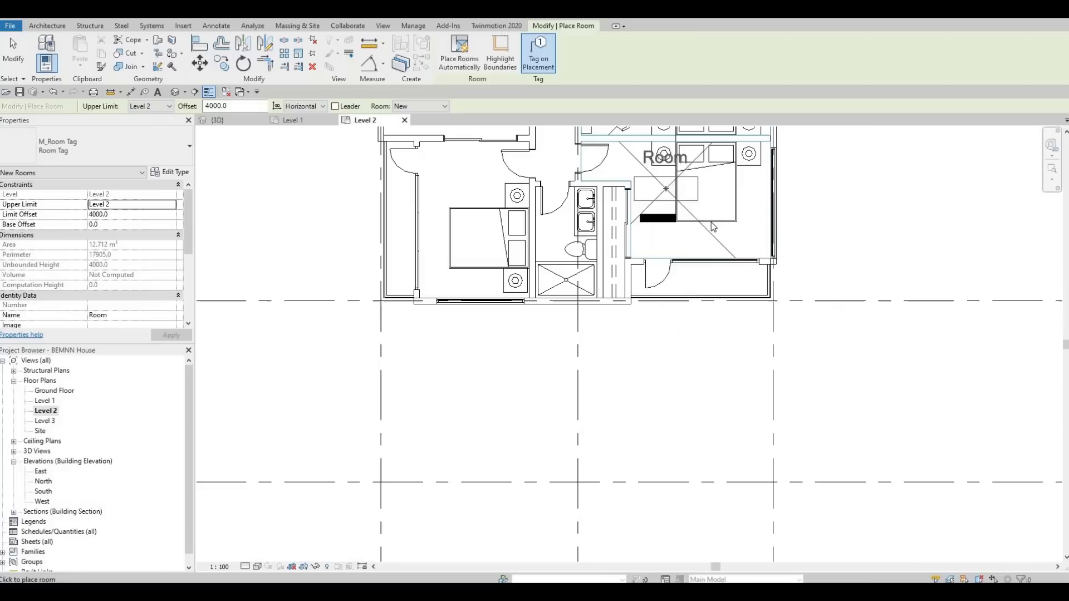
{"action": "left_click", "coordinate": [471, 215]}
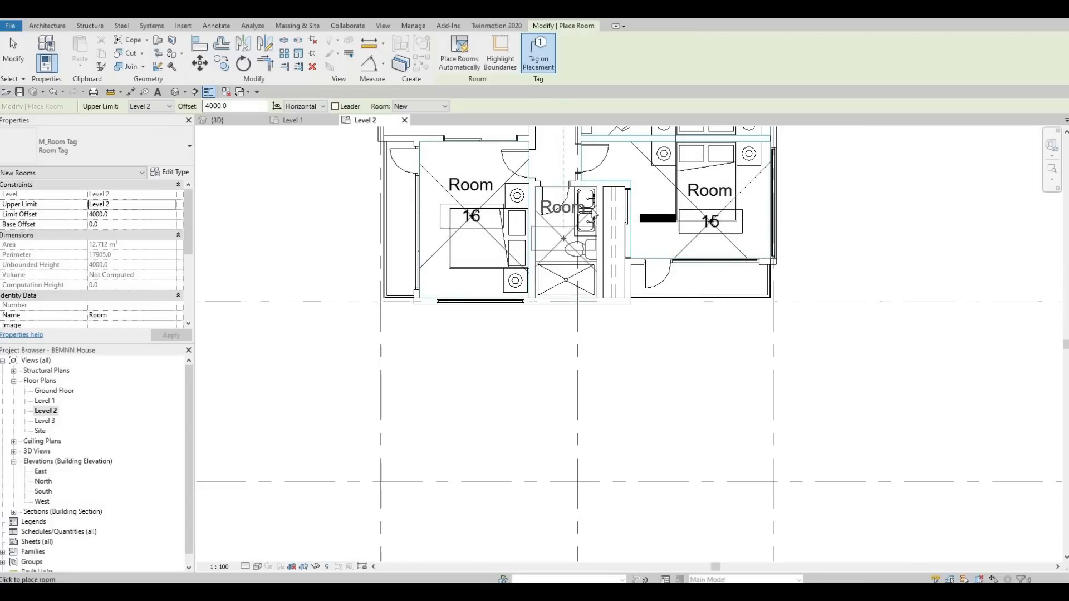
{"action": "left_click", "coordinate": [564, 242]}
Place a room in the stair hall and leave the Room command
{"action": "scroll", "coordinate": [617, 184], "scroll_direction": "down", "scroll_amount": 1}
{"action": "middle_click_drag", "start_coordinate": [617, 184], "coordinate": [601, 281]}
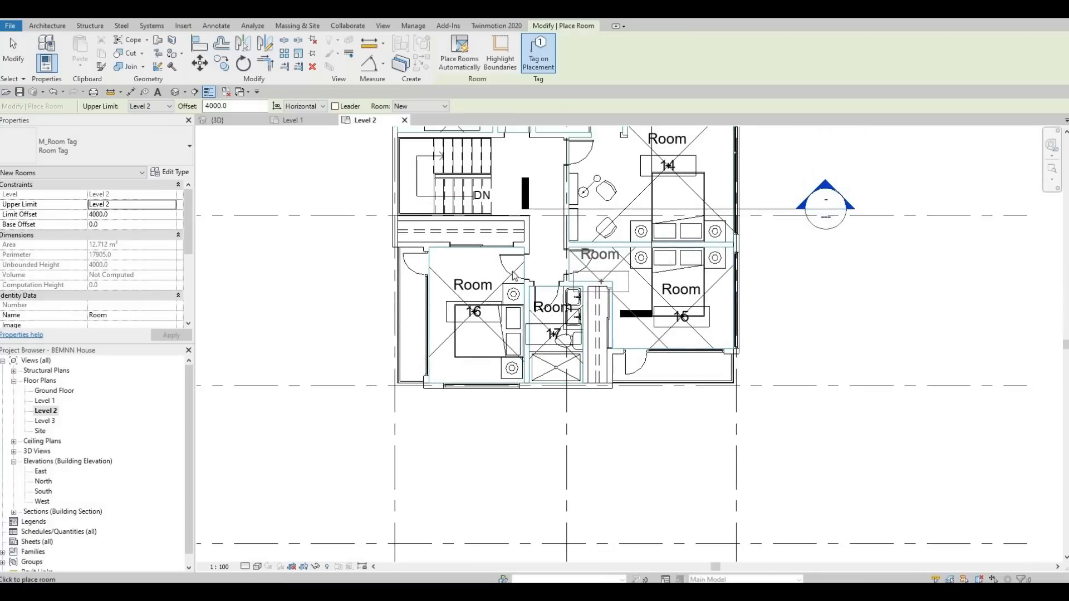
{"action": "middle_click_drag", "start_coordinate": [582, 201], "coordinate": [576, 301]}
{"action": "left_click", "coordinate": [508, 265]}
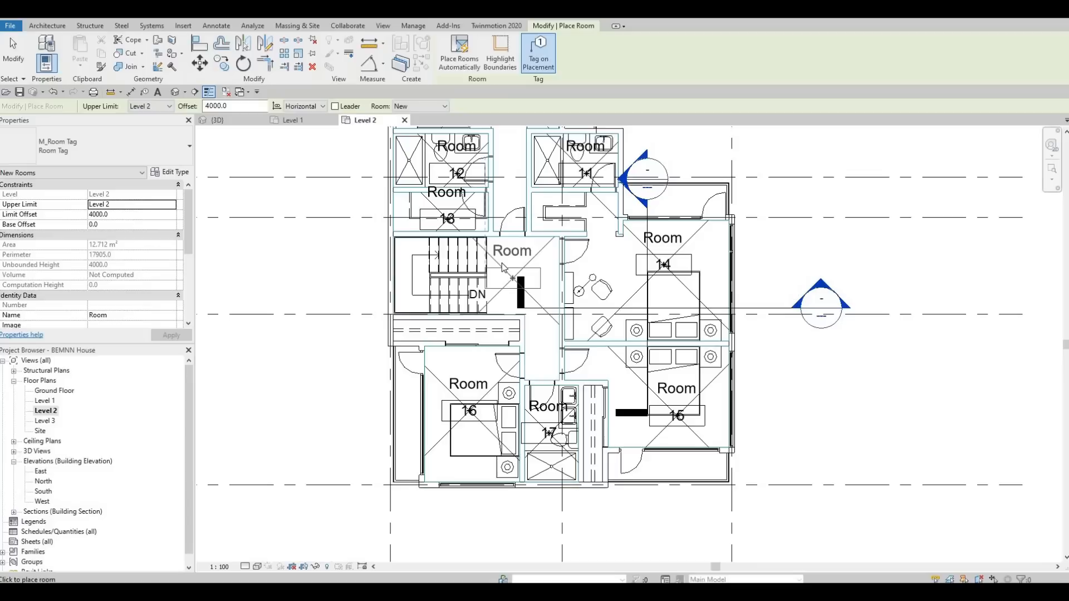
{"action": "key", "text": "Escape"}
{"action": "key", "text": "Escape"}
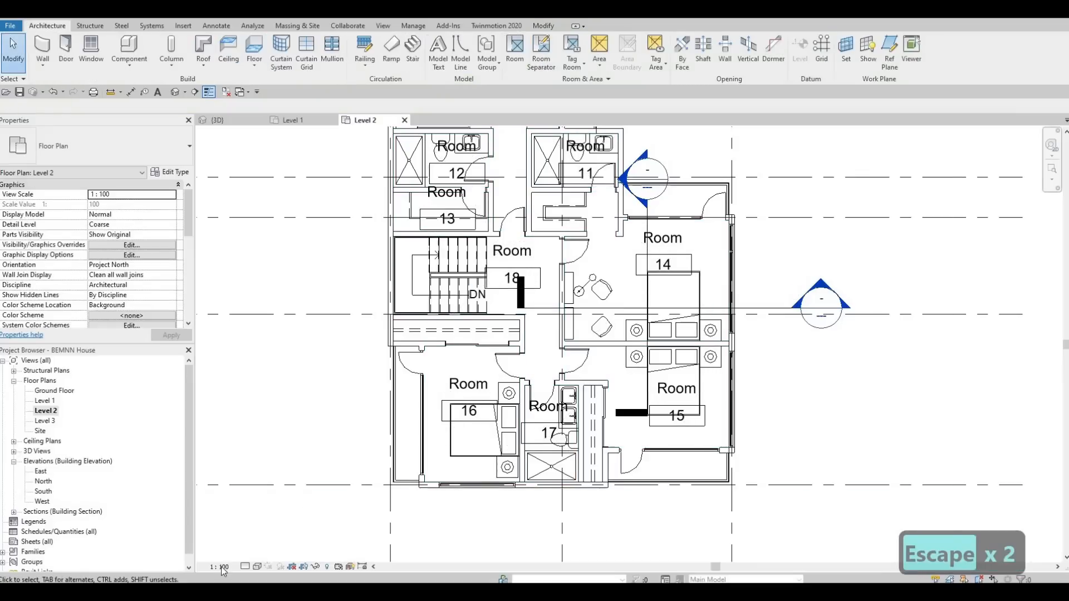
Set the Level 2 view scale to 1:50
{"action": "left_click", "coordinate": [222, 566]}
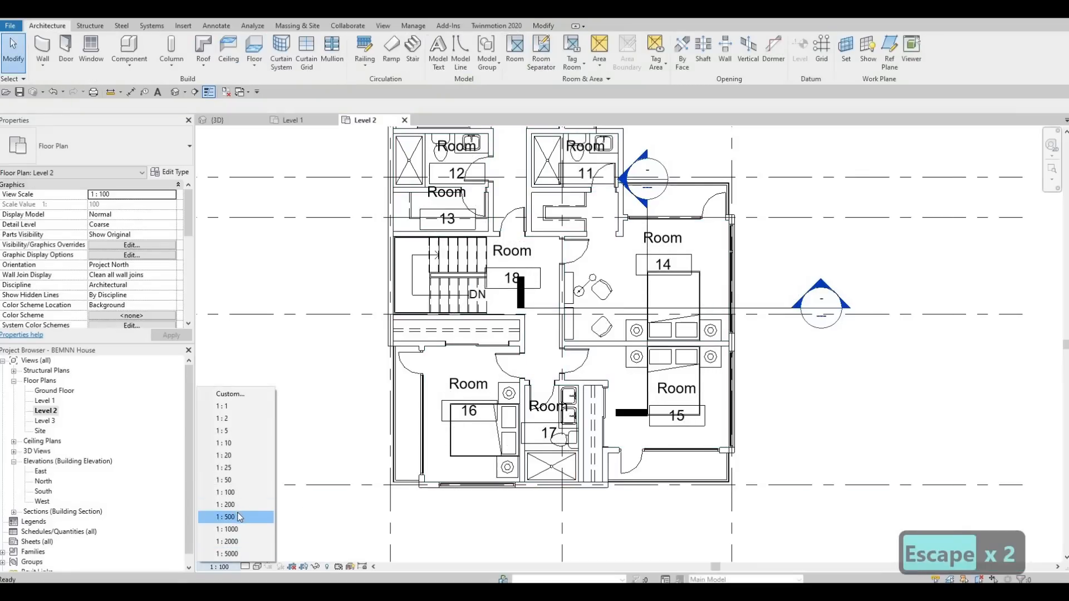
{"action": "left_click", "coordinate": [226, 480]}
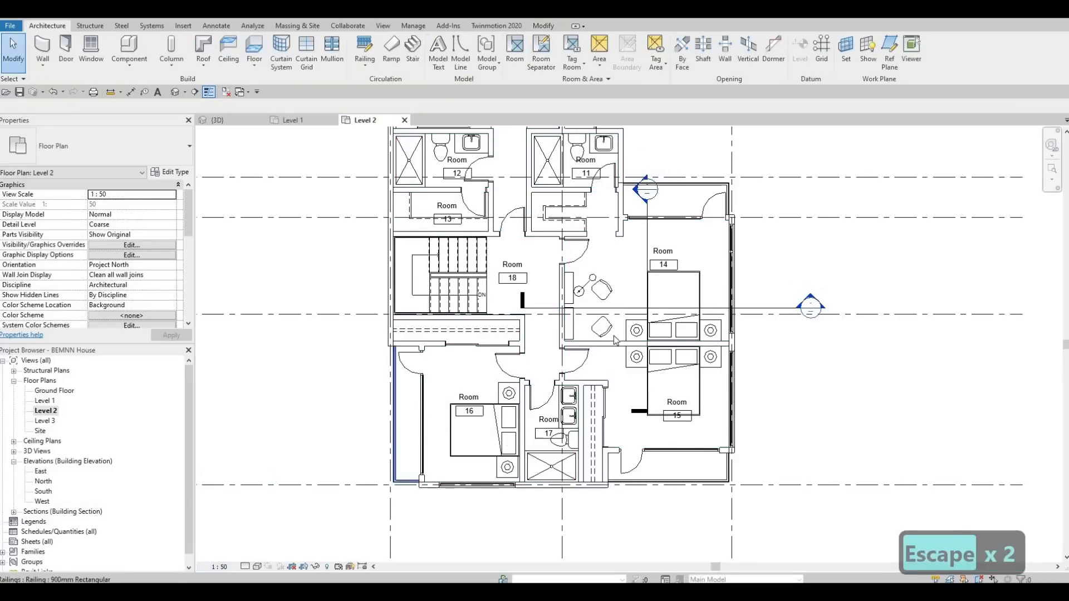
Move room 14's tag slightly up
{"action": "key", "text": "Escape"}
{"action": "scroll", "coordinate": [668, 263], "scroll_direction": "up", "scroll_amount": 3}
{"action": "left_click", "coordinate": [664, 262]}
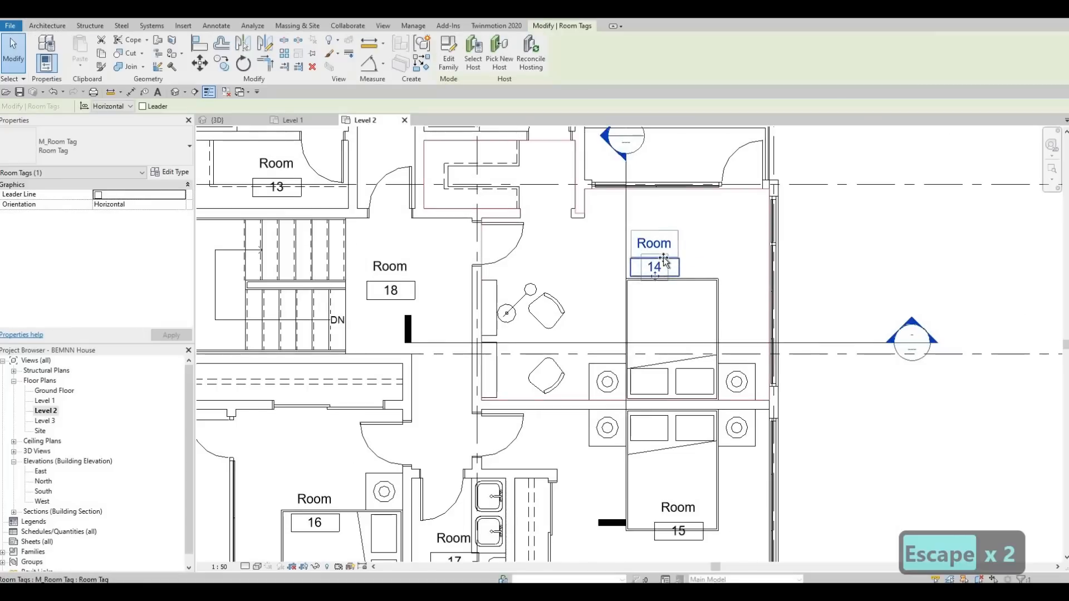
{"action": "left_click_drag", "start_coordinate": [664, 262], "coordinate": [662, 239]}
{"action": "key", "text": "Escape"}
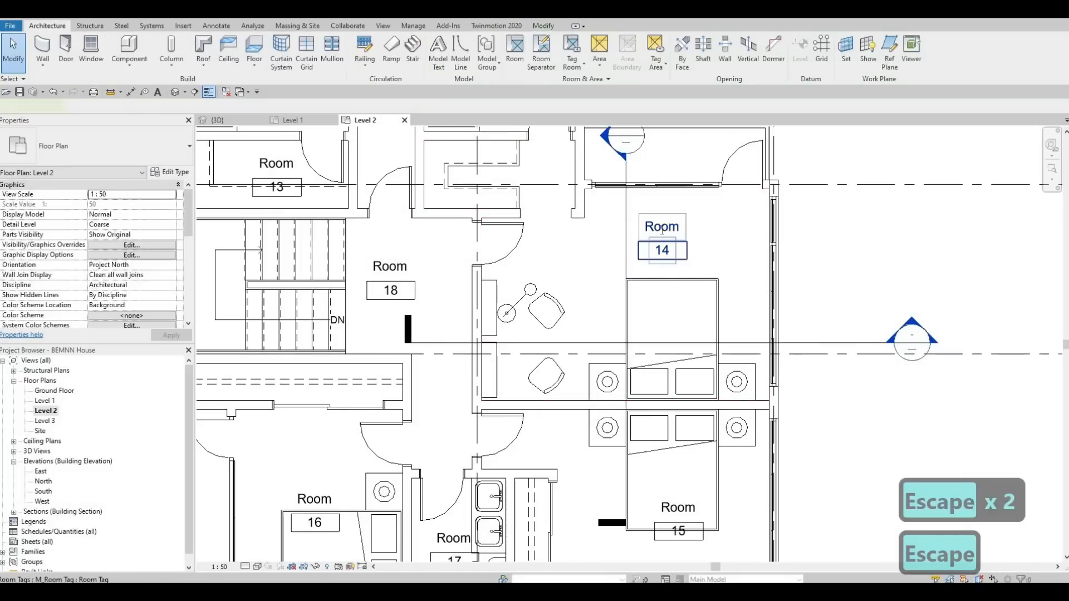
Rename room 14 as BEDROOM 1 and copy the name text
{"action": "double_click", "coordinate": [662, 228]}
{"action": "type", "text": "bedroom"}
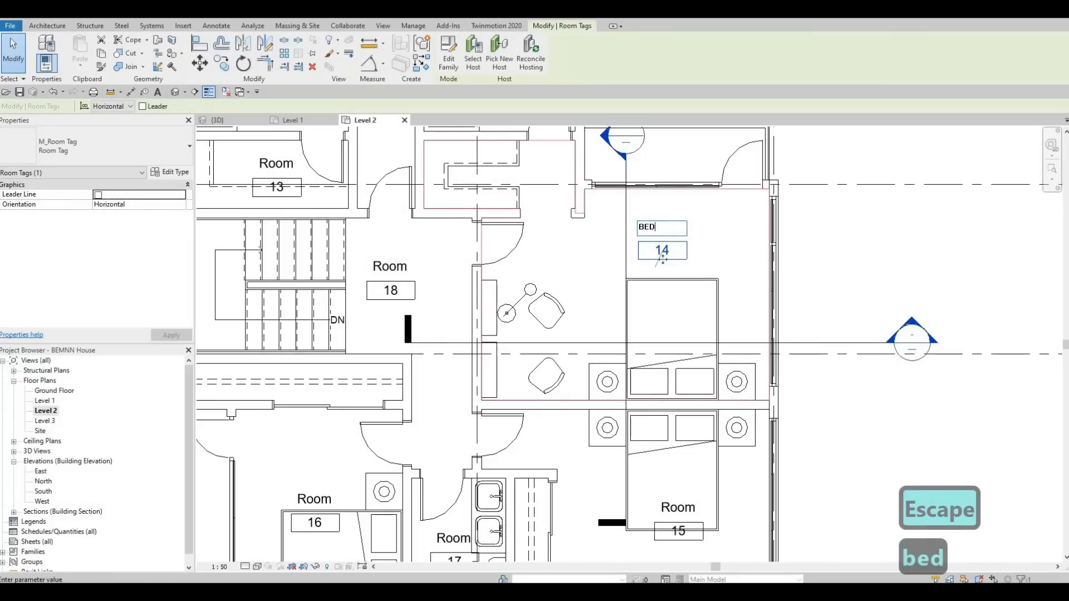
{"action": "type", "text": " 1"}
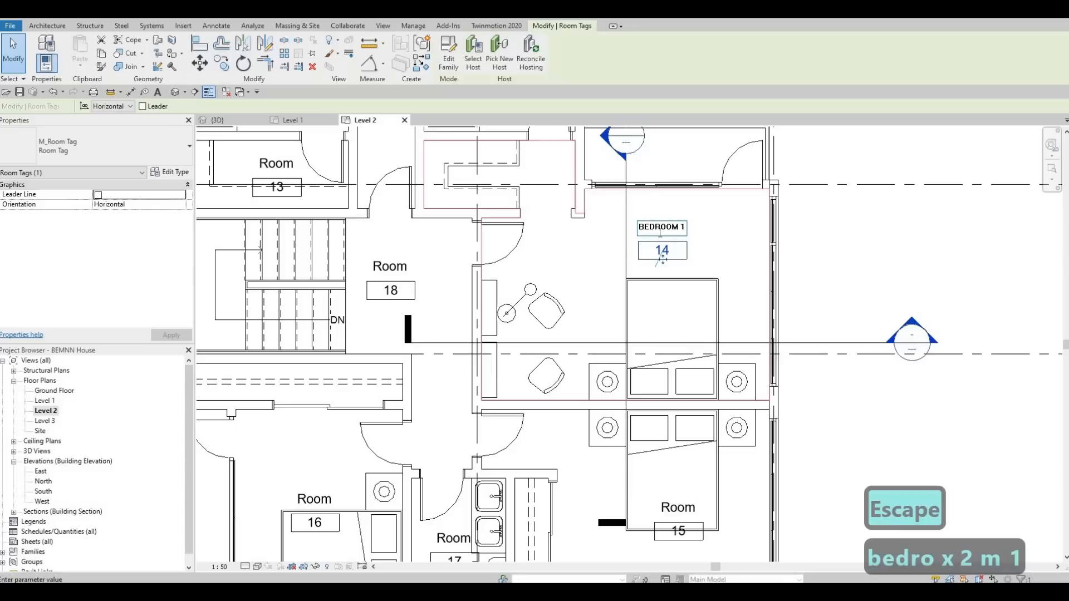
{"action": "key", "text": "ctrl+a"}
{"action": "key", "text": "ctrl+c"}
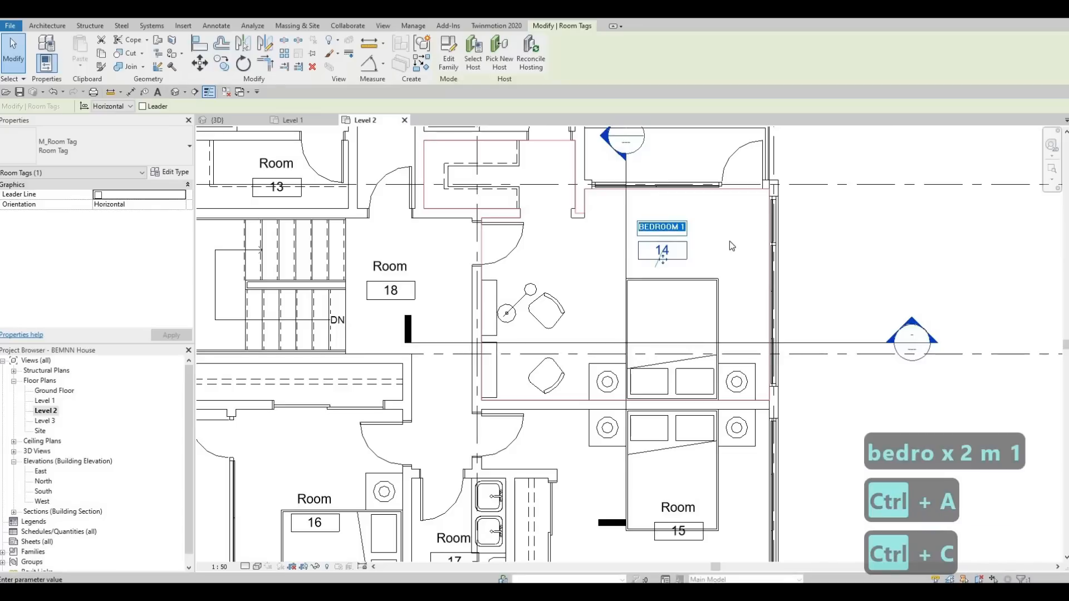
{"action": "left_click", "coordinate": [697, 293]}
Rename room 15 as BEDROOM 2 by pasting the copied name and changing the number
{"action": "middle_click_drag", "start_coordinate": [662, 509], "coordinate": [672, 339]}
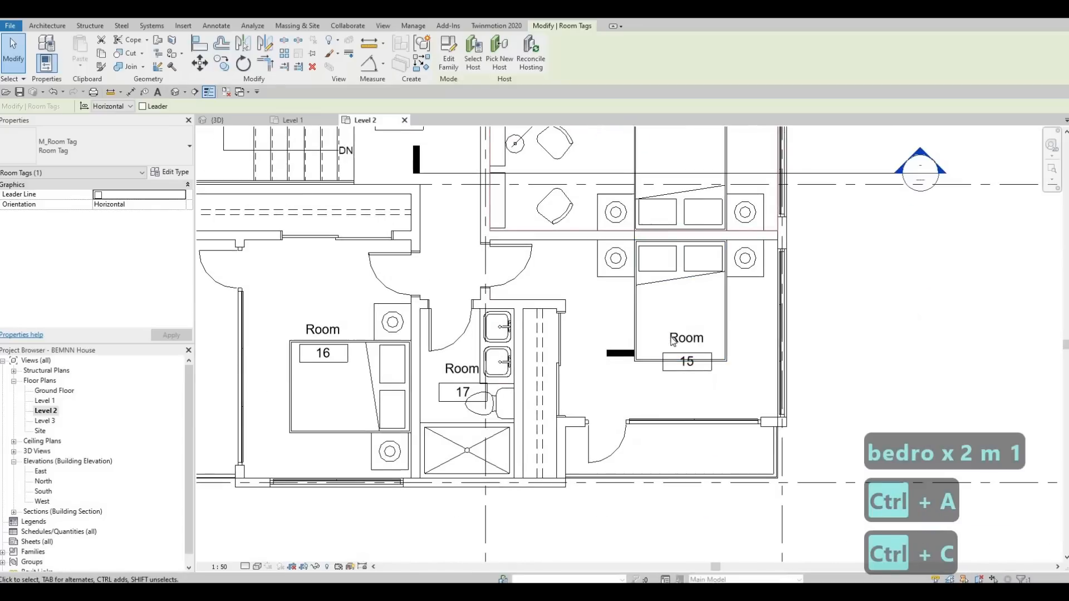
{"action": "double_click", "coordinate": [676, 338]}
{"action": "key", "text": "ctrl+v"}
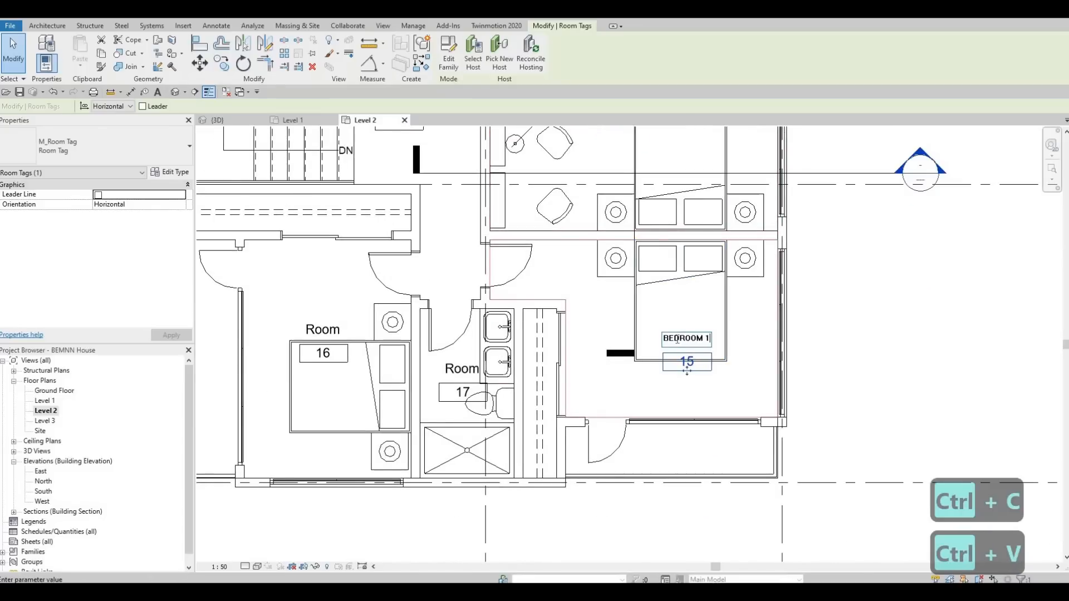
{"action": "key", "text": "BackSpace"}
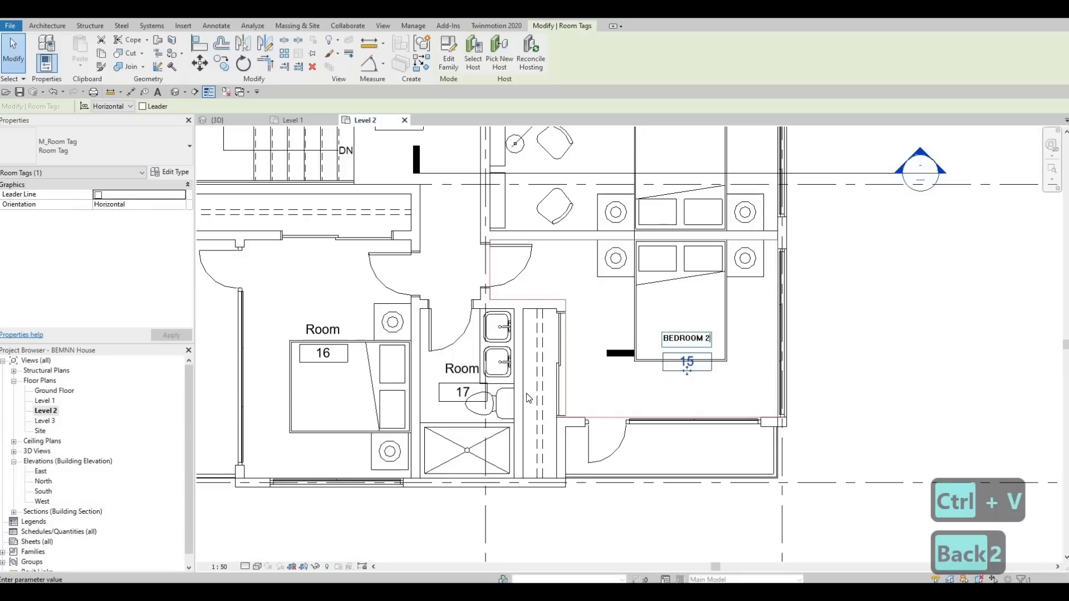
{"action": "left_click", "coordinate": [296, 343]}
Rename room 16 as BEDROOM 3 and move its tag up
{"action": "left_click", "coordinate": [335, 330]}
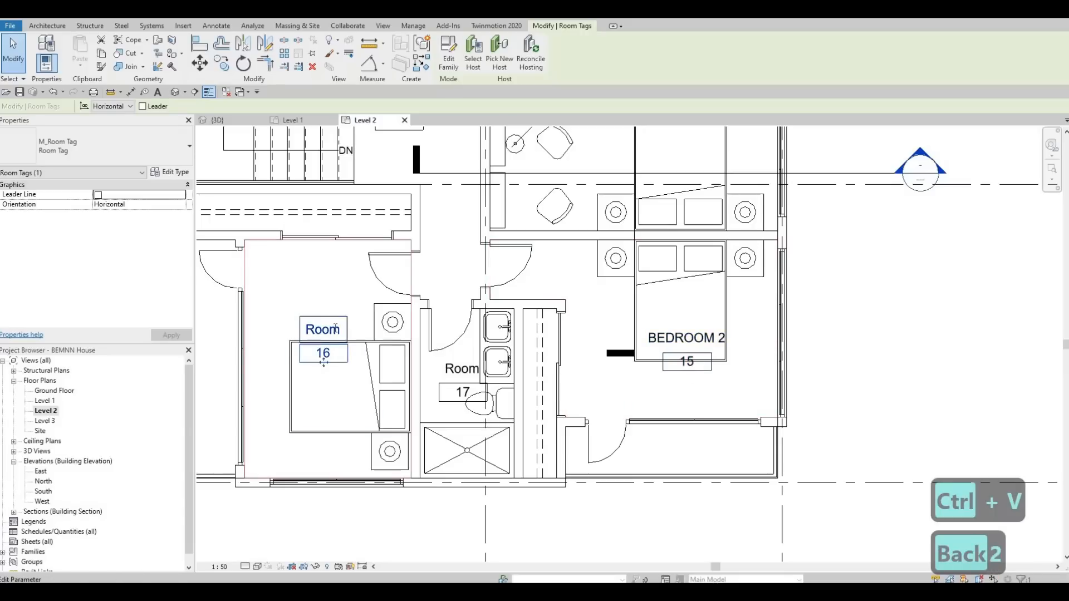
{"action": "left_click", "coordinate": [336, 329]}
{"action": "key", "text": "ctrl+v"}
{"action": "key", "text": "BackSpace"}
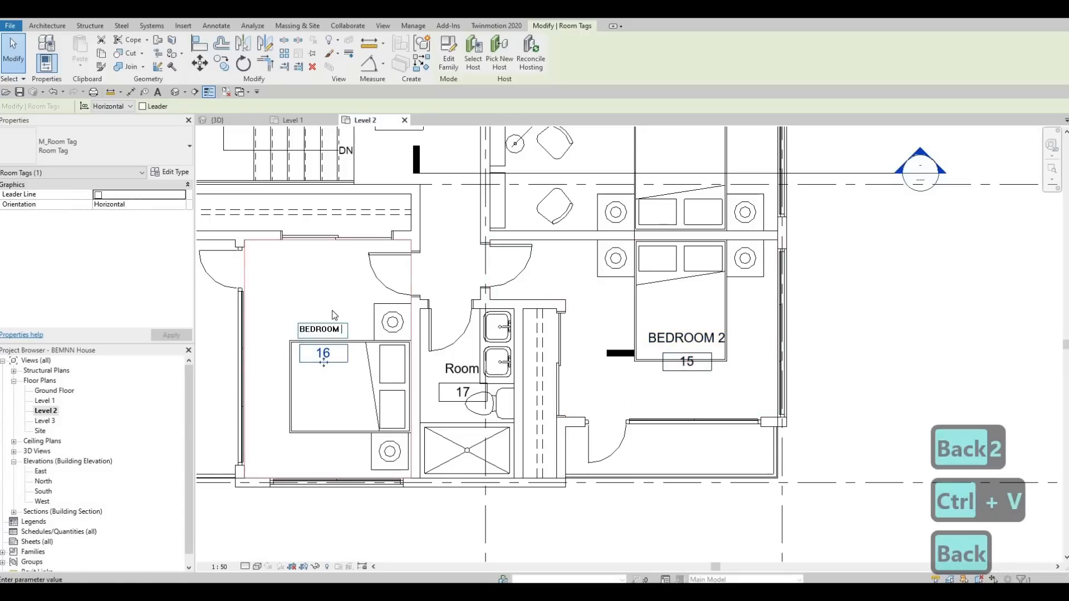
{"action": "left_click", "coordinate": [321, 353]}
{"action": "left_click", "coordinate": [321, 353]}
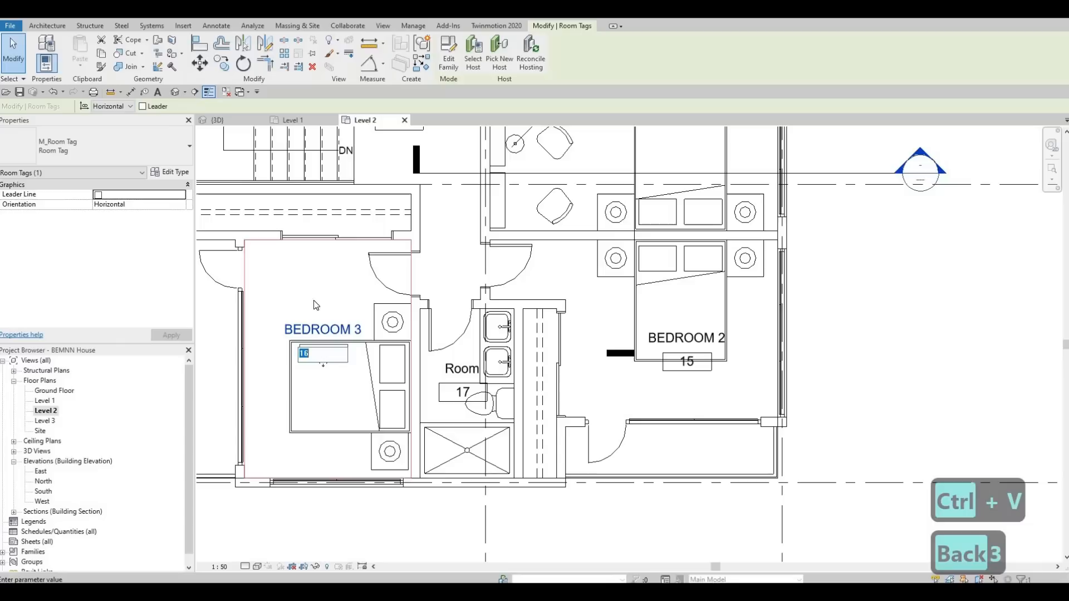
{"action": "left_click_drag", "start_coordinate": [322, 362], "coordinate": [323, 313]}
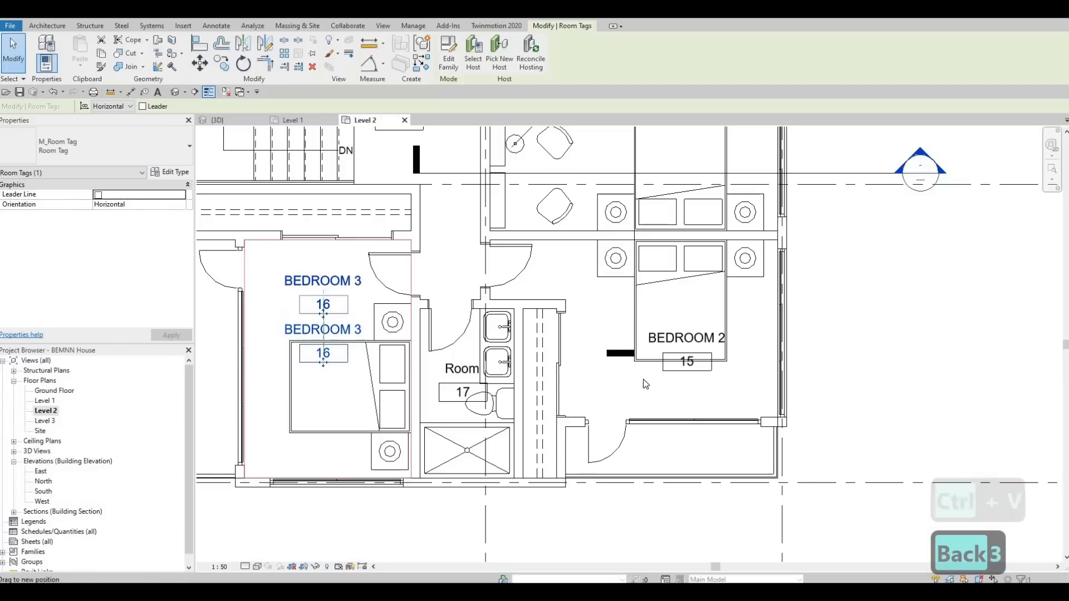
Move the BEDROOM 2 tag down
{"action": "left_click", "coordinate": [688, 362]}
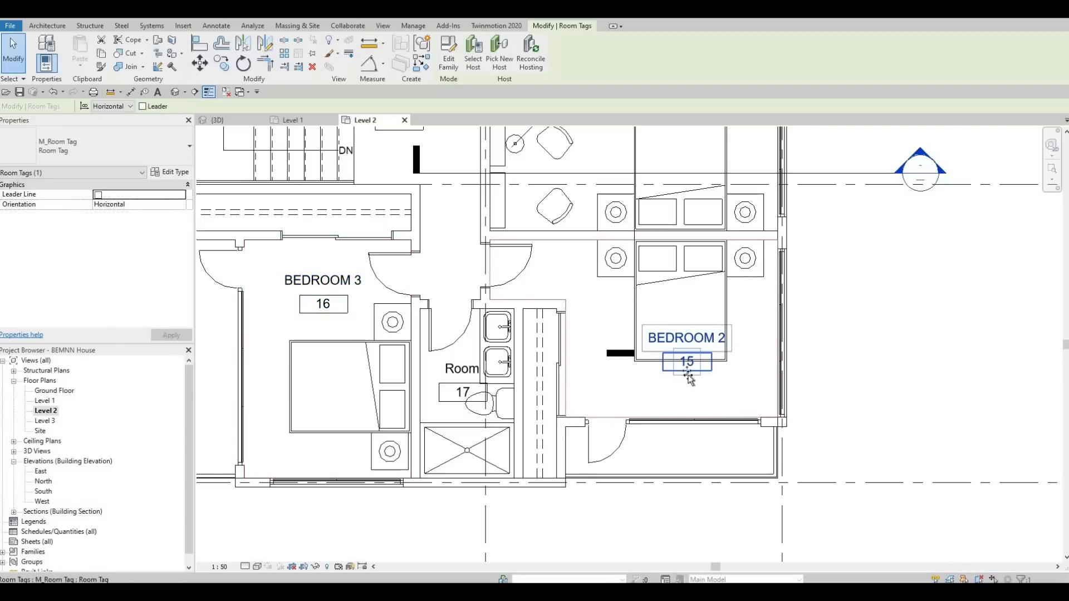
{"action": "left_click_drag", "start_coordinate": [688, 363], "coordinate": [679, 407]}
{"action": "key", "text": "Escape"}
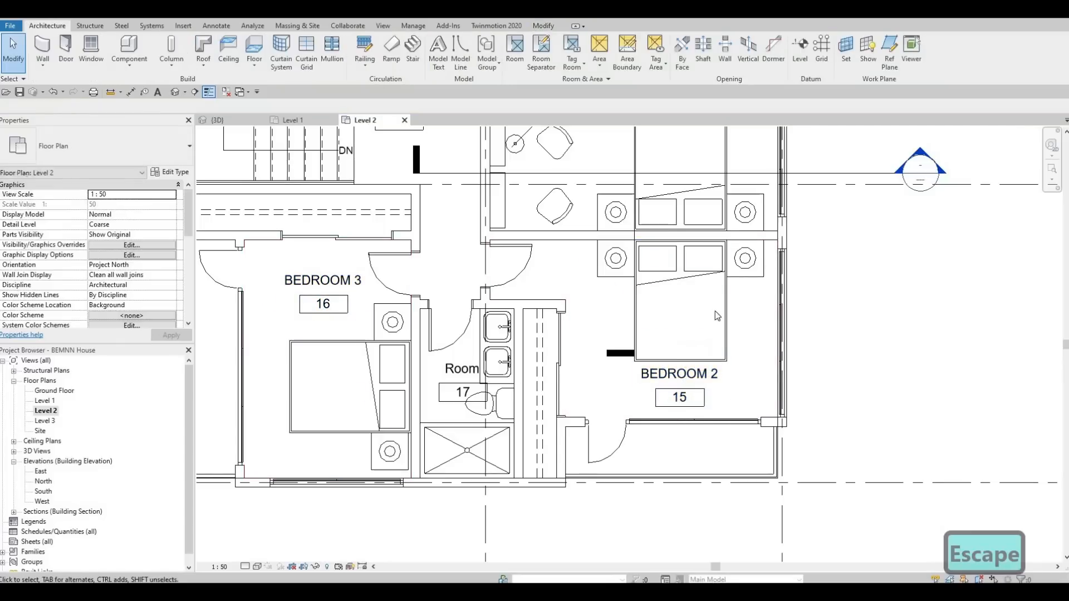
Nudge the BEDROOM 1 room tag slightly to the right
{"action": "scroll", "coordinate": [715, 310], "scroll_direction": "up", "scroll_amount": 5}
{"action": "left_click", "coordinate": [707, 282]}
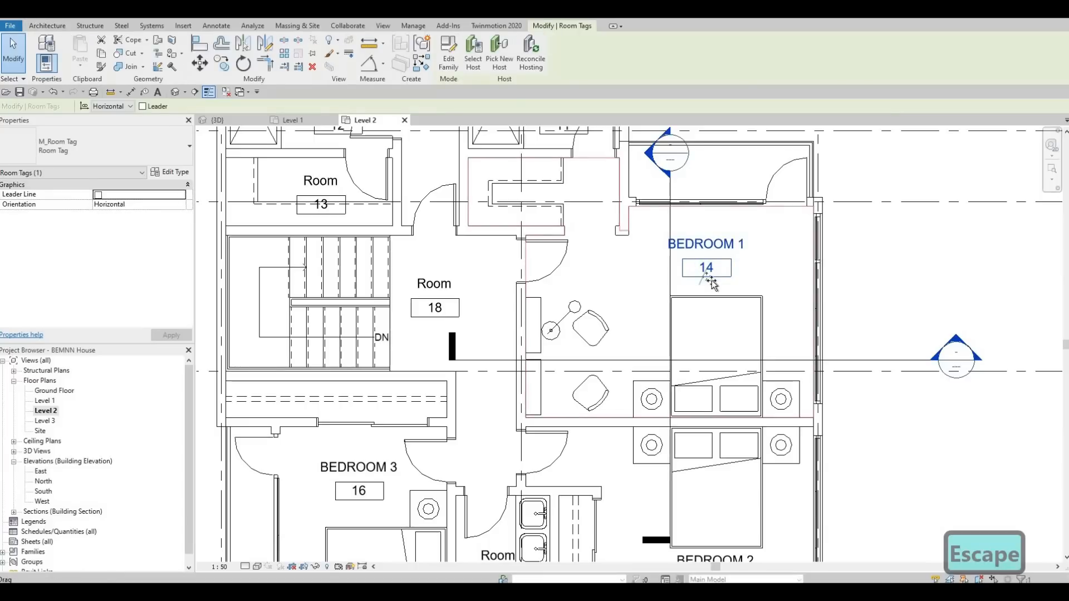
{"action": "left_click_drag", "start_coordinate": [708, 277], "coordinate": [717, 277]}
Rename room 18 in the central hall as COORIDOR
{"action": "scroll", "coordinate": [635, 349], "scroll_direction": "down", "scroll_amount": 2}
{"action": "middle_click_drag", "start_coordinate": [559, 330], "coordinate": [570, 425]}
{"action": "middle_click_drag", "start_coordinate": [435, 334], "coordinate": [436, 340]}
{"action": "scroll", "coordinate": [437, 339], "scroll_direction": "up", "scroll_amount": 1}
{"action": "middle_click_drag", "start_coordinate": [503, 376], "coordinate": [502, 337]}
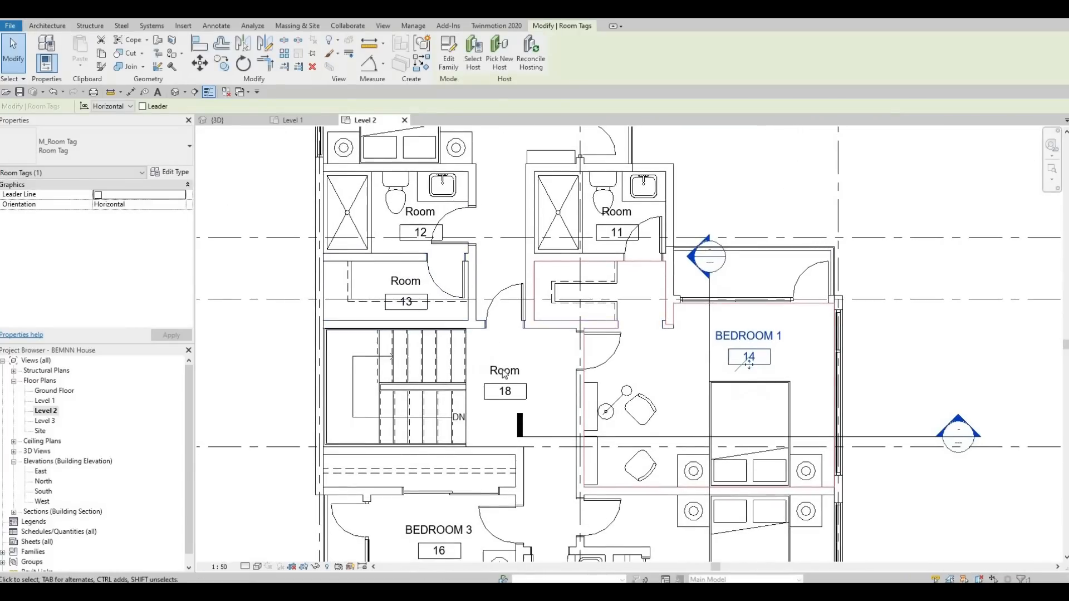
{"action": "left_click", "coordinate": [505, 372]}
{"action": "left_click", "coordinate": [505, 372]}
{"action": "type", "text": "co"}
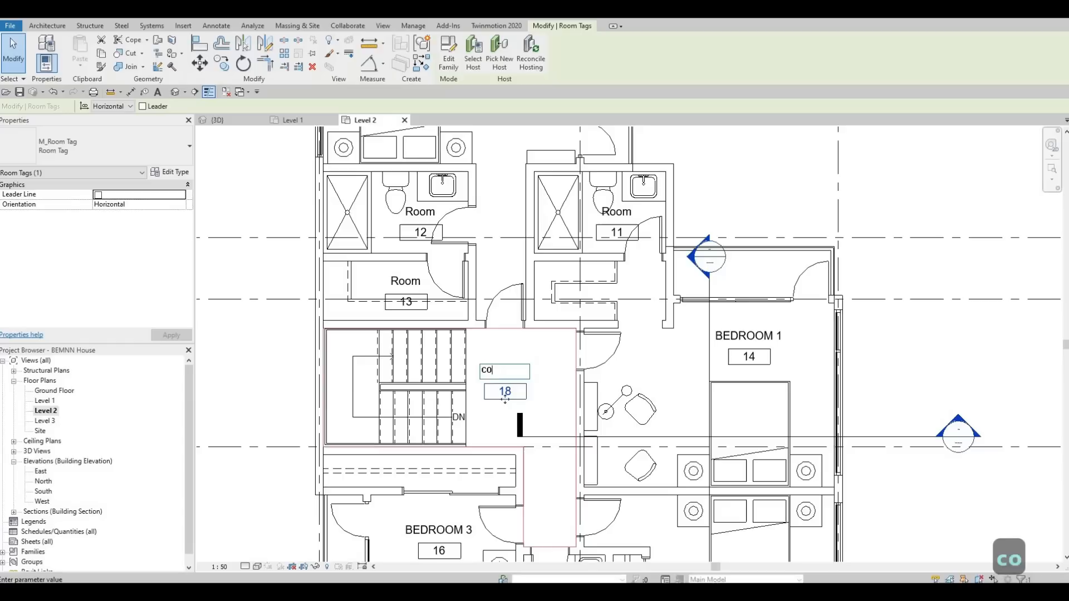
{"action": "type", "text": "oridor"}
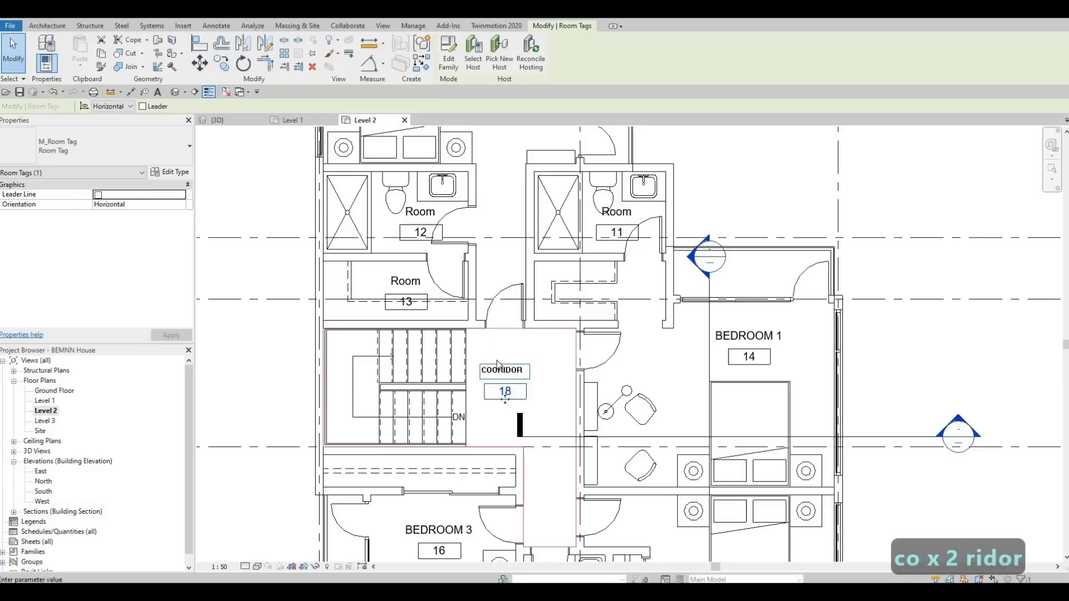
{"action": "left_click", "coordinate": [433, 311]}
{"action": "key", "text": "Escape"}
Rename room 13 as W.I.C
{"action": "left_click", "coordinate": [417, 280]}
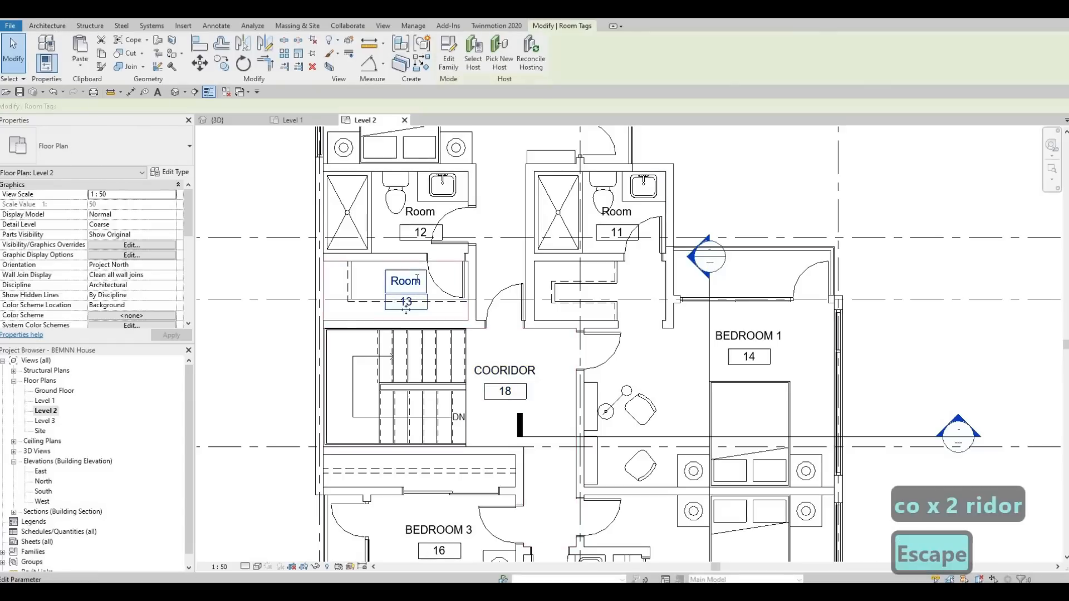
{"action": "left_click", "coordinate": [417, 280]}
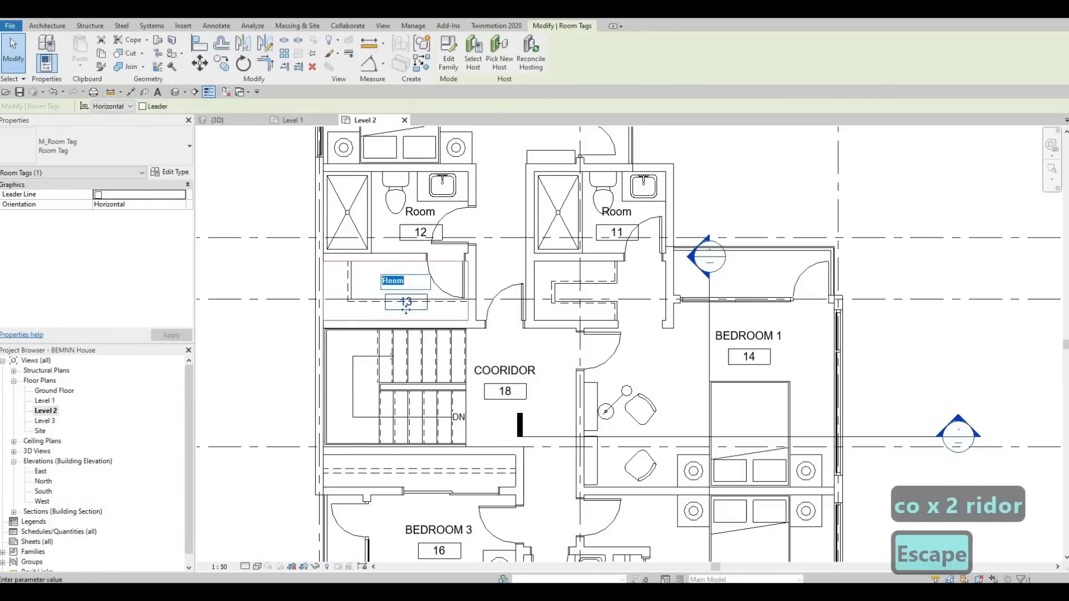
{"action": "type", "text": "w.i."}
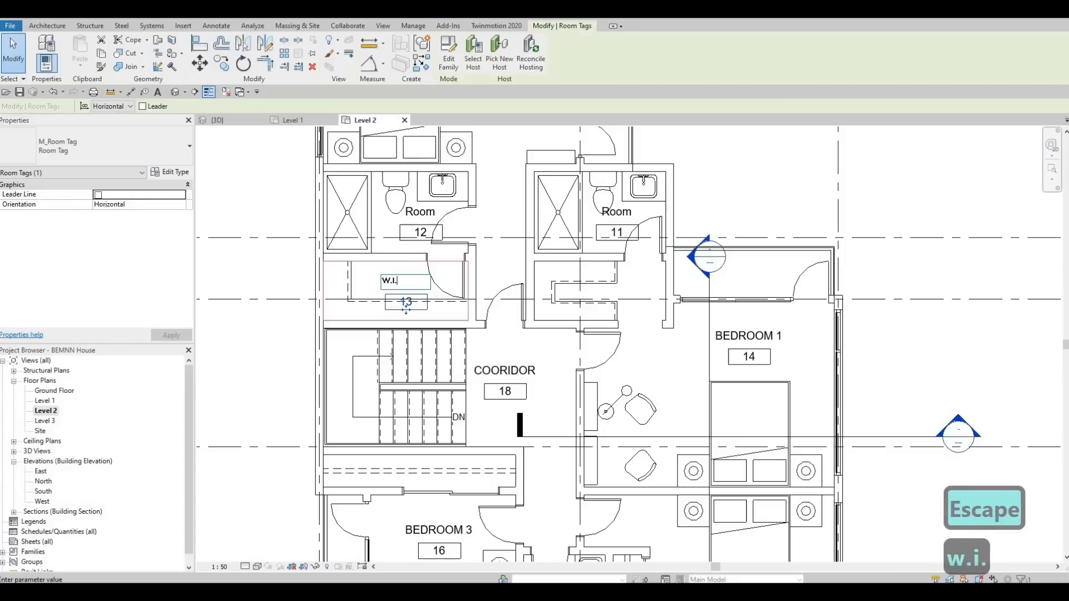
{"action": "type", "text": "c"}
{"action": "key", "text": "Return"}
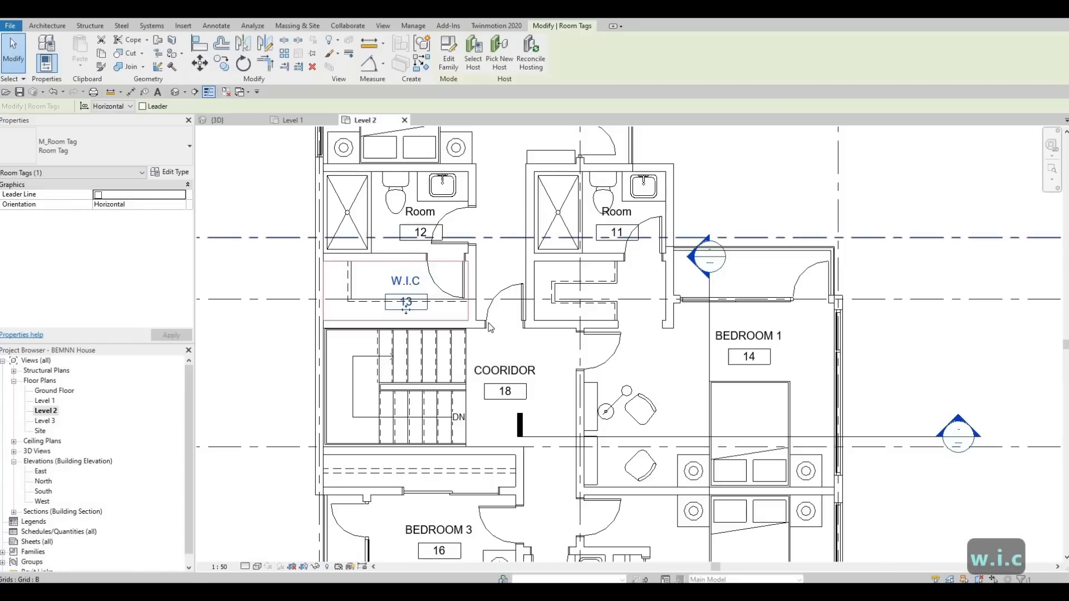
Rename room 10 in the upper bedroom as MASTERS
{"action": "middle_click_drag", "start_coordinate": [471, 217], "coordinate": [486, 307]}
{"action": "middle_click_drag", "start_coordinate": [493, 147], "coordinate": [495, 284]}
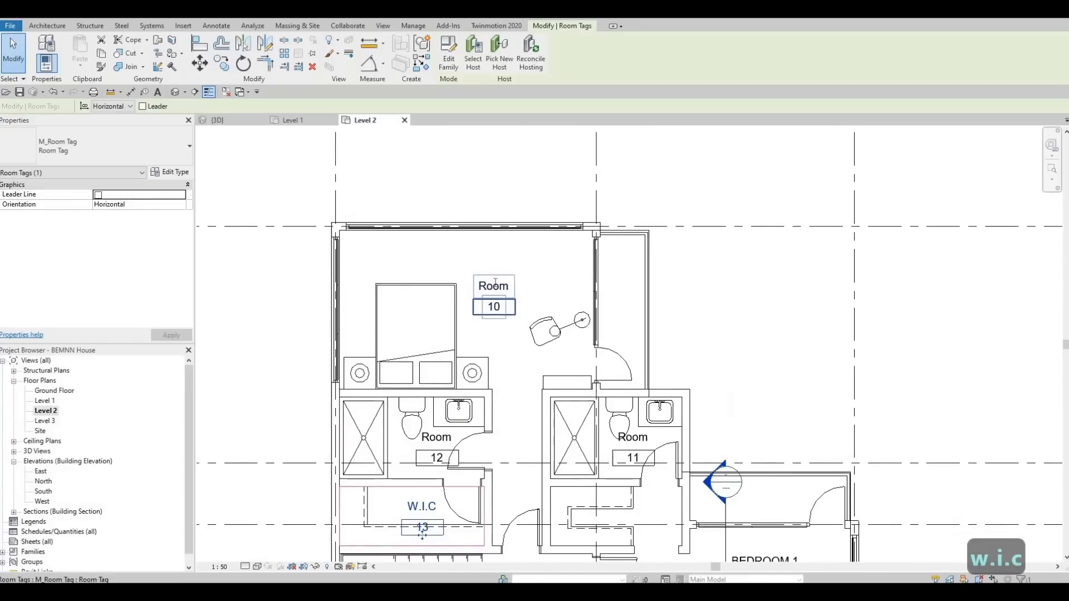
{"action": "left_click", "coordinate": [495, 284]}
{"action": "type", "text": "MASTERS"}
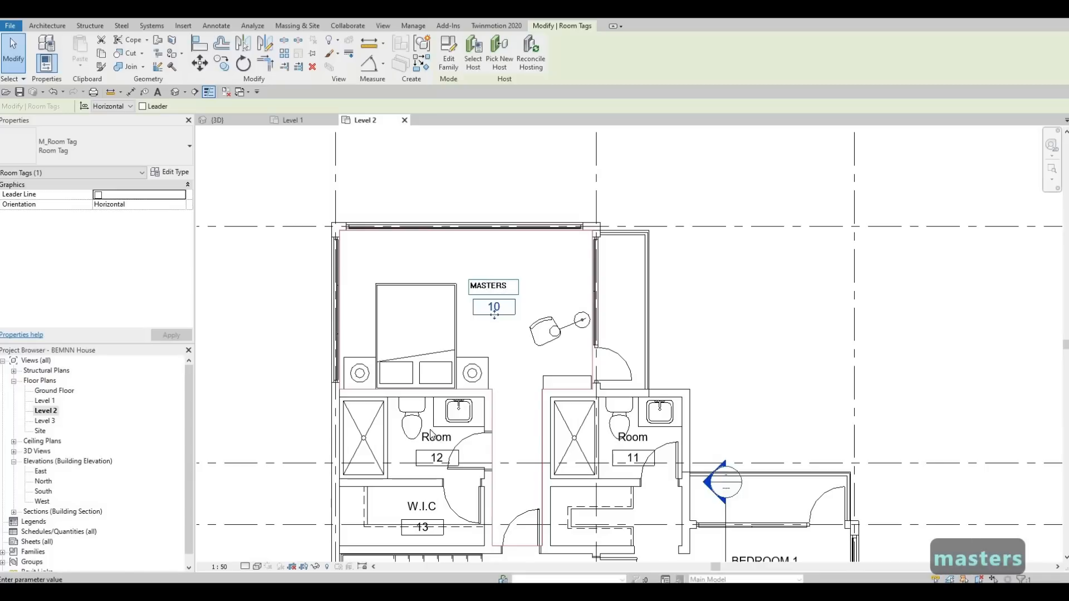
{"action": "key", "text": "Return"}
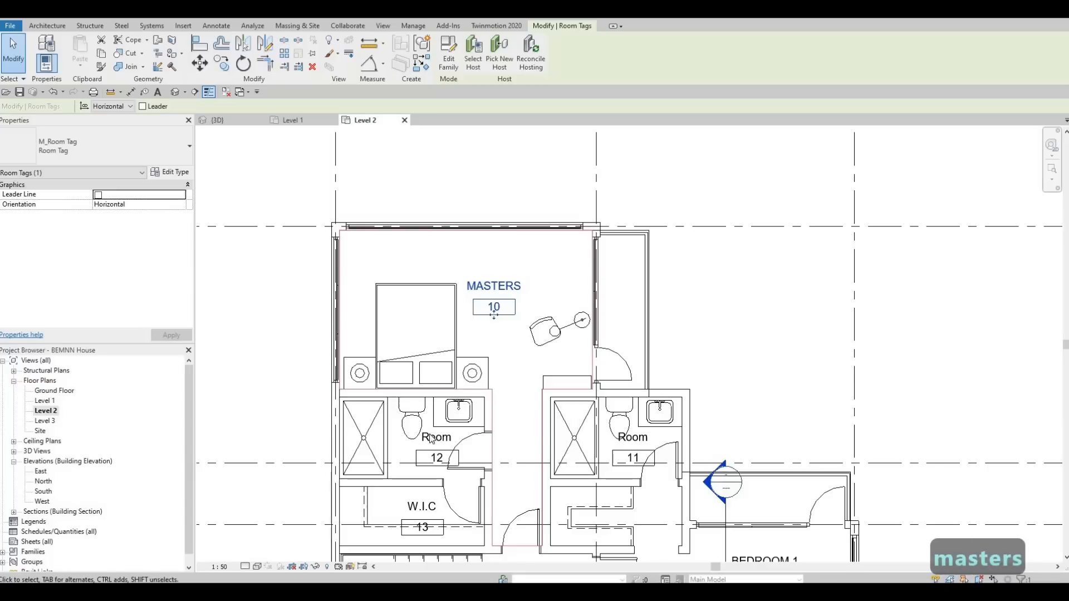
Rename room 12 as ENSUITE 1
{"action": "left_click", "coordinate": [433, 437]}
{"action": "left_click", "coordinate": [432, 437]}
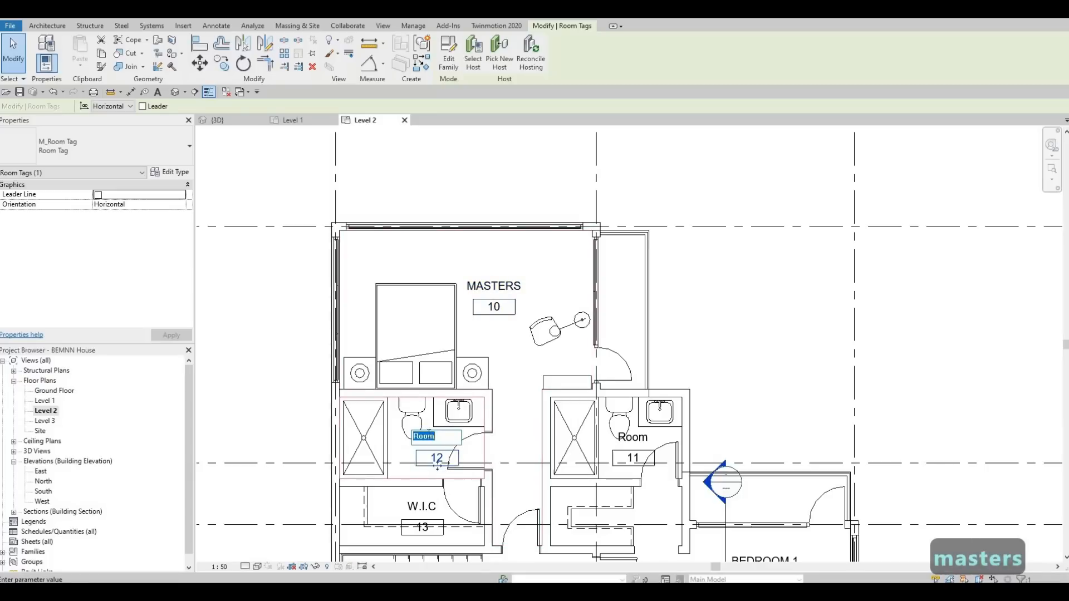
{"action": "type", "text": "EN"}
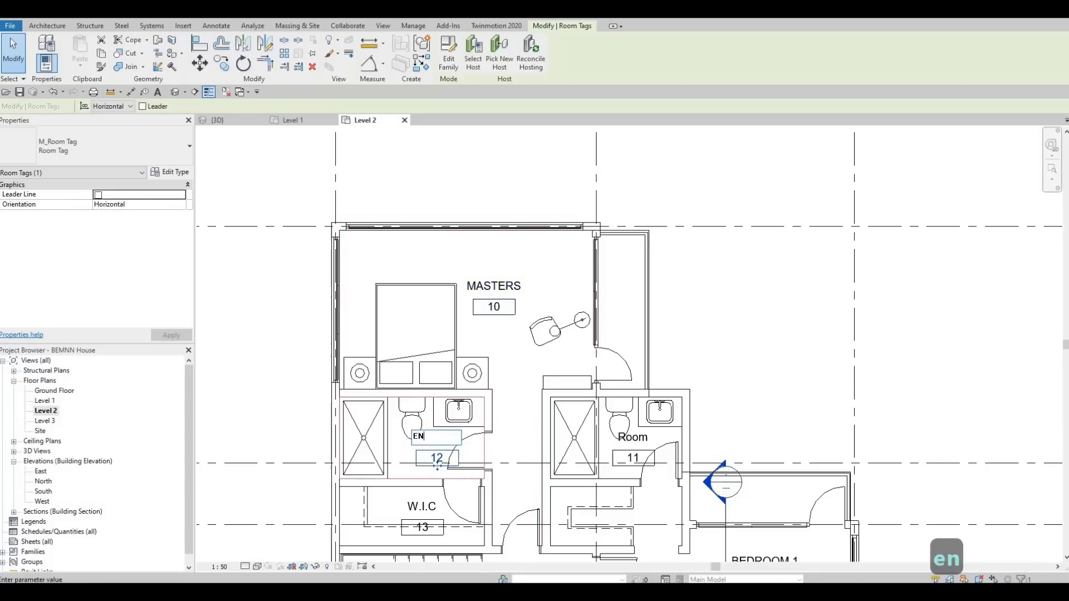
{"action": "type", "text": "SUITE 1"}
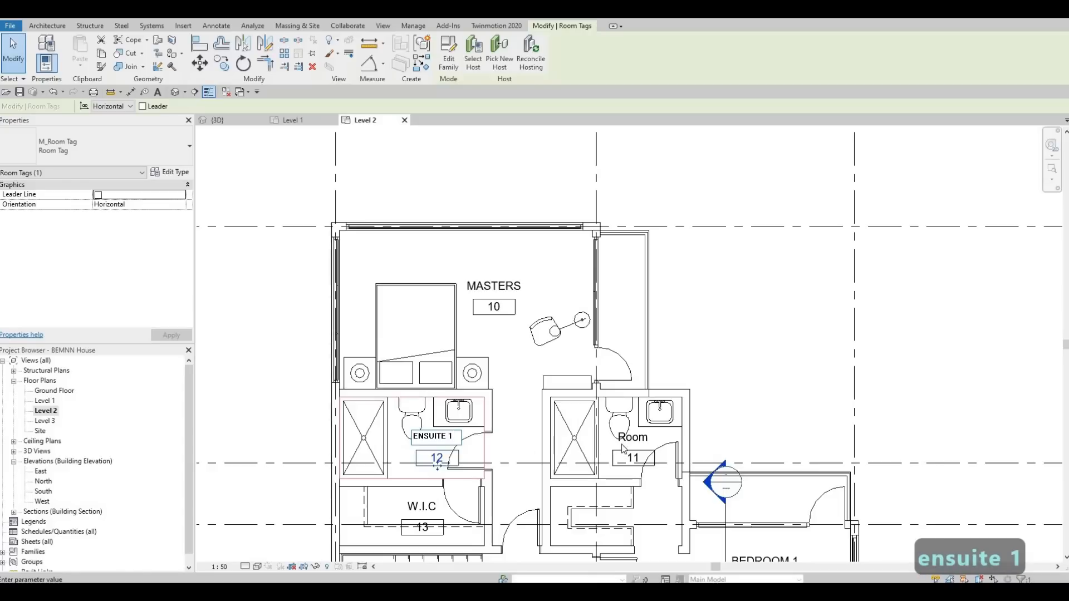
{"action": "left_click", "coordinate": [530, 449]}
{"action": "key", "text": "Escape"}
Rename room 11 as ENSUITE 2
{"action": "double_click", "coordinate": [640, 438]}
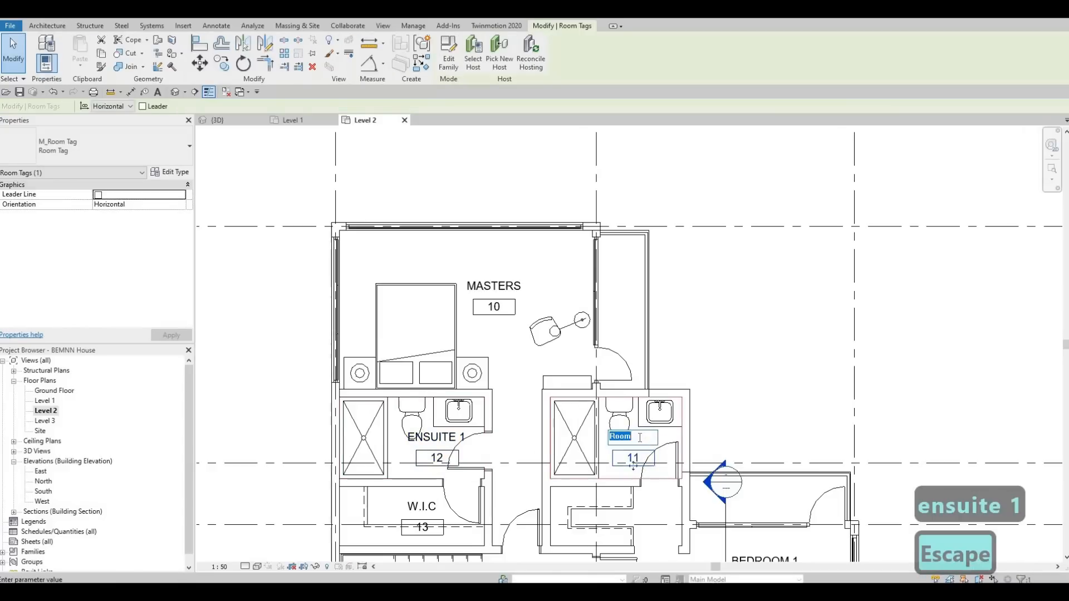
{"action": "type", "text": "ENSUIT"}
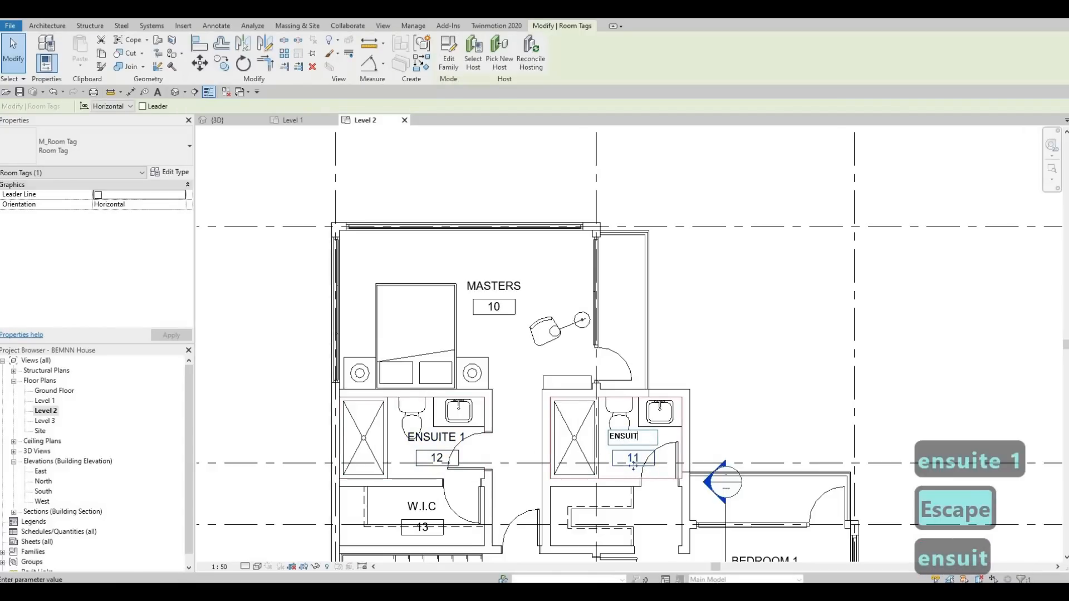
{"action": "type", "text": "E 2"}
{"action": "key", "text": "Escape"}
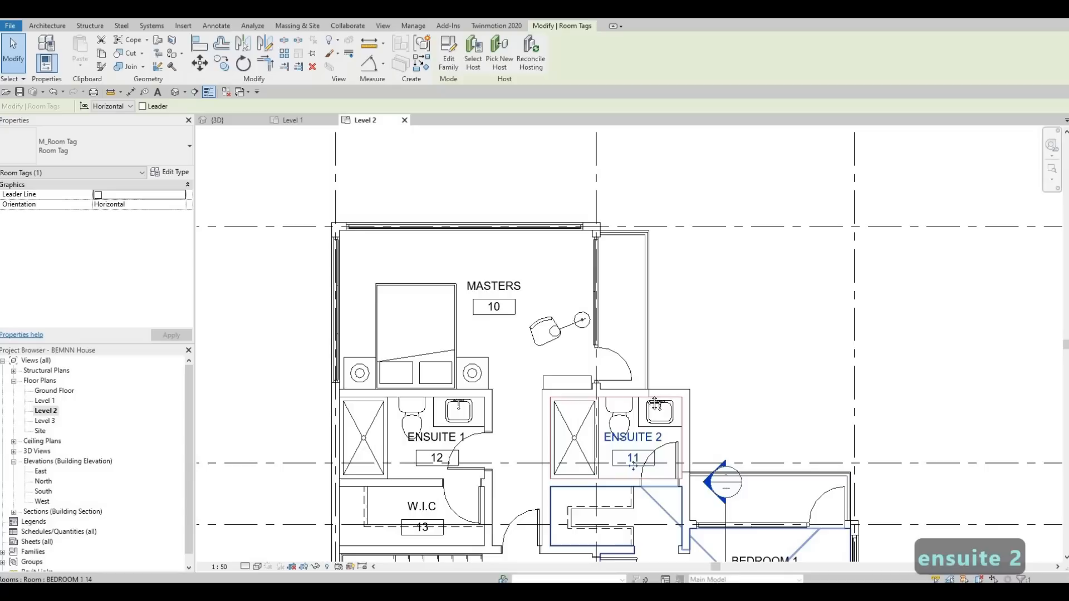
{"action": "middle_click_drag", "start_coordinate": [597, 532], "coordinate": [571, 345]}
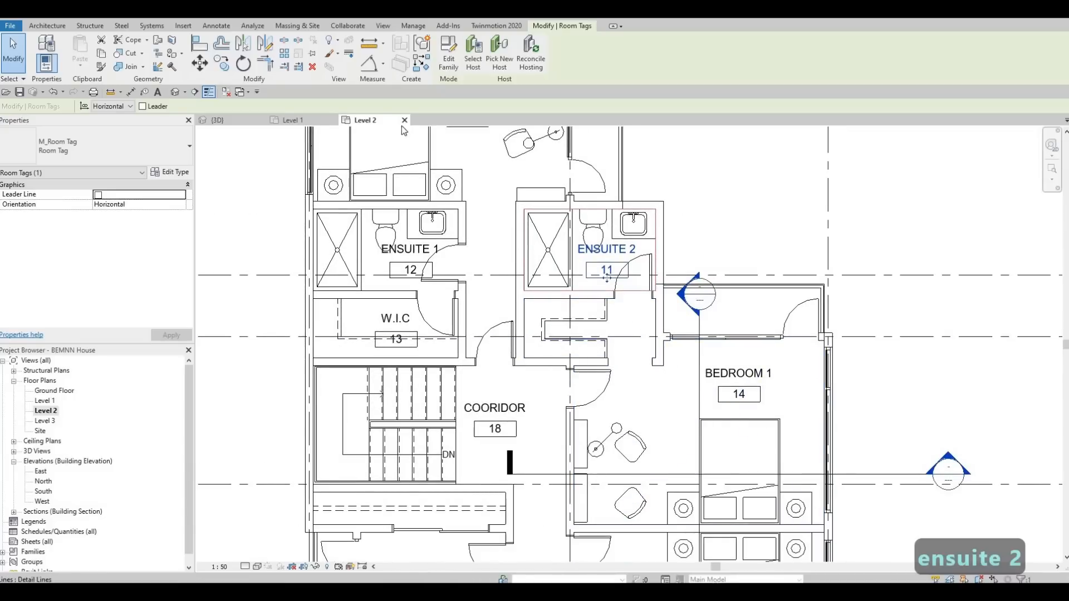
{"action": "key", "text": "Escape"}
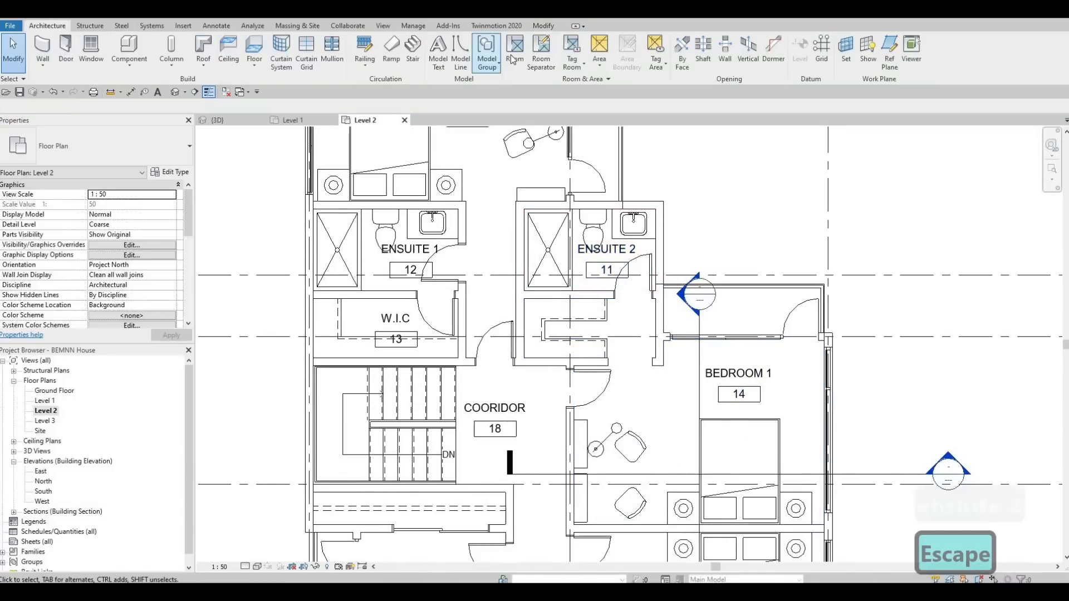
{"action": "left_click", "coordinate": [540, 53]}
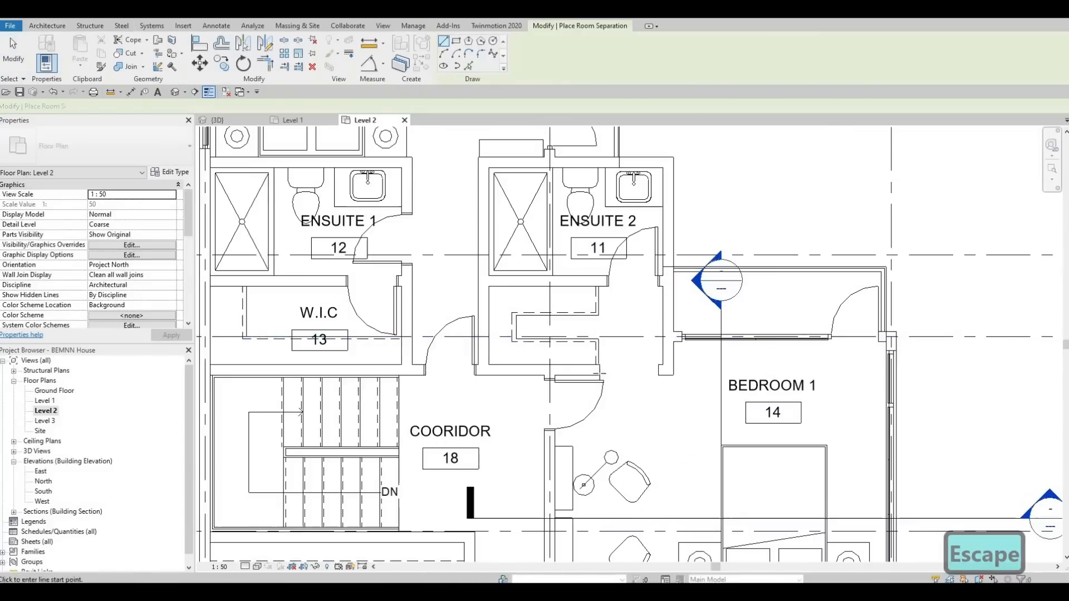
{"action": "scroll", "coordinate": [624, 352], "scroll_direction": "up", "scroll_amount": 4}
{"action": "left_click", "coordinate": [608, 367]}
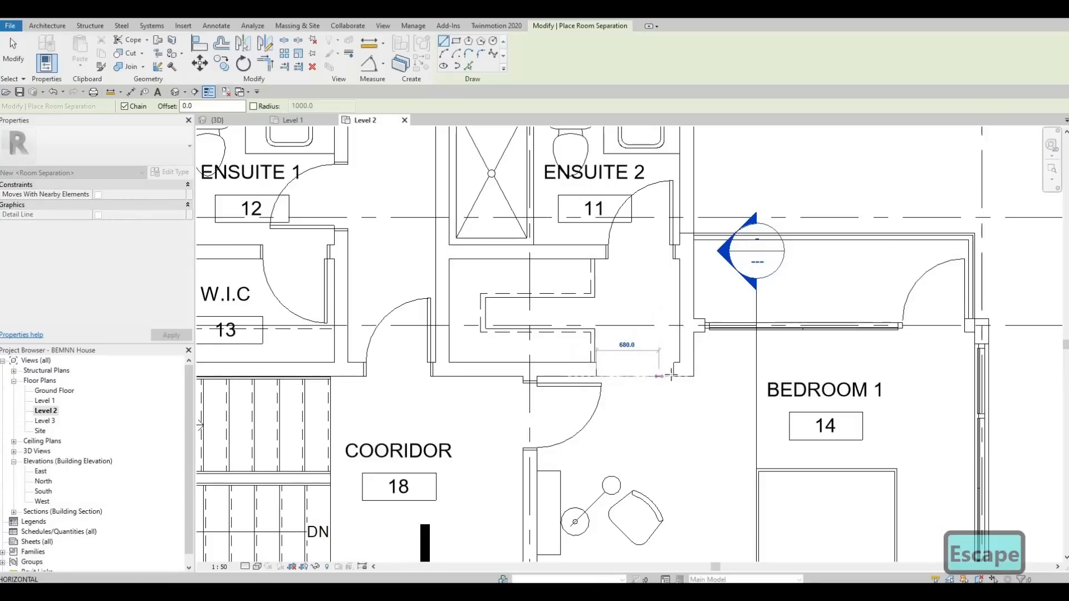
{"action": "key", "text": "Escape"}
{"action": "key", "text": "Escape"}
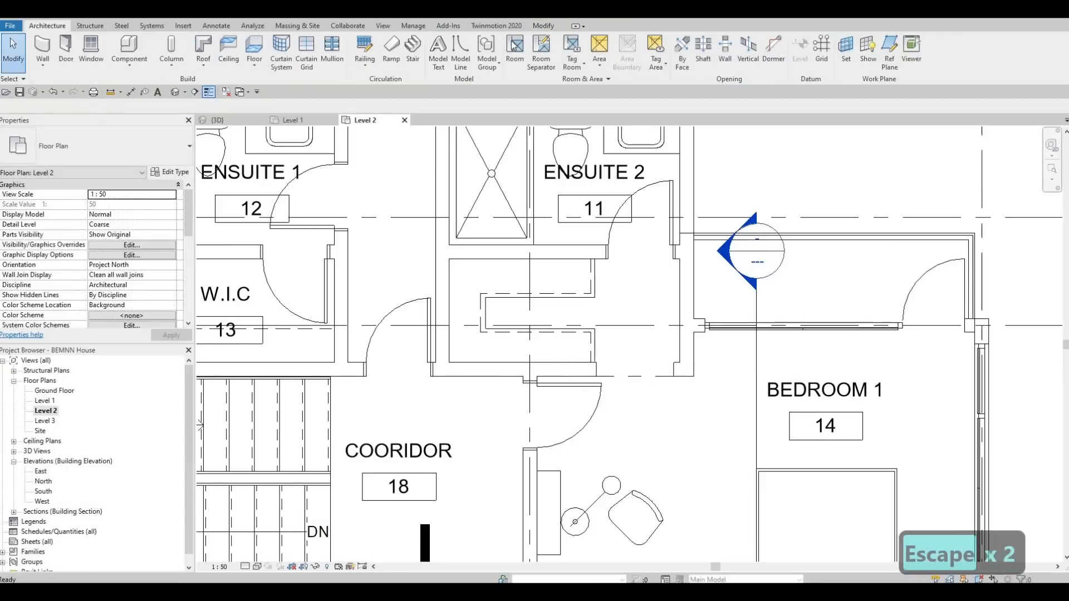
Place a new room in the closet beside ENSUITE 2 and name it W.I.C
{"action": "left_click", "coordinate": [514, 55]}
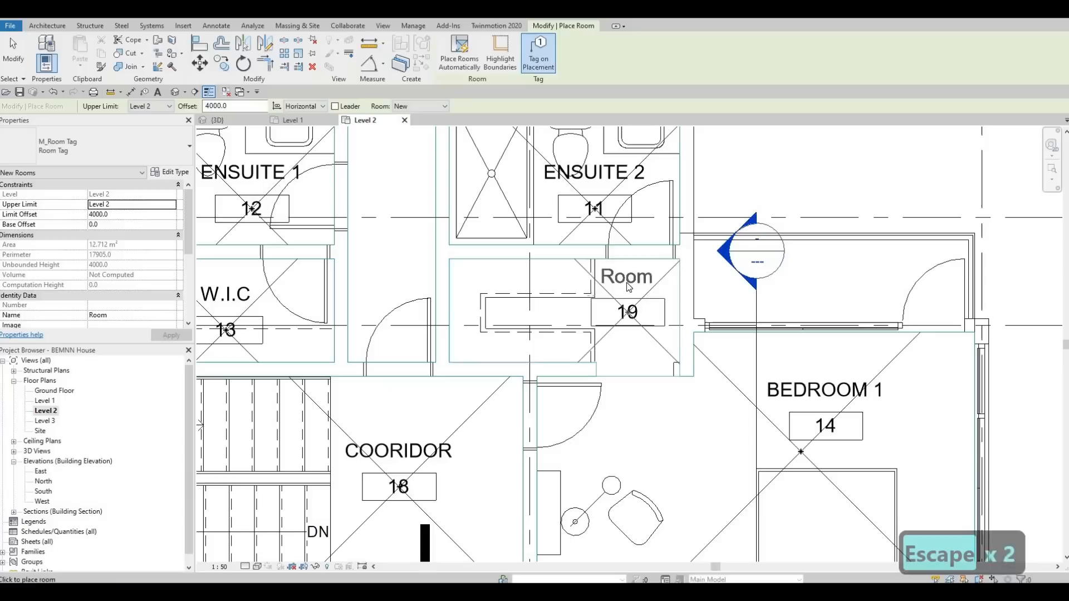
{"action": "left_click", "coordinate": [628, 287]}
{"action": "key", "text": "Escape"}
{"action": "key", "text": "Escape"}
{"action": "left_click", "coordinate": [629, 281]}
{"action": "left_click", "coordinate": [628, 280]}
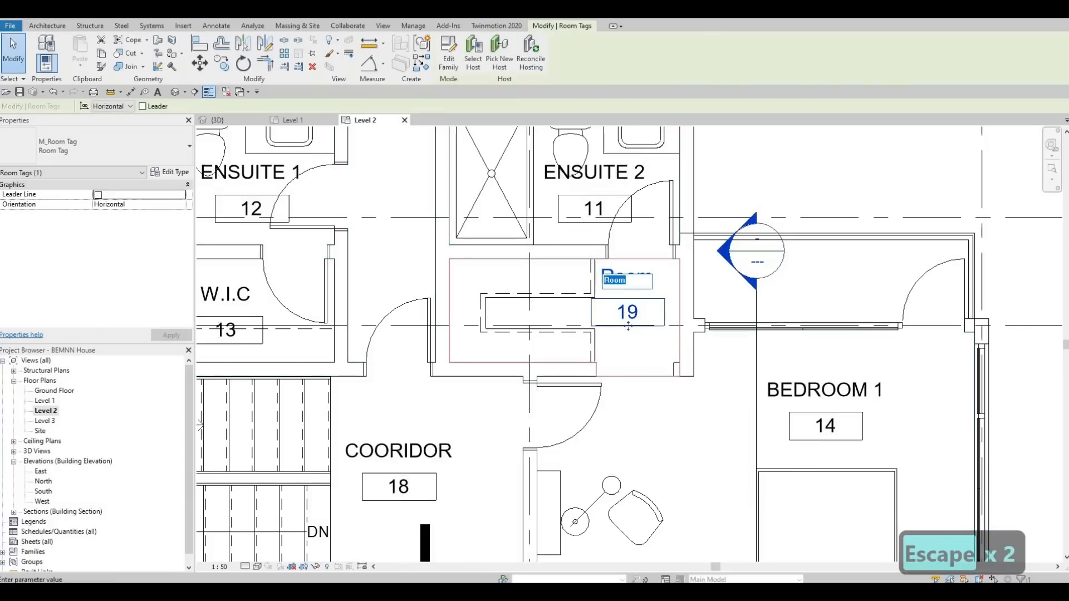
{"action": "type", "text": "W.I.C."}
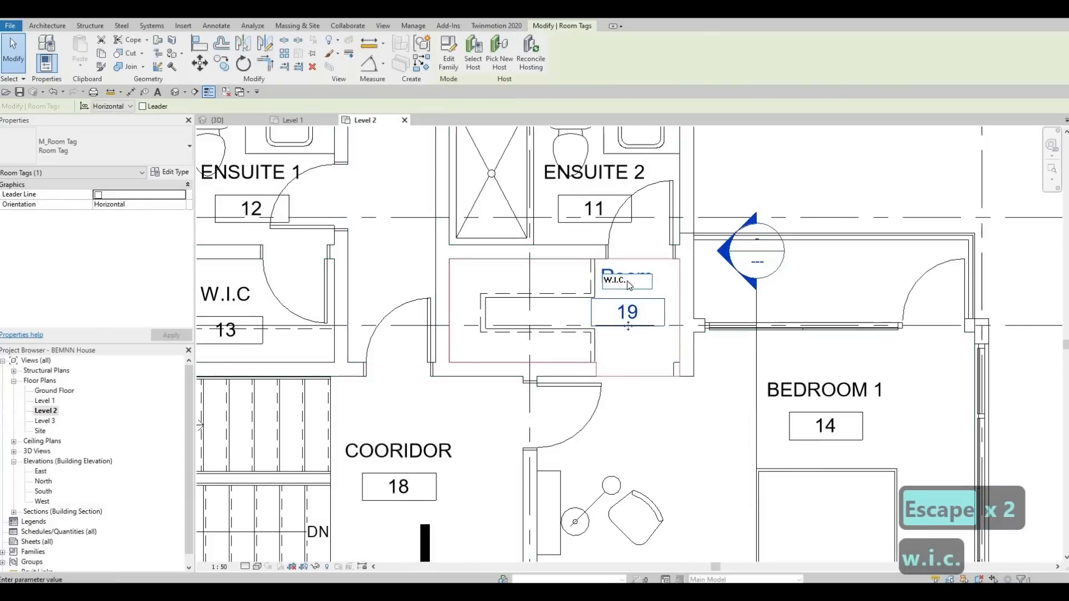
{"action": "key", "text": "Return"}
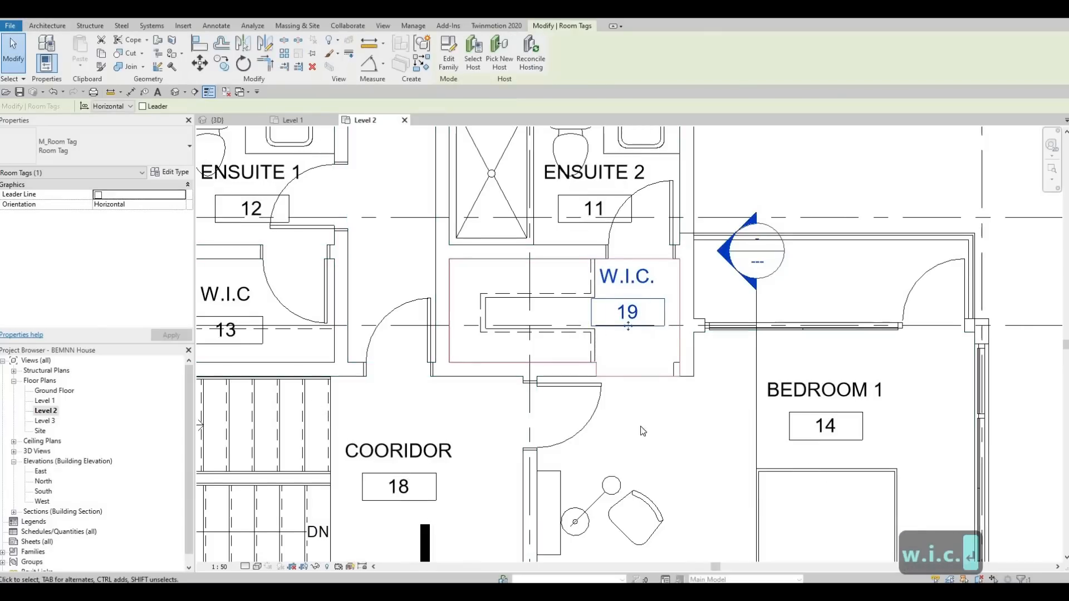
Rename room 17 between BEDROOM 3 and BEDROOM 2 as BATHROOM
{"action": "scroll", "coordinate": [655, 380], "scroll_direction": "down", "scroll_amount": 1}
{"action": "key", "text": "Escape"}
{"action": "scroll", "coordinate": [690, 279], "scroll_direction": "down", "scroll_amount": 1}
{"action": "middle_click_drag", "start_coordinate": [638, 536], "coordinate": [722, 235]}
{"action": "scroll", "coordinate": [722, 235], "scroll_direction": "down", "scroll_amount": 1}
{"action": "middle_click_drag", "start_coordinate": [686, 410], "coordinate": [685, 432]}
{"action": "middle_click_drag", "start_coordinate": [711, 261], "coordinate": [698, 289]}
{"action": "scroll", "coordinate": [710, 382], "scroll_direction": "up", "scroll_amount": 1}
{"action": "scroll", "coordinate": [634, 399], "scroll_direction": "up", "scroll_amount": 1}
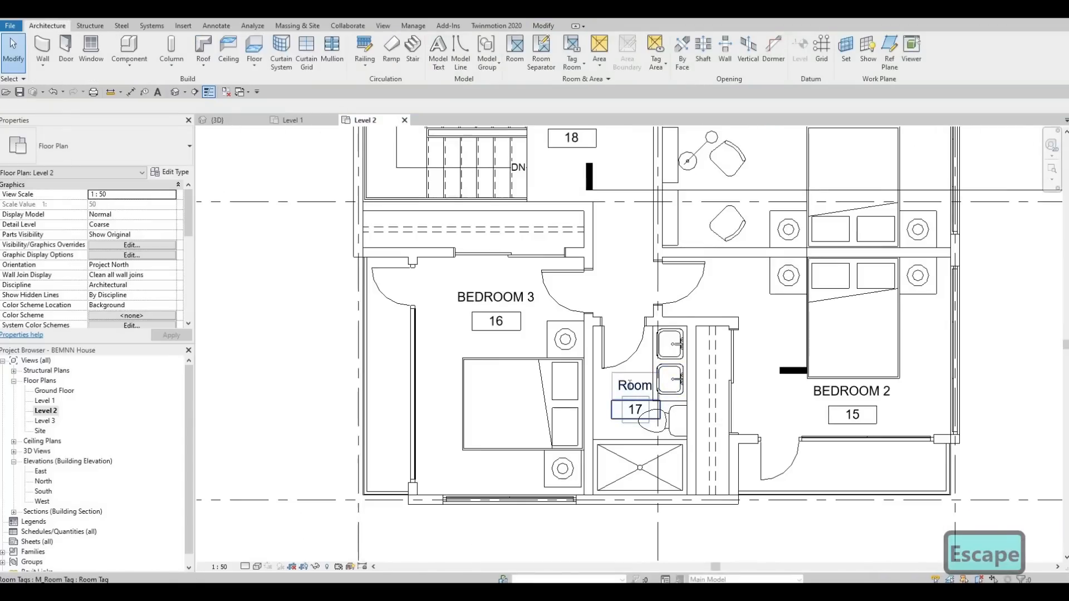
{"action": "left_click", "coordinate": [635, 414]}
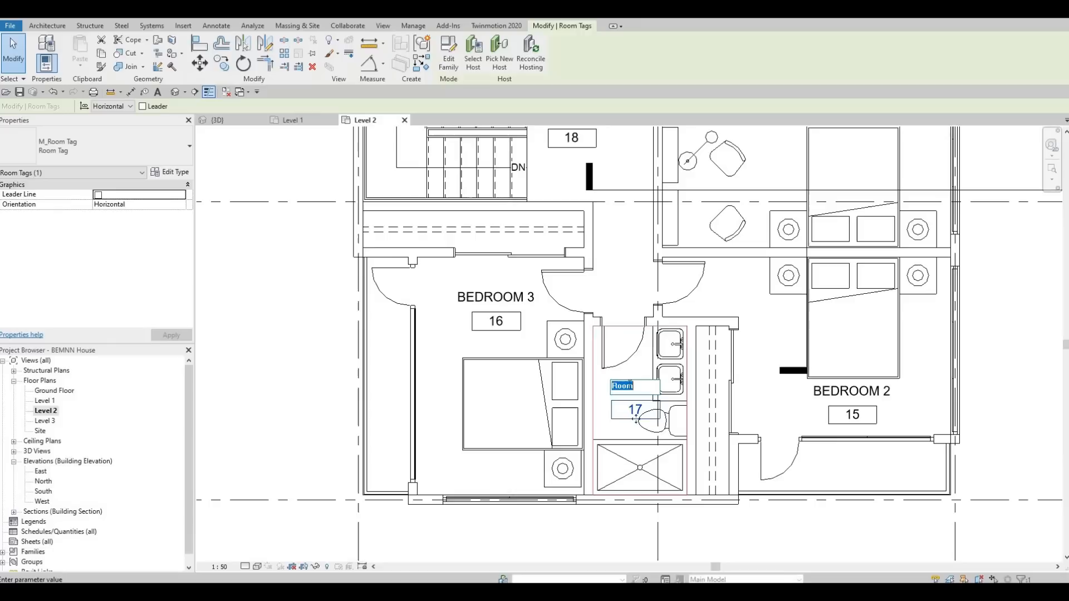
{"action": "type", "text": "BATHROOM"}
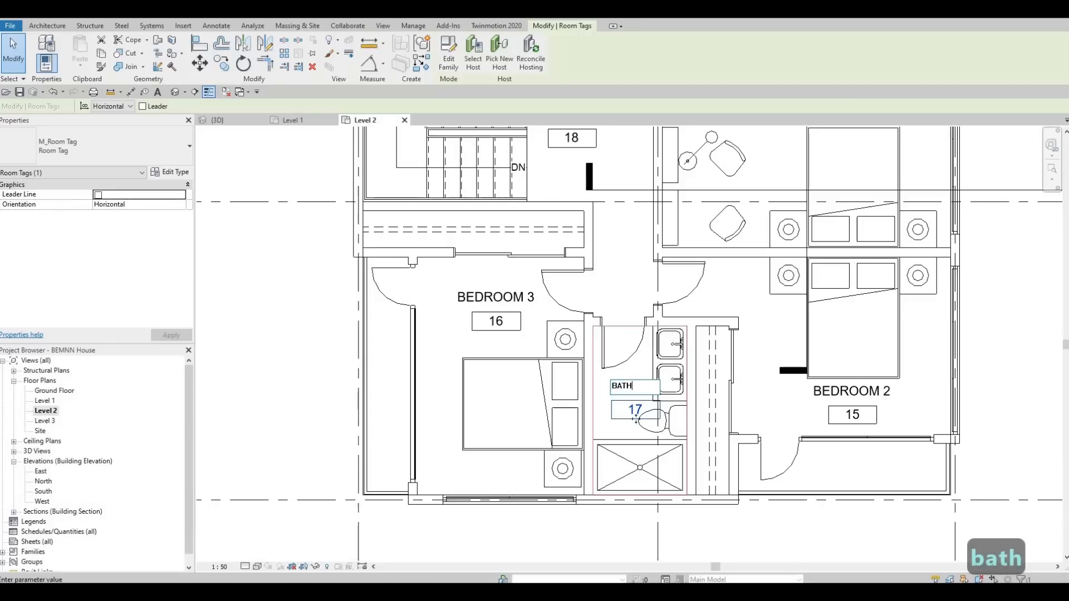
{"action": "left_click", "coordinate": [627, 285]}
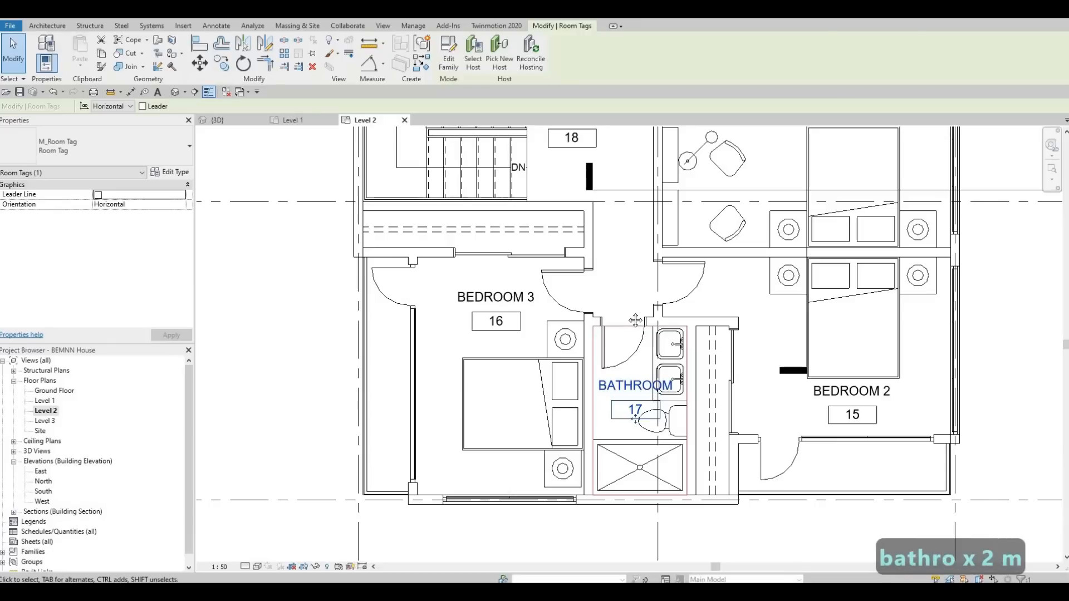
{"action": "key", "text": "Escape"}
Review the named rooms across Level 2 and the house in the 3D view
{"action": "scroll", "coordinate": [653, 438], "scroll_direction": "down", "scroll_amount": 2}
{"action": "middle_click_drag", "start_coordinate": [637, 285], "coordinate": [646, 450]}
{"action": "middle_click_drag", "start_coordinate": [590, 250], "coordinate": [588, 412]}
{"action": "mouse_move", "coordinate": [614, 448]}
{"action": "middle_mouse_down"}
{"action": "mouse_move", "coordinate": [557, 203]}
{"action": "mouse_move", "coordinate": [595, 355]}
{"action": "middle_mouse_up"}
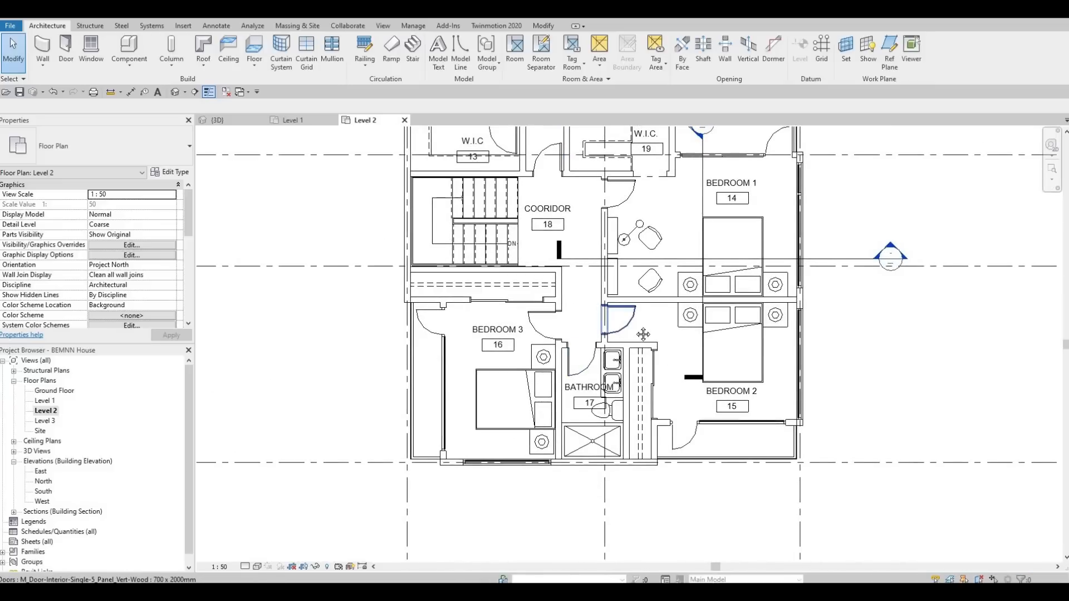
{"action": "middle_click_drag", "start_coordinate": [534, 266], "coordinate": [563, 313]}
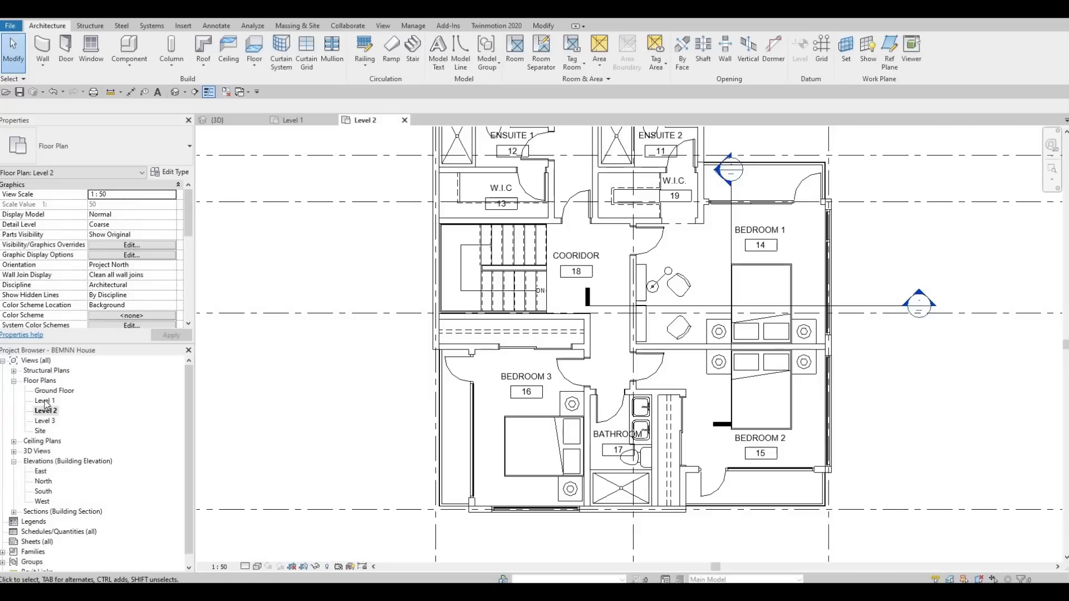
{"action": "left_click", "coordinate": [217, 121]}
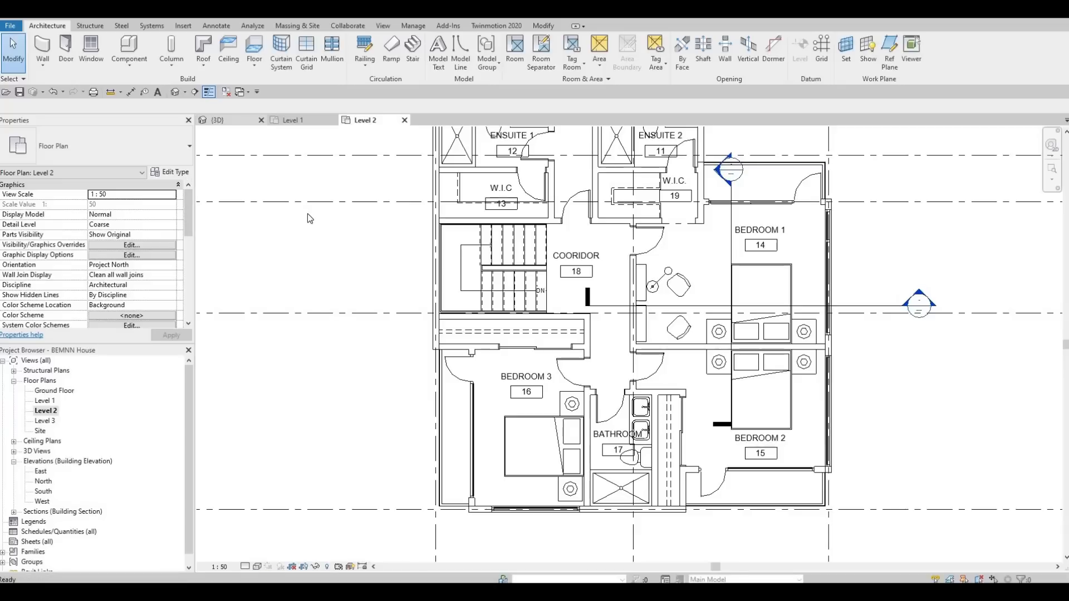
{"action": "middle_click_drag", "start_coordinate": [284, 397], "coordinate": [589, 417], "text": "shift"}
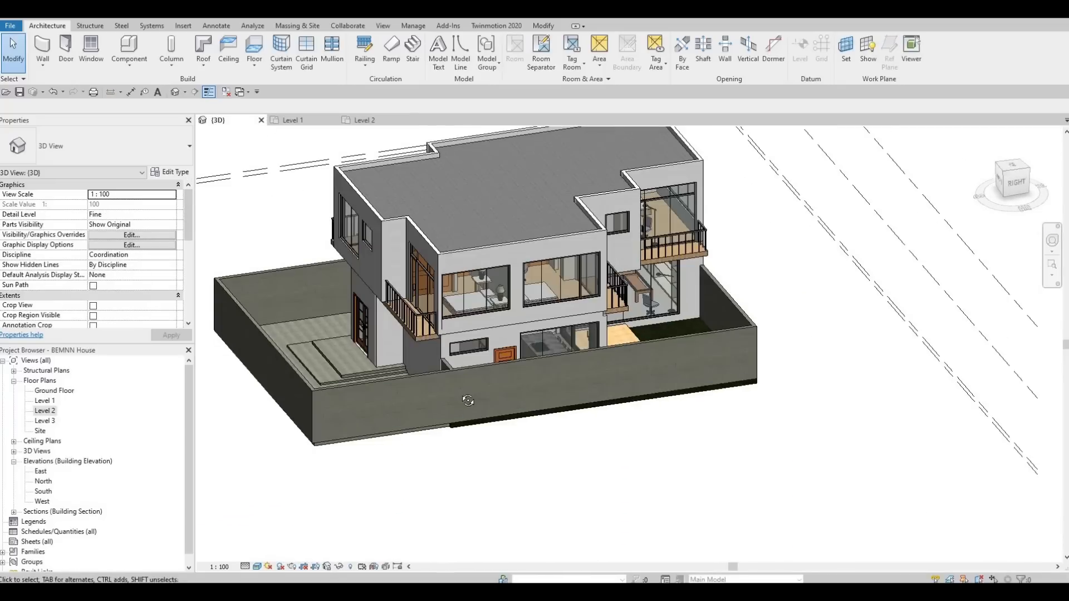
{"action": "middle_click_drag", "start_coordinate": [811, 410], "coordinate": [667, 360], "text": "shift"}
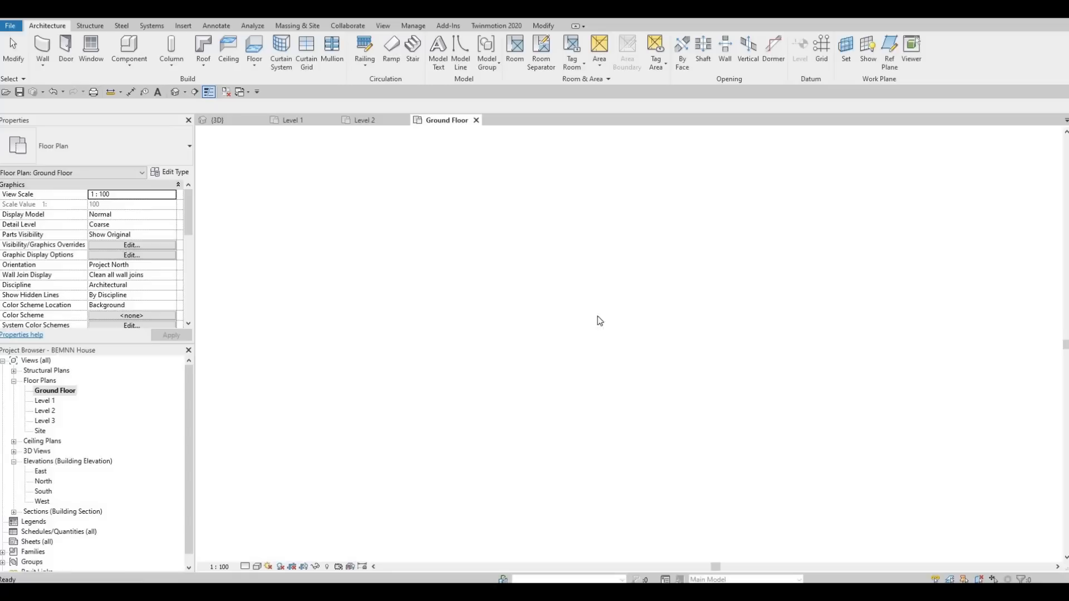
Select the existing floor beside the house on the Ground Floor plan and start a similar new floor
{"action": "scroll", "coordinate": [366, 360], "scroll_direction": "up", "scroll_amount": 3}
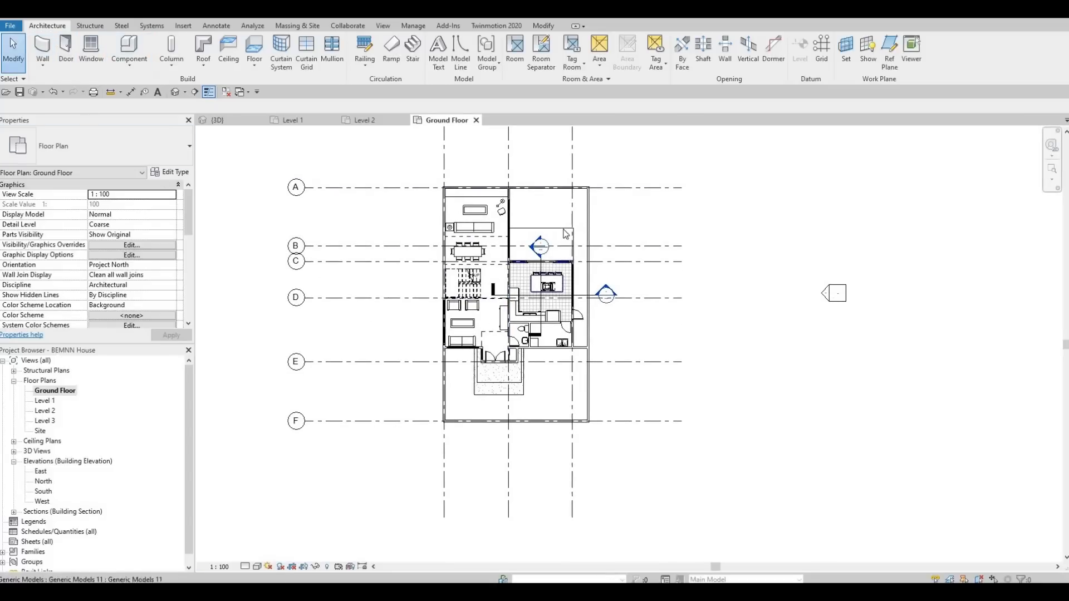
{"action": "key", "text": "Tab"}
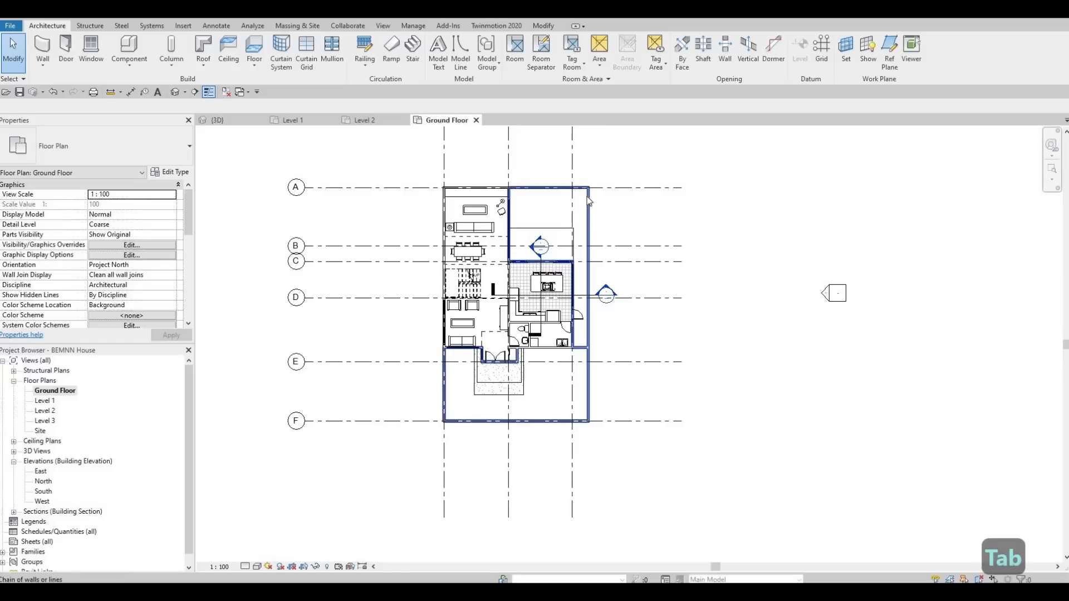
{"action": "key", "text": "Tab"}
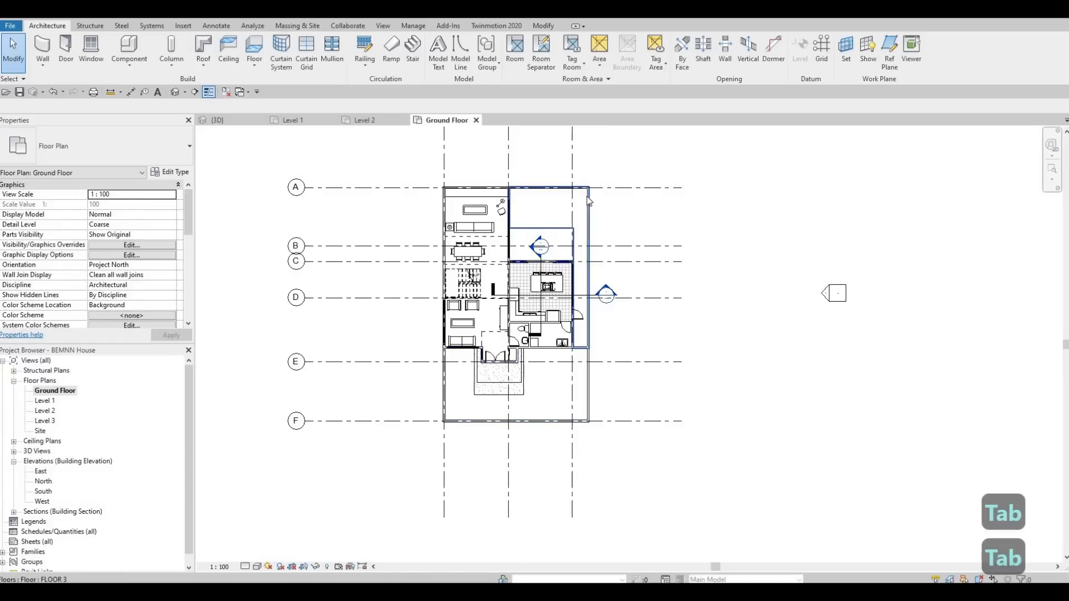
{"action": "scroll", "coordinate": [587, 197], "scroll_direction": "up", "scroll_amount": 2}
{"action": "left_click", "coordinate": [587, 197]}
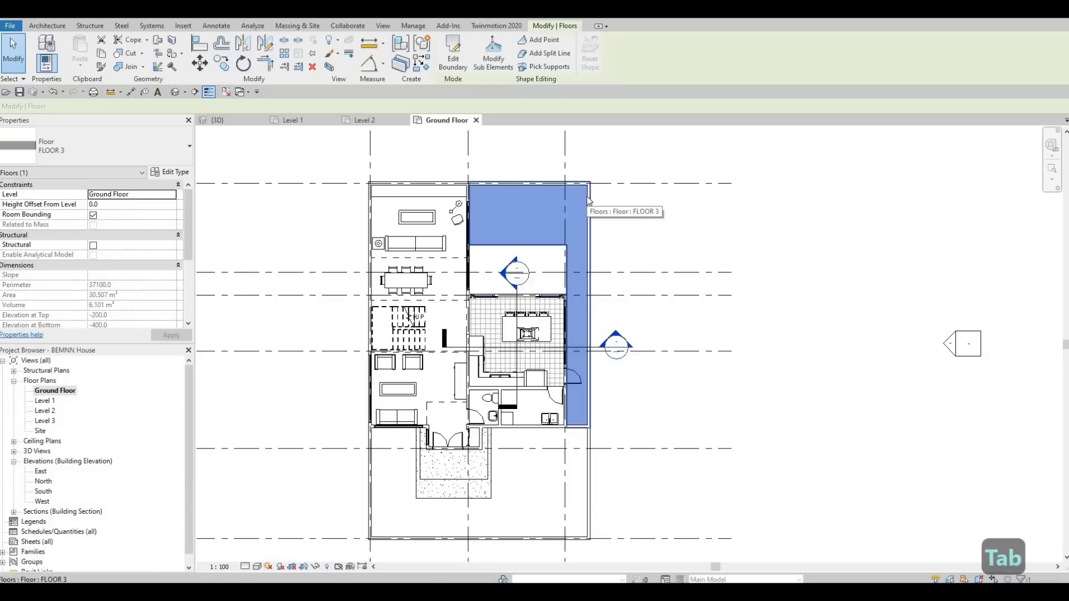
{"action": "key", "text": "c"}
{"action": "key", "text": "s"}
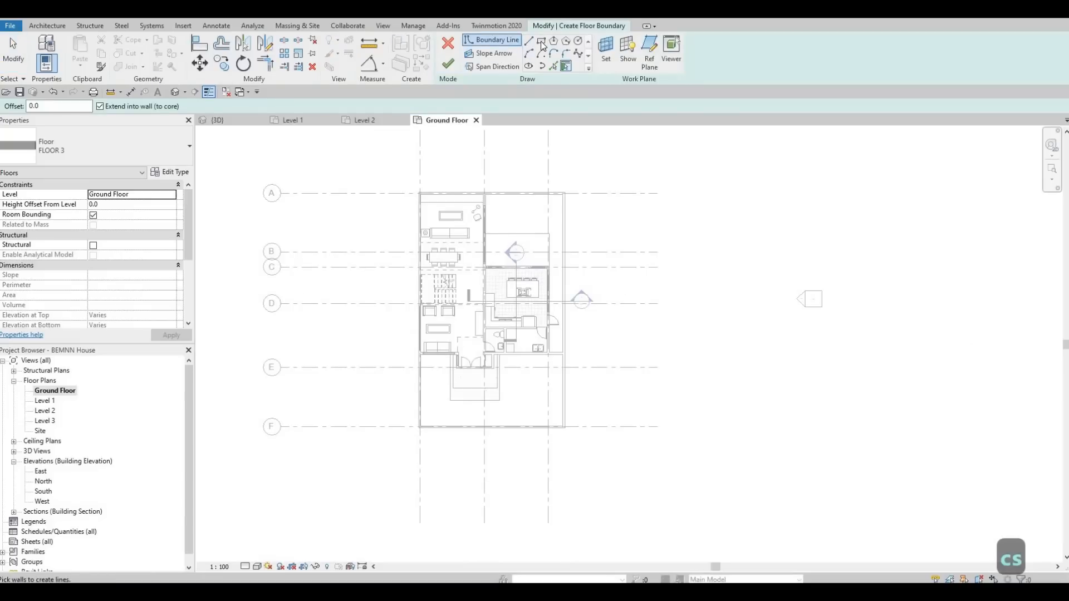
{"action": "middle_click_drag", "start_coordinate": [609, 365], "coordinate": [863, 369]}
{"action": "middle_click_drag", "start_coordinate": [569, 353], "coordinate": [467, 354]}
{"action": "scroll", "coordinate": [467, 353], "scroll_direction": "down", "scroll_amount": 1}
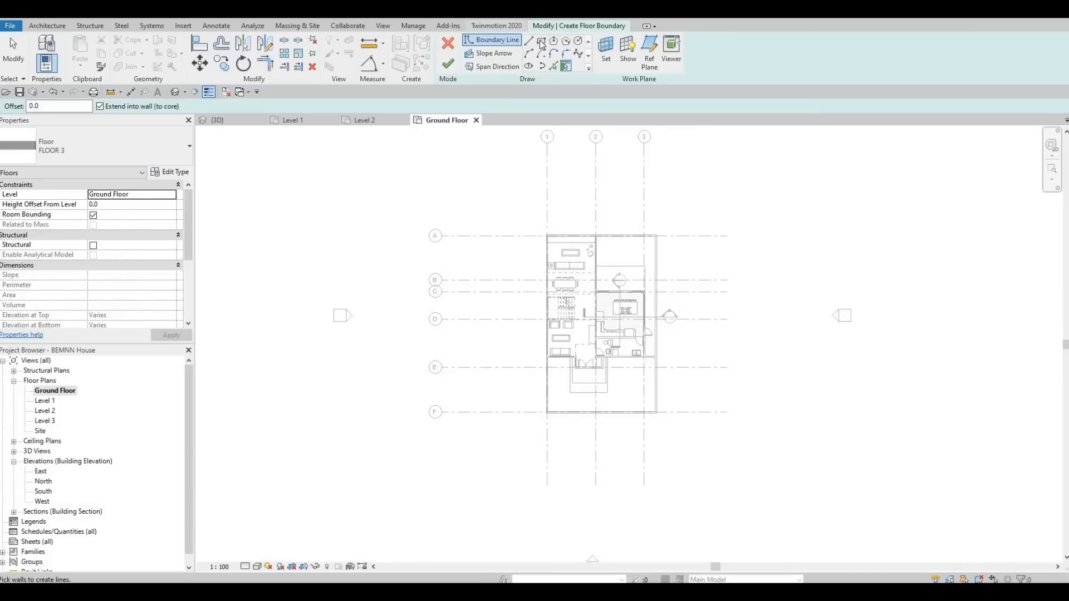
Sketch a large rectangular floor boundary surrounding the whole house
{"action": "left_click", "coordinate": [541, 42]}
{"action": "scroll", "coordinate": [446, 205], "scroll_direction": "down", "scroll_amount": 1}
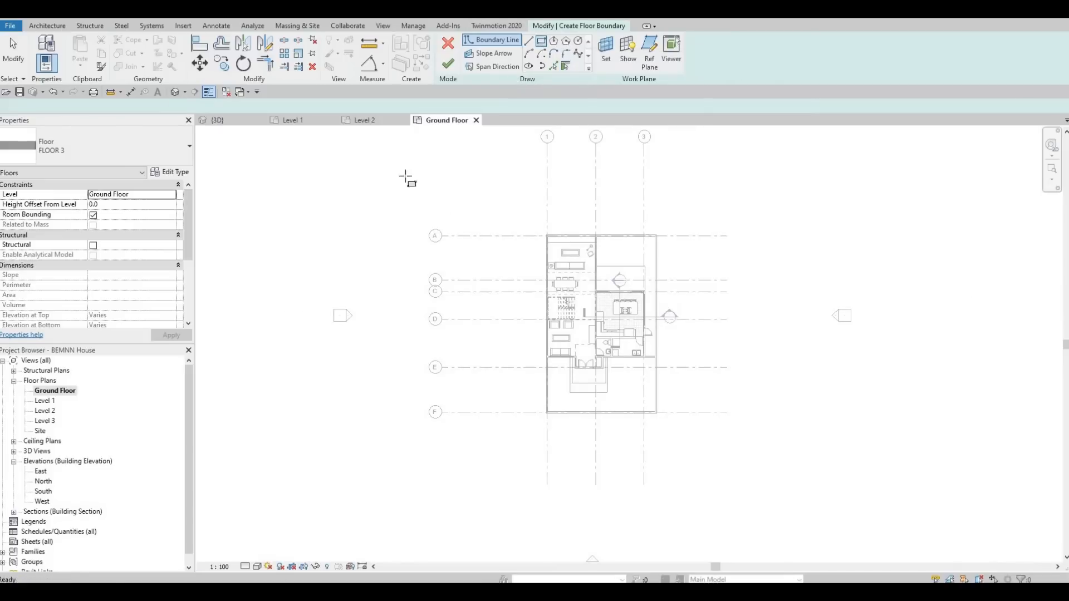
{"action": "left_click", "coordinate": [374, 149]}
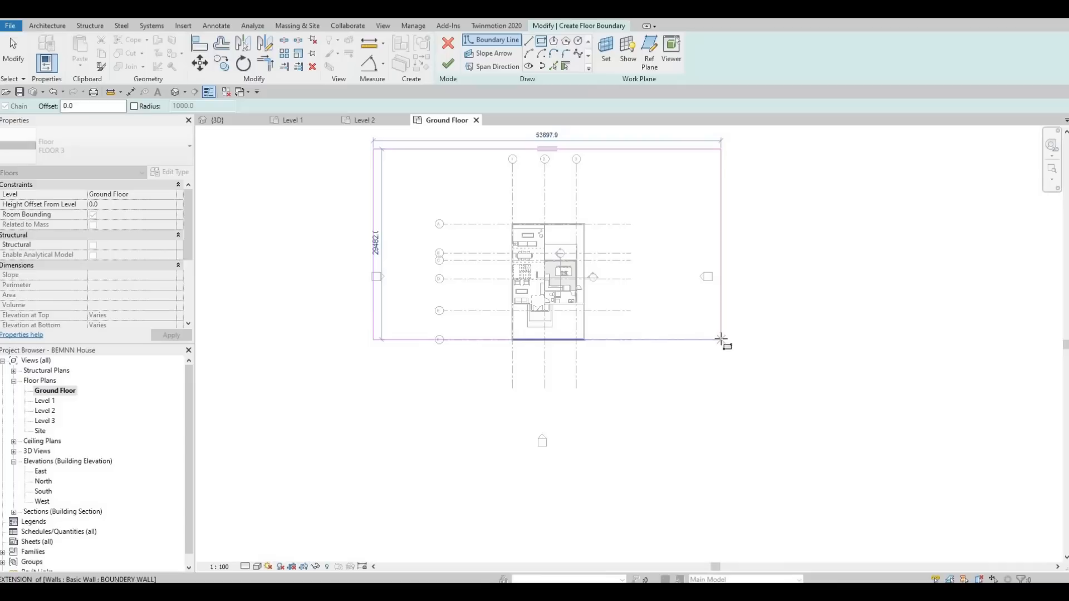
{"action": "scroll", "coordinate": [657, 349], "scroll_direction": "up", "scroll_amount": 4}
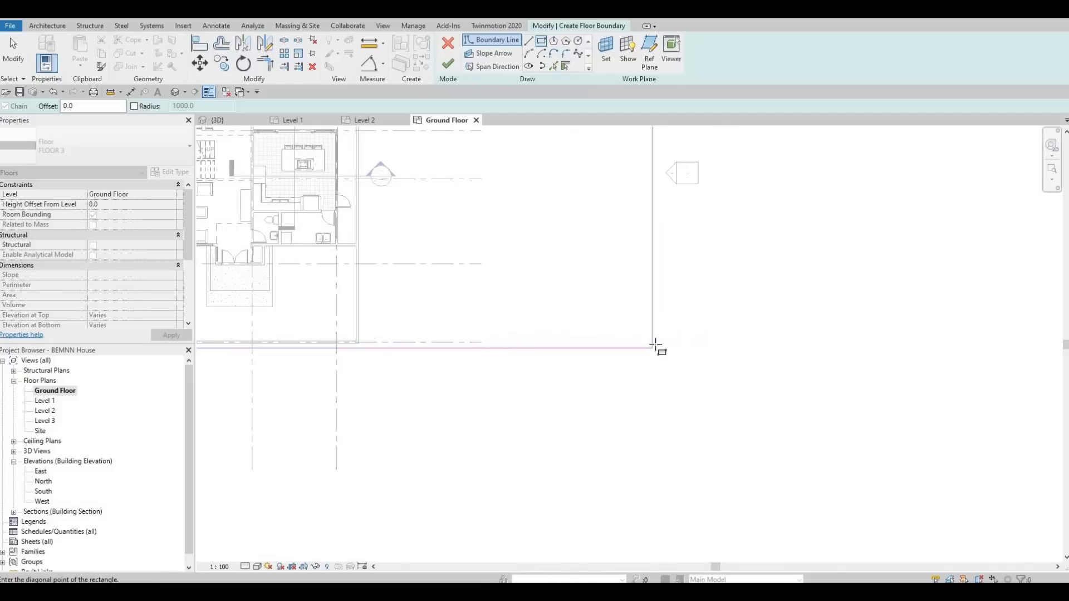
{"action": "left_click", "coordinate": [655, 344]}
{"action": "middle_click_drag", "start_coordinate": [468, 346], "coordinate": [927, 322]}
{"action": "scroll", "coordinate": [631, 321], "scroll_direction": "up", "scroll_amount": 1}
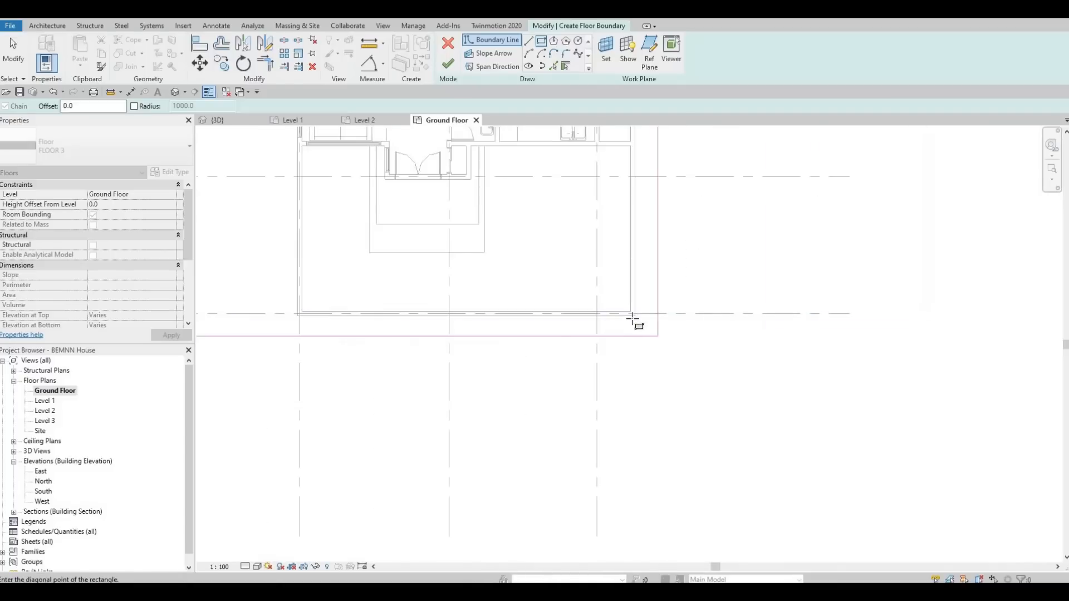
{"action": "left_click", "coordinate": [633, 317]}
{"action": "scroll", "coordinate": [554, 341], "scroll_direction": "down", "scroll_amount": 5}
{"action": "key", "text": "Escape"}
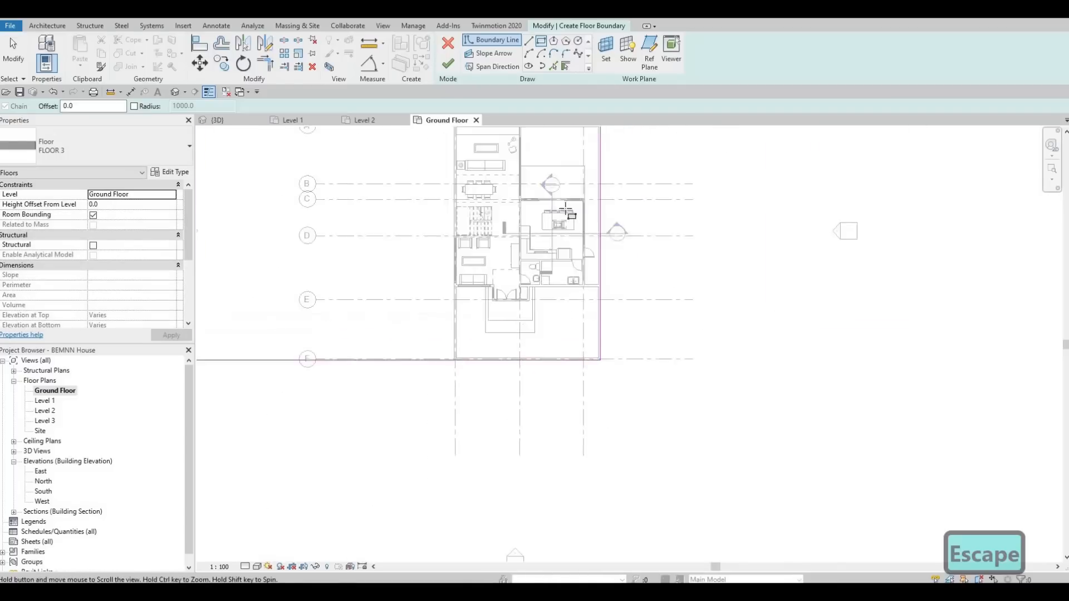
{"action": "key", "text": "Escape"}
{"action": "key", "text": "Escape"}
Shift the rectangle's left boundary line further west, about 35000 mm from the house
{"action": "left_click_drag", "start_coordinate": [561, 194], "coordinate": [871, 198]}
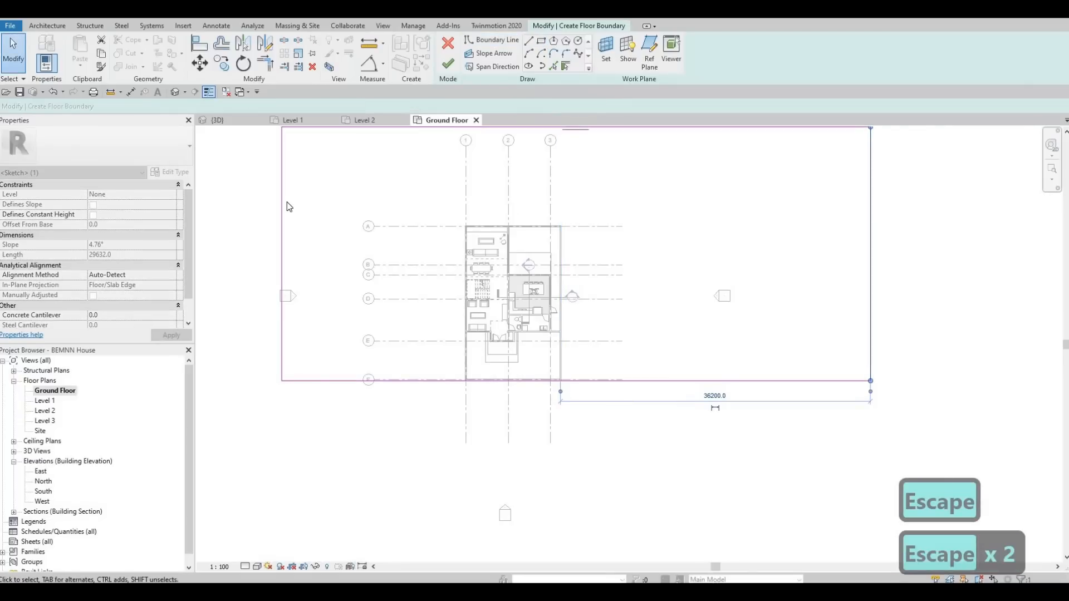
{"action": "left_click_drag", "start_coordinate": [282, 206], "coordinate": [207, 219]}
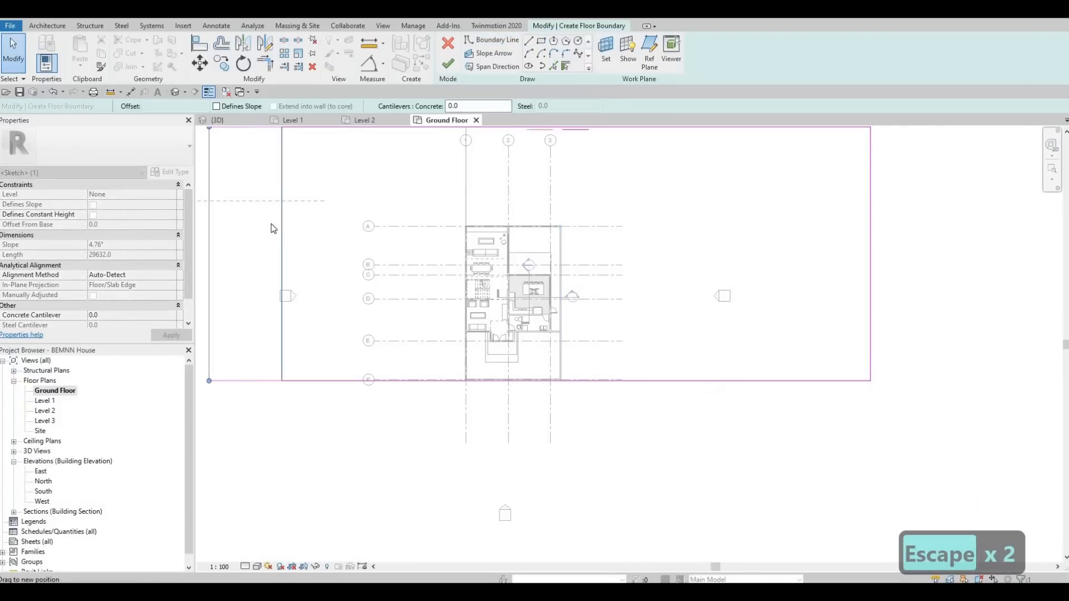
{"action": "scroll", "coordinate": [271, 224], "scroll_direction": "down", "scroll_amount": 2}
{"action": "scroll", "coordinate": [272, 223], "scroll_direction": "down", "scroll_amount": 1}
{"action": "middle_click_drag", "start_coordinate": [226, 223], "coordinate": [372, 229]}
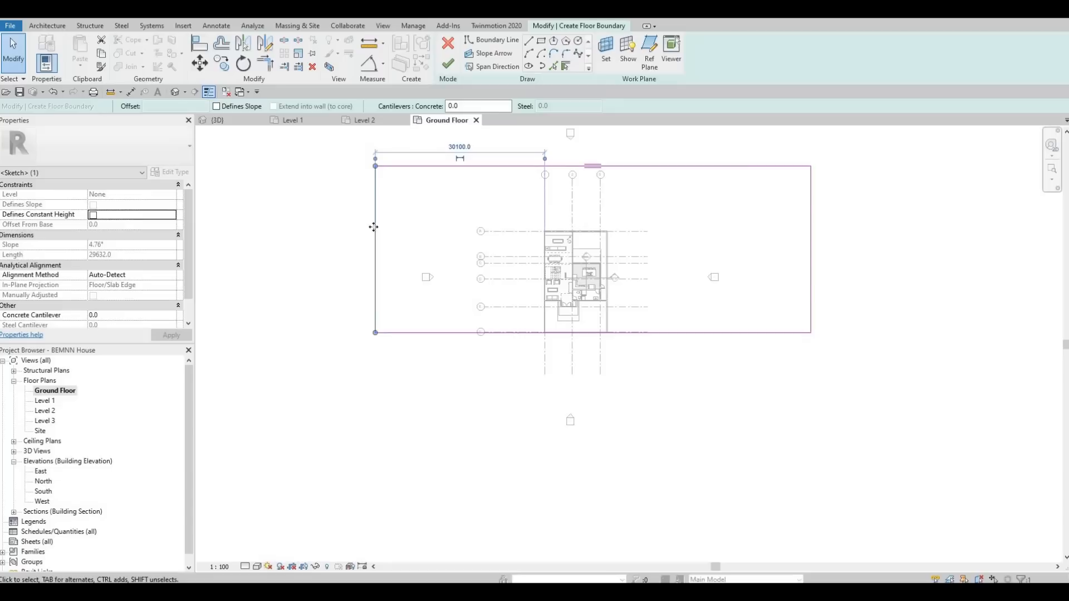
{"action": "left_click_drag", "start_coordinate": [375, 225], "coordinate": [347, 223]}
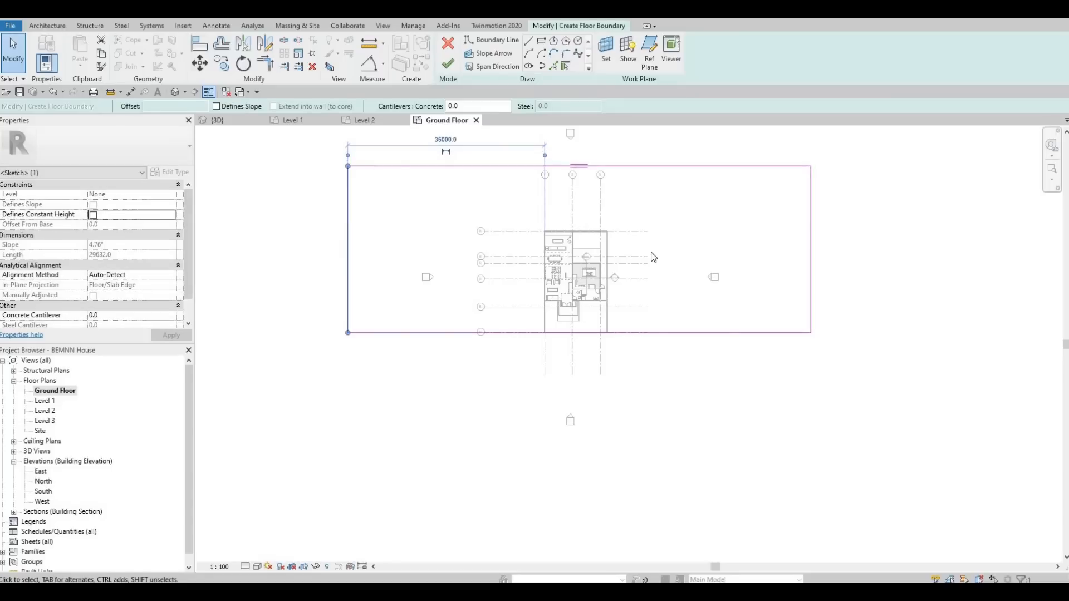
{"action": "scroll", "coordinate": [518, 157], "scroll_direction": "up", "scroll_amount": 1}
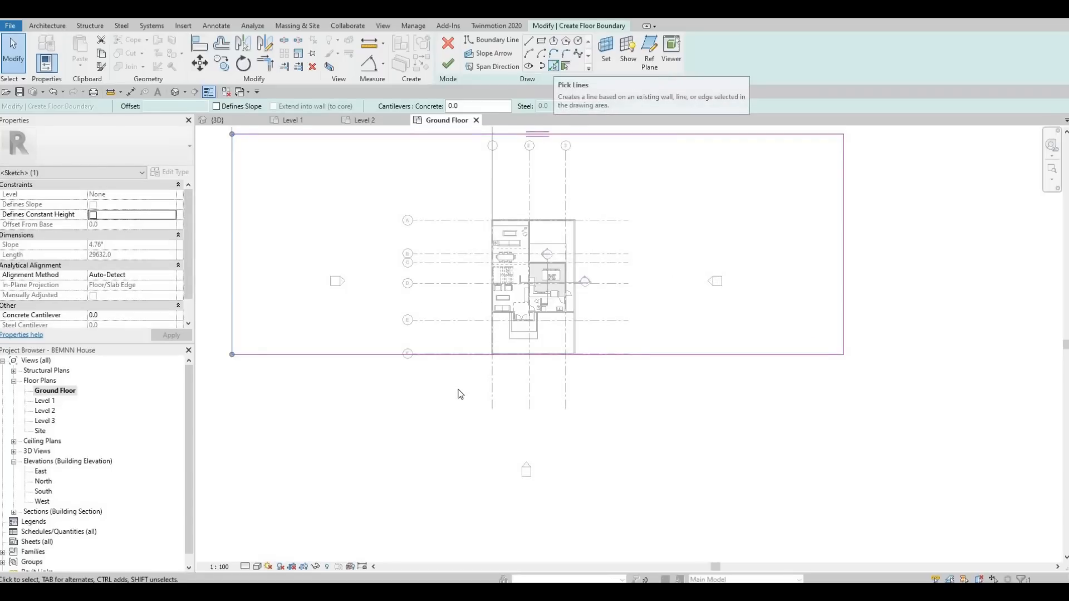
Add boundary lines by picking the house's west and east outer walls
{"action": "left_click", "coordinate": [554, 66]}
{"action": "scroll", "coordinate": [512, 297], "scroll_direction": "up", "scroll_amount": 2}
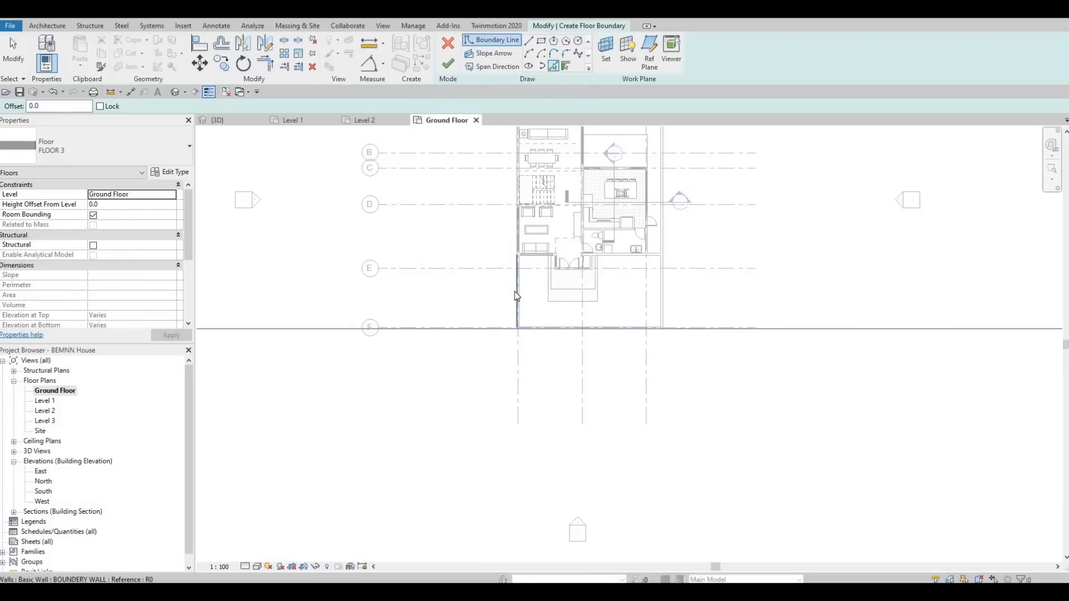
{"action": "left_click", "coordinate": [515, 292]}
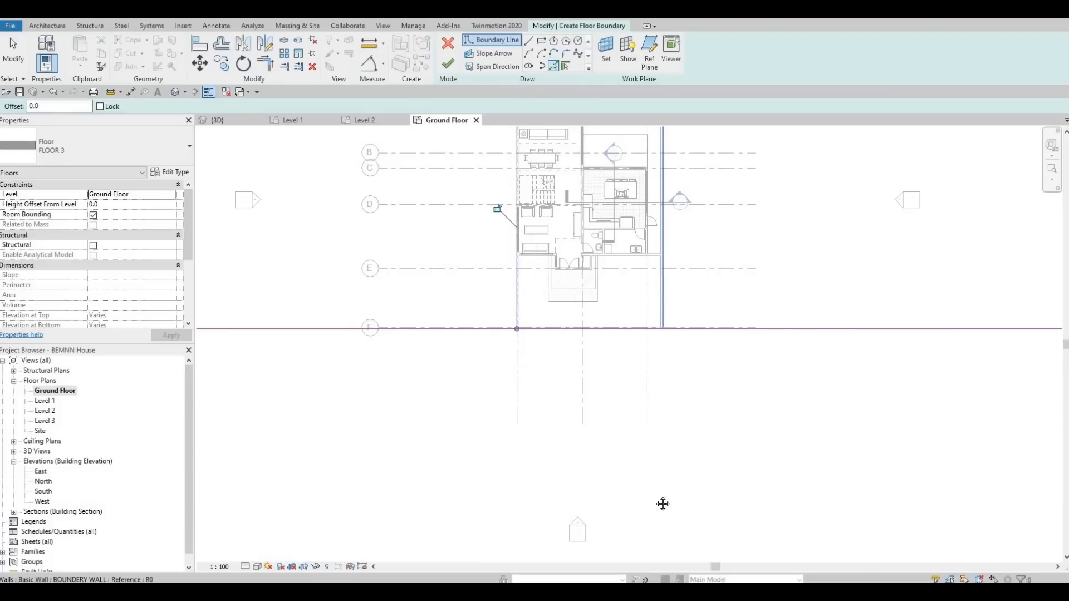
{"action": "left_click", "coordinate": [663, 288]}
{"action": "middle_click_drag", "start_coordinate": [672, 286], "coordinate": [663, 504]}
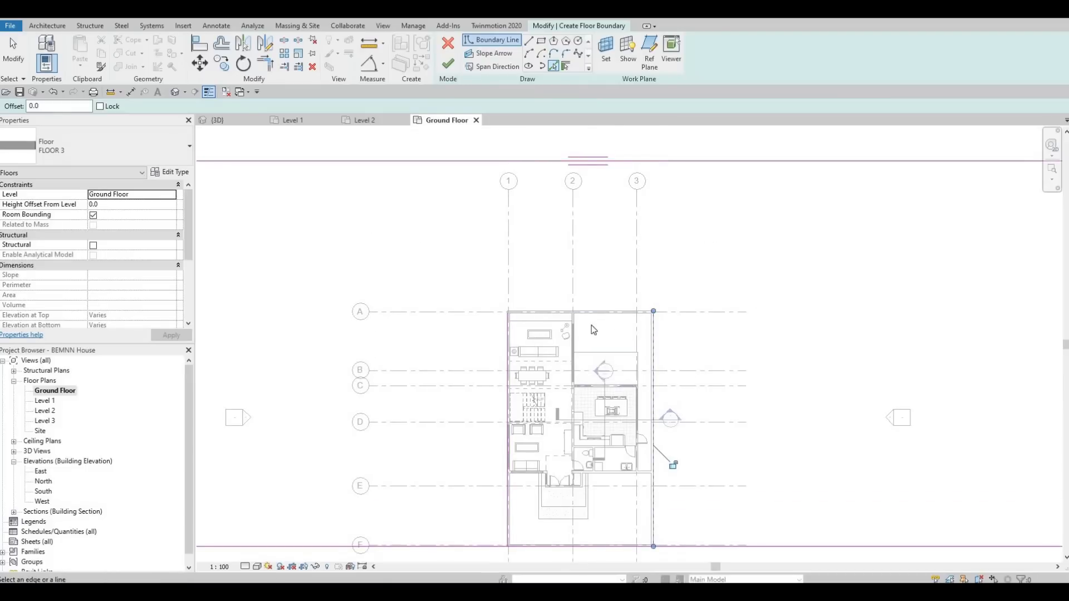
{"action": "left_click", "coordinate": [601, 310]}
{"action": "key", "text": "Escape"}
{"action": "key", "text": "Escape"}
{"action": "key", "text": "Escape"}
{"action": "middle_click_drag", "start_coordinate": [497, 267], "coordinate": [494, 262]}
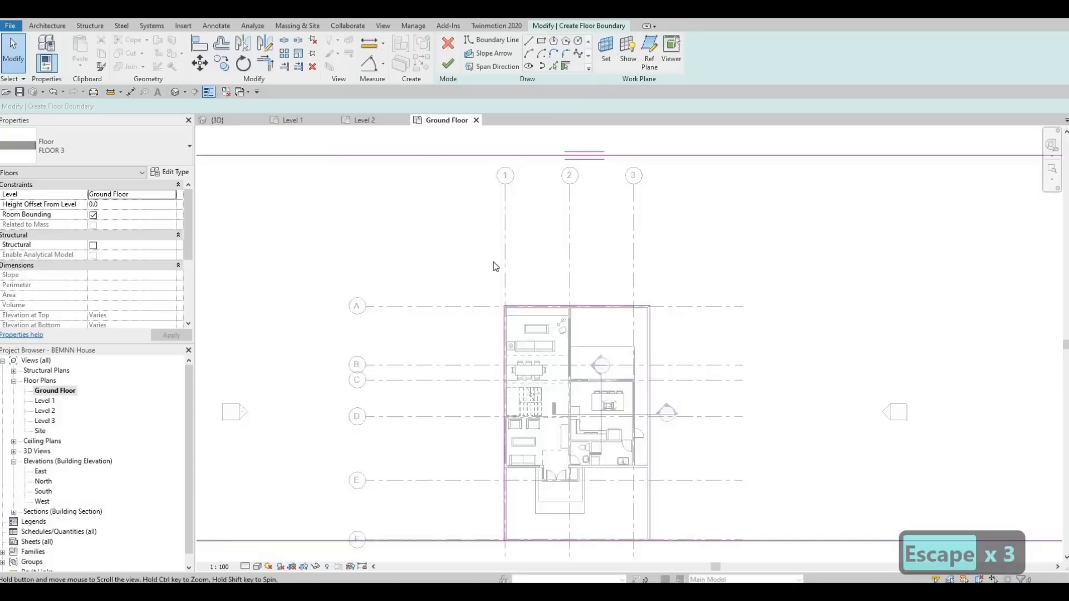
{"action": "middle_click_drag", "start_coordinate": [531, 464], "coordinate": [493, 261]}
{"action": "key", "text": "s"}
{"action": "key", "text": "l"}
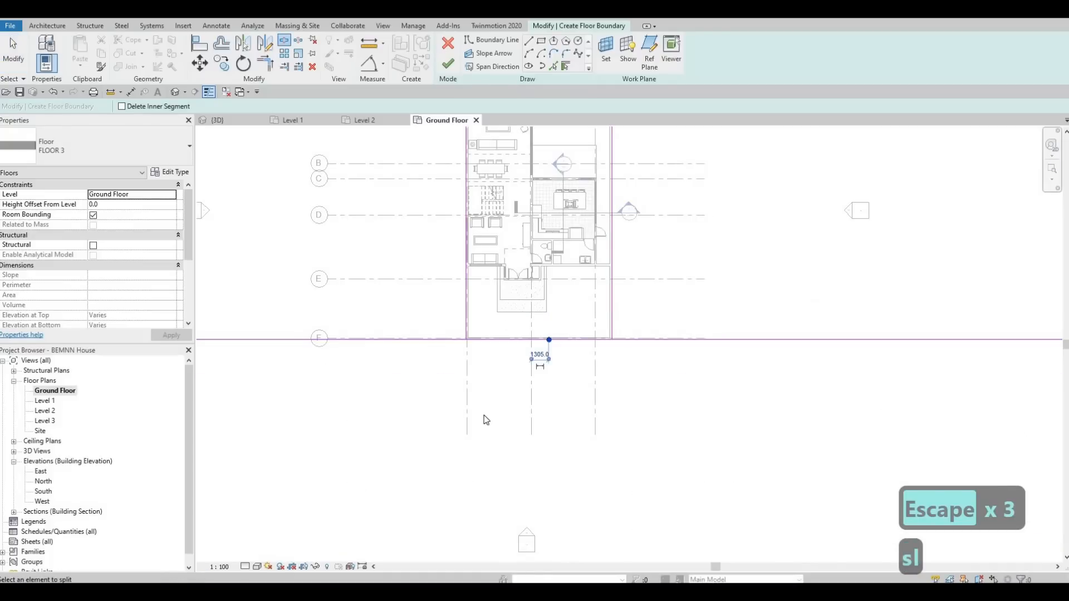
{"action": "key", "text": "Escape"}
{"action": "key", "text": "Escape"}
Trim the picked wall lines and the rectangle's bottom edge into connected corners
{"action": "key", "text": "t"}
{"action": "key", "text": "r"}
{"action": "left_click", "coordinate": [465, 290]}
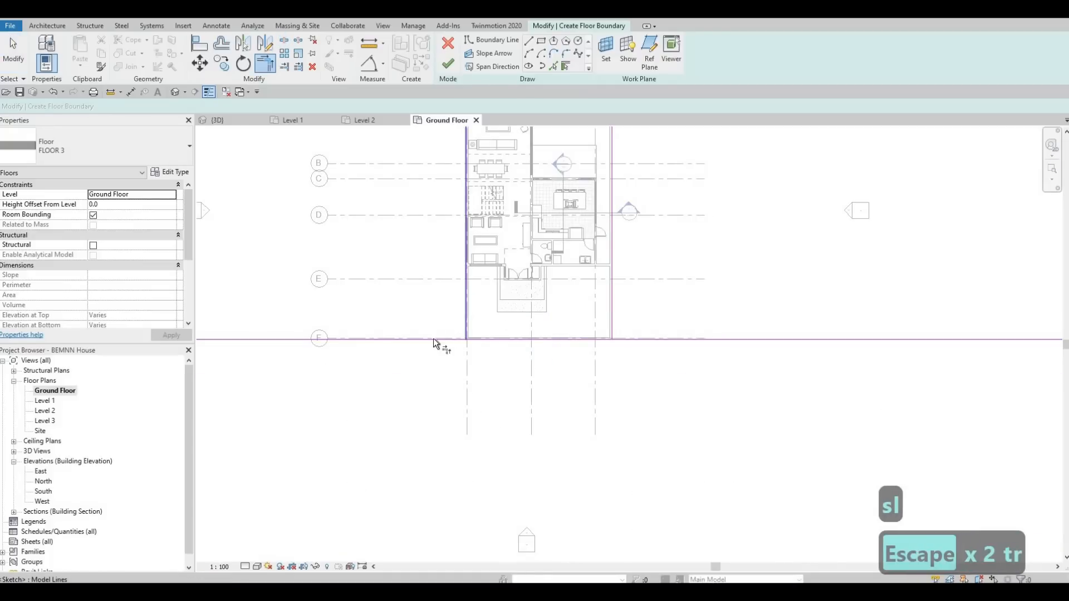
{"action": "left_click", "coordinate": [433, 339]}
{"action": "left_click", "coordinate": [613, 318]}
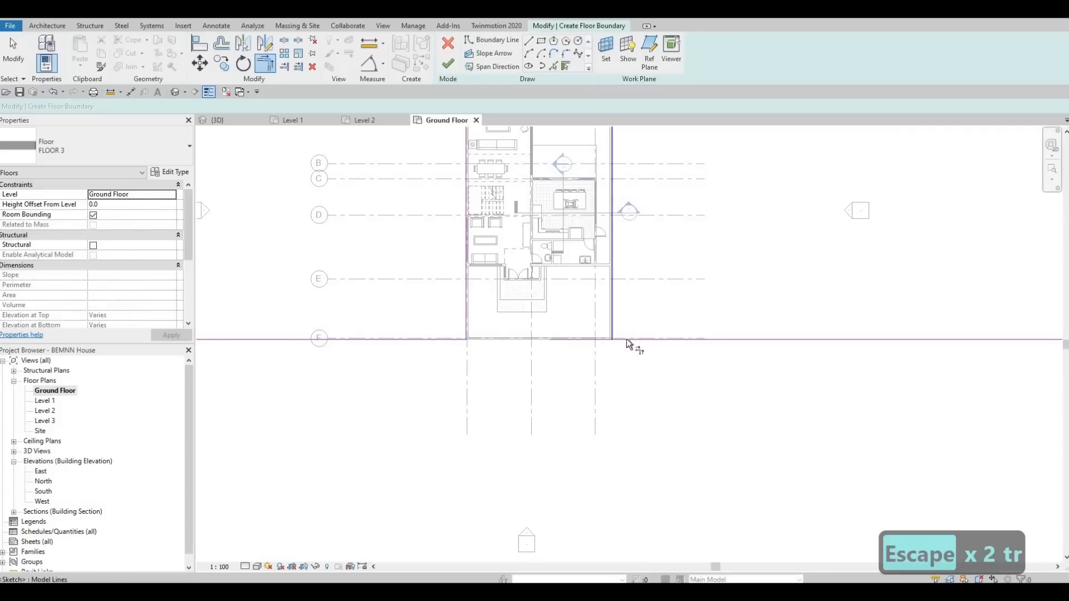
{"action": "left_click", "coordinate": [637, 340]}
{"action": "middle_click_drag", "start_coordinate": [594, 129], "coordinate": [616, 275]}
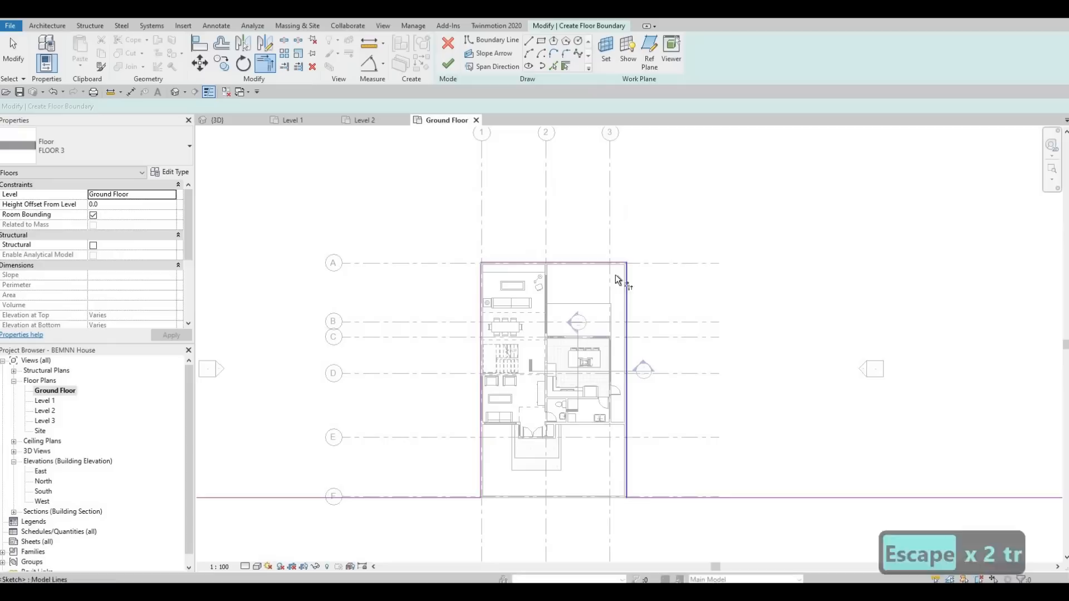
{"action": "left_click", "coordinate": [624, 280]}
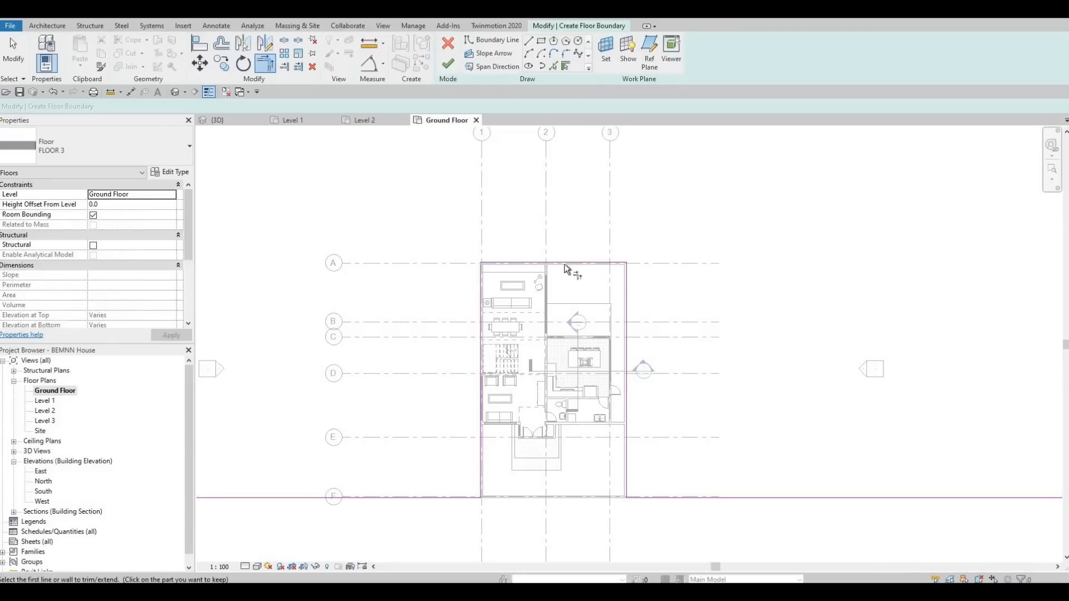
{"action": "key", "text": "Escape"}
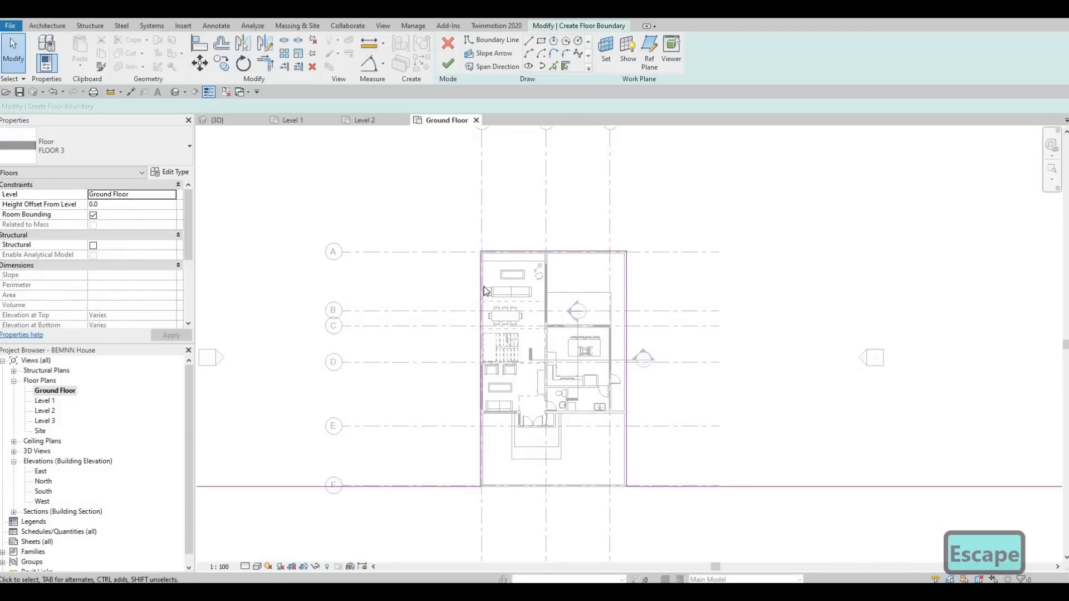
Trim the open line end at the house's north-west corner to close the loop and finish the floor
{"action": "scroll", "coordinate": [499, 323], "scroll_direction": "down", "scroll_amount": 5}
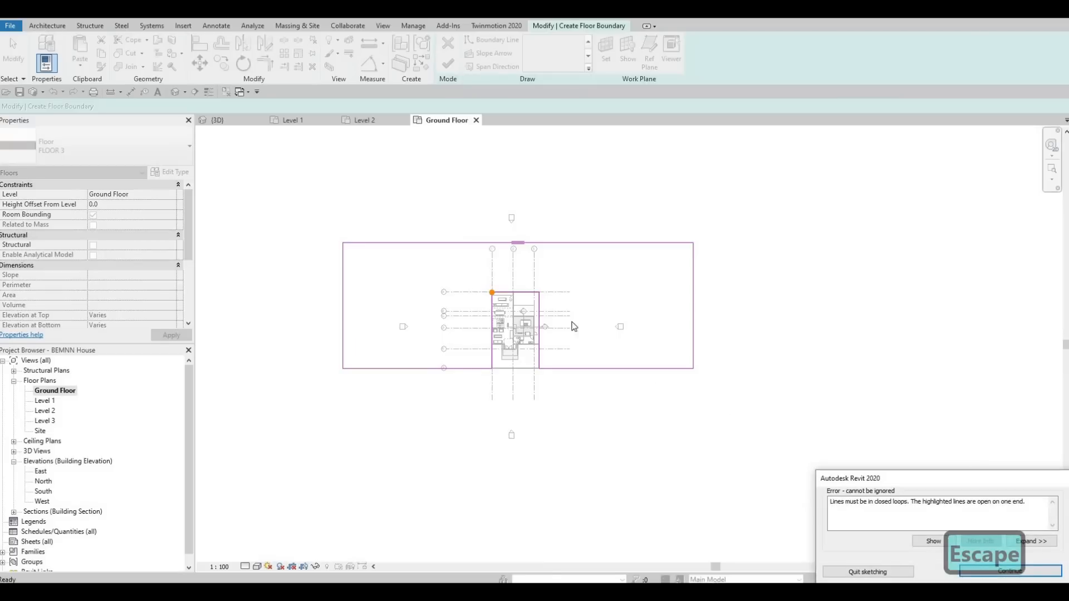
{"action": "scroll", "coordinate": [492, 295], "scroll_direction": "up", "scroll_amount": 8}
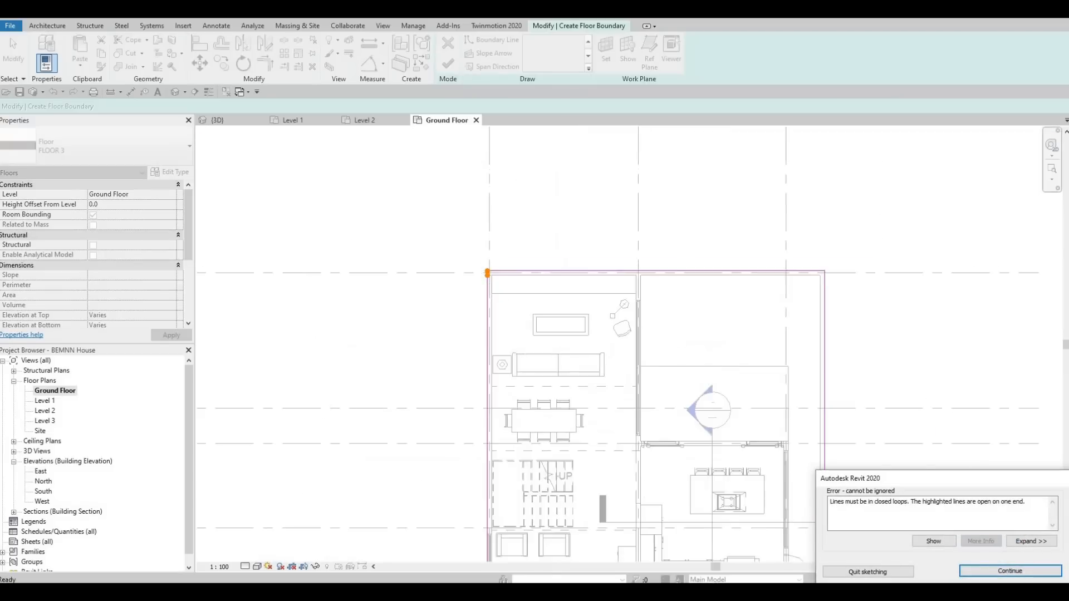
{"action": "scroll", "coordinate": [492, 288], "scroll_direction": "up", "scroll_amount": 5}
{"action": "key", "text": "Escape"}
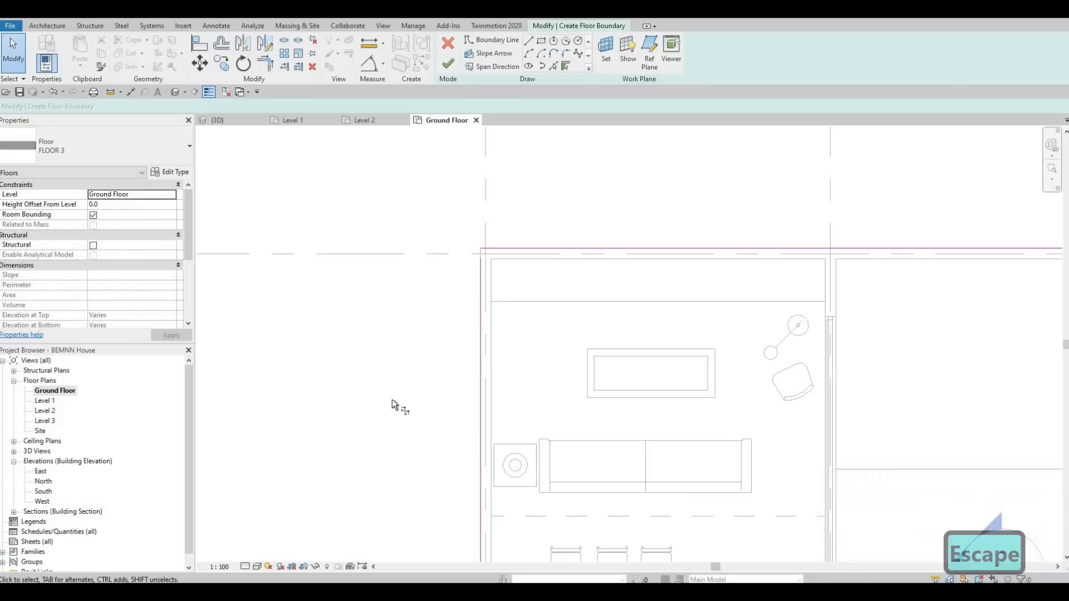
{"action": "key", "text": "Escape"}
{"action": "key", "text": "t"}
{"action": "key", "text": "r"}
{"action": "left_click", "coordinate": [483, 301]}
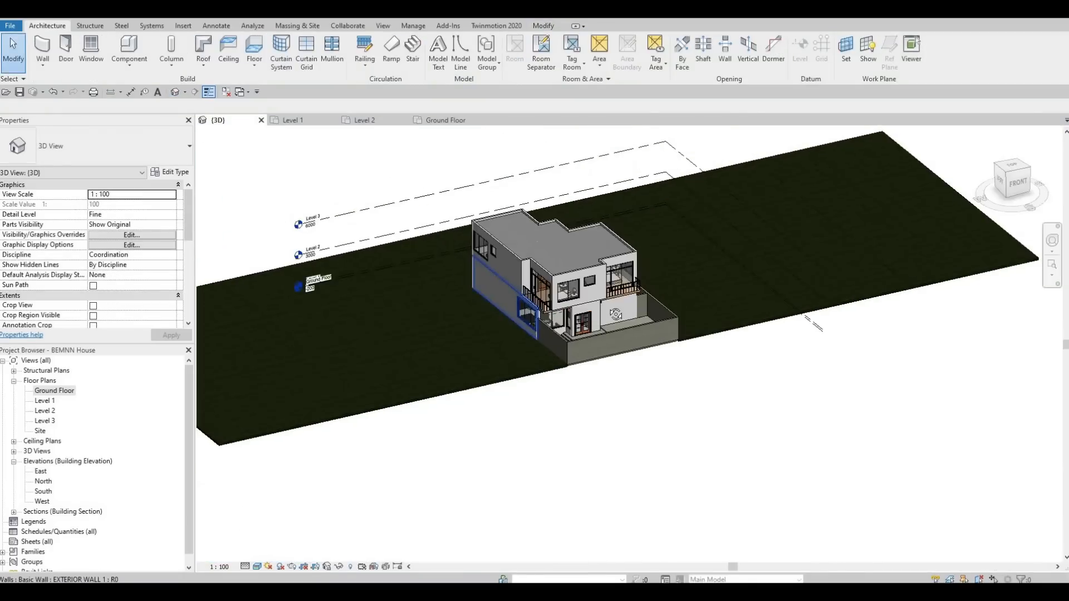
Review the new surrounding floor slab in the 3D view and on the Ground Floor plan
{"action": "middle_click_drag", "start_coordinate": [615, 315], "coordinate": [427, 297], "text": "shift"}
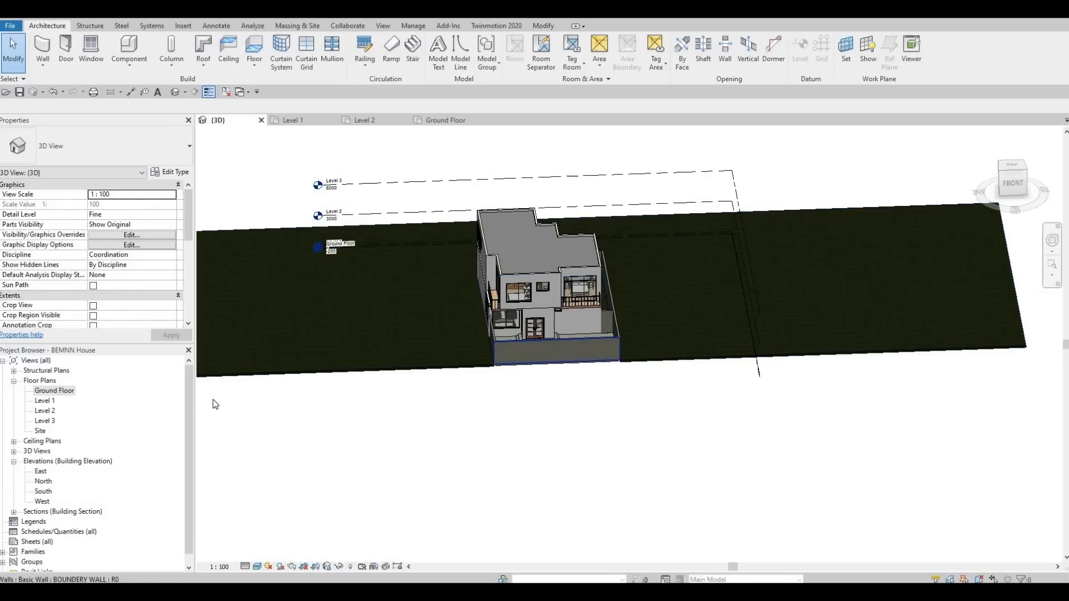
{"action": "left_click", "coordinate": [448, 120]}
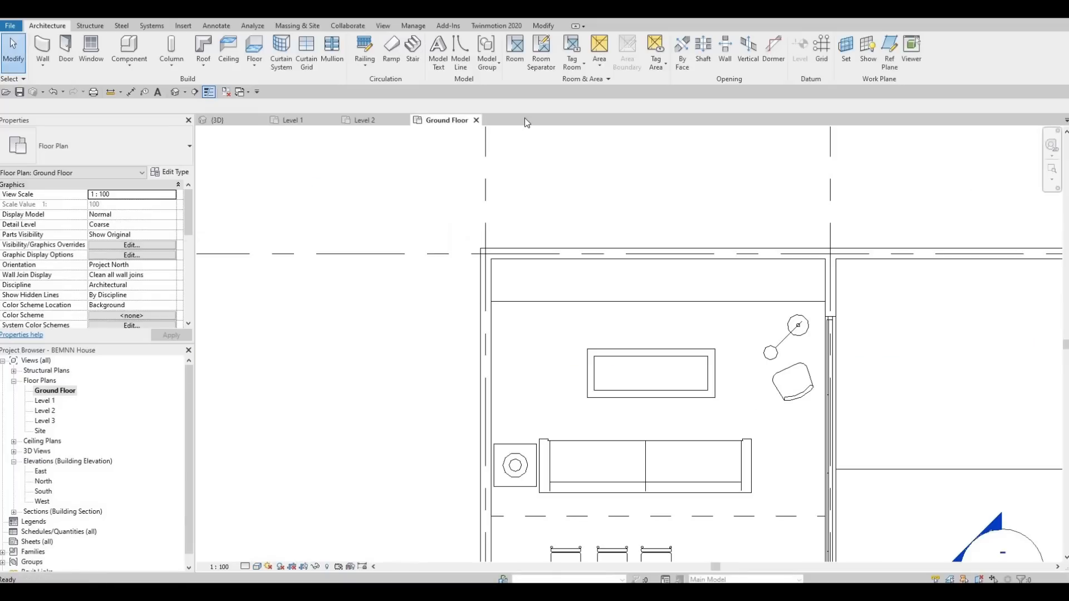
{"action": "middle_click_drag", "start_coordinate": [568, 473], "coordinate": [518, 183]}
{"action": "scroll", "coordinate": [518, 173], "scroll_direction": "down", "scroll_amount": 3}
{"action": "middle_click_drag", "start_coordinate": [521, 253], "coordinate": [521, 379]}
{"action": "scroll", "coordinate": [519, 297], "scroll_direction": "down", "scroll_amount": 8}
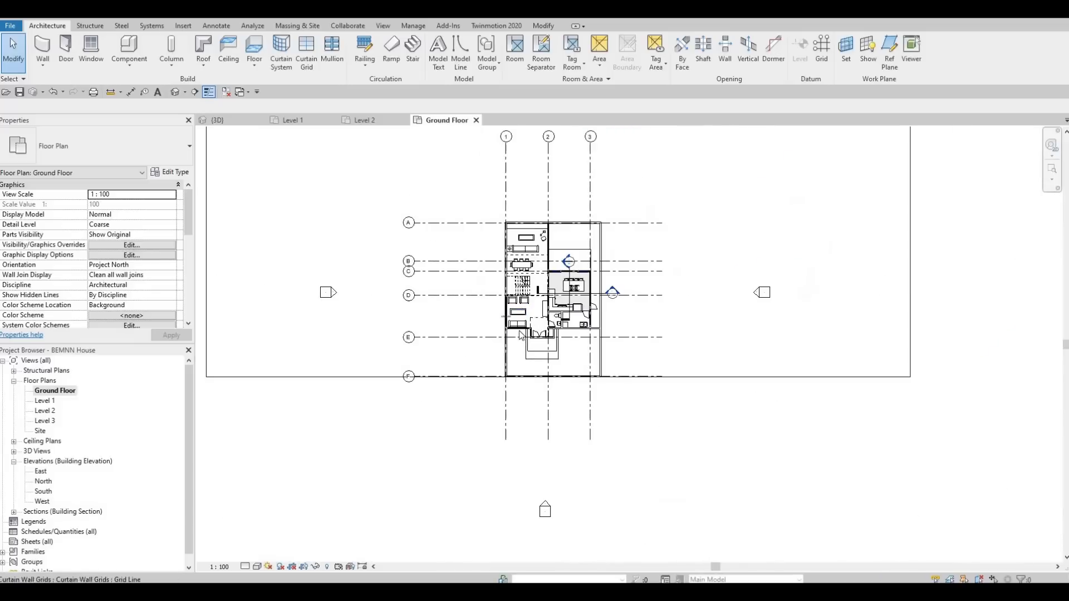
{"action": "middle_click_drag", "start_coordinate": [588, 380], "coordinate": [606, 323]}
{"action": "scroll", "coordinate": [536, 316], "scroll_direction": "down", "scroll_amount": 1}
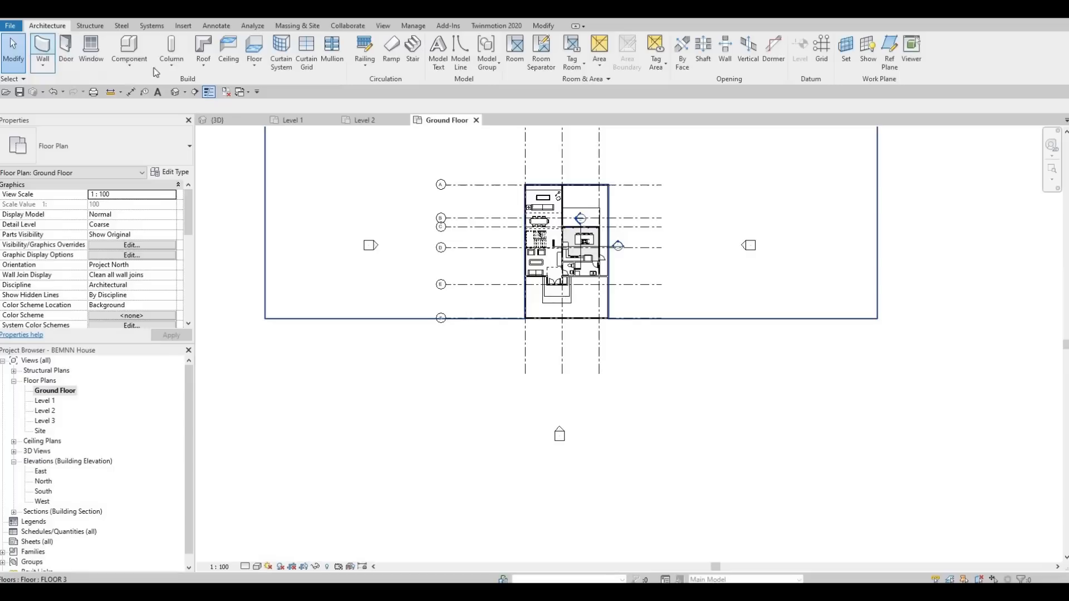
Start a new floor and duplicate its type as FLOOR 6
{"action": "left_click", "coordinate": [259, 51]}
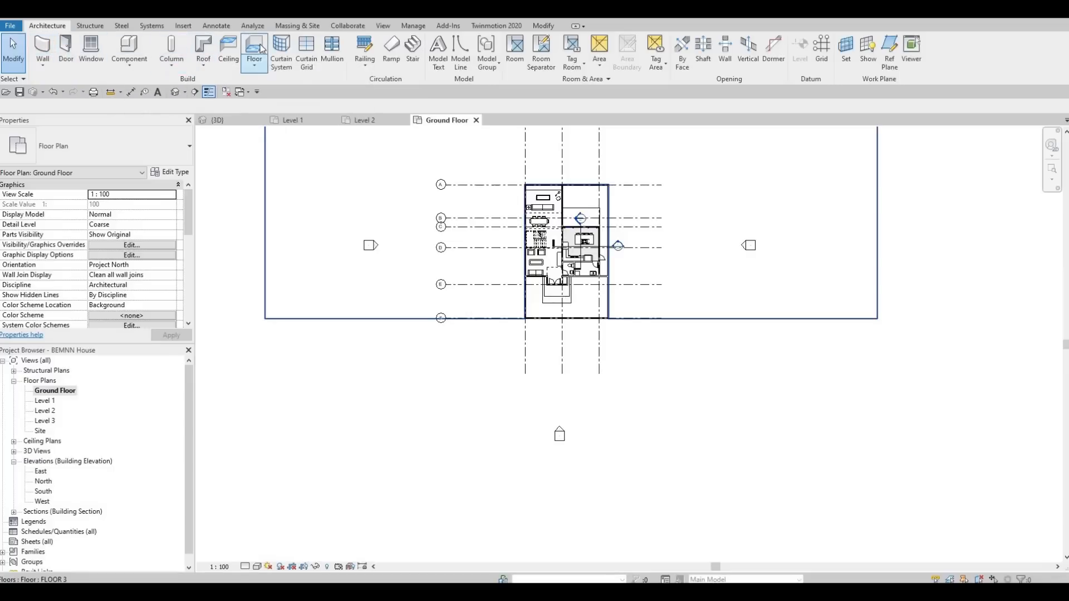
{"action": "left_click", "coordinate": [166, 176]}
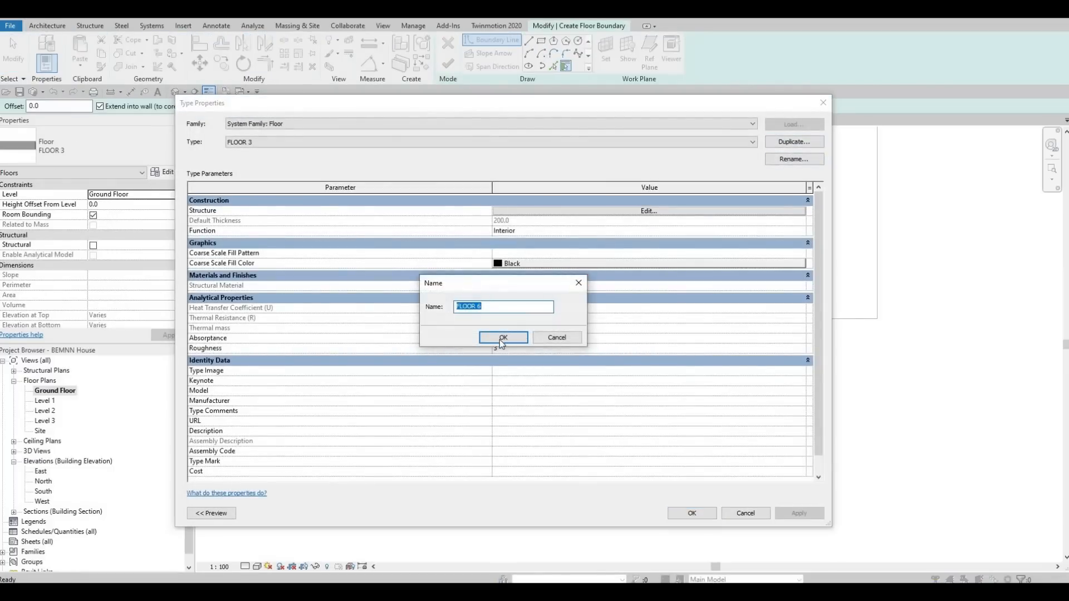
{"action": "left_click", "coordinate": [502, 338]}
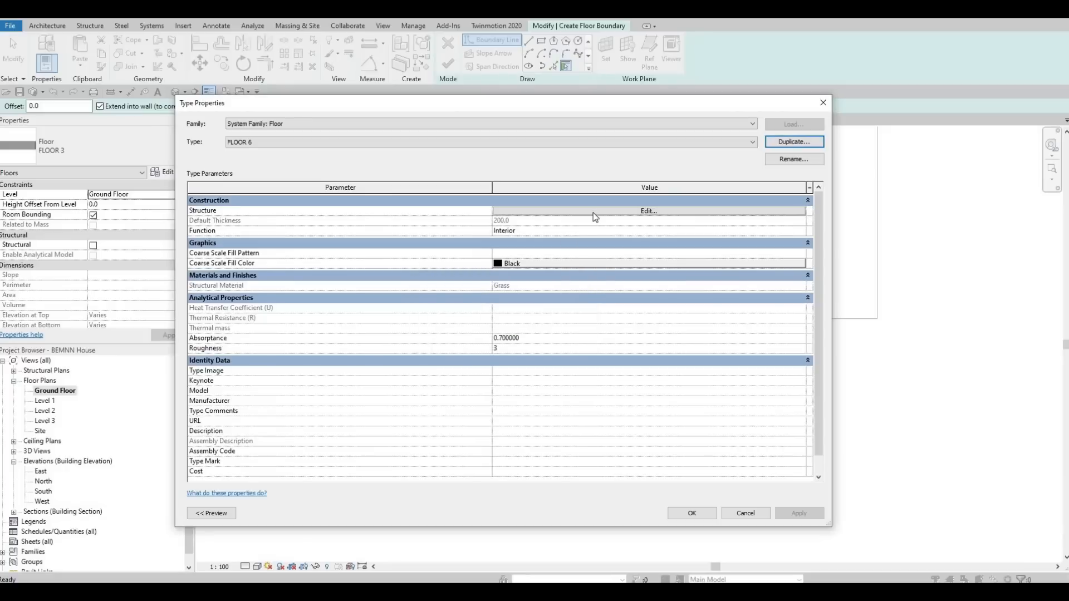
Set the FLOOR 6 structure layer material to Concrete, Aerated from the AEC Materials library and confirm the type settings
{"action": "left_click", "coordinate": [493, 212]}
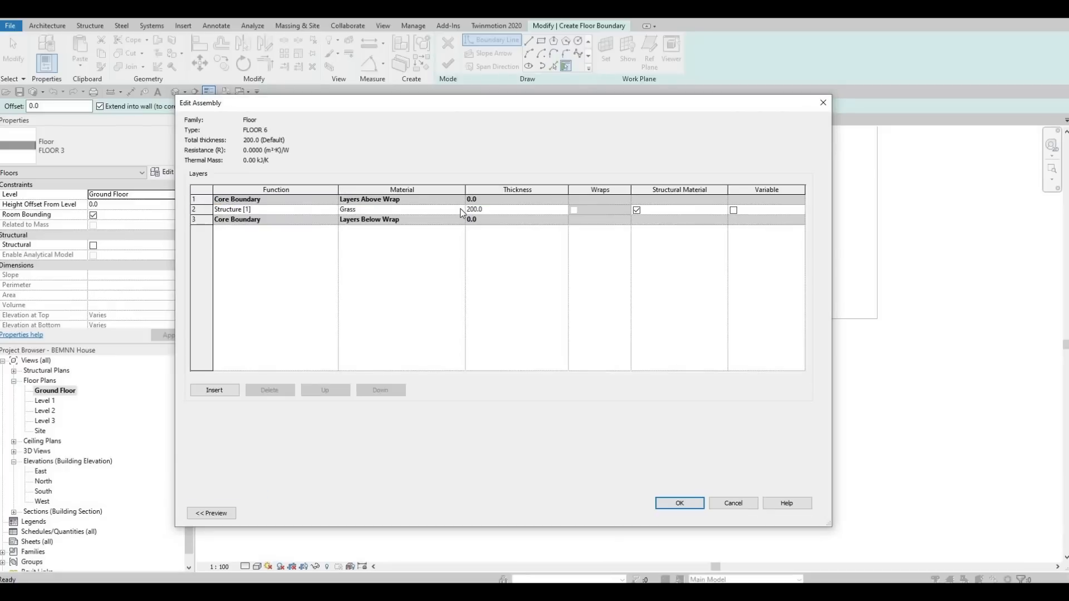
{"action": "left_click", "coordinate": [462, 213]}
{"action": "left_click", "coordinate": [463, 212]}
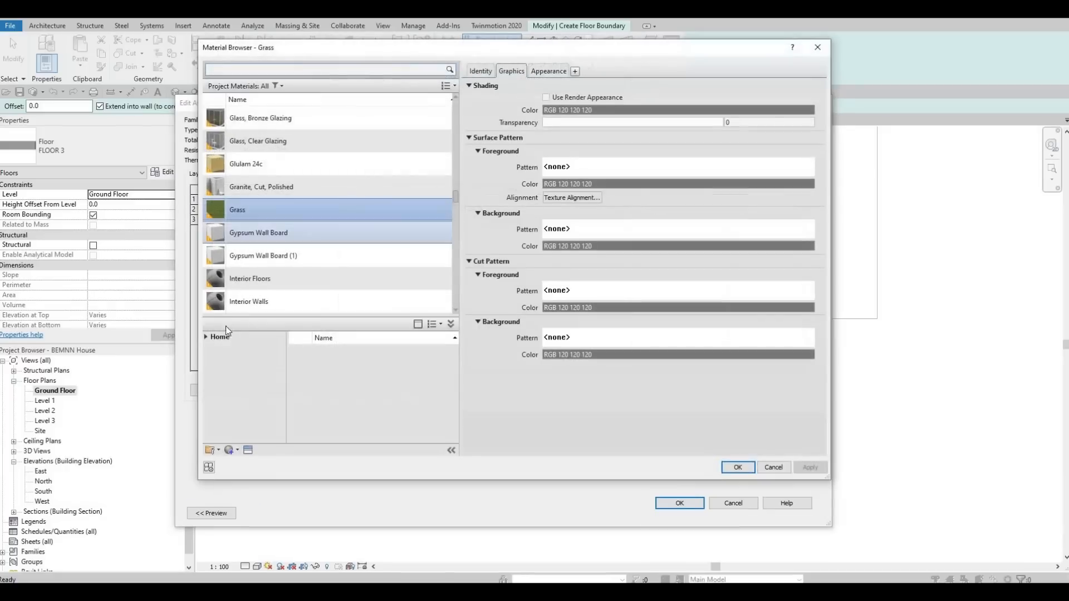
{"action": "left_click", "coordinate": [206, 337]}
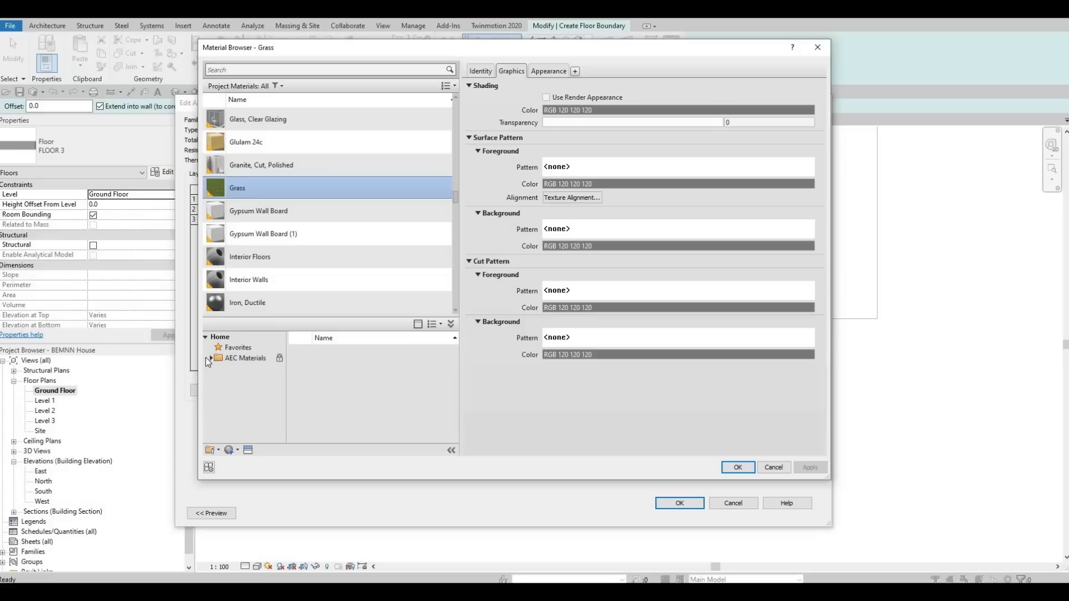
{"action": "left_click", "coordinate": [211, 358]}
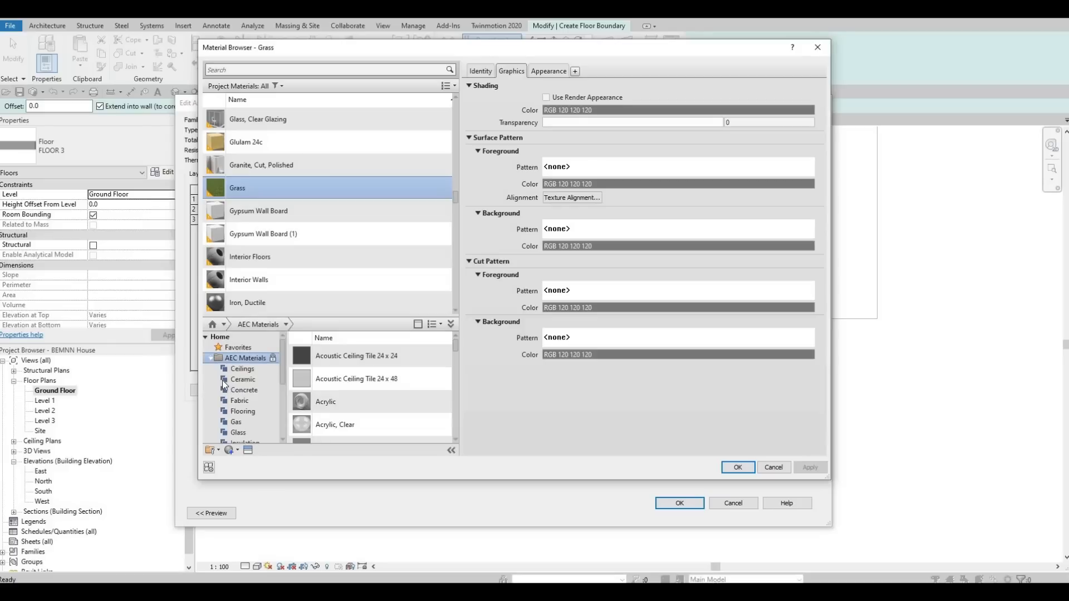
{"action": "left_click", "coordinate": [245, 390]}
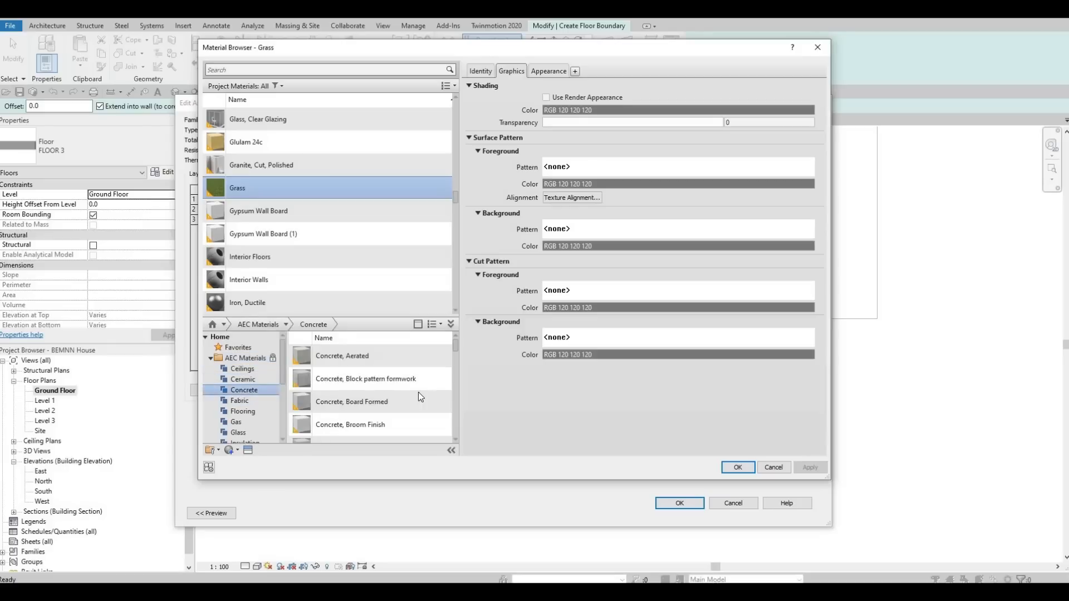
{"action": "left_click", "coordinate": [433, 355]}
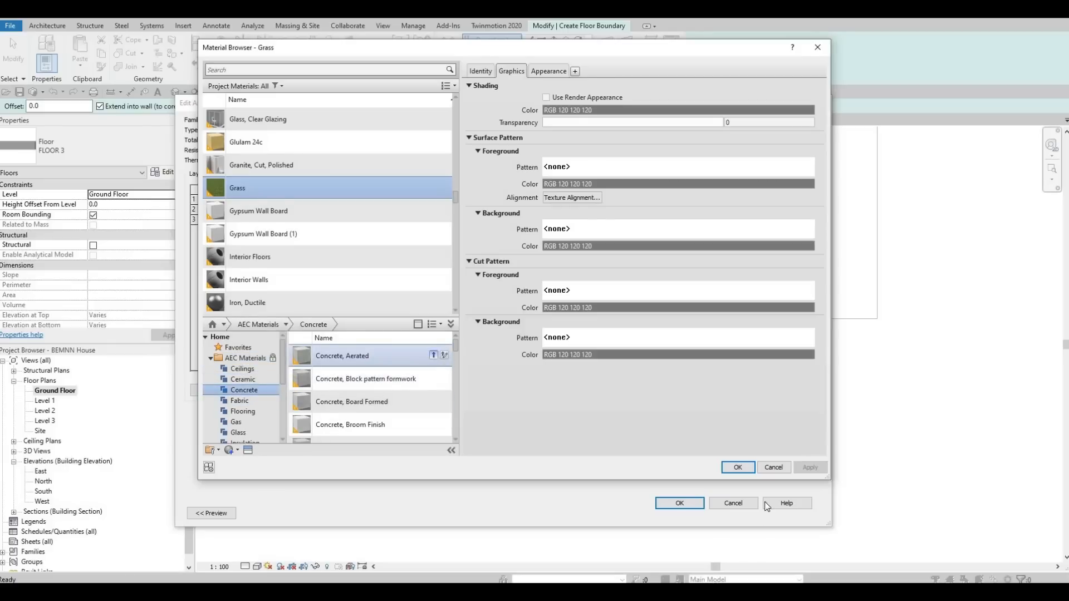
{"action": "left_click", "coordinate": [737, 468]}
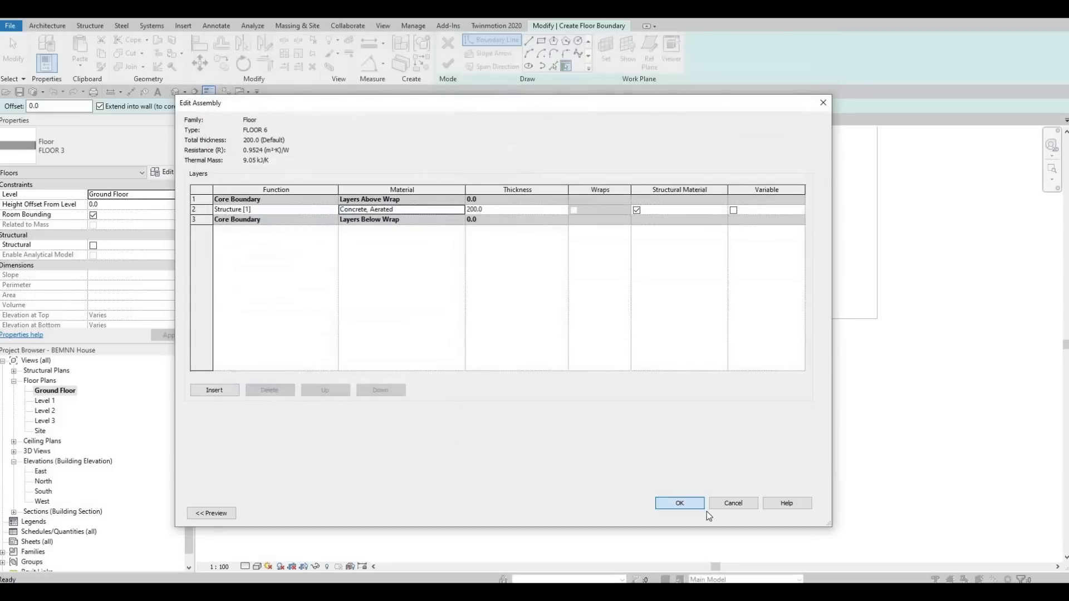
{"action": "left_click", "coordinate": [699, 506]}
{"action": "left_click", "coordinate": [697, 518]}
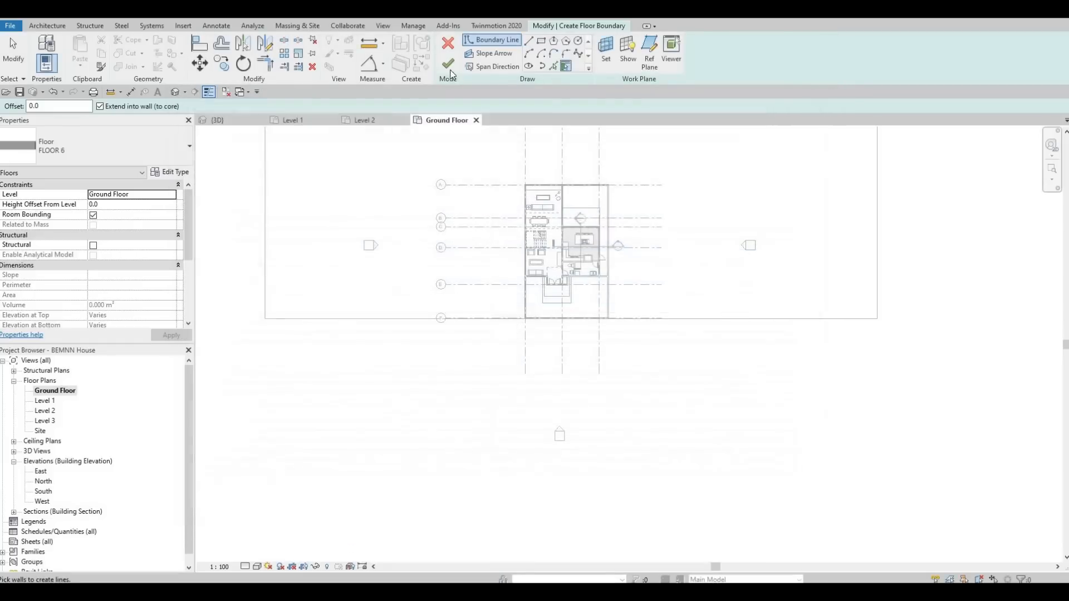
Sketch a rectangular floor boundary about 22000 mm deep along the south side of the existing slab
{"action": "left_click", "coordinate": [540, 42]}
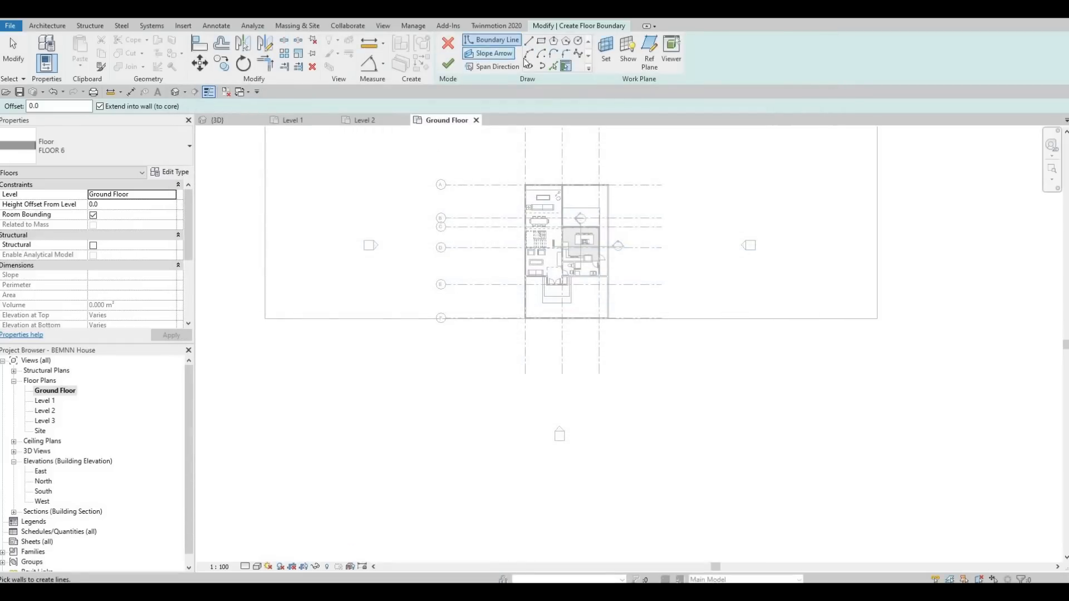
{"action": "left_click", "coordinate": [265, 319]}
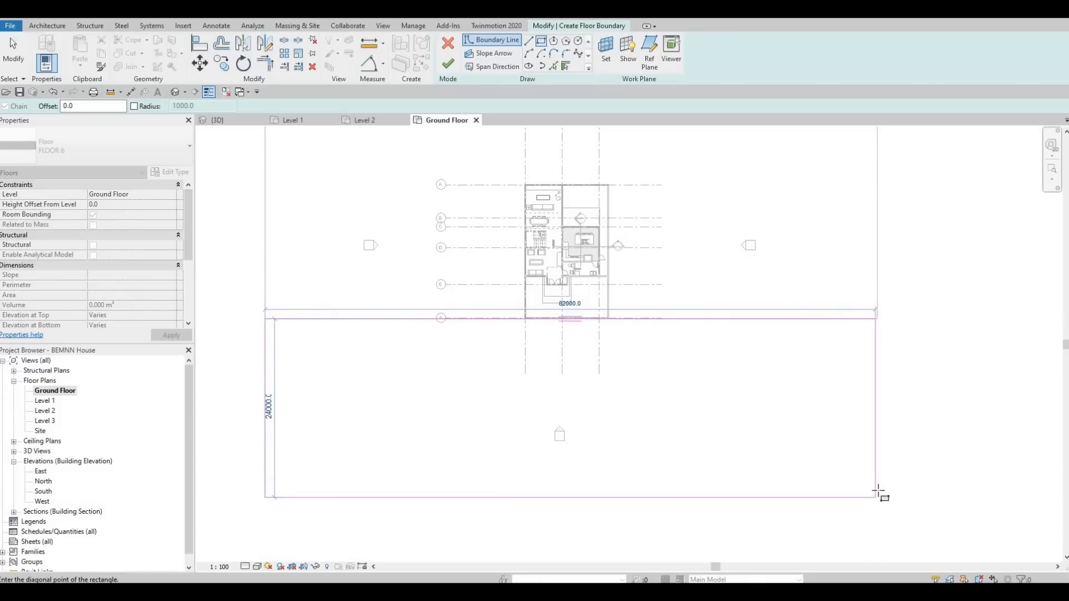
{"action": "left_click", "coordinate": [883, 483]}
{"action": "key", "text": "Escape"}
{"action": "key", "text": "Escape"}
{"action": "key", "text": "Escape"}
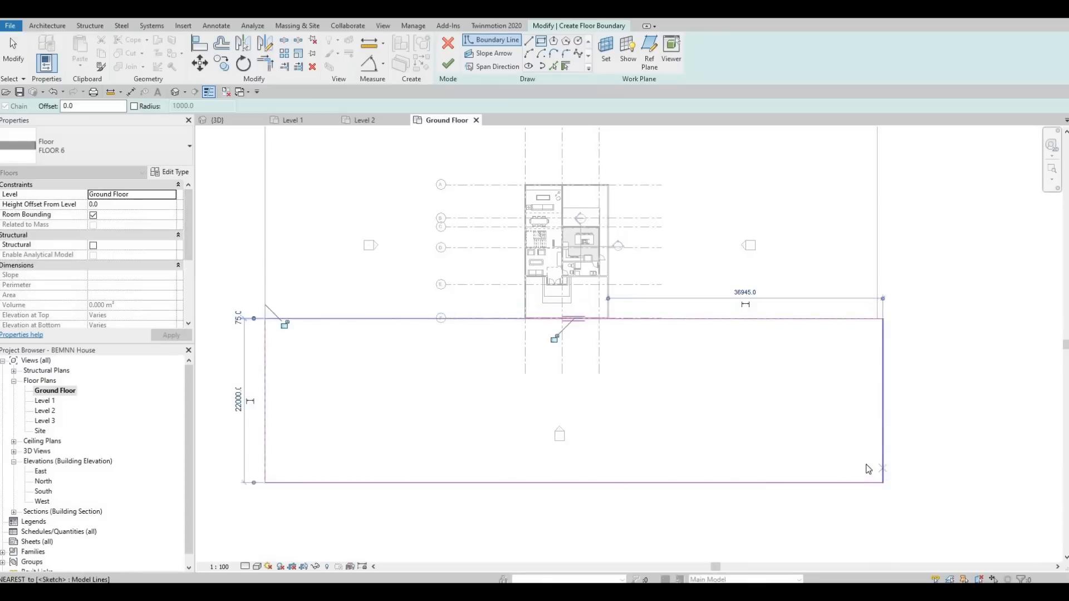
{"action": "key", "text": "a"}
{"action": "key", "text": "l"}
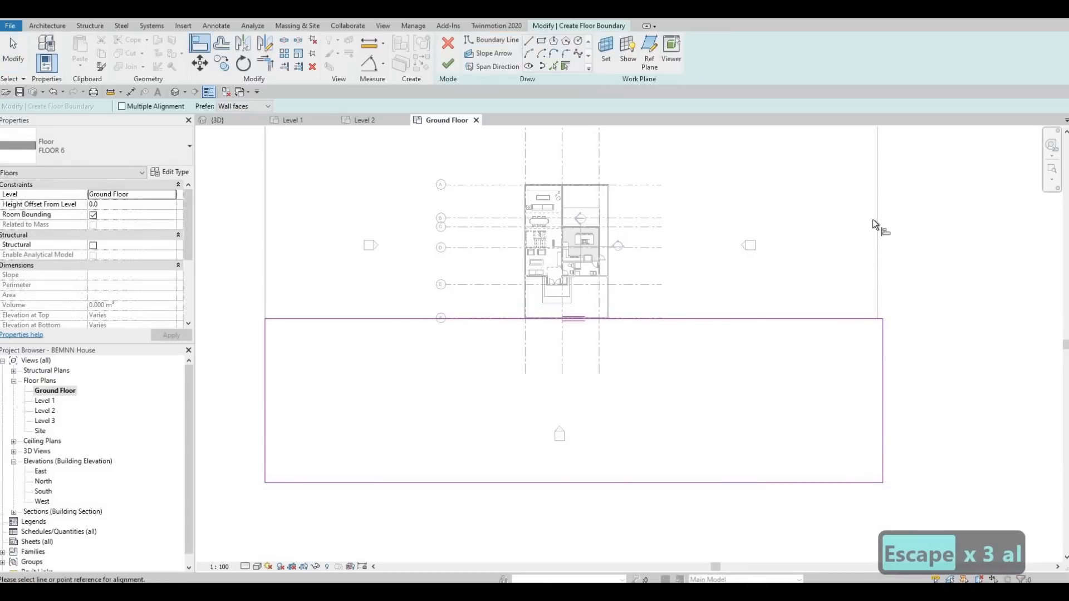
{"action": "left_click", "coordinate": [876, 215]}
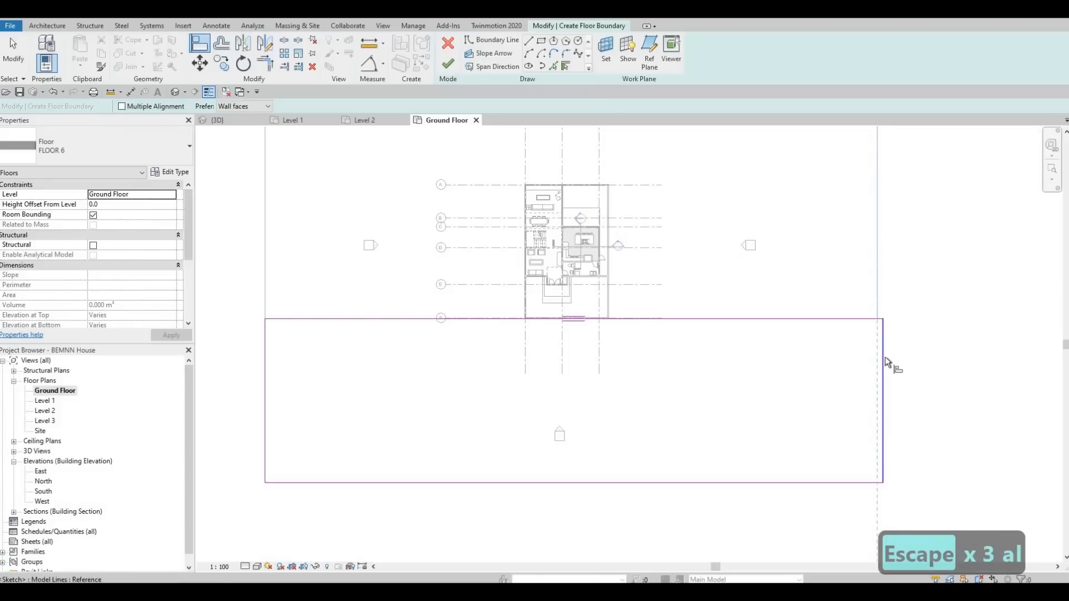
{"action": "left_click", "coordinate": [877, 294]}
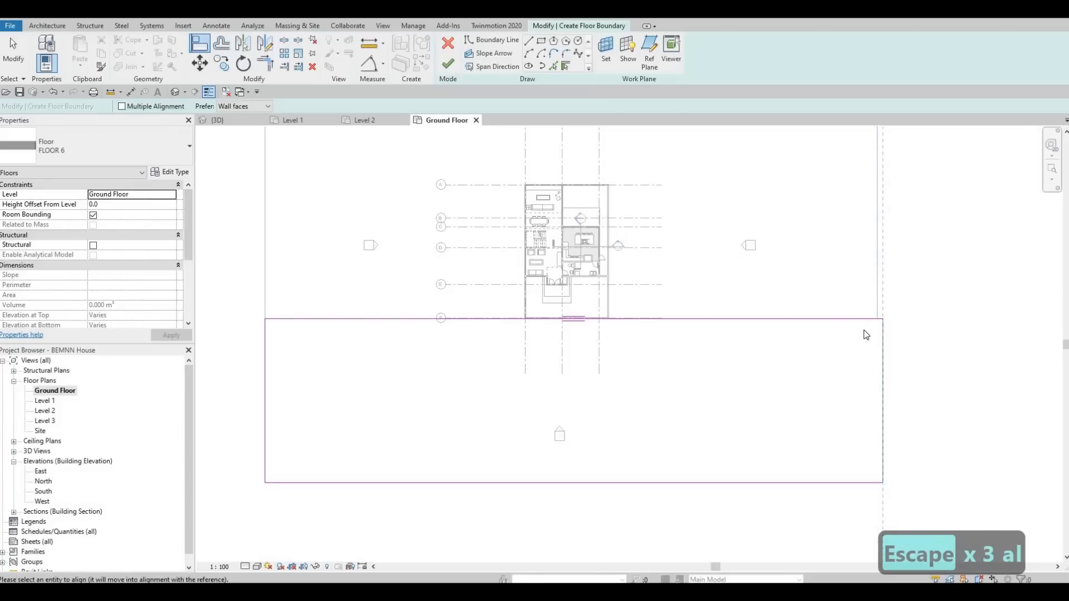
{"action": "key", "text": "Escape"}
{"action": "key", "text": "Escape"}
Align the rectangle's east edge with the existing slab's east edge and finish the floor
{"action": "key", "text": "a"}
{"action": "key", "text": "l"}
{"action": "left_click", "coordinate": [877, 269]}
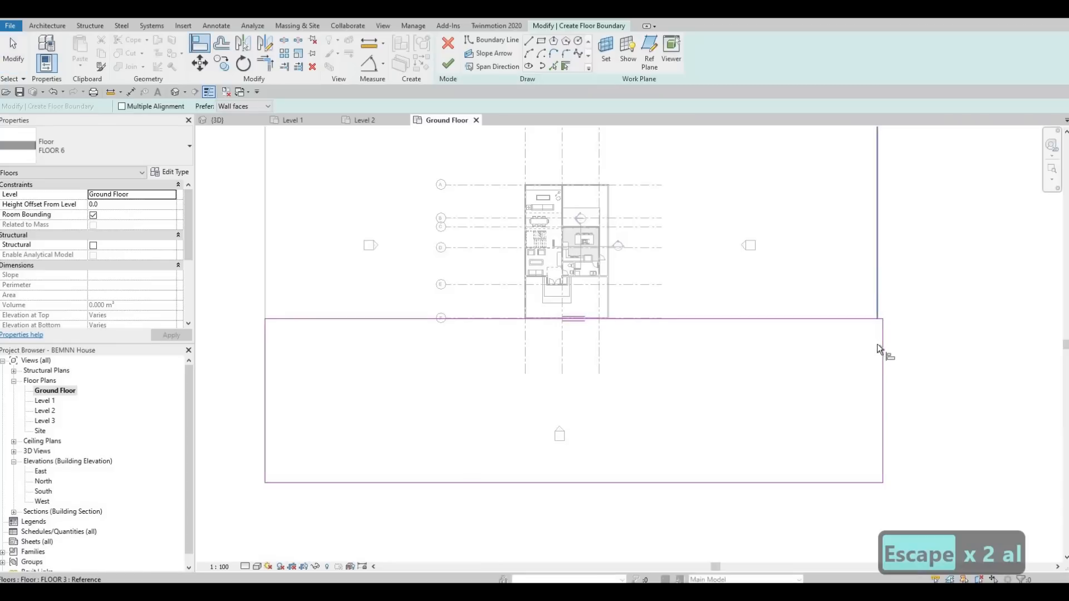
{"action": "left_click", "coordinate": [881, 349]}
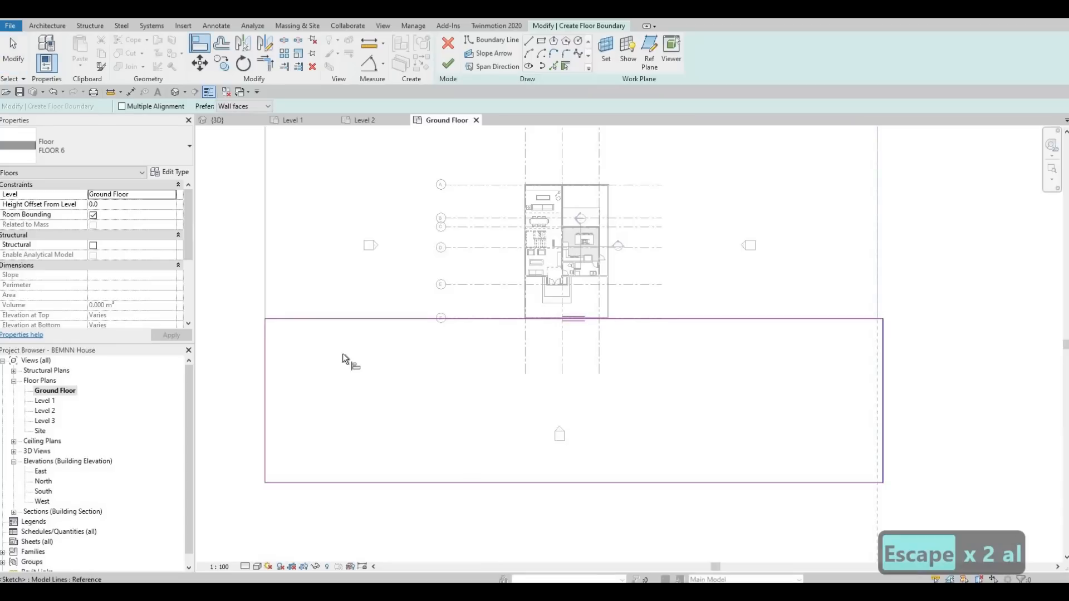
{"action": "left_click", "coordinate": [448, 63]}
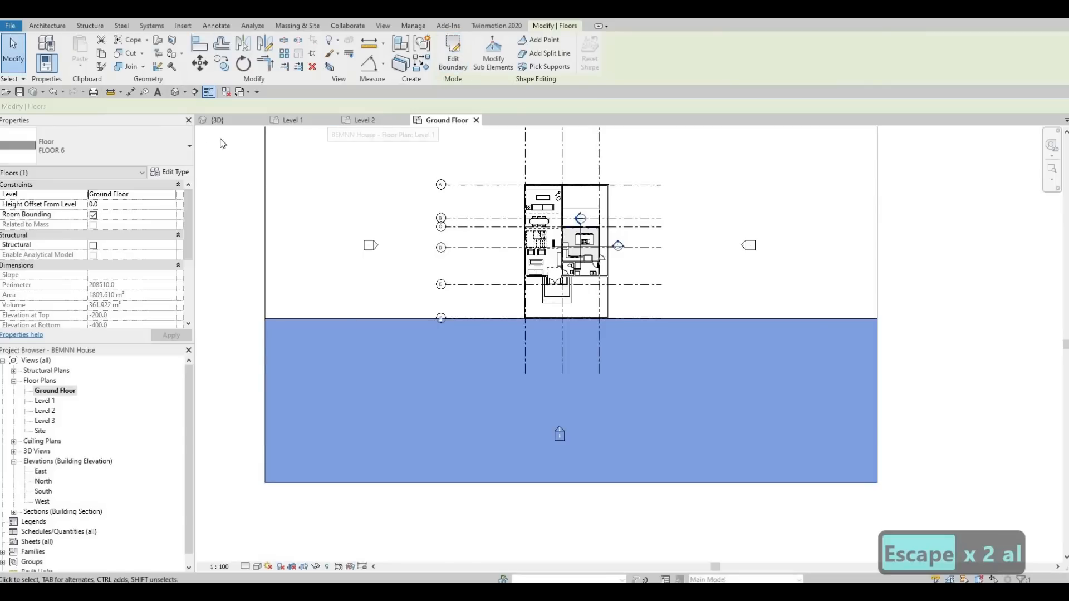
Review the new concrete slab around the house in the 3D view
{"action": "left_click", "coordinate": [179, 92]}
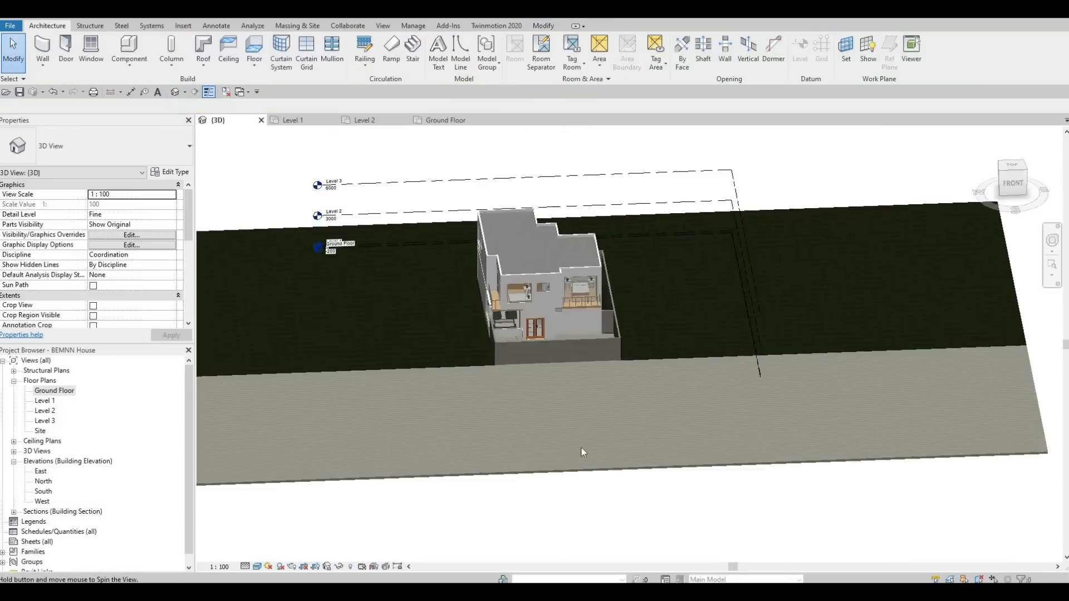
{"action": "middle_click_drag", "start_coordinate": [582, 452], "coordinate": [518, 470], "text": "shift"}
{"action": "scroll", "coordinate": [520, 467], "scroll_direction": "down", "scroll_amount": 1}
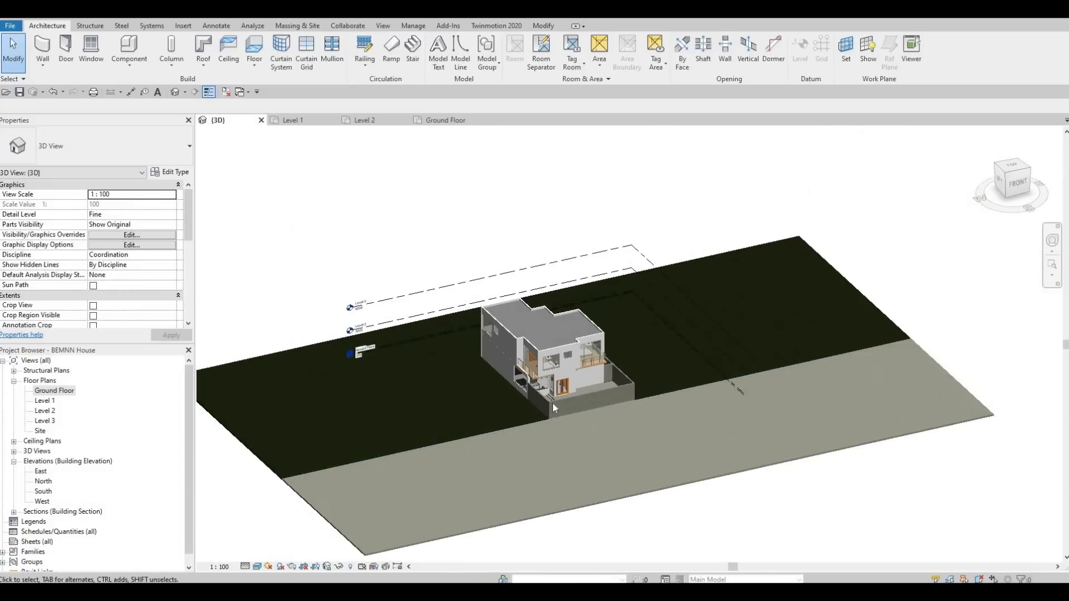
{"action": "scroll", "coordinate": [556, 416], "scroll_direction": "up", "scroll_amount": 3}
{"action": "middle_click_drag", "start_coordinate": [551, 434], "coordinate": [516, 490]}
{"action": "scroll", "coordinate": [519, 475], "scroll_direction": "down", "scroll_amount": 1}
{"action": "scroll", "coordinate": [517, 490], "scroll_direction": "up", "scroll_amount": 1}
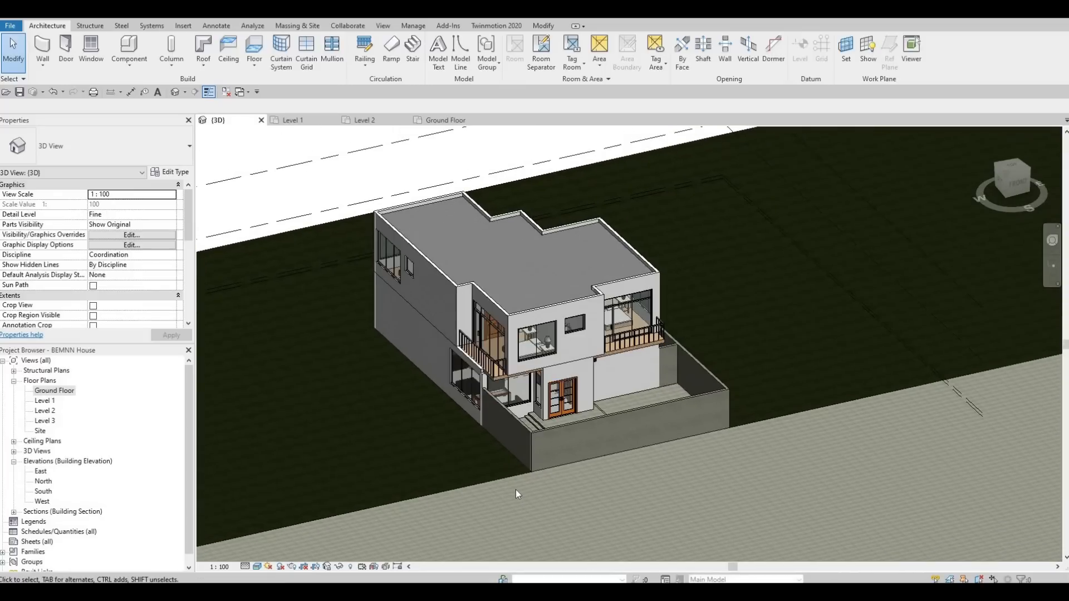